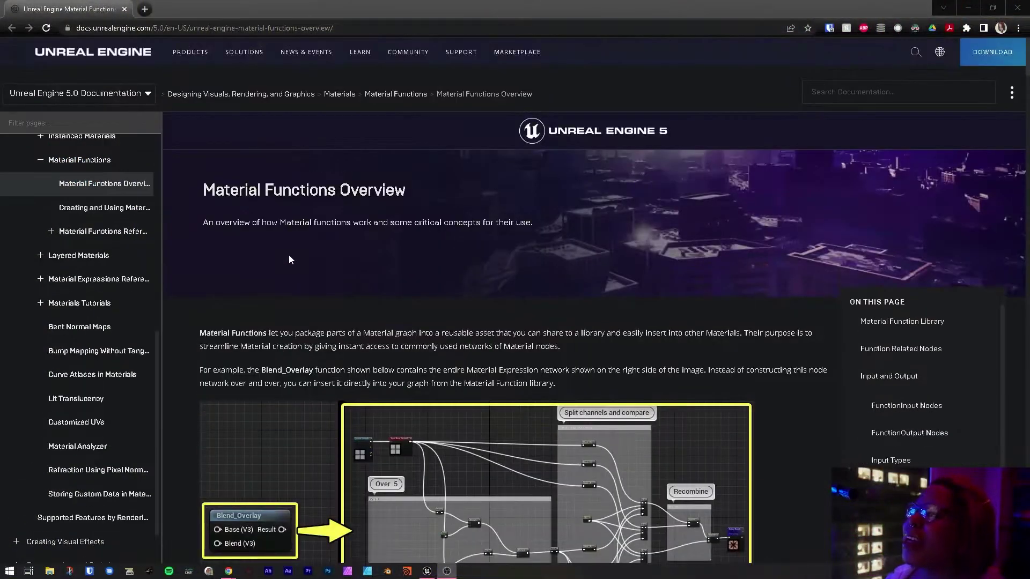
- Read the Material Functions Overview introduction and study the Blend_Overlay example of a packaged node network
drag(202, 190, 288, 192)
click(334, 210)
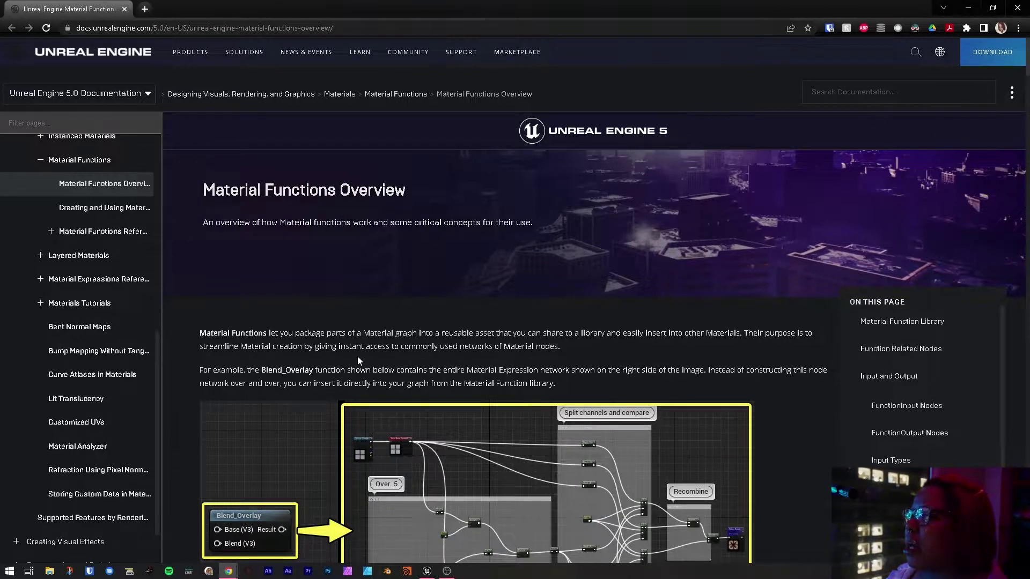
scroll(381, 352, down, 1)
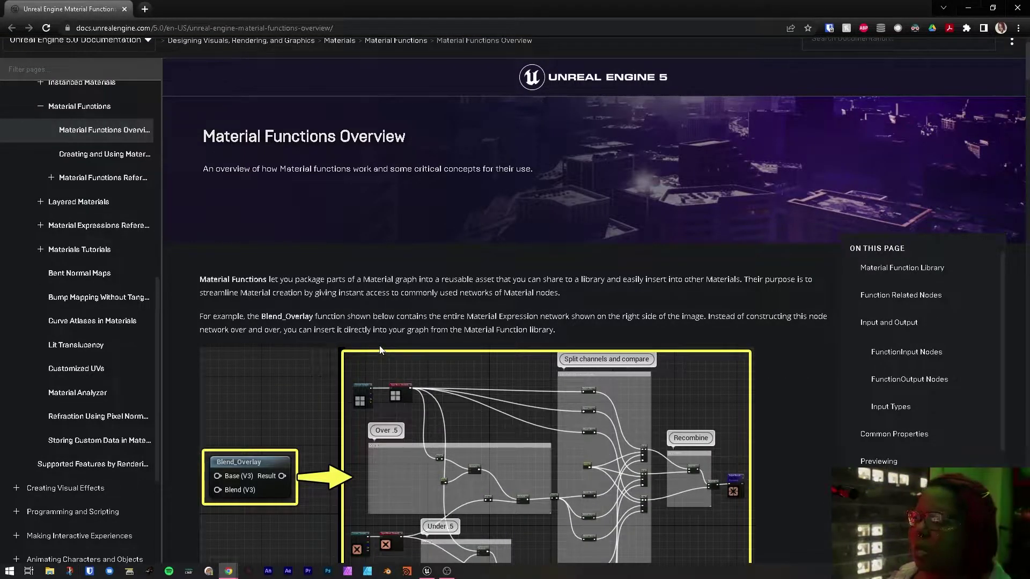
scroll(379, 349, down, 8)
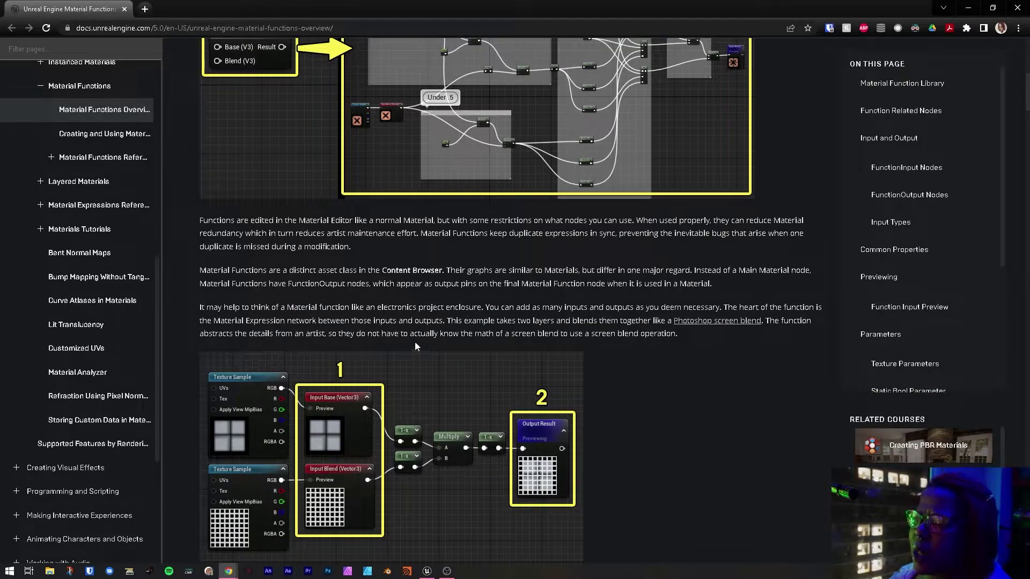
scroll(503, 345, up, 9)
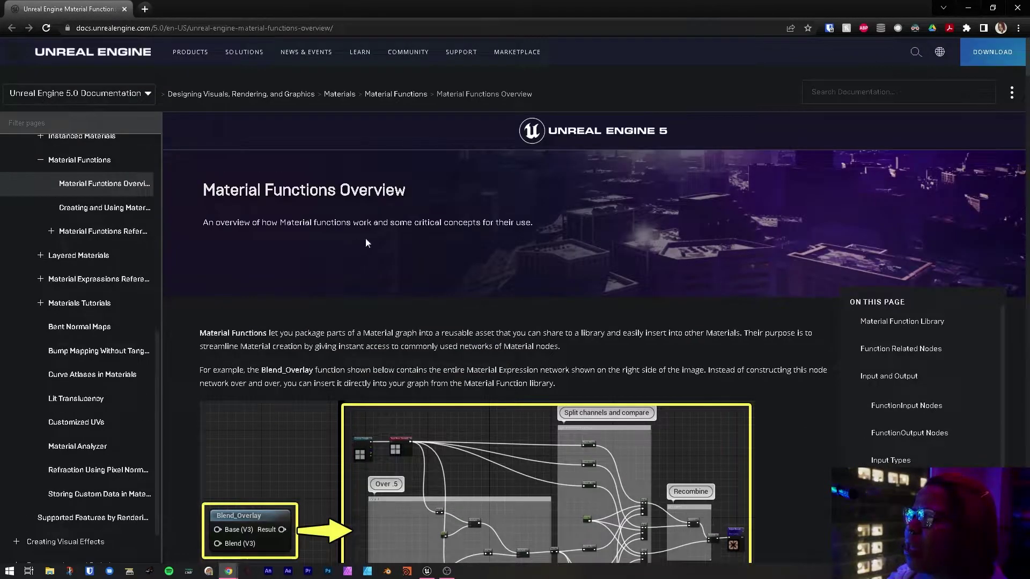
scroll(341, 84, down, 4)
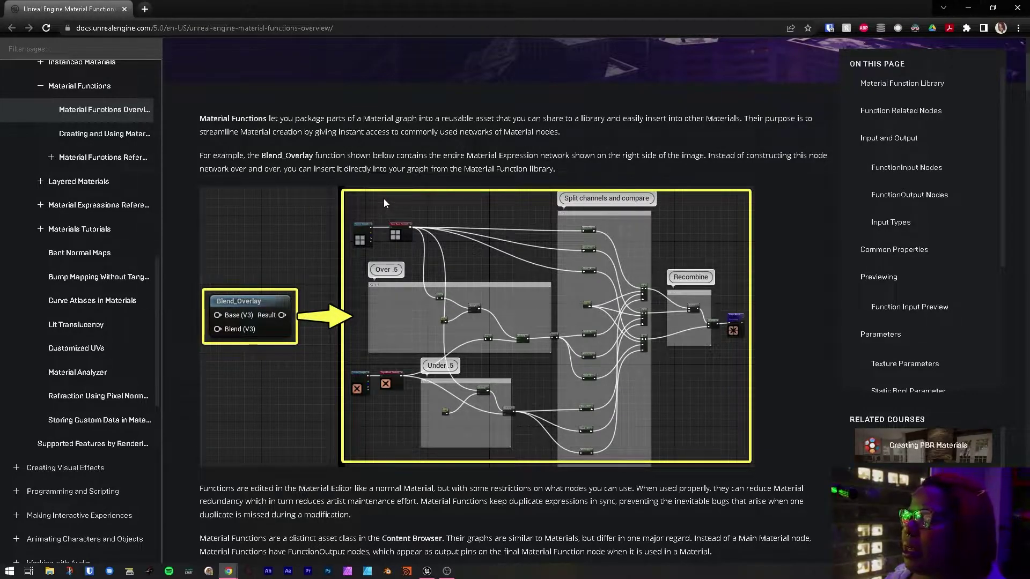
scroll(384, 201, down, 2)
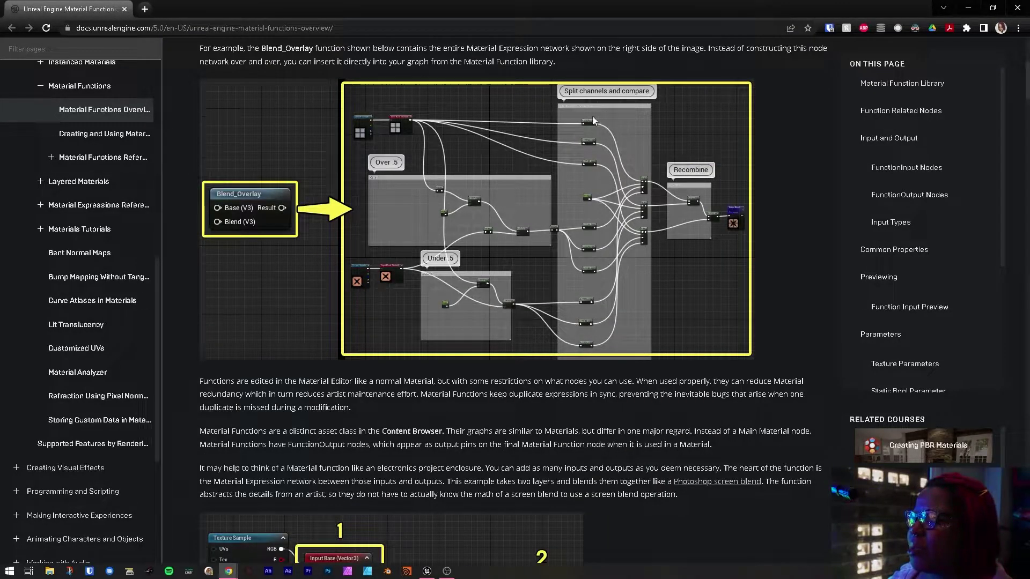
scroll(483, 126, up, 2)
scroll(402, 131, down, 1)
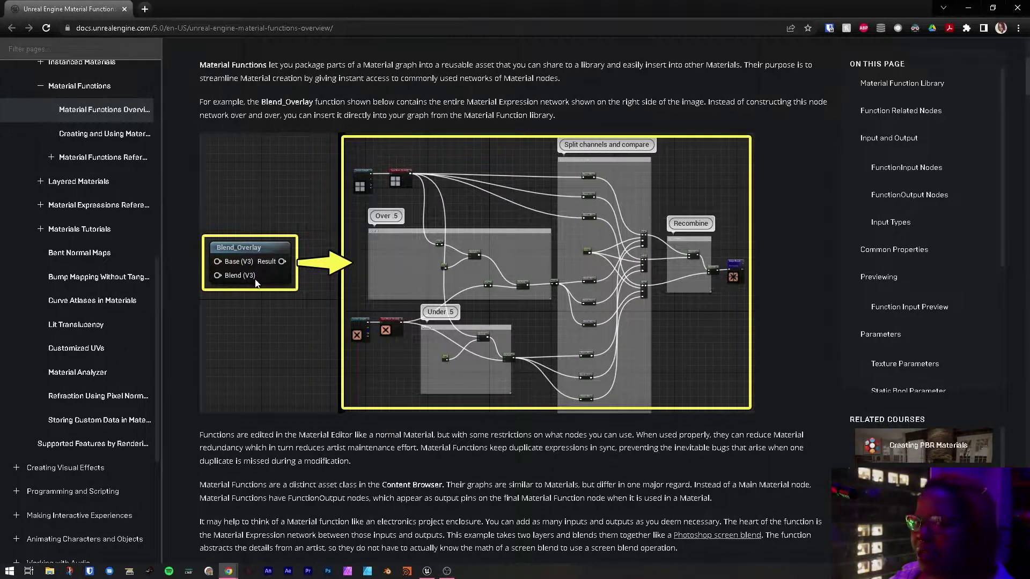
- Read the sections on material function input and output nodes, the Material Function Library and Function Related Nodes
scroll(382, 413, down, 3)
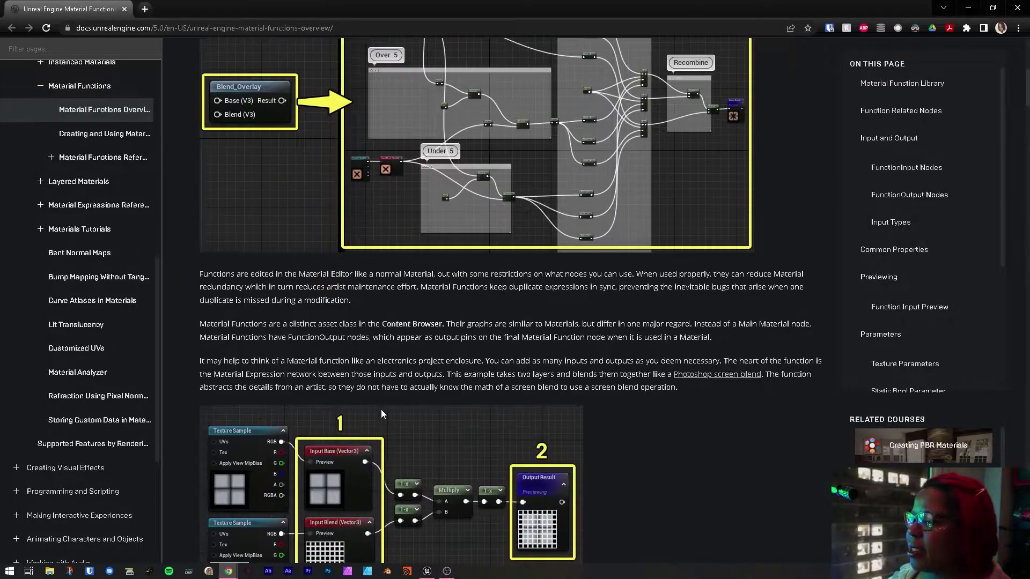
scroll(408, 336, down, 5)
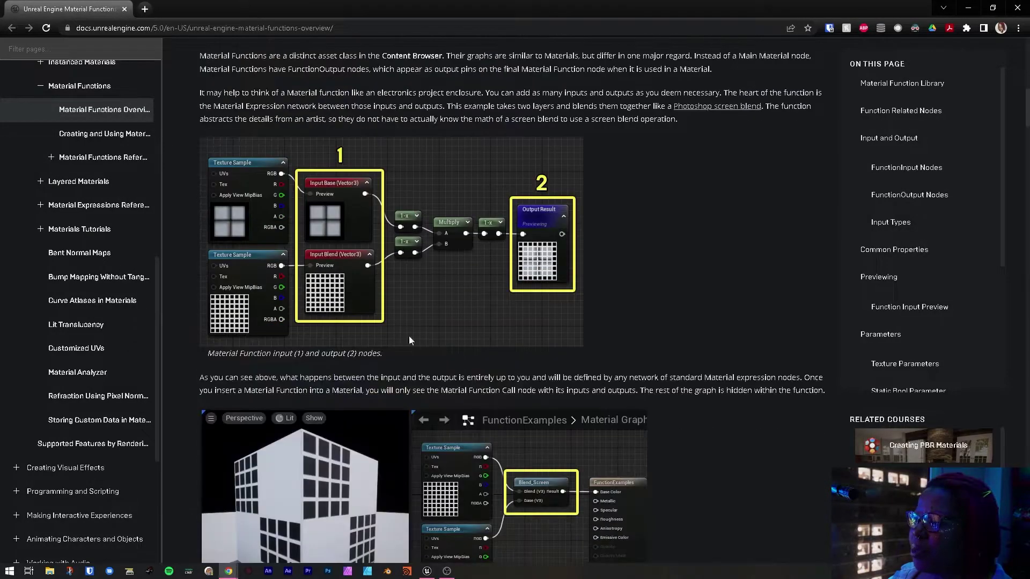
scroll(655, 345, down, 2)
scroll(655, 346, down, 2)
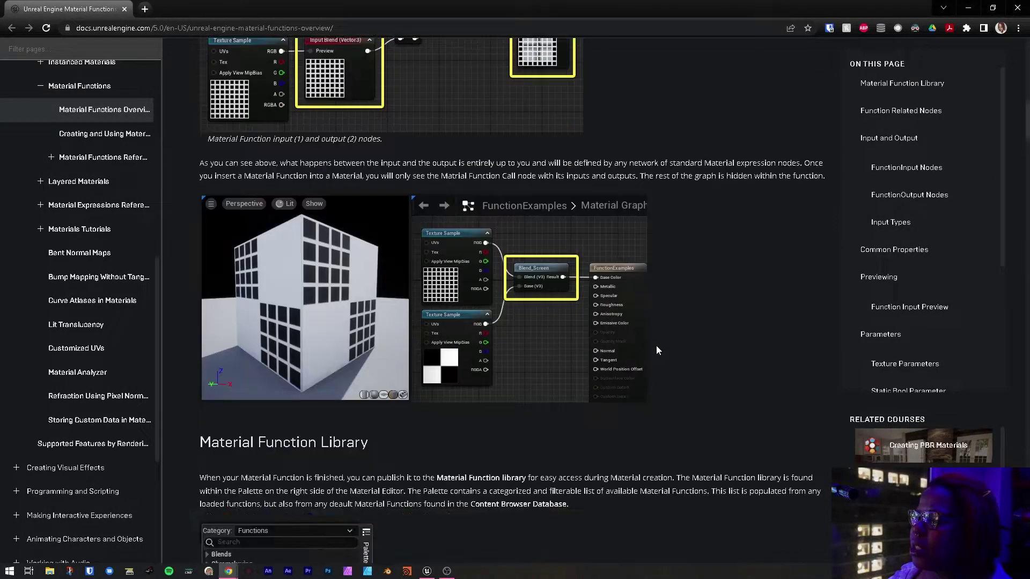
scroll(659, 354, down, 2)
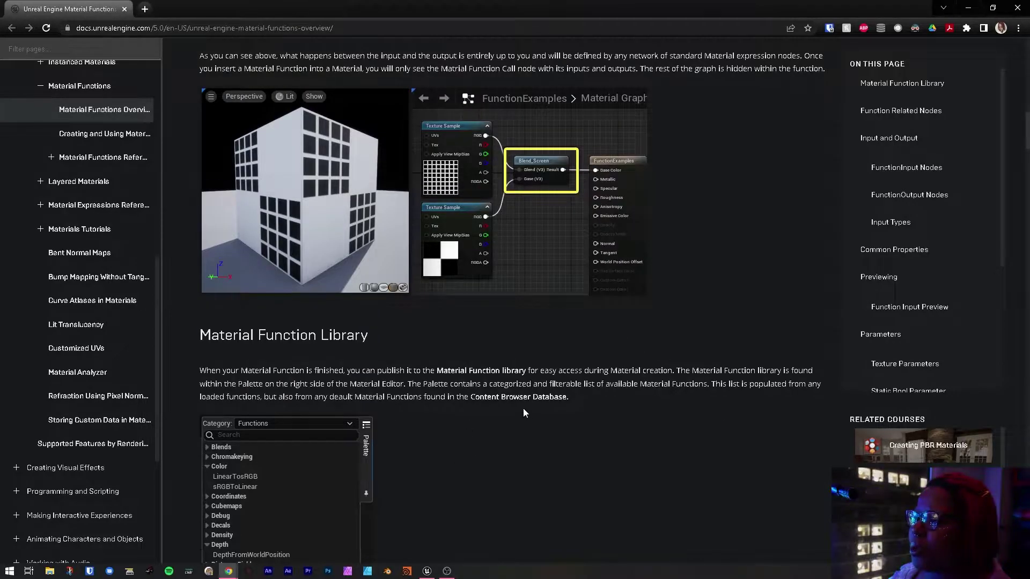
scroll(507, 391, down, 4)
scroll(510, 391, down, 7)
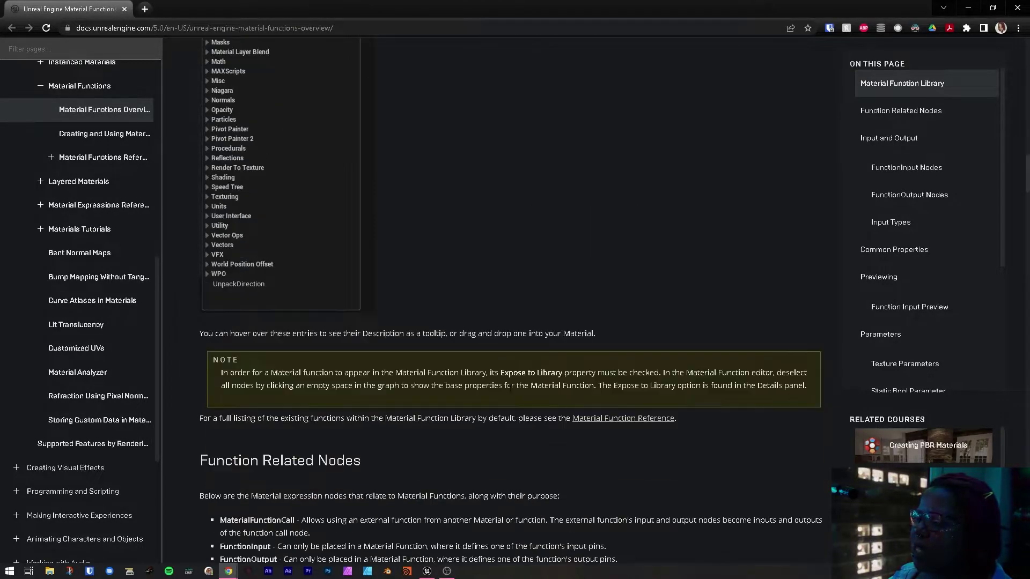
scroll(510, 387, down, 1)
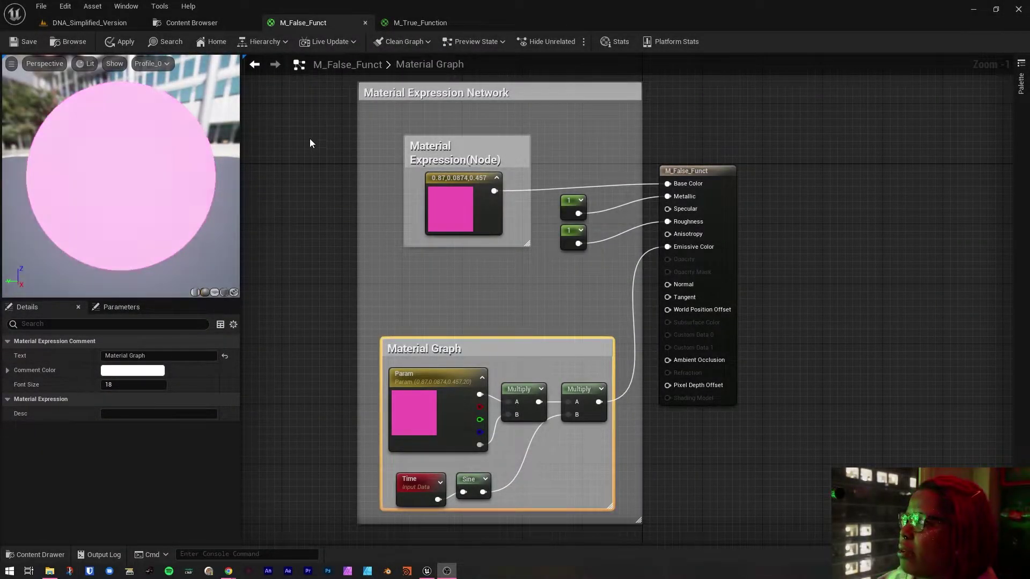
- Switch to Unreal Editor and examine the M_False_Funct expression node, expression network and Material Graph comments, plus the Multiply and Param nodes
click(462, 155)
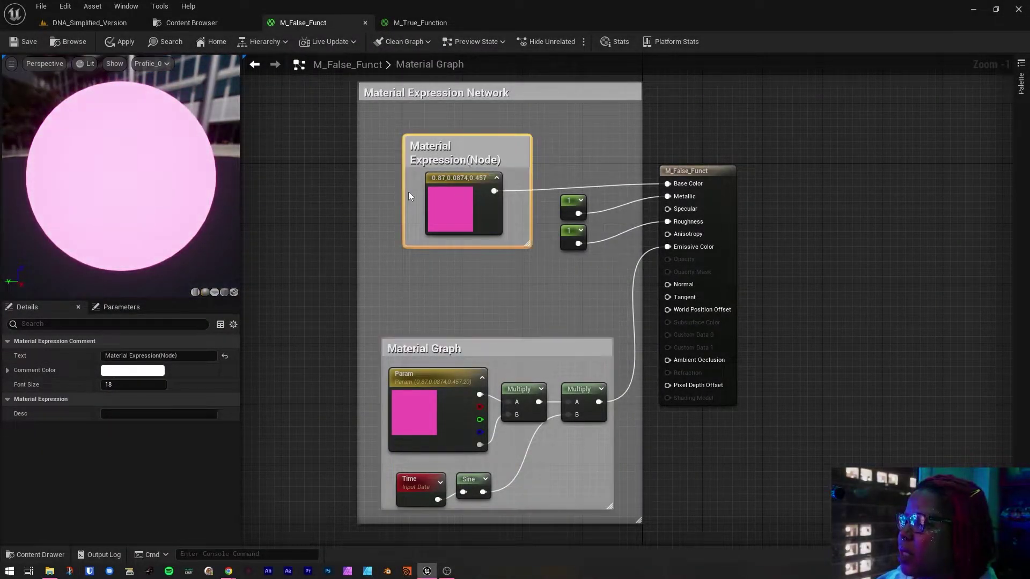
click(453, 180)
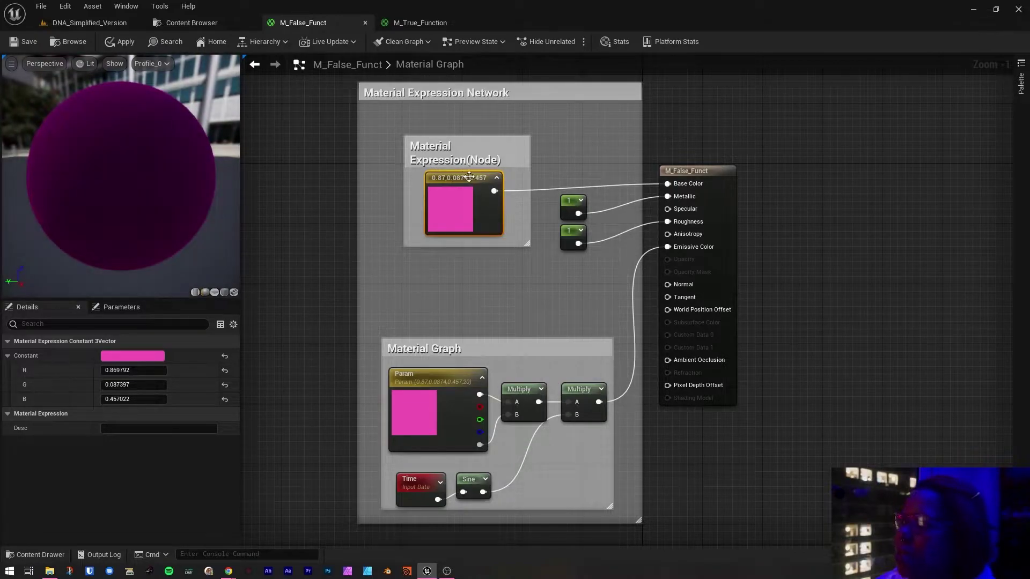
click(494, 106)
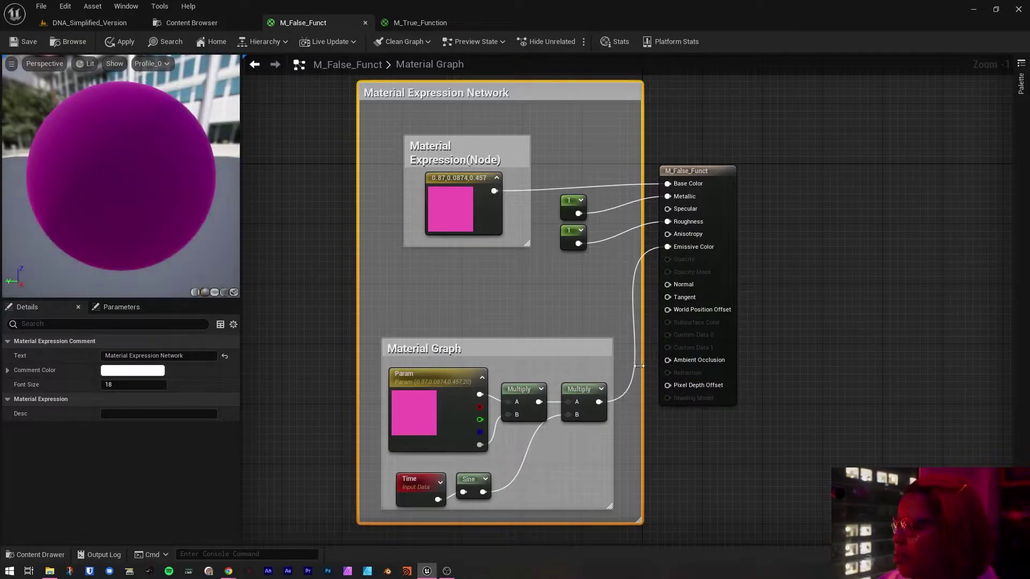
click(493, 350)
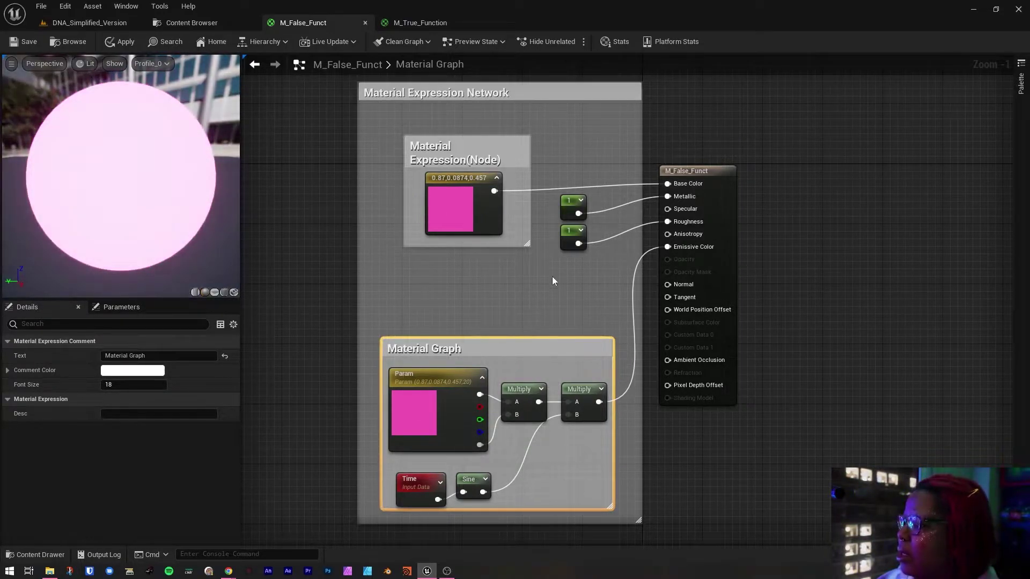
click(706, 494)
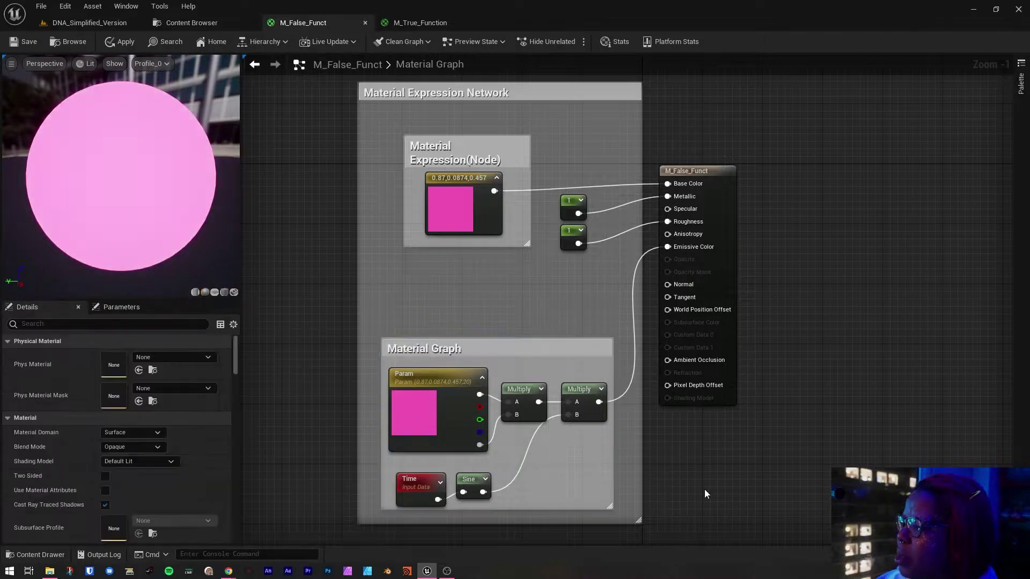
click(462, 348)
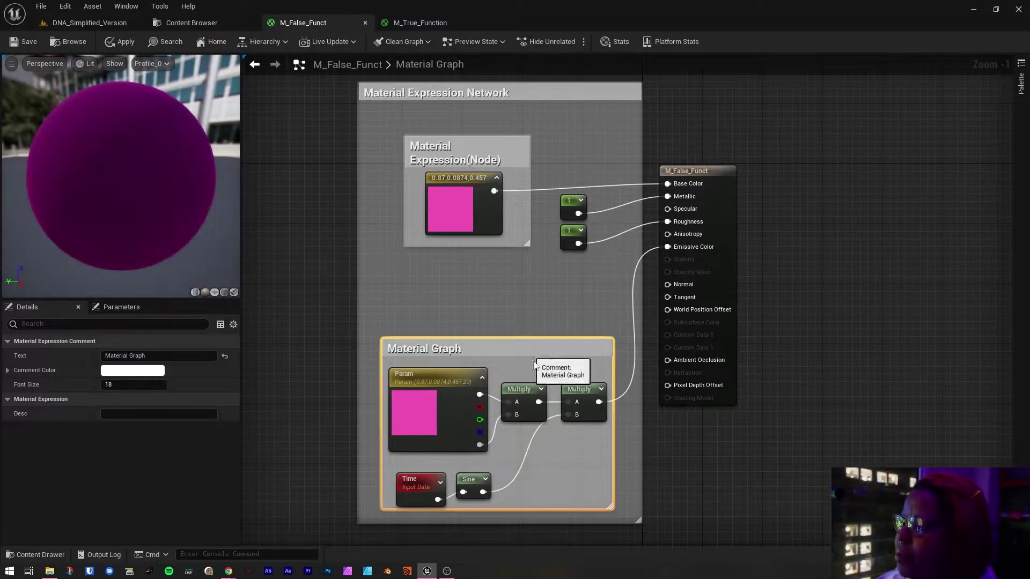
click(530, 390)
click(393, 395)
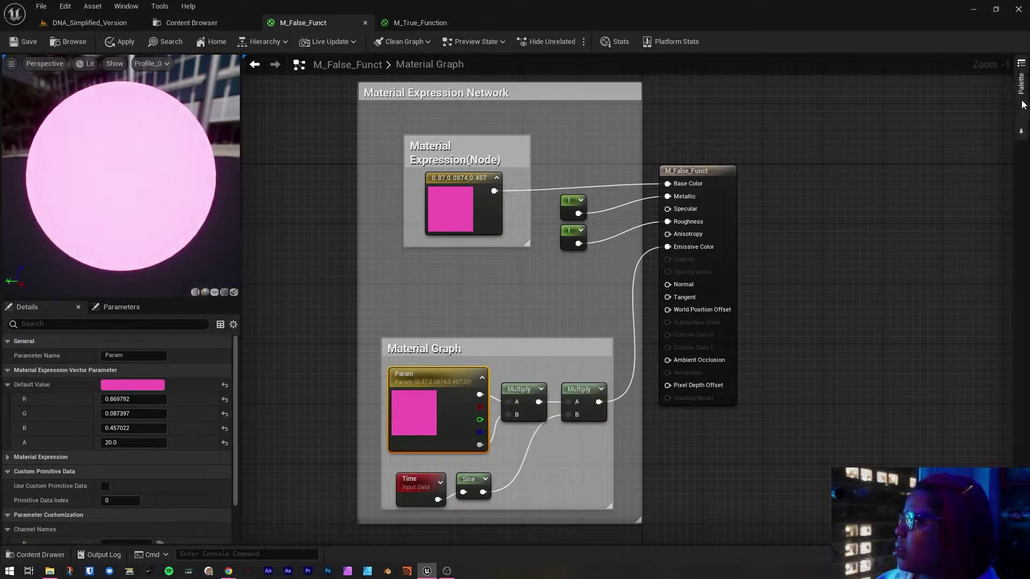
- Open the material node palette and view its contents filtered by All, Expressions and Functions in turn
click(1021, 83)
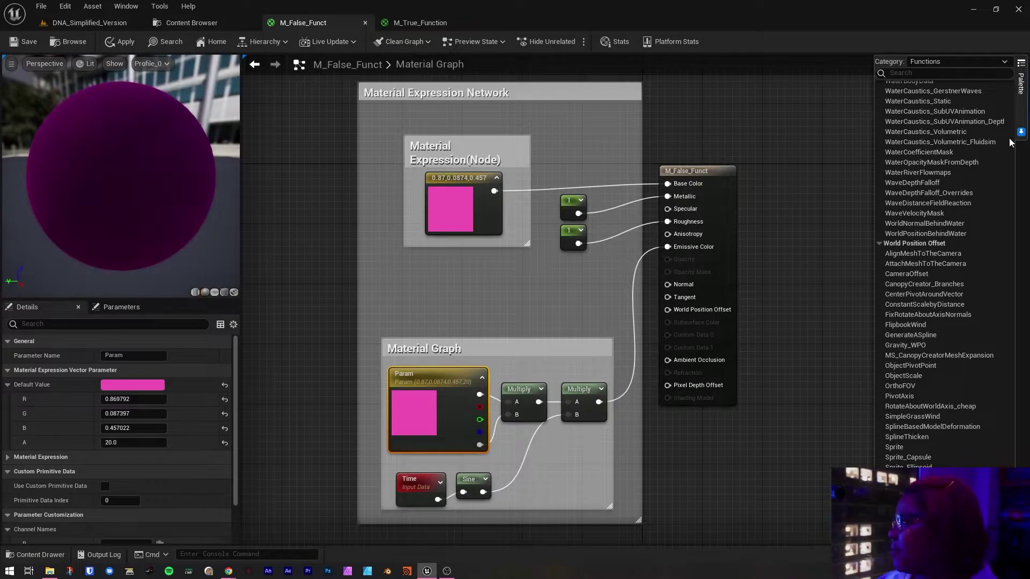
click(950, 63)
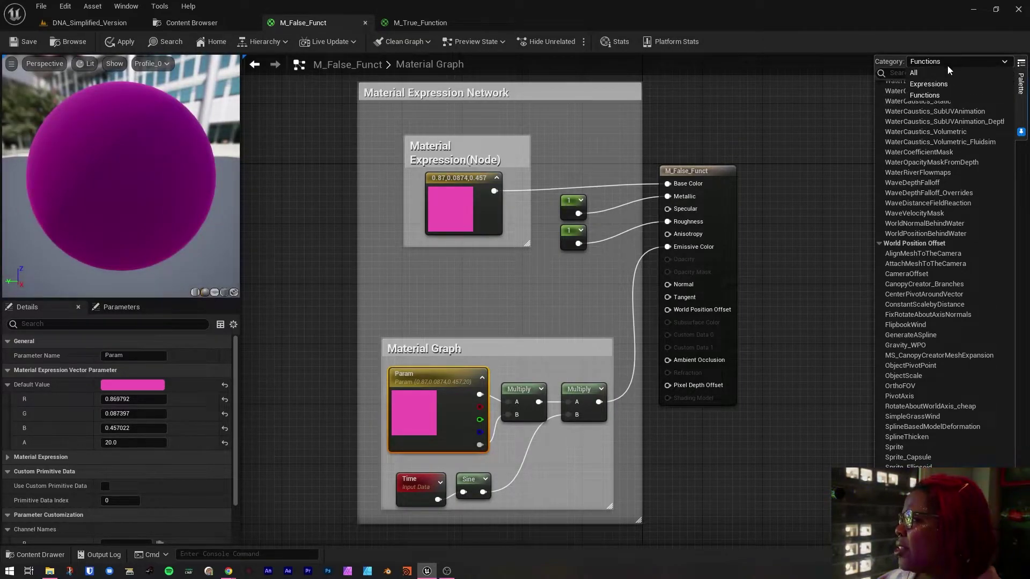
click(913, 73)
click(940, 63)
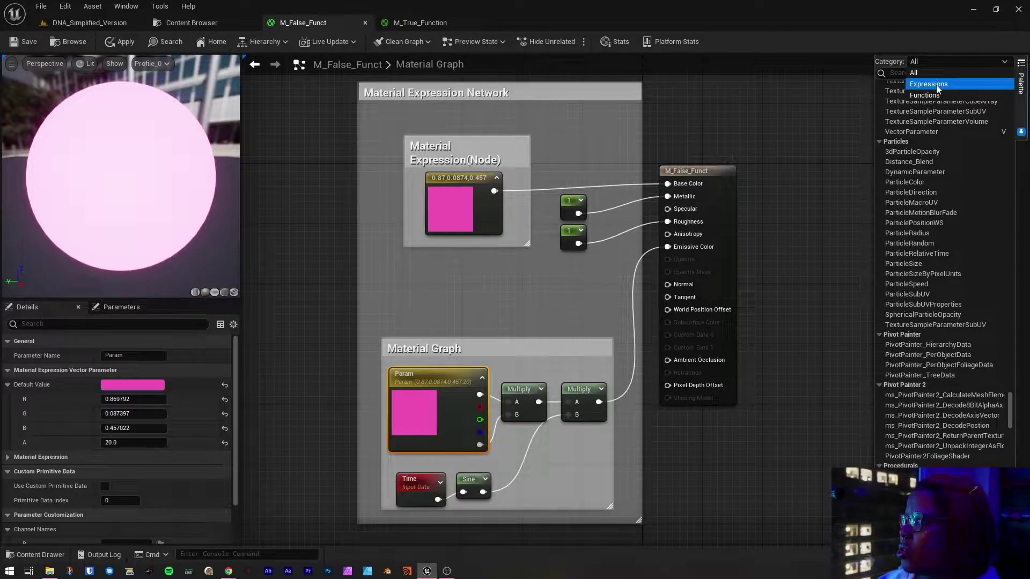
click(935, 85)
click(940, 62)
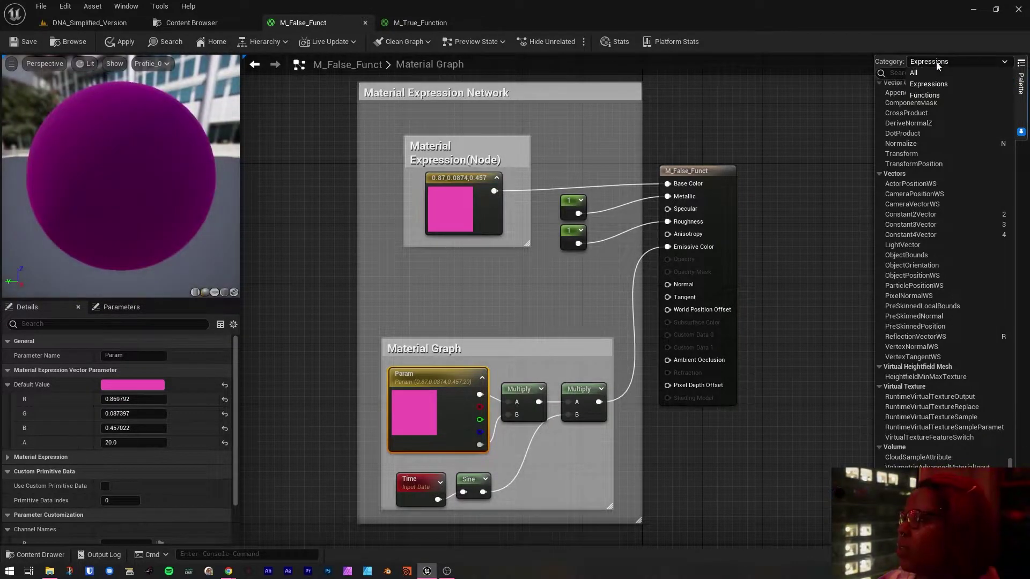
click(936, 95)
- Browse the list of available material functions and clear the node selection in the graph
scroll(983, 218, down, 10)
drag(1010, 242, 1009, 91)
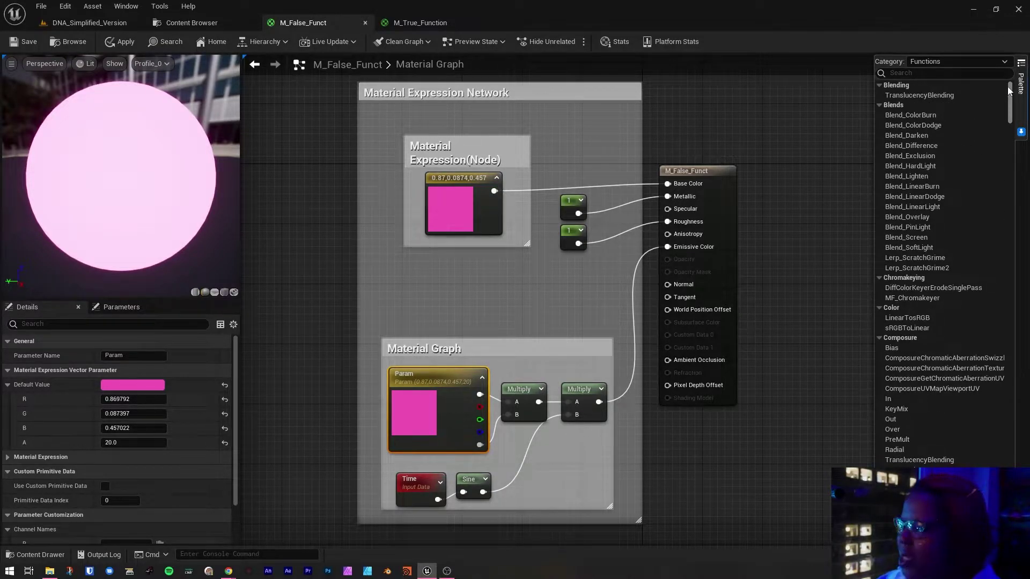
mouse_move(1008, 100)
mouse_down()
mouse_move(993, 266)
mouse_move(983, 272)
mouse_move(983, 472)
mouse_move(1014, 103)
mouse_up()
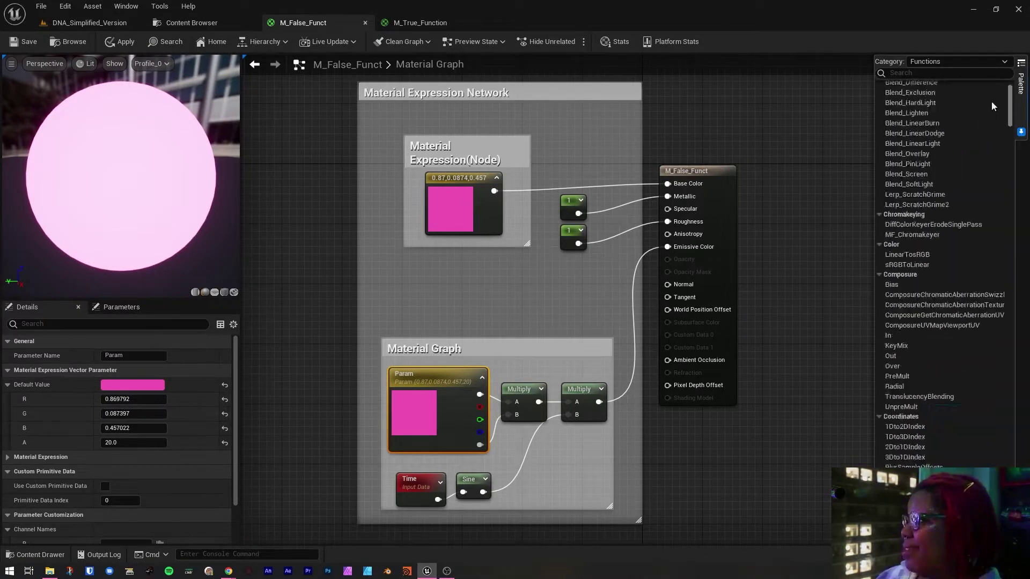
click(785, 166)
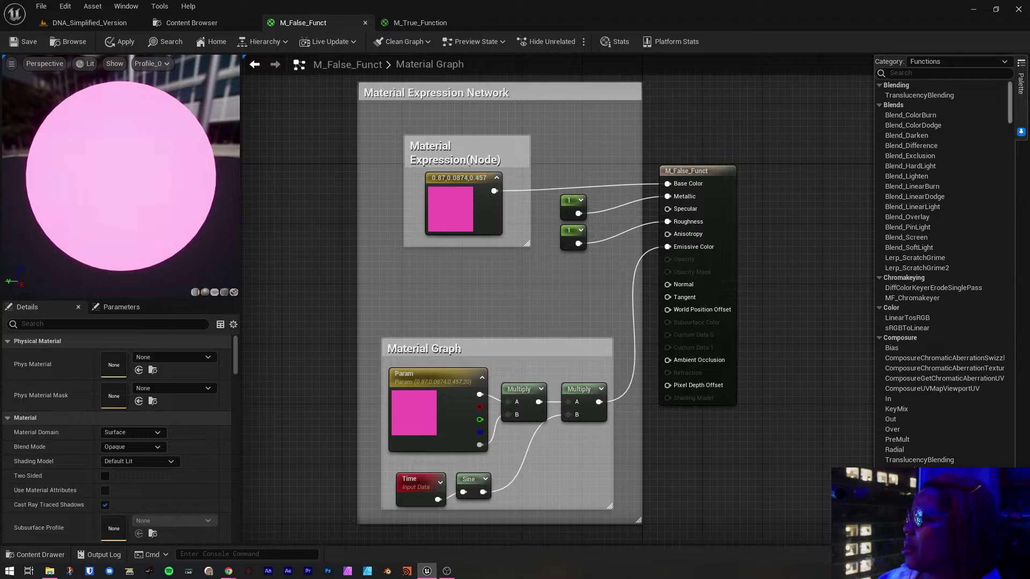
- Collapse the Blending, Blends, Chromakeying, Color, Composure, Coordinates and Cubemaps categories in the function list
click(881, 105)
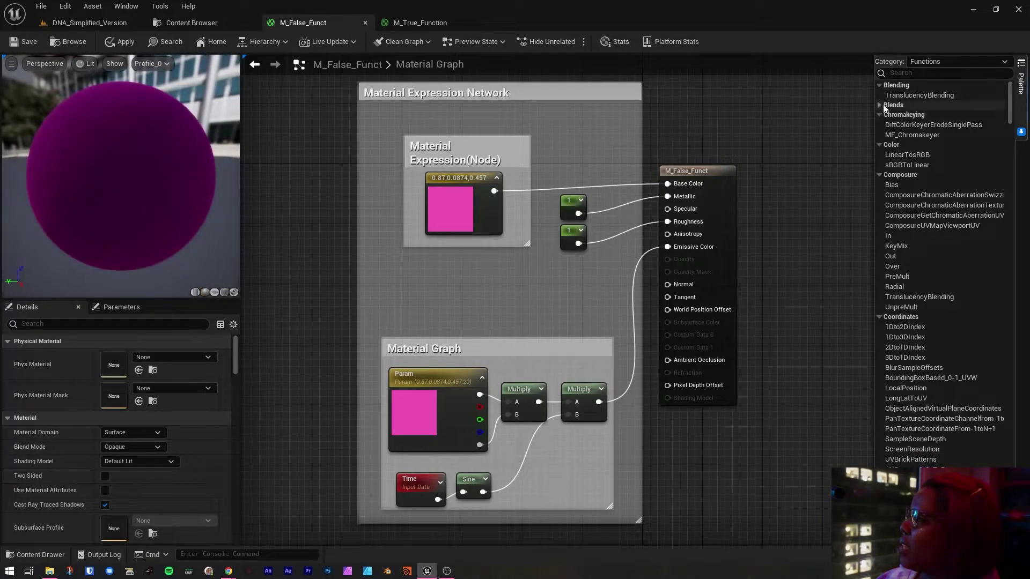
click(880, 114)
click(879, 124)
click(879, 134)
click(879, 85)
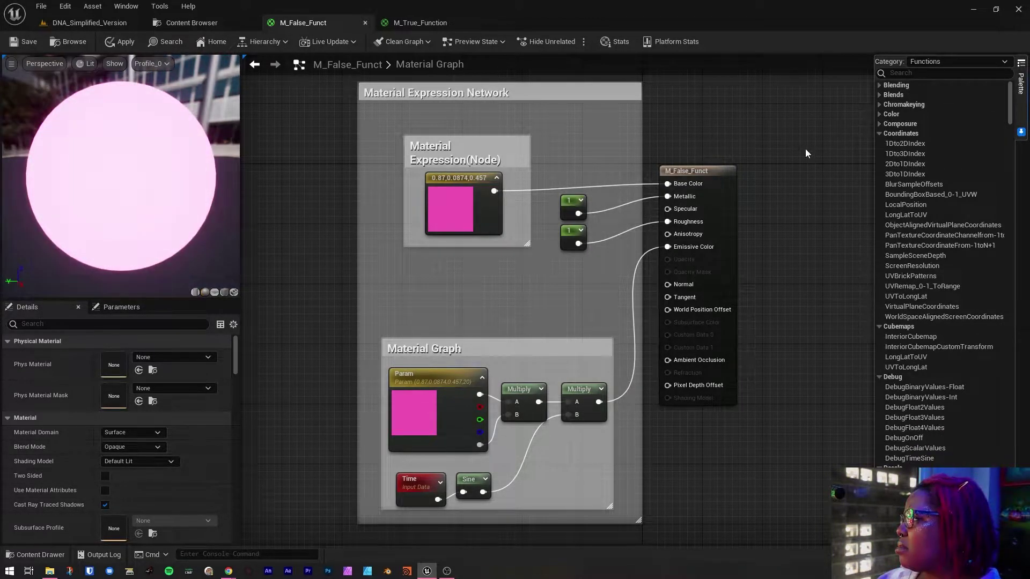
click(880, 133)
click(880, 143)
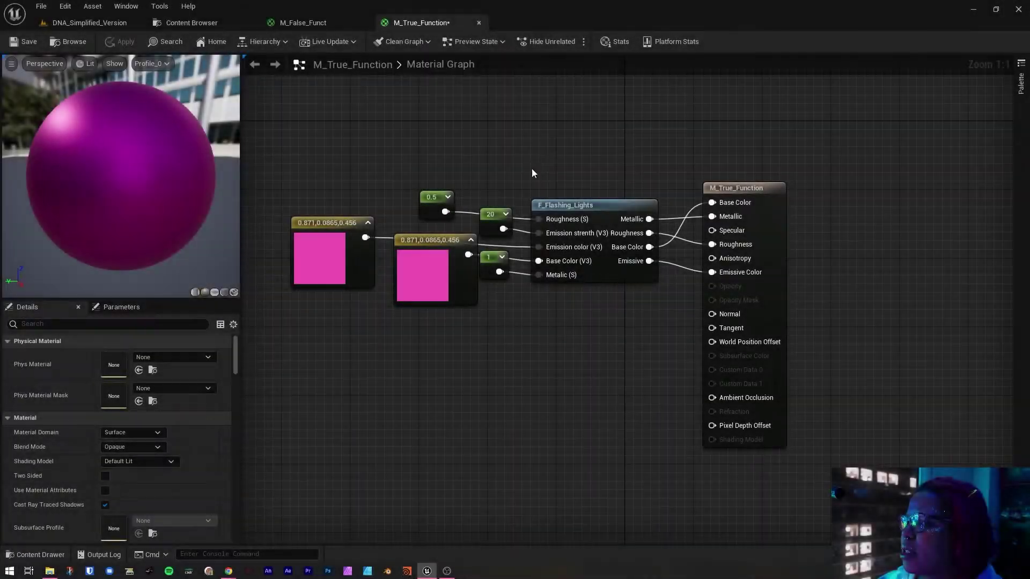
- In the M_True_Function graph, select the nodes feeding F_Flashing_Lights and nudge the pink color constant nearest the function slightly away from it
drag(523, 180, 331, 297)
click(551, 350)
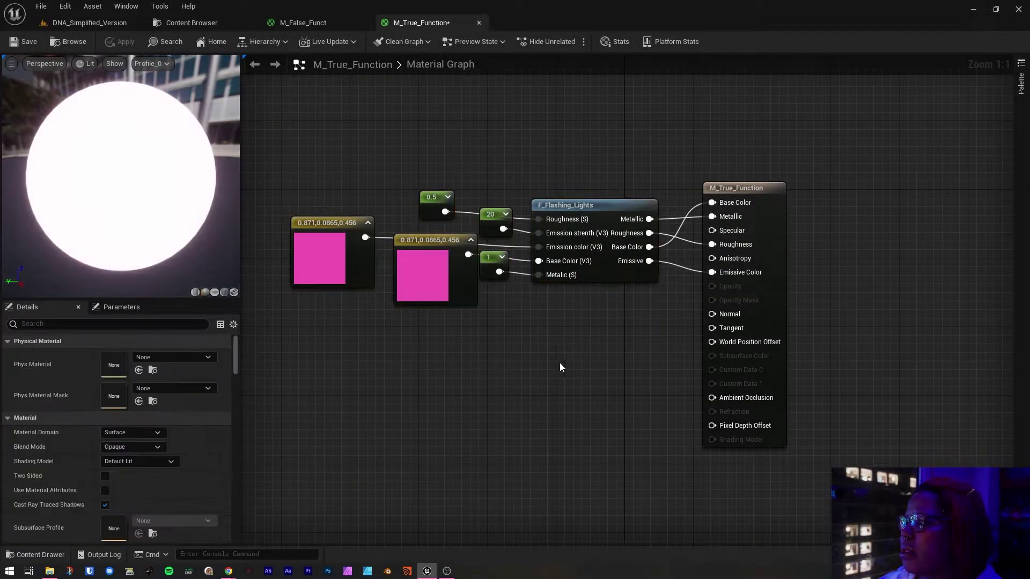
drag(584, 186, 298, 329)
click(514, 388)
drag(429, 242, 420, 242)
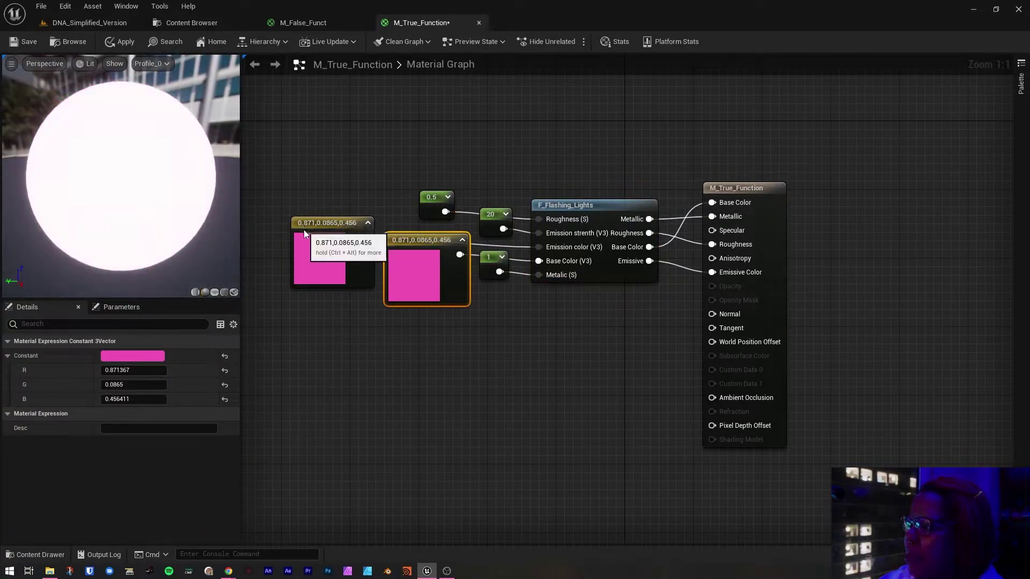
drag(303, 229, 304, 231)
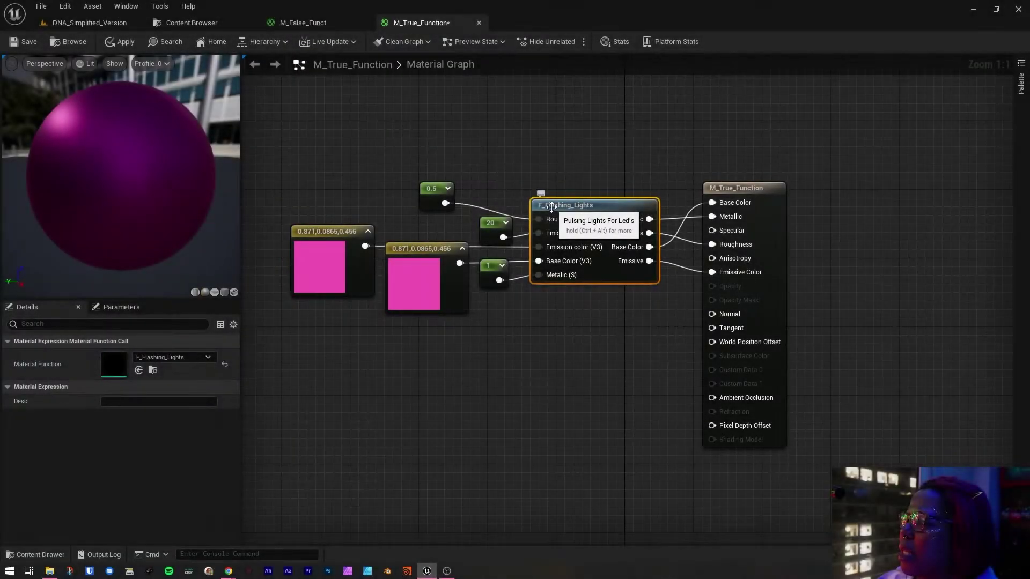
- Open the F_Flashing_Lights material function and select its Base Color, Roughness, Metallic, Emission Color and Time node groups
double_click(552, 209)
scroll(472, 188, down, 3)
right_drag(423, 183, 657, 186)
right_drag(645, 230, 651, 267)
scroll(623, 298, up, 1)
scroll(651, 267, down, 1)
drag(713, 476, 833, 535)
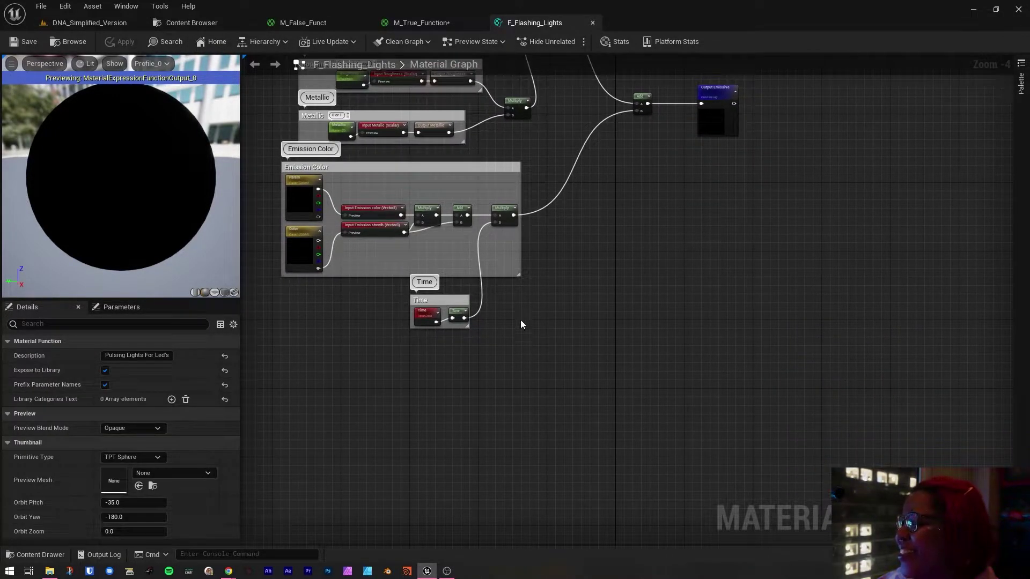
right_drag(520, 324, 542, 465)
drag(294, 94, 552, 516)
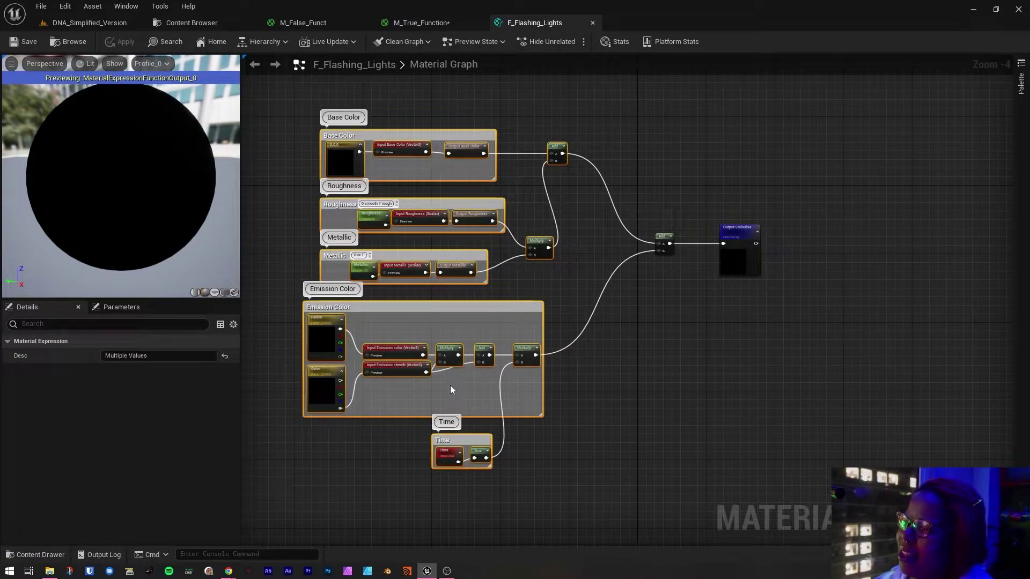
- Examine the Base Color, Roughness, Metallic, Emission Color and Time groups of the F_Flashing_Lights function one by one
click(381, 133)
click(370, 218)
click(336, 268)
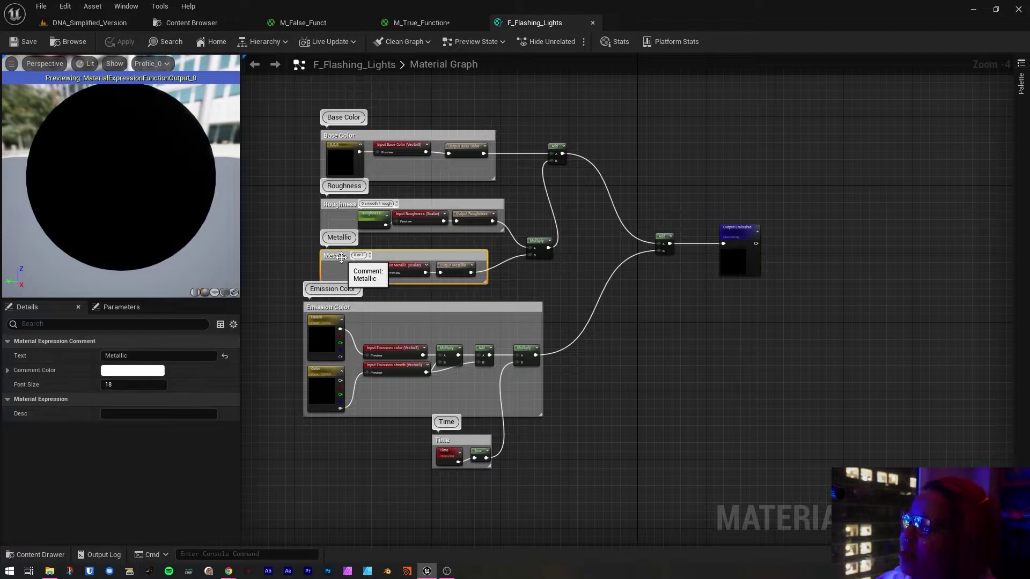
click(340, 316)
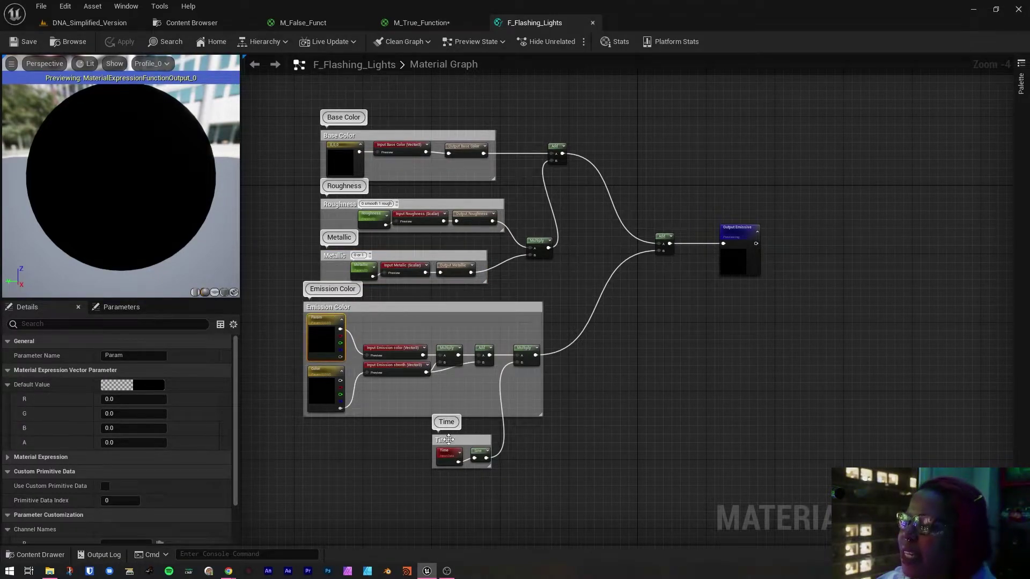
click(450, 437)
click(719, 304)
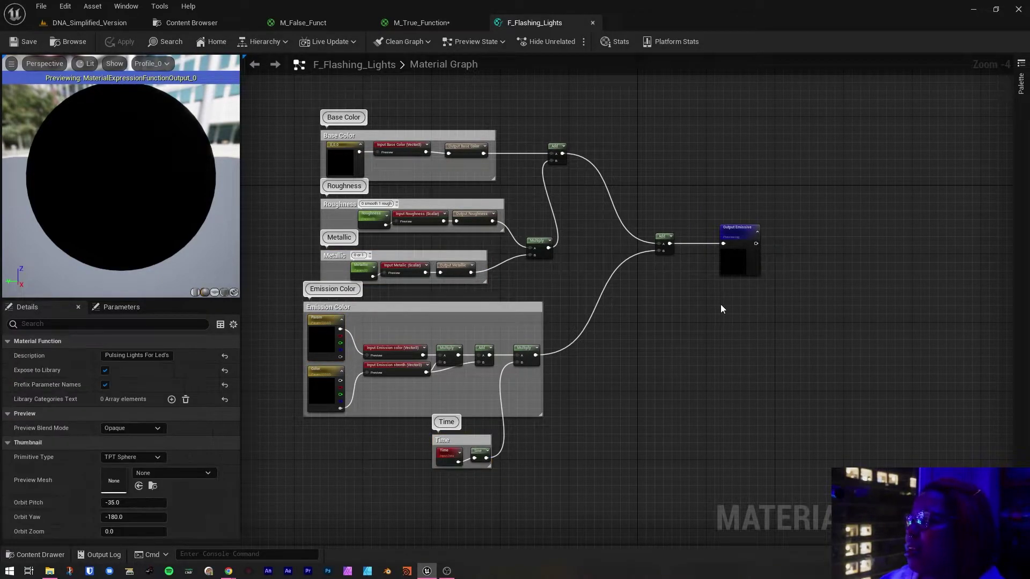
right_drag(712, 312, 688, 171)
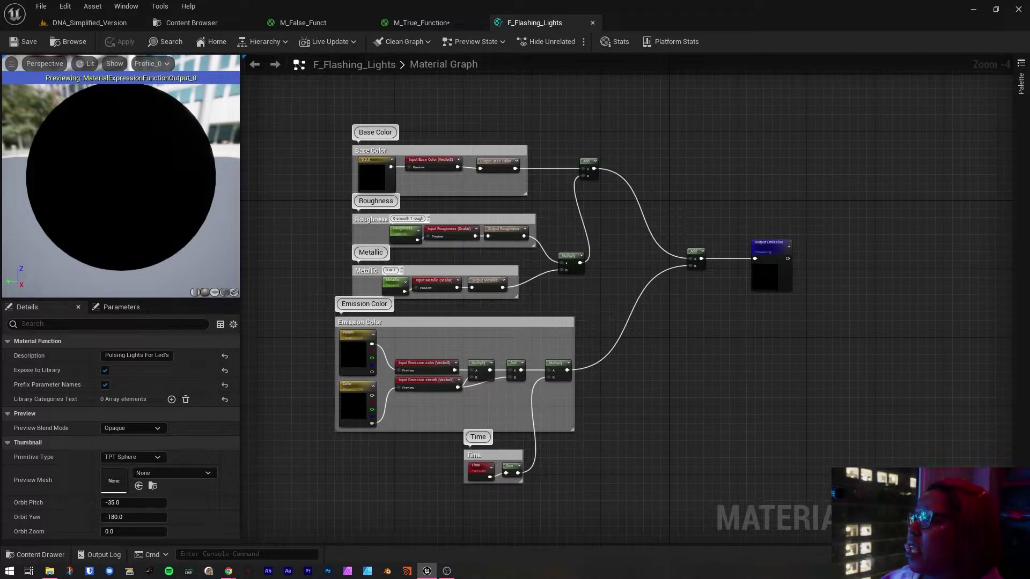
- Compare the M_False_Funct graph with F_Flashing_Lights, box-selecting the function's node groups and clearing the selection
click(297, 24)
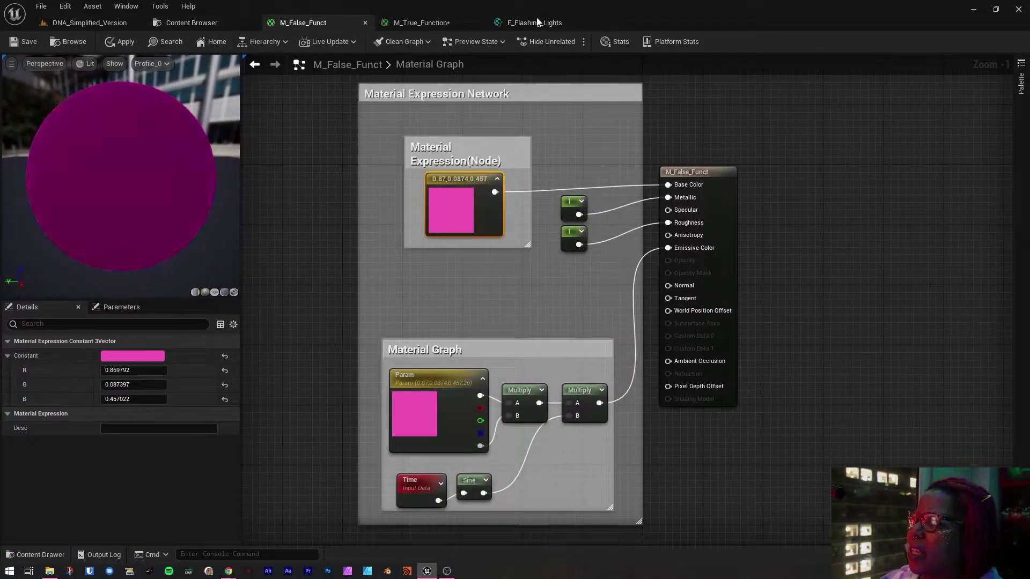
click(537, 23)
drag(299, 134, 698, 406)
click(646, 272)
- Create a new Material Function named DEMO in the Flashing_Lights folder
click(186, 25)
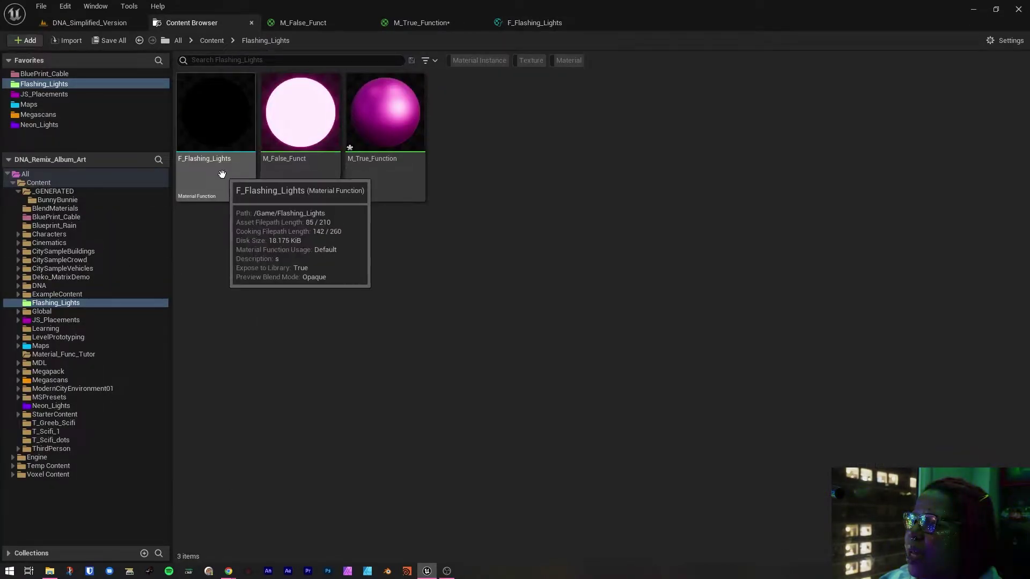
click(43, 84)
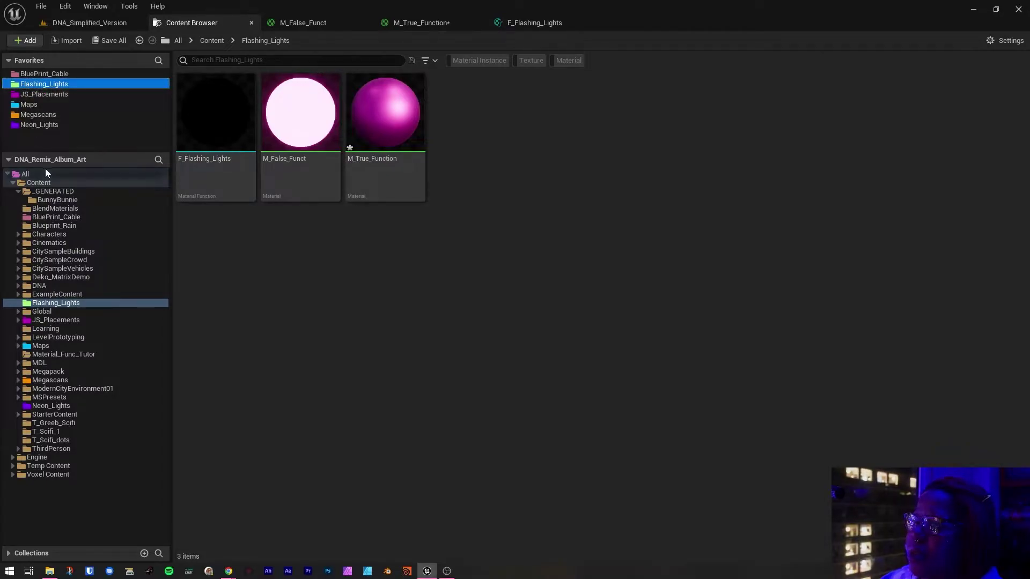
right_click(310, 251)
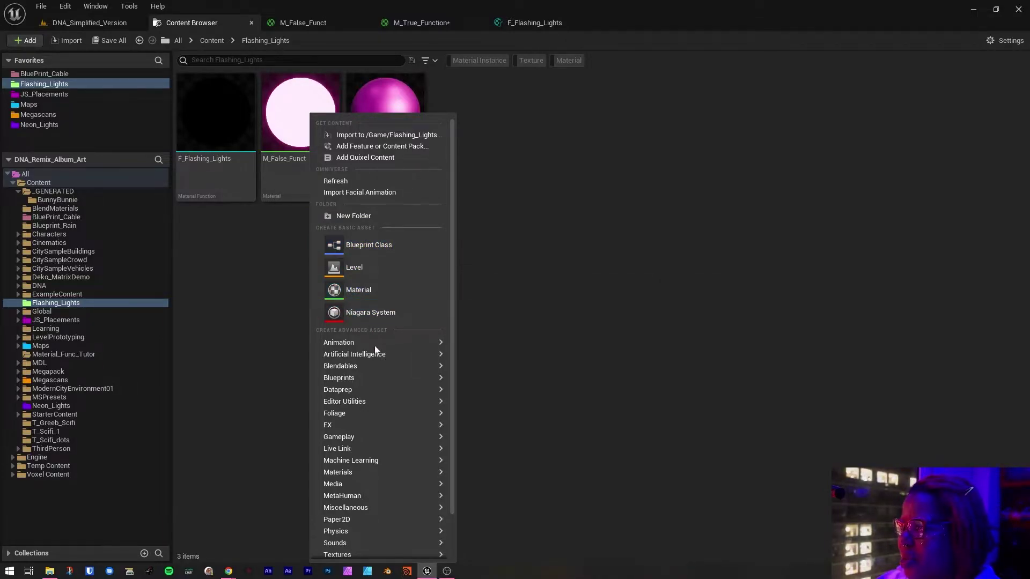
mouse_move(391, 438)
mouse_move(380, 472)
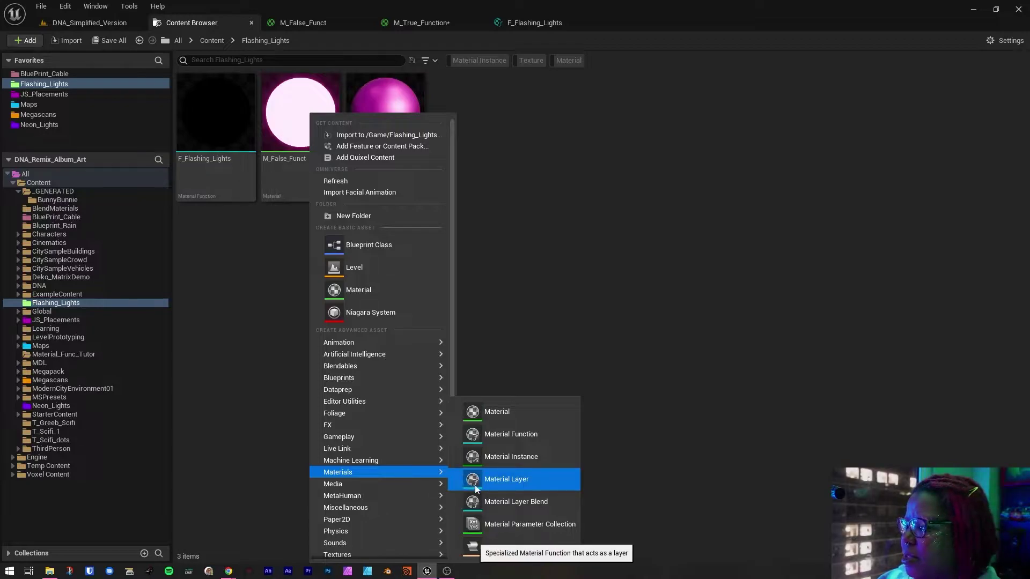
click(494, 439)
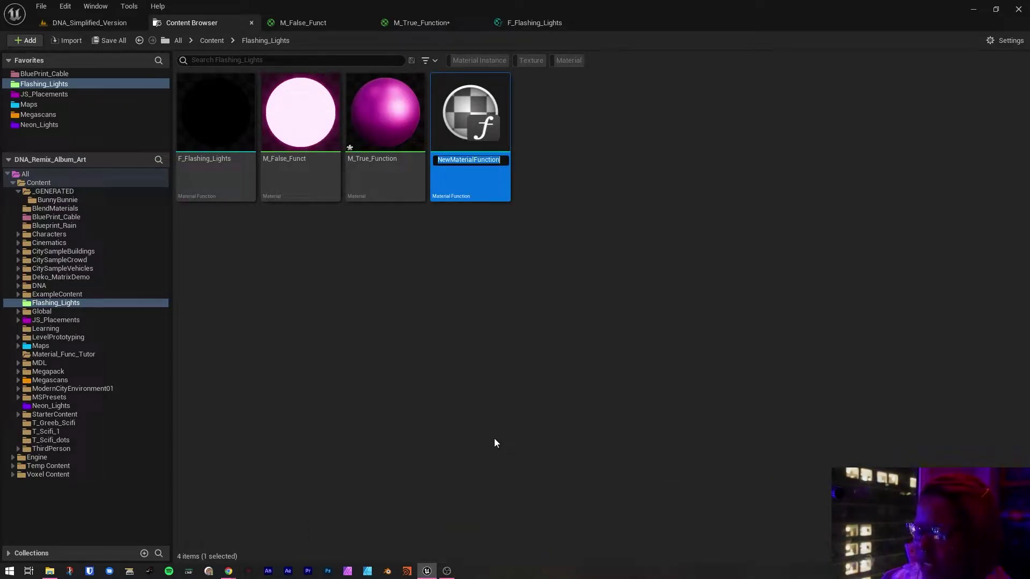
text(DEMPO)
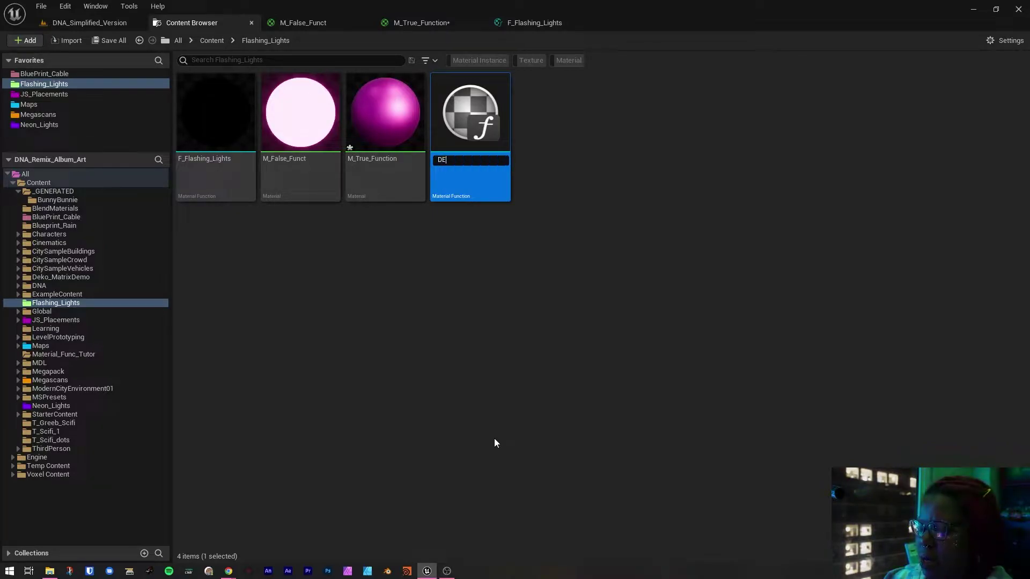
key(BackSpace)
text(O)
key(Return)
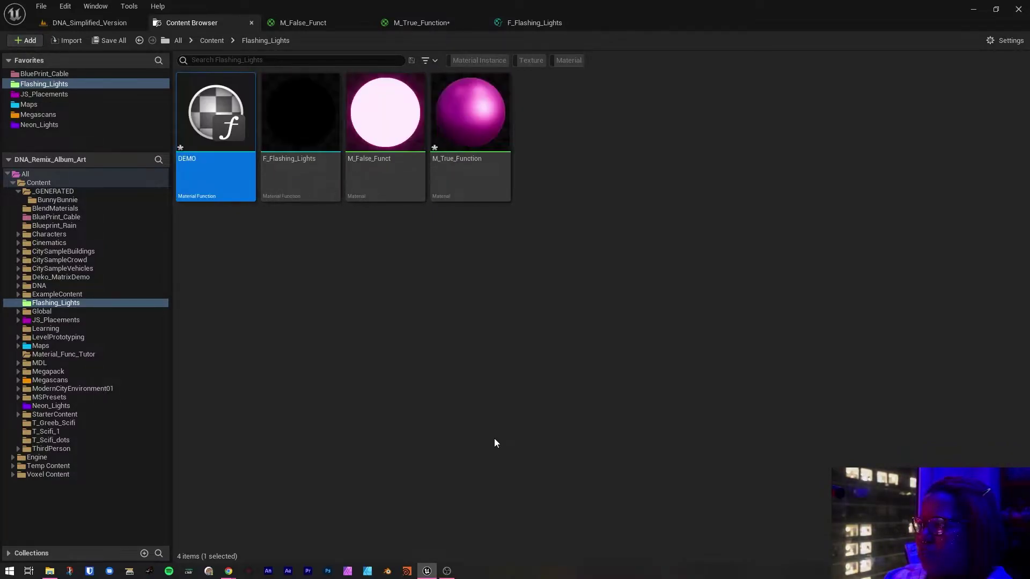
click(291, 325)
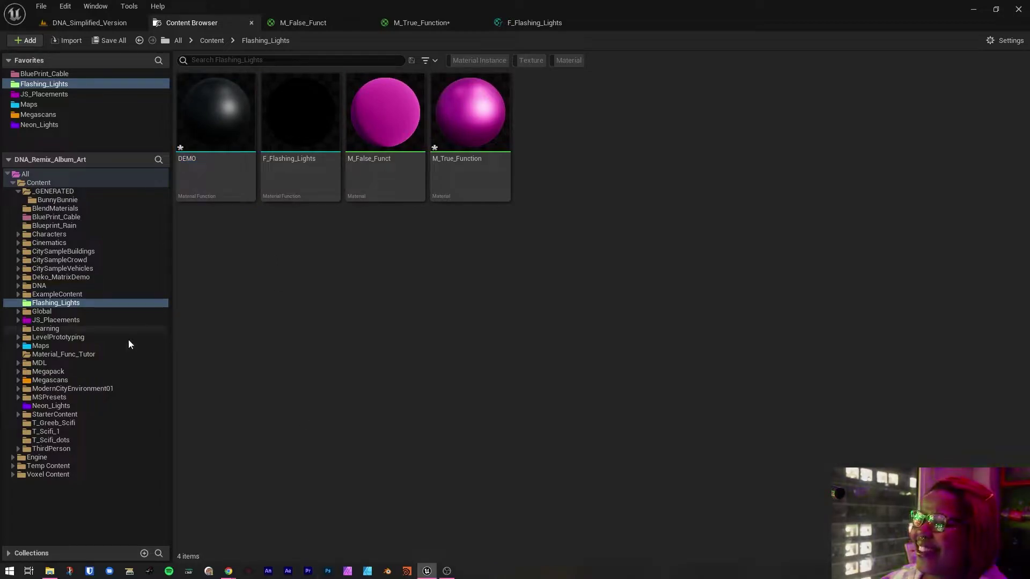
- Open the DEMO material function and make room around its Output Result node
double_click(218, 171)
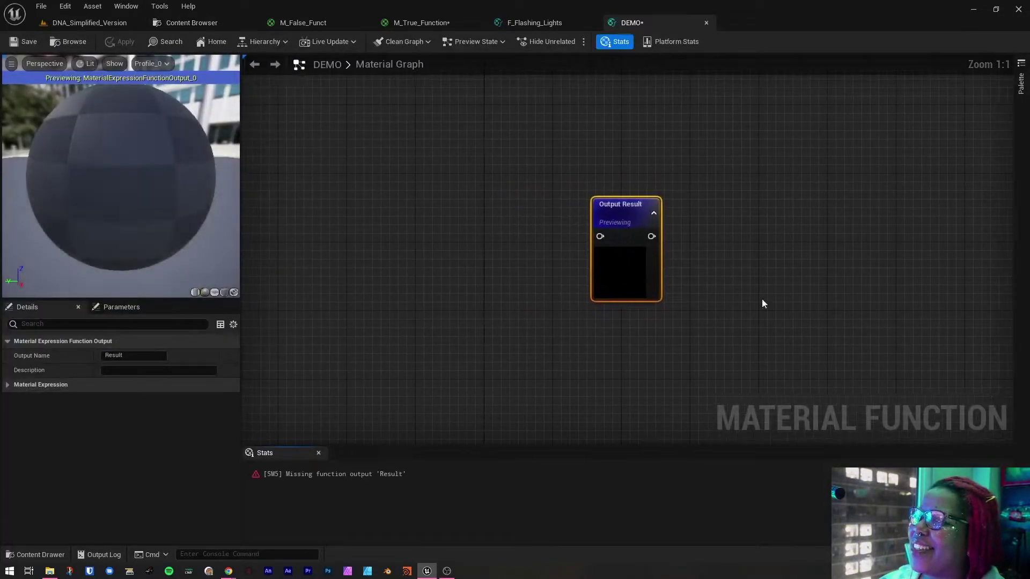
right_drag(541, 216, 543, 162)
scroll(523, 144, down, 2)
- Look over the open F_Flashing_Lights, DEMO and M_False_Funct graphs and close the M_True_Function material
click(573, 24)
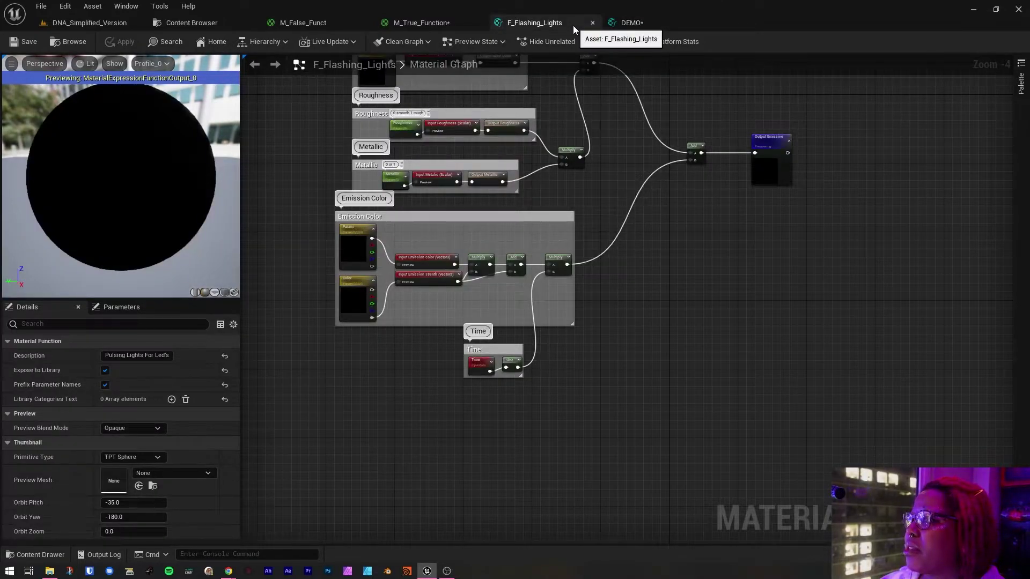
click(627, 22)
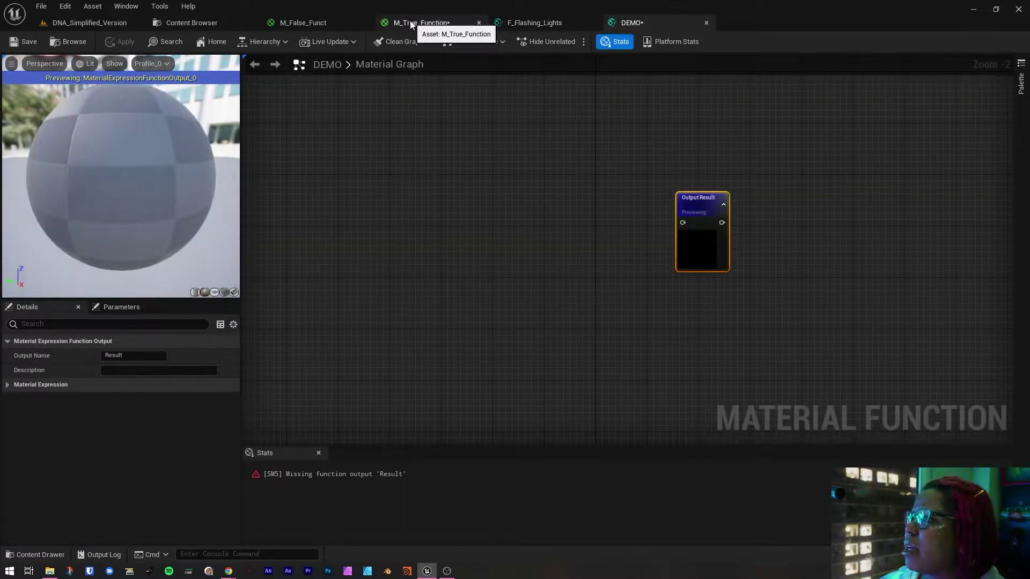
click(411, 25)
click(352, 21)
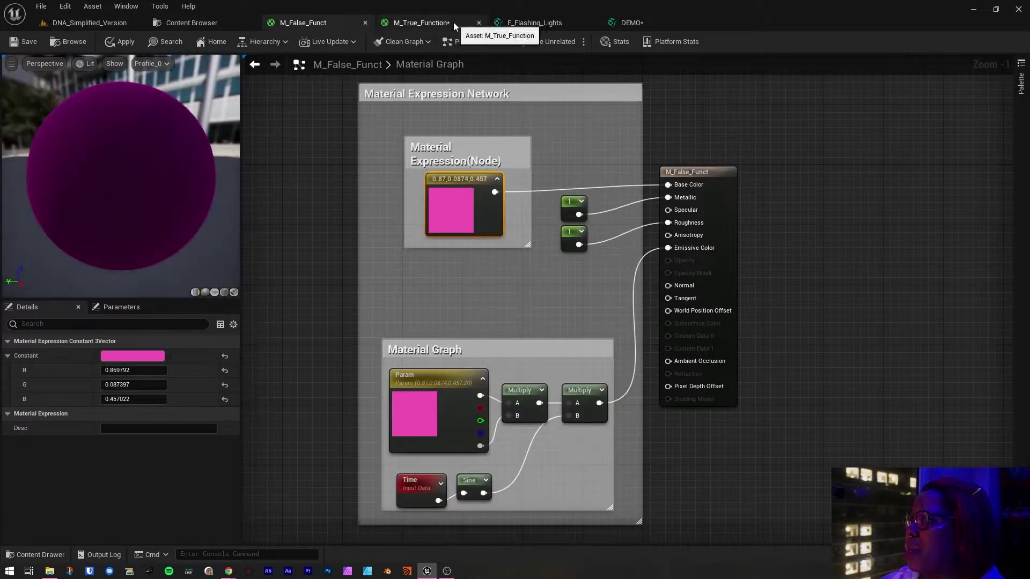
click(479, 22)
- In M_False_Funct, select the Param, Time, Sine and both Multiply nodes inside the Material Graph comment
click(590, 314)
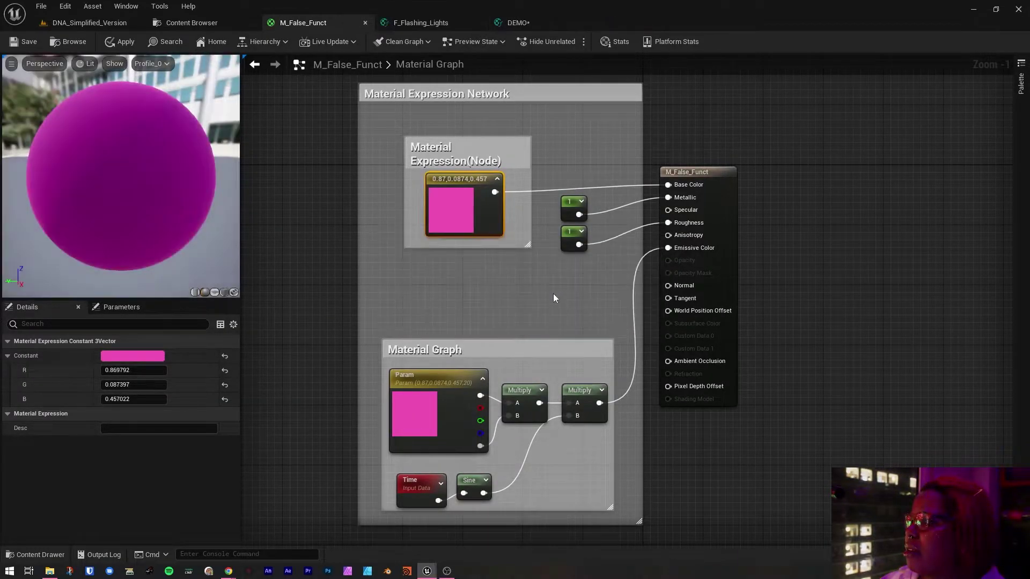
right_drag(366, 386, 352, 283)
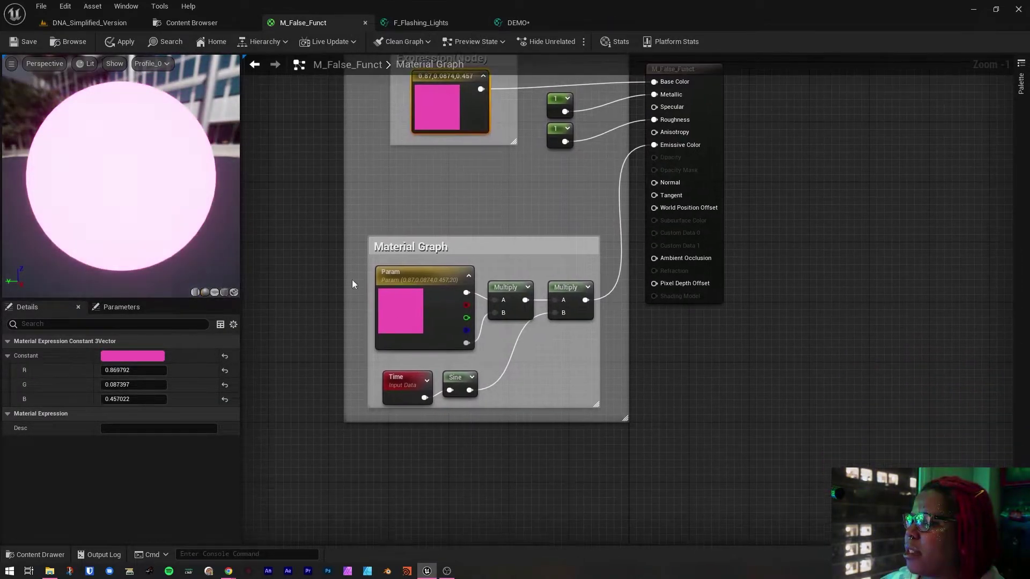
click(402, 274)
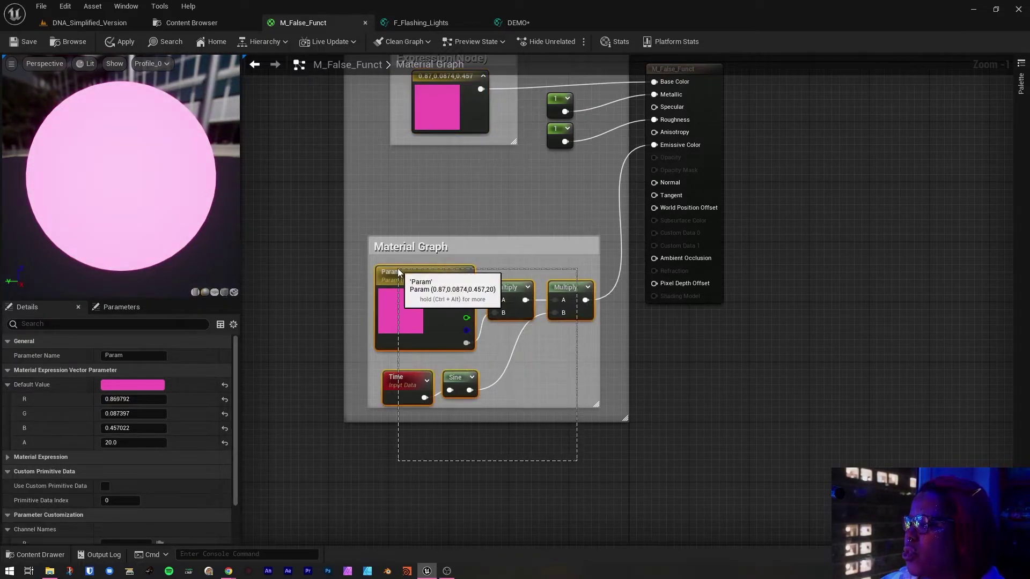
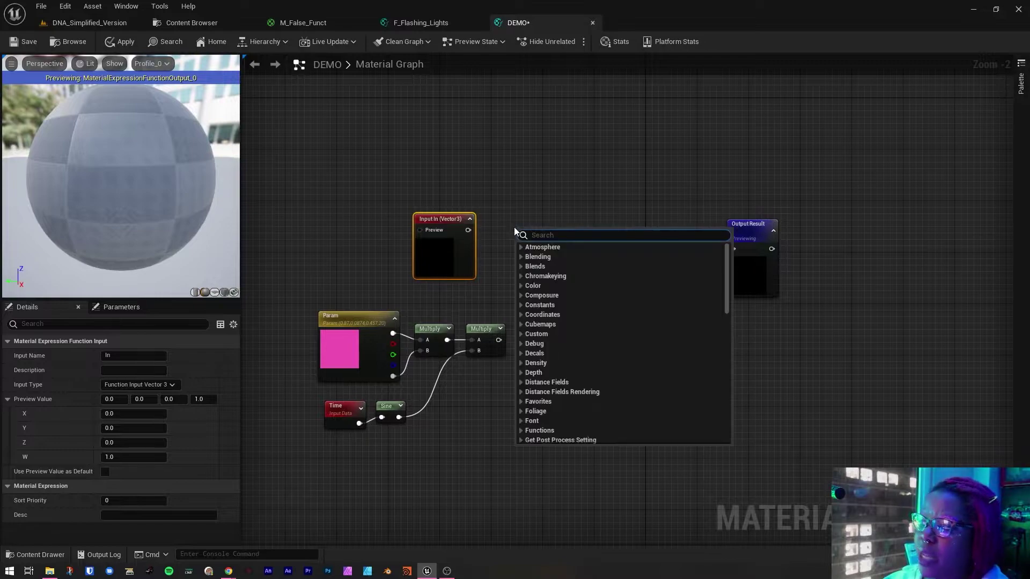
- Add a FunctionOutput node to the DEMO graph, place it directly beside the Input In node, and select Input In
key(BackSpace)
key(BackSpace)
key(BackSpace)
key(BackSpace)
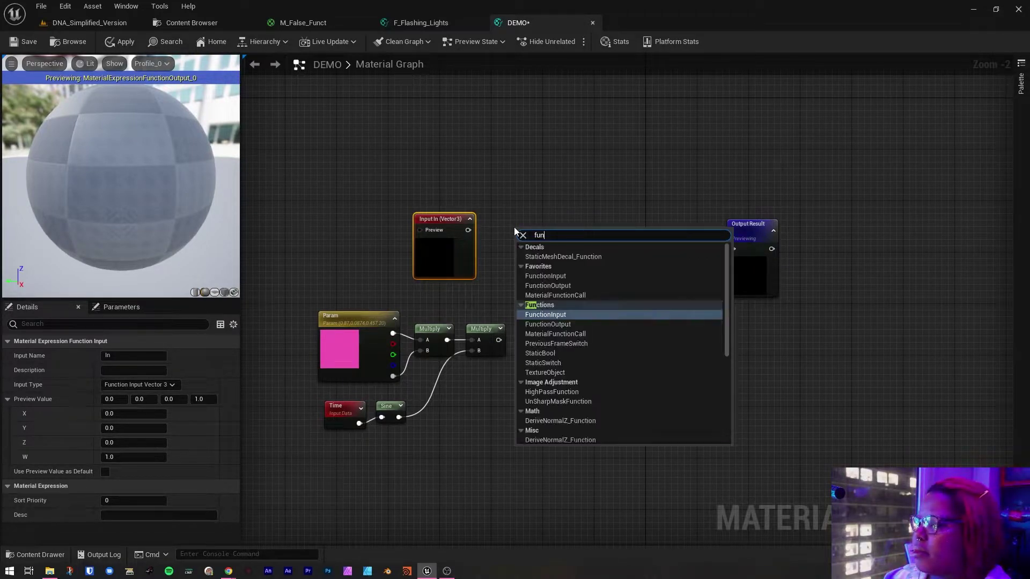
text(c)
key(Down)
key(Return)
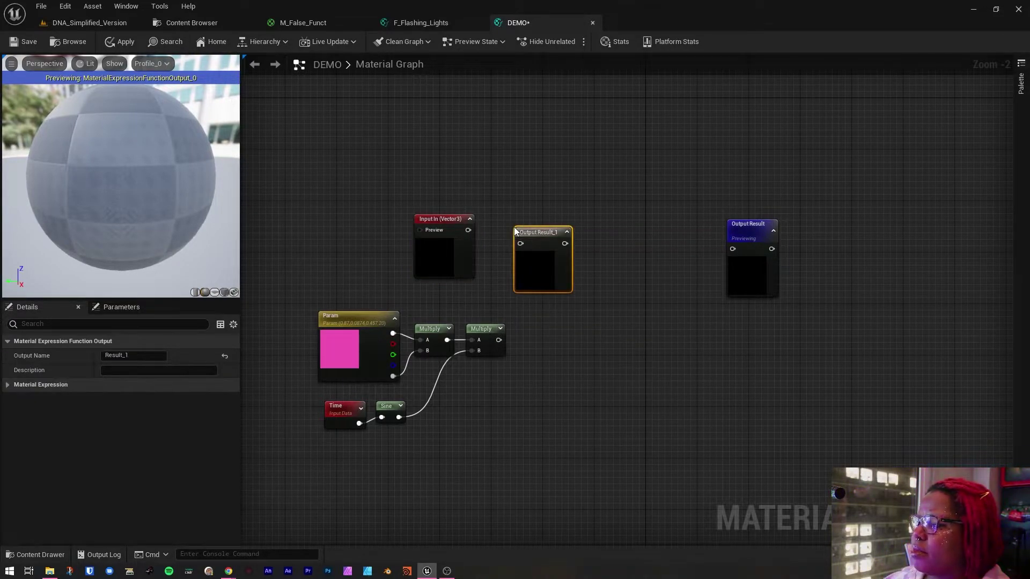
click(471, 194)
click(432, 218)
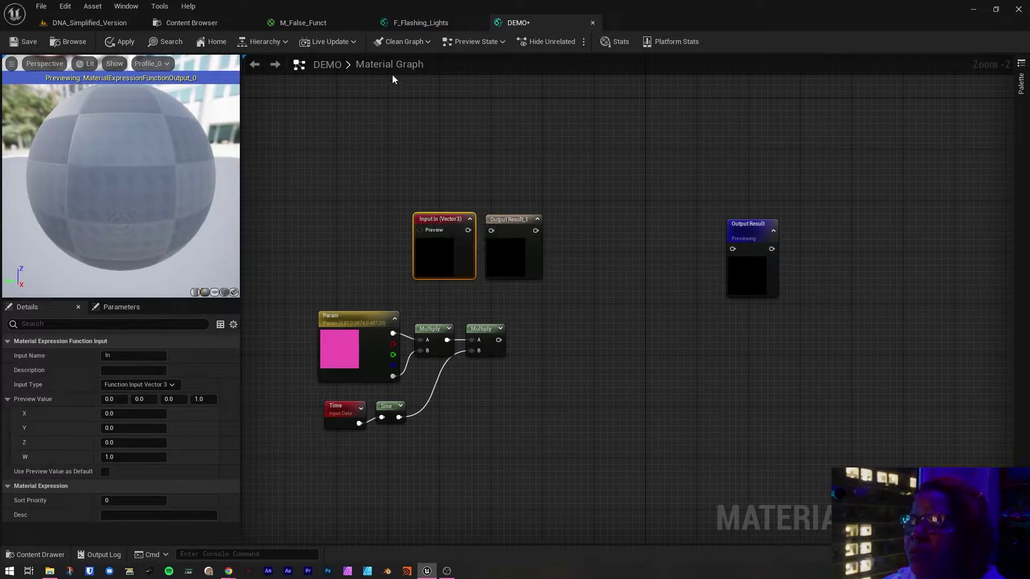
- Close the M_False_Funct material without applying its changes
click(414, 23)
click(292, 23)
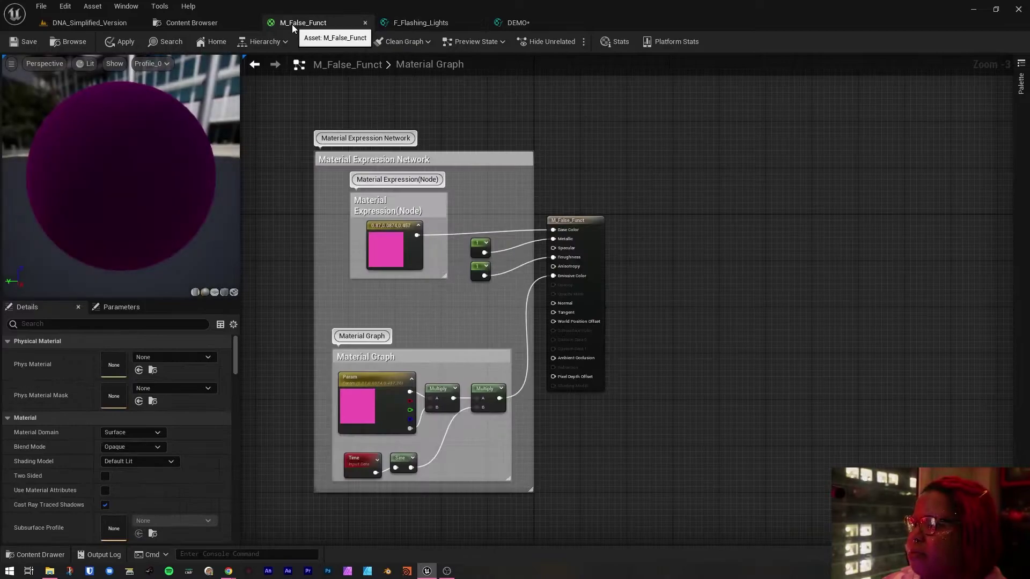
click(364, 23)
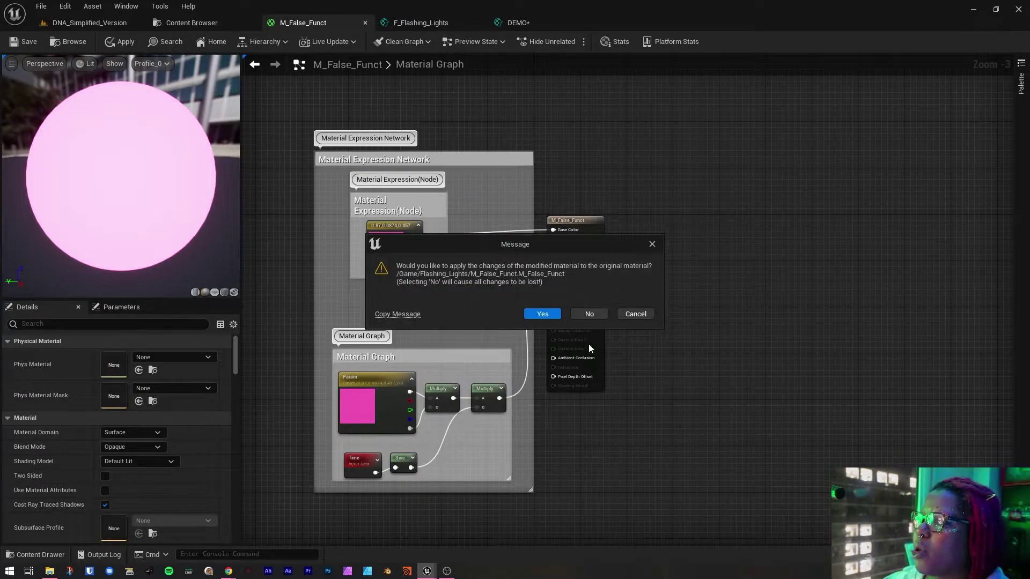
click(589, 314)
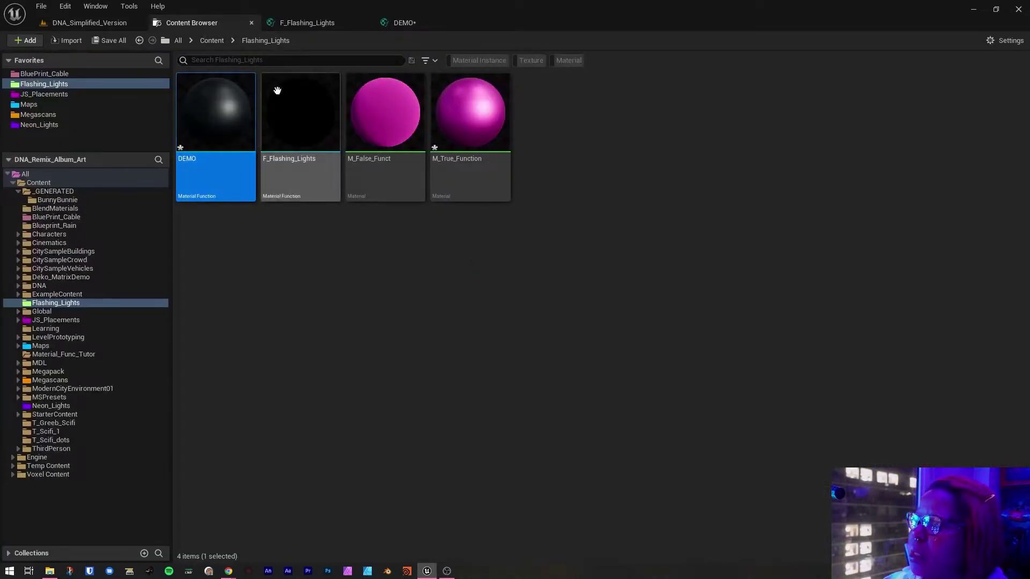
- Reopen the M_True_Function material from the Flashing_Lights folder and select its F_Flashing_Lights function node
click(530, 188)
click(437, 189)
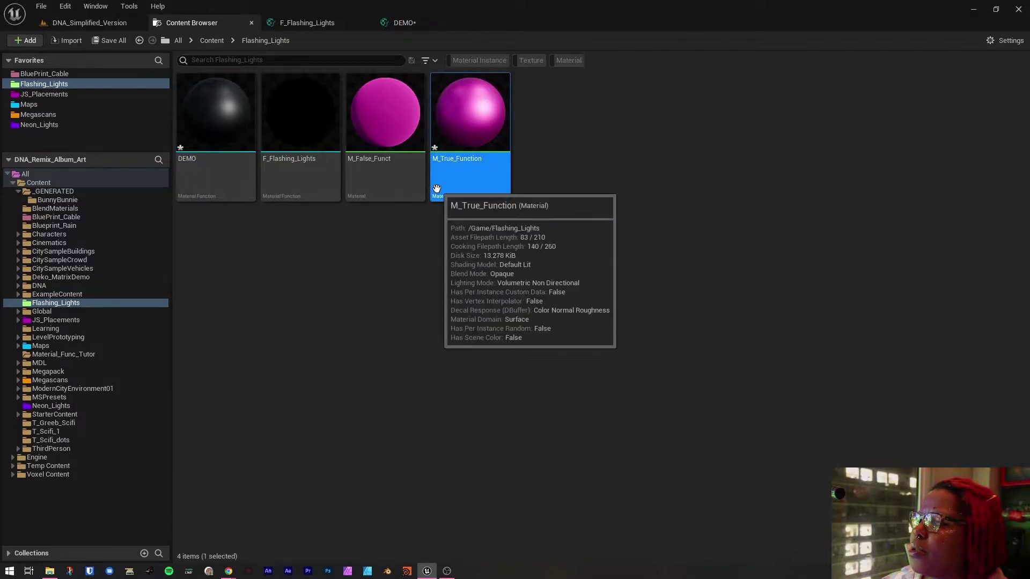
double_click(437, 189)
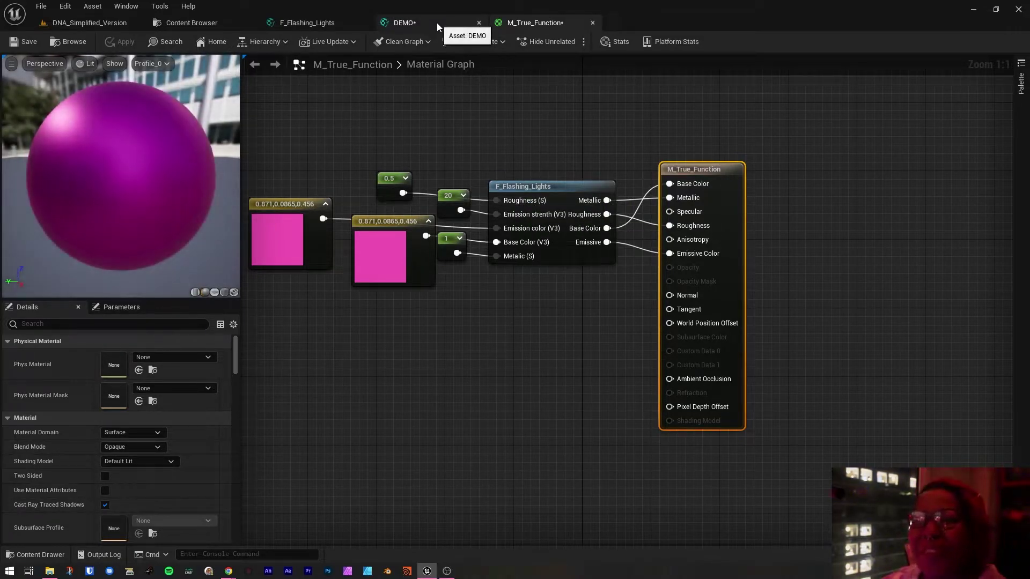
click(507, 200)
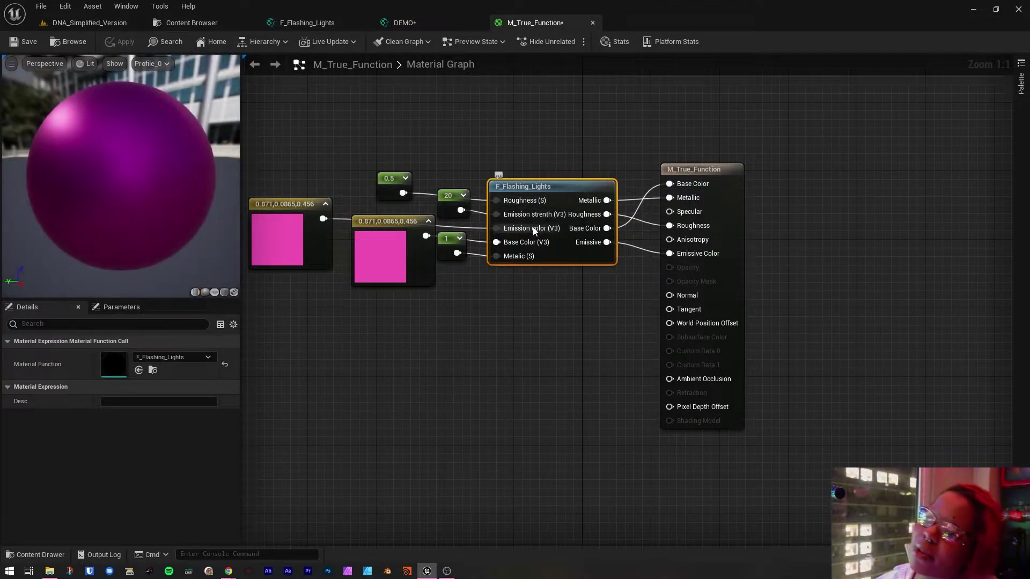
- Return to the DEMO graph and review the available input types and settings of the Input In node
click(463, 22)
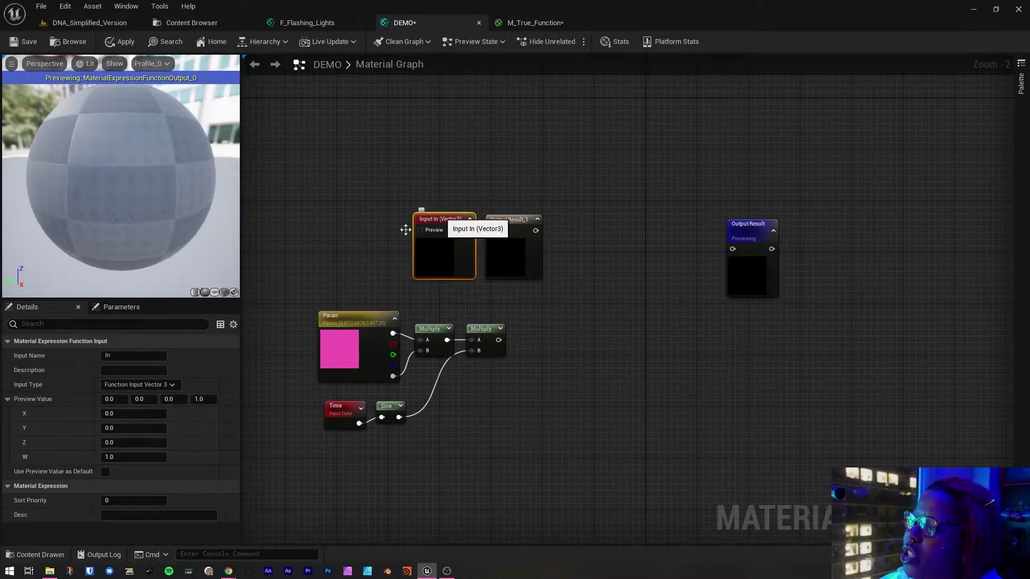
click(134, 386)
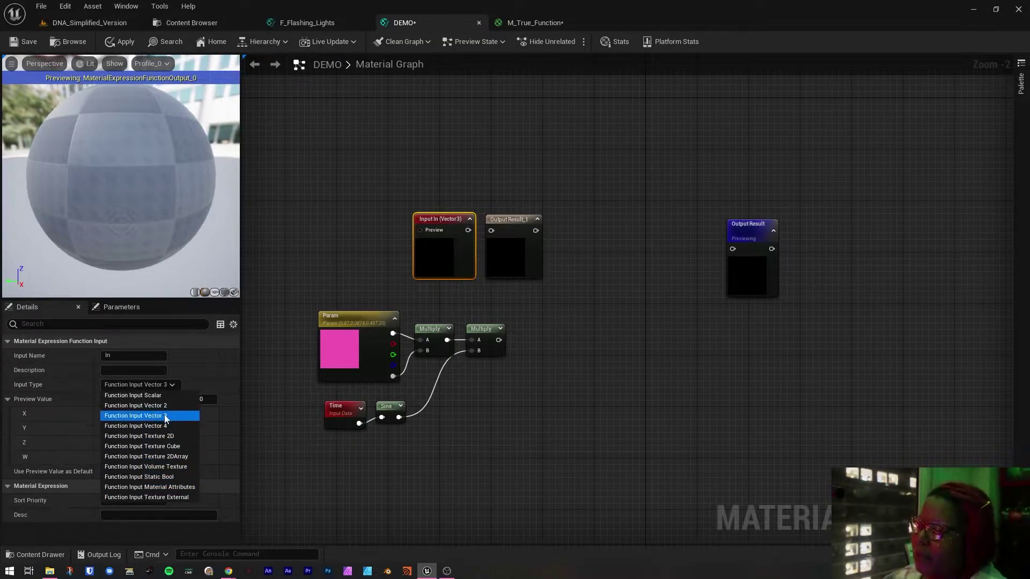
click(267, 407)
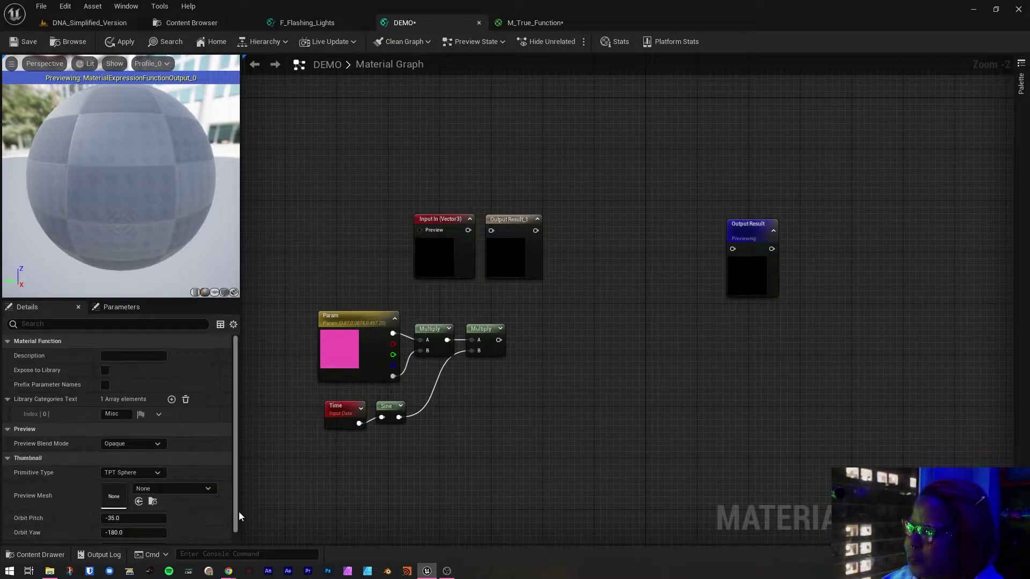
click(449, 258)
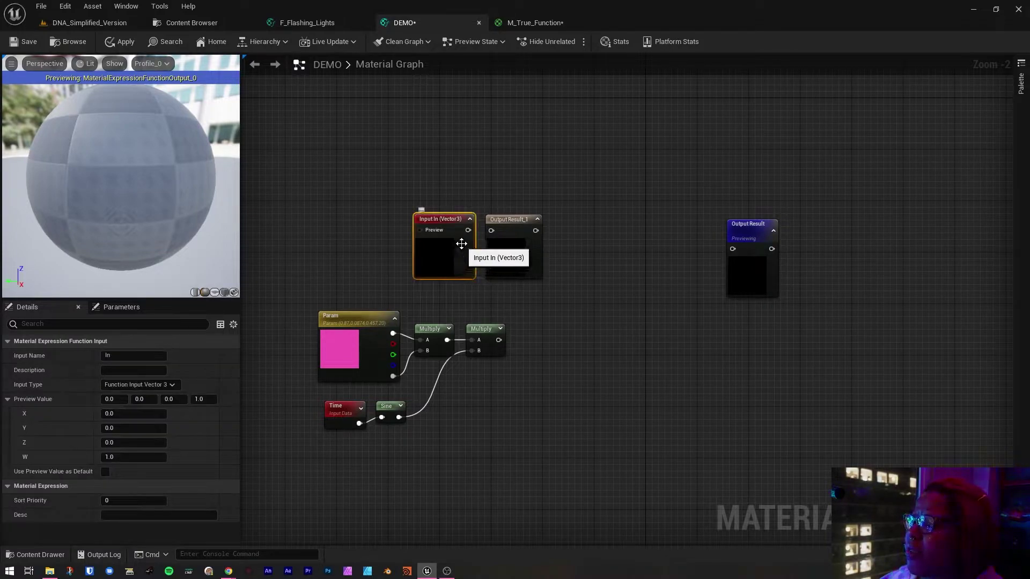
click(289, 247)
click(424, 268)
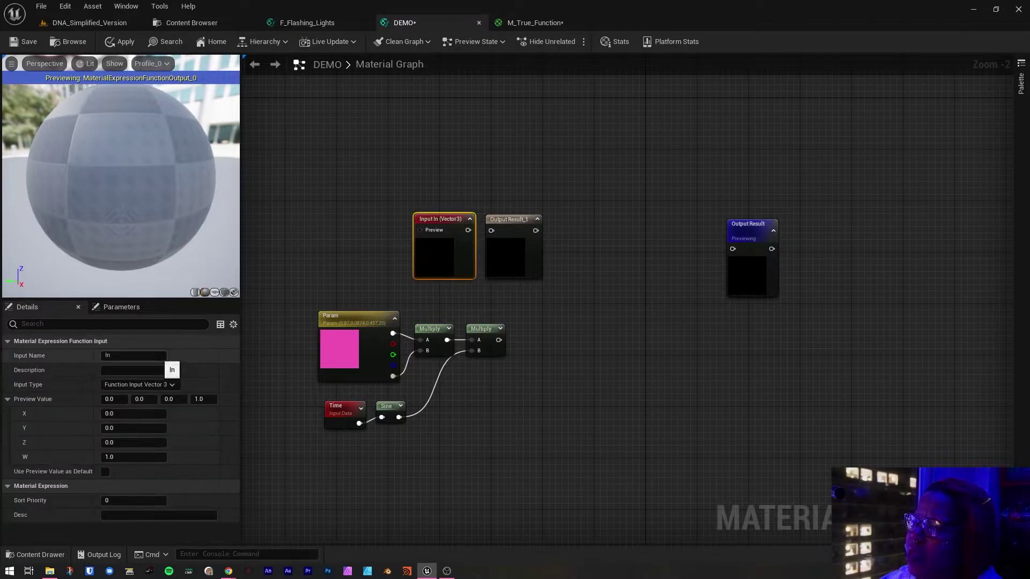
click(311, 287)
drag(391, 193, 551, 291)
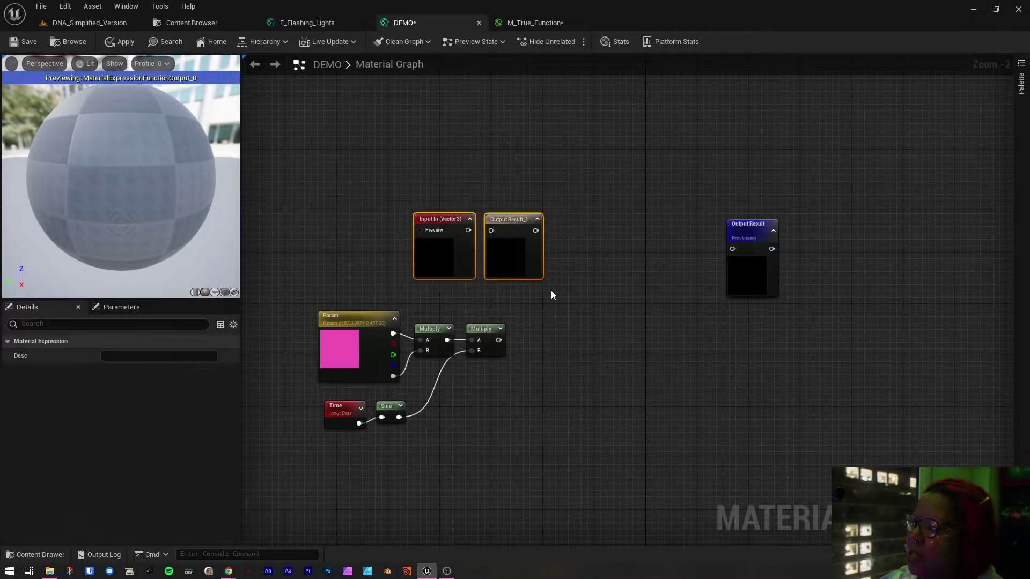
click(551, 291)
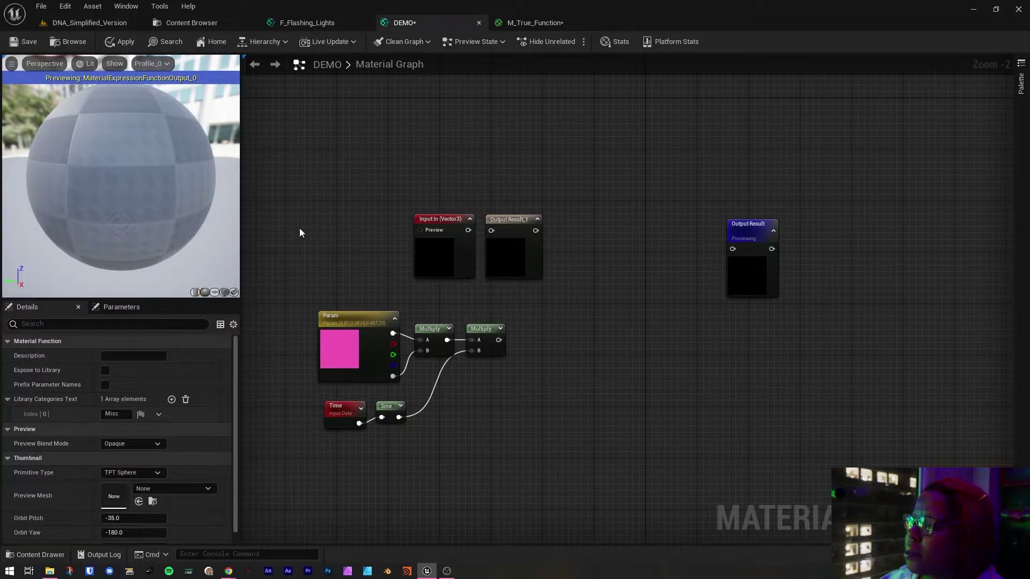
drag(373, 205, 593, 427)
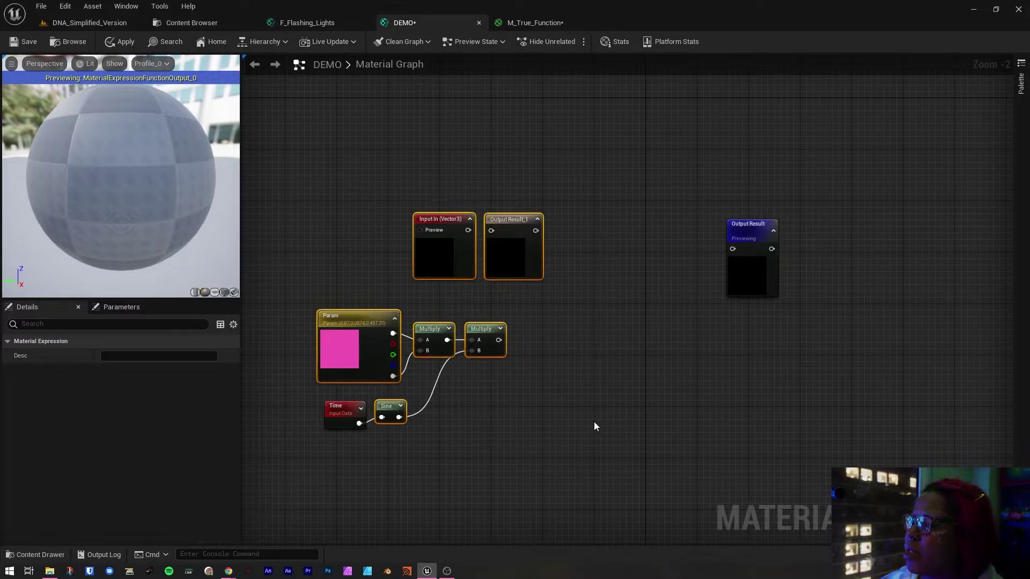
- Deselect all nodes in the DEMO graph and enable Expose to Library in the material function settings
click(264, 424)
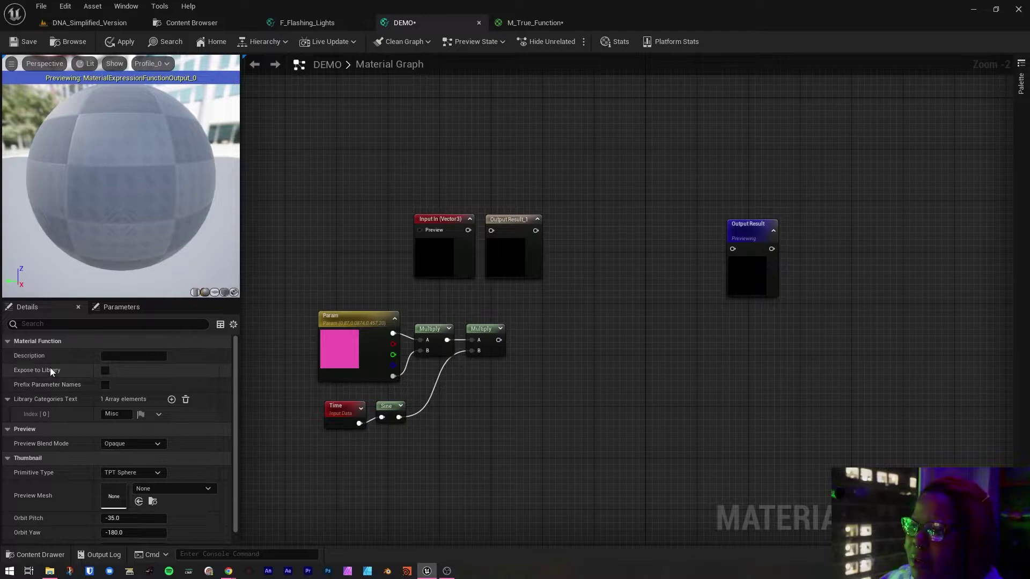
click(105, 372)
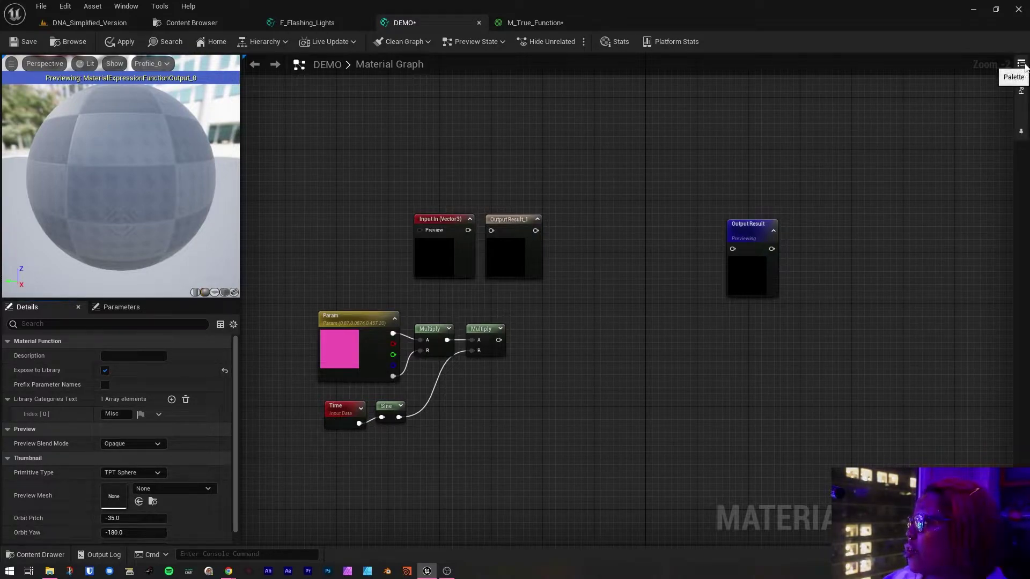
- Look through the node library categories for one that suits the DEMO function
click(1021, 80)
right_click(644, 145)
scroll(681, 252, down, 5)
scroll(686, 291, down, 10)
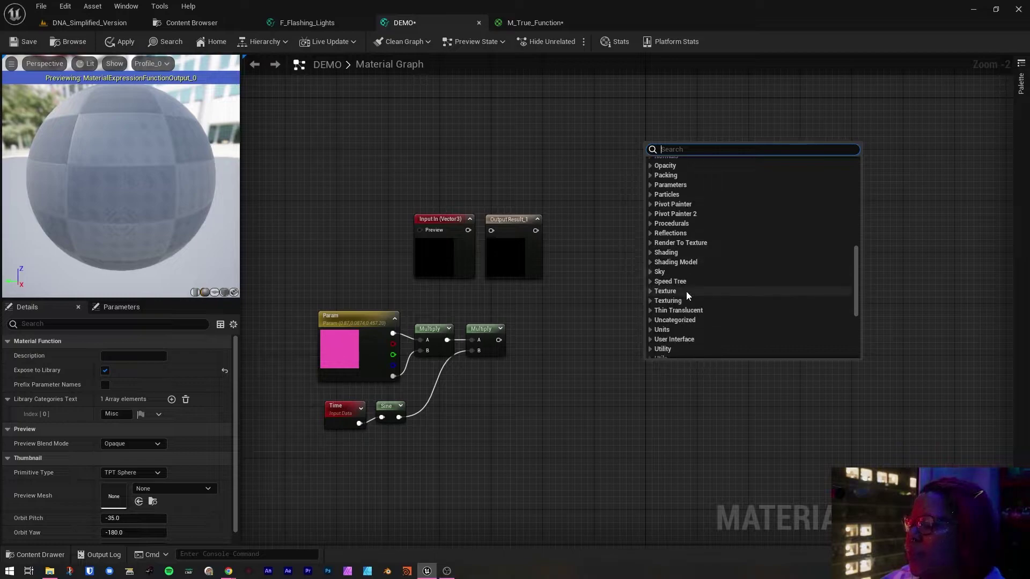
click(686, 307)
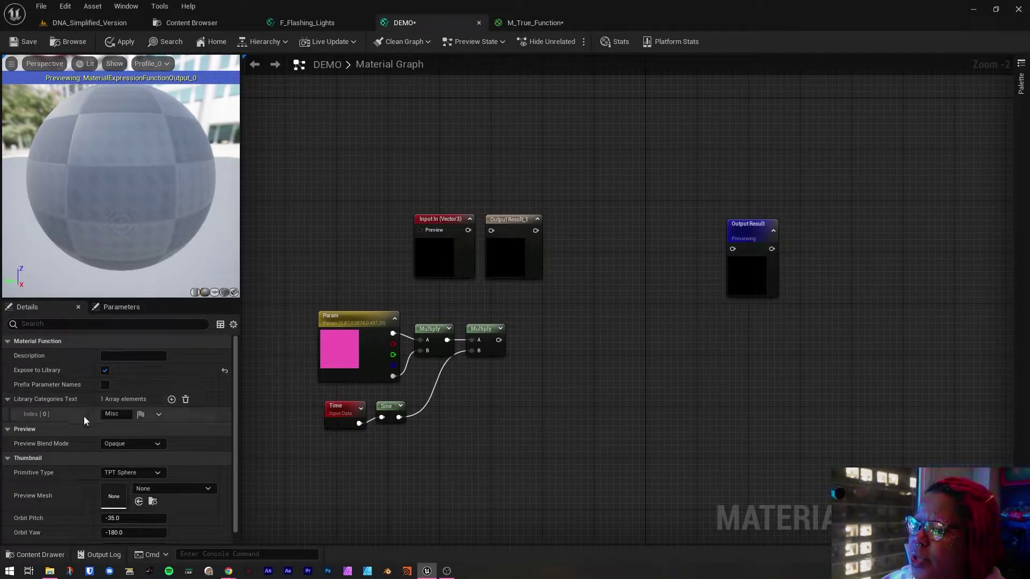
click(112, 413)
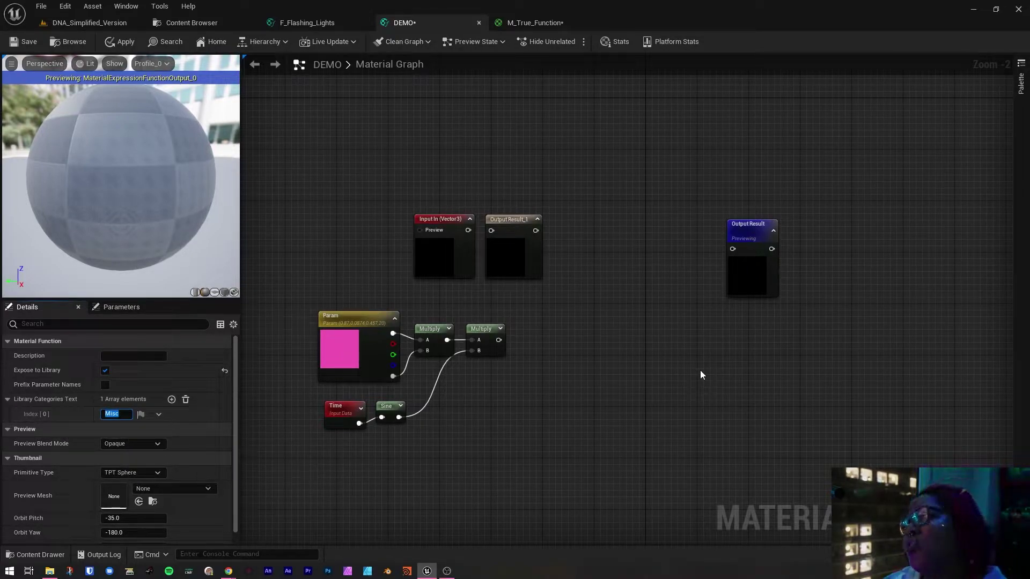
right_click(637, 326)
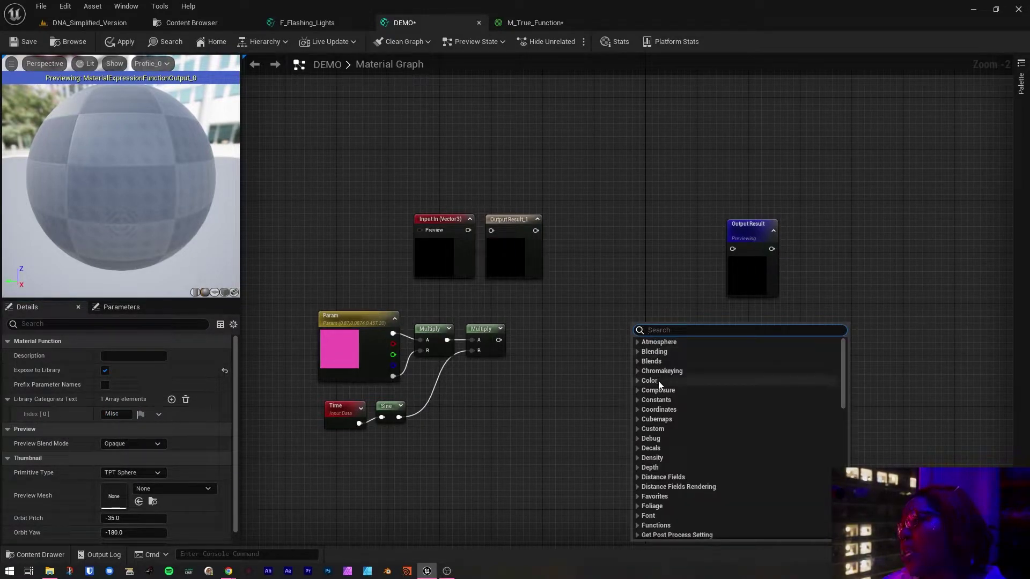
scroll(677, 504, down, 3)
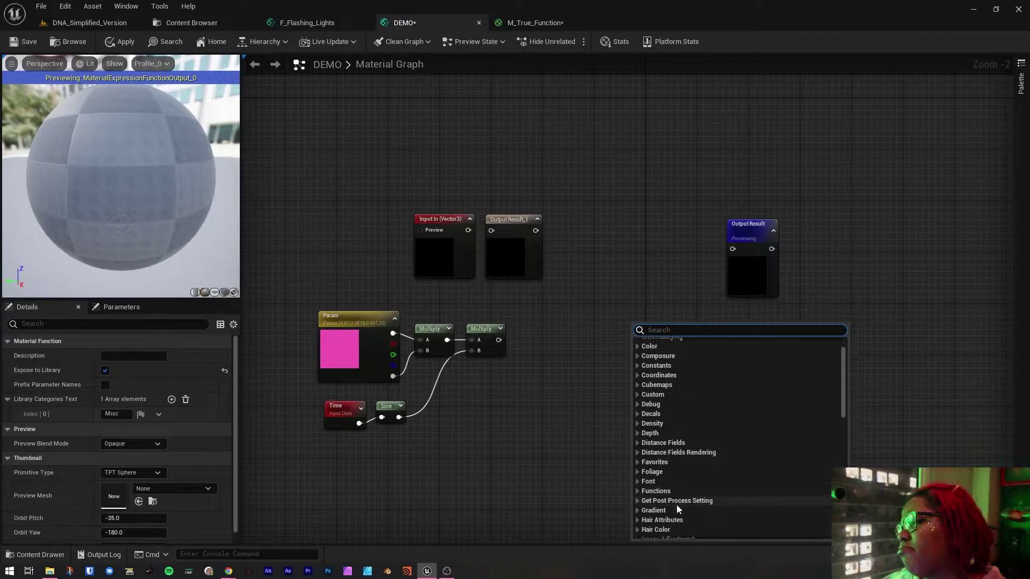
click(665, 508)
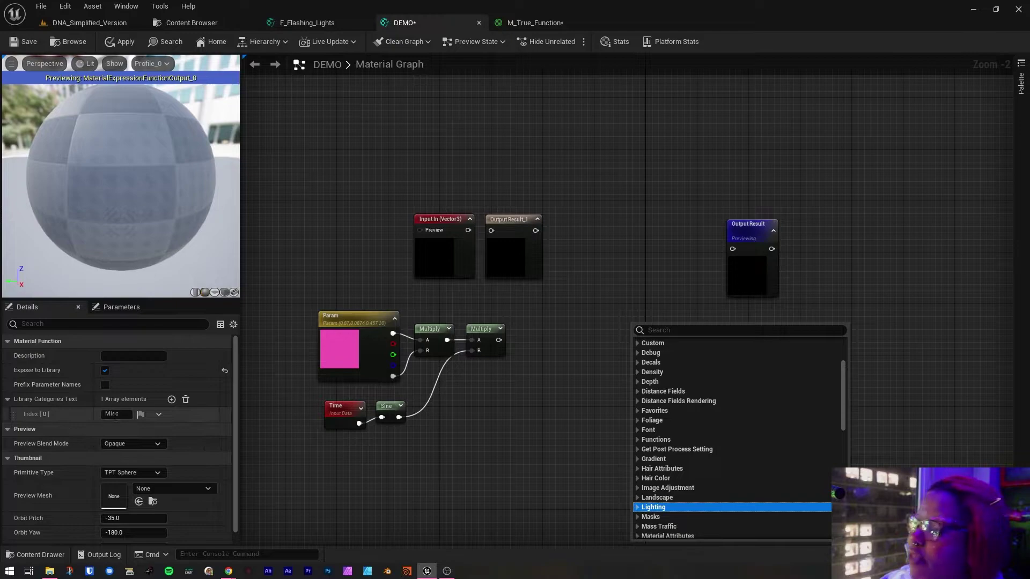
- Set the DEMO function's library category to Lighting
click(114, 415)
key(ctrl+a)
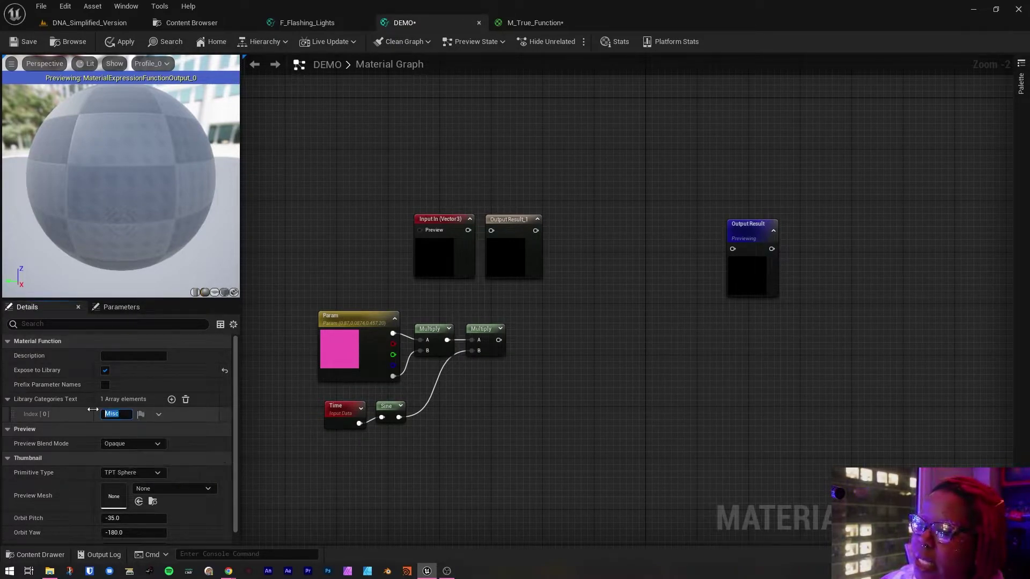
text(Lighting)
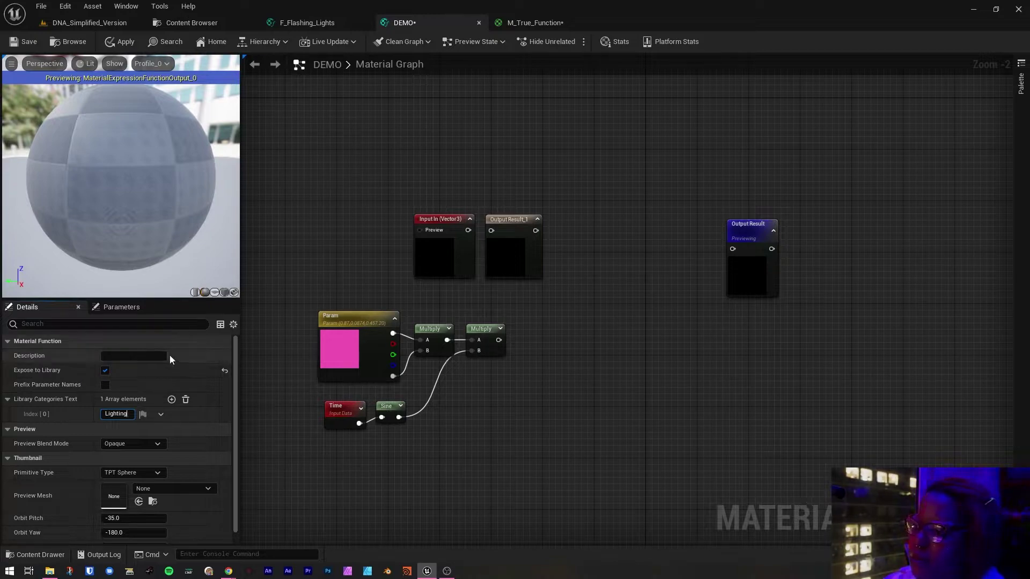
click(247, 359)
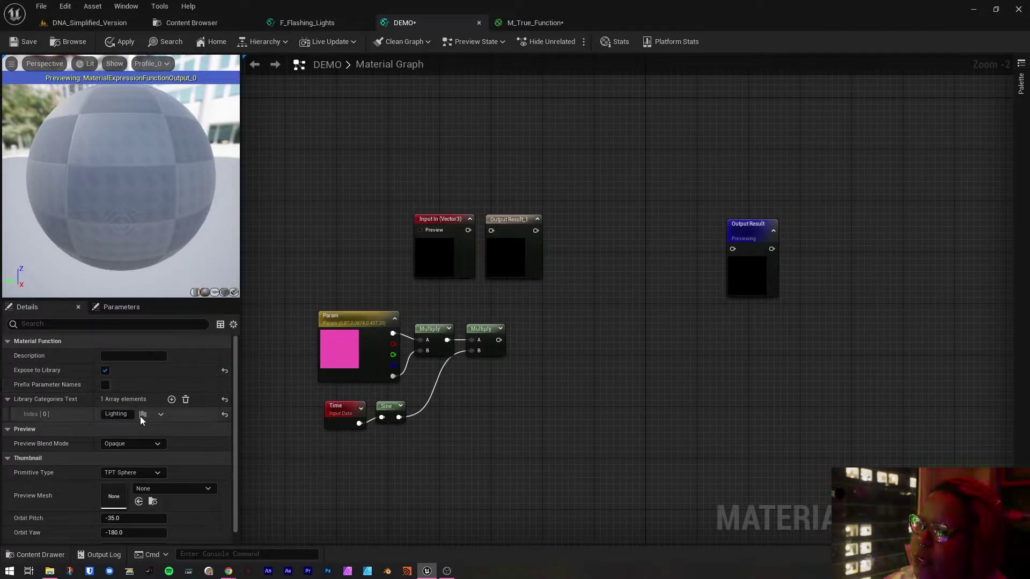
- Insert an empty library category entry before Lighting and add six more empty entries to the list
click(161, 415)
click(170, 431)
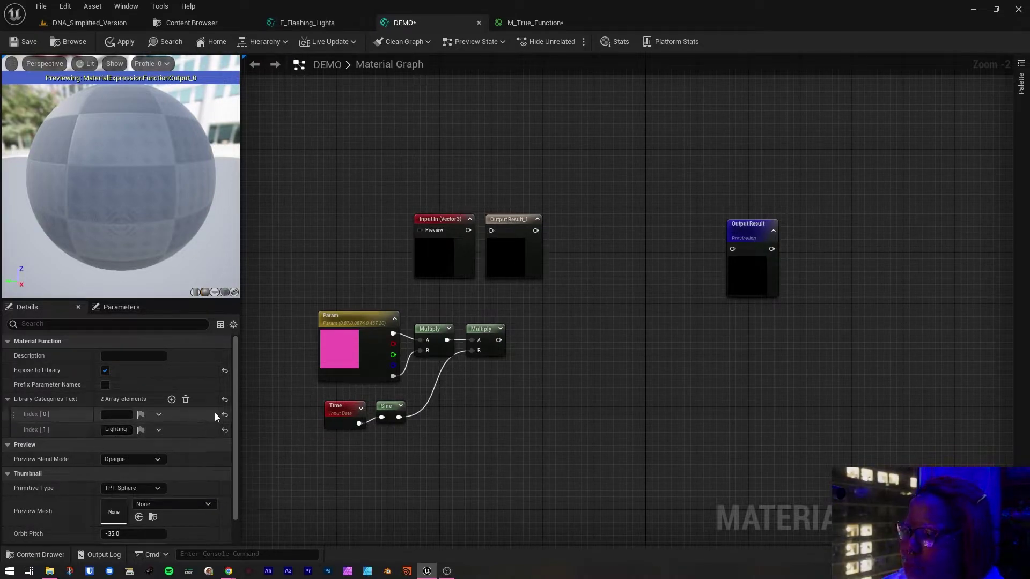
click(169, 402)
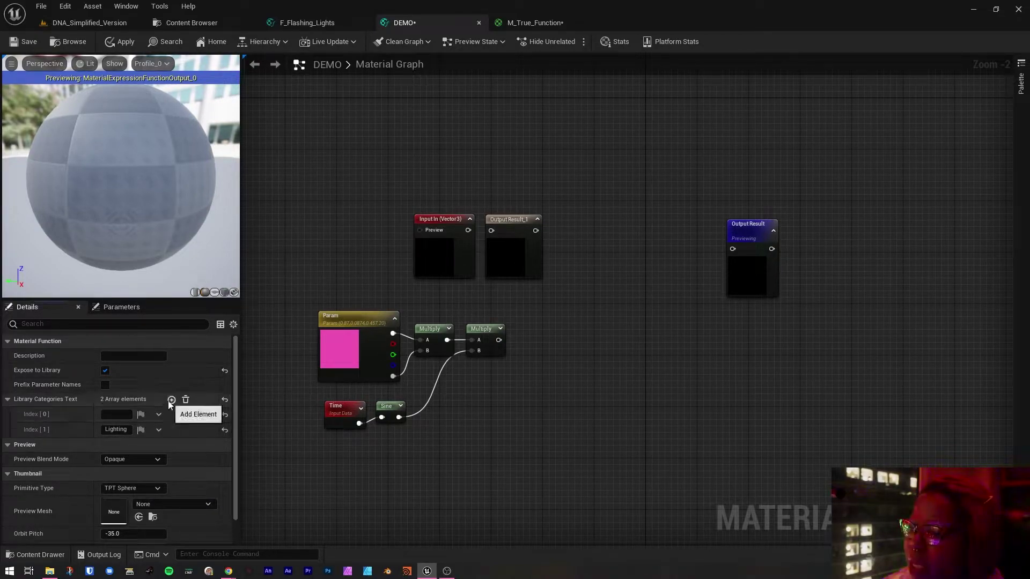
click(170, 402)
click(170, 401)
click(169, 401)
click(169, 401)
click(170, 401)
scroll(160, 410, down, 1)
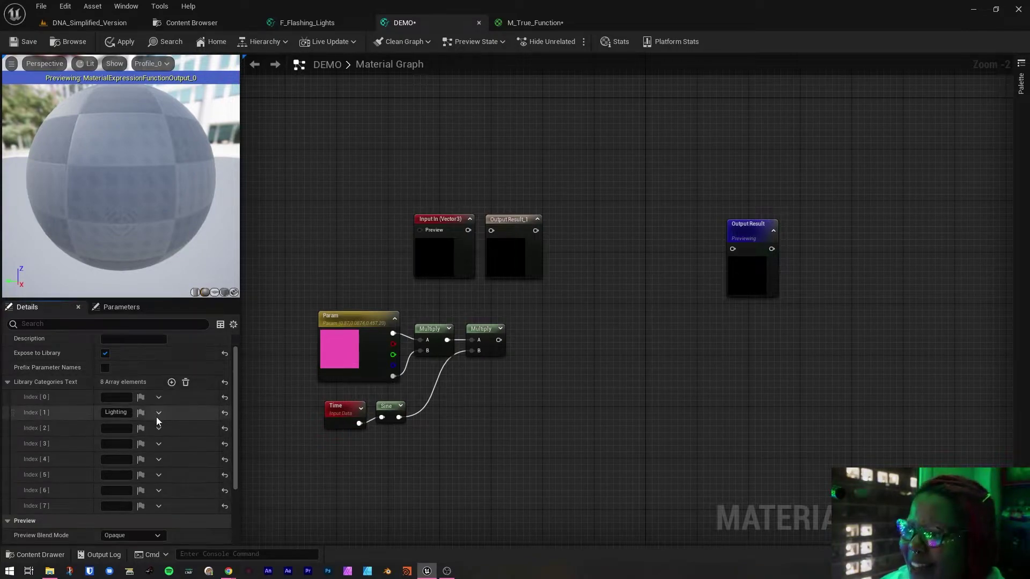
- Undo the added library category entries so that only Lighting remains in the list
key(ctrl+z)
key(ctrl+z)
key(ctrl+z)
key(ctrl+z)
key(ctrl+z)
key(ctrl+z)
key(ctrl+z)
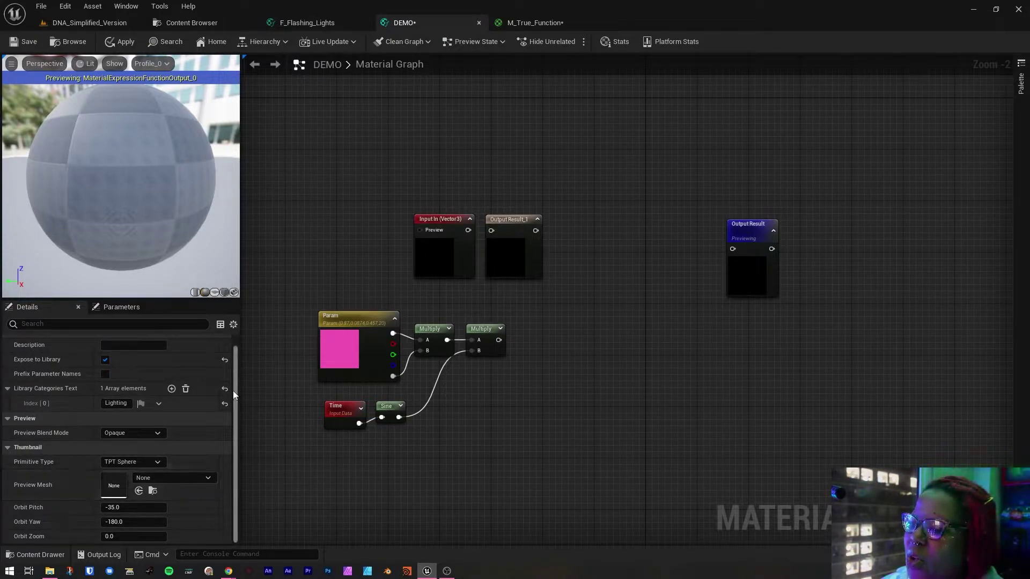
- Apply the changes made to the DEMO function
right_drag(260, 403, 260, 359)
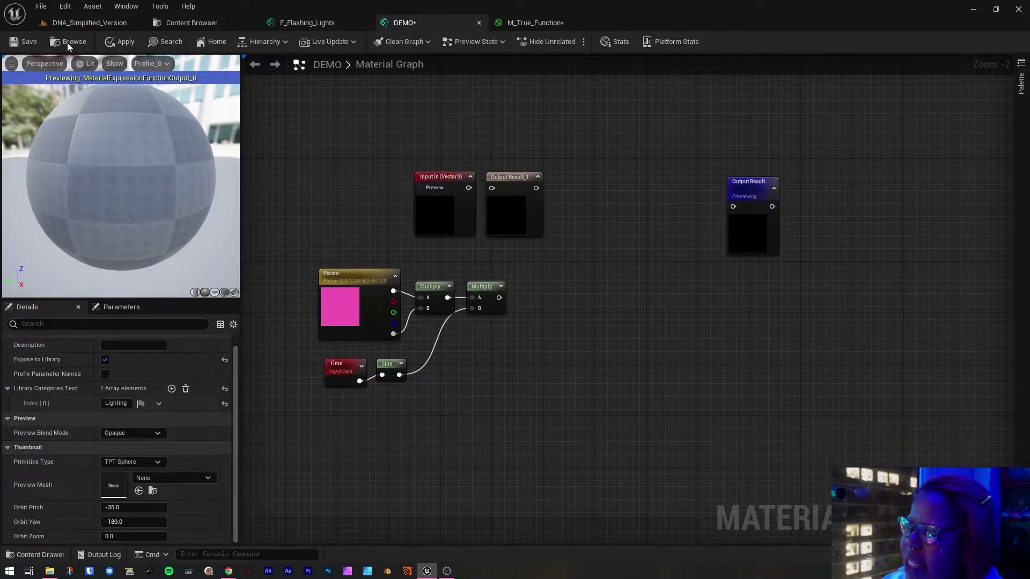
click(123, 42)
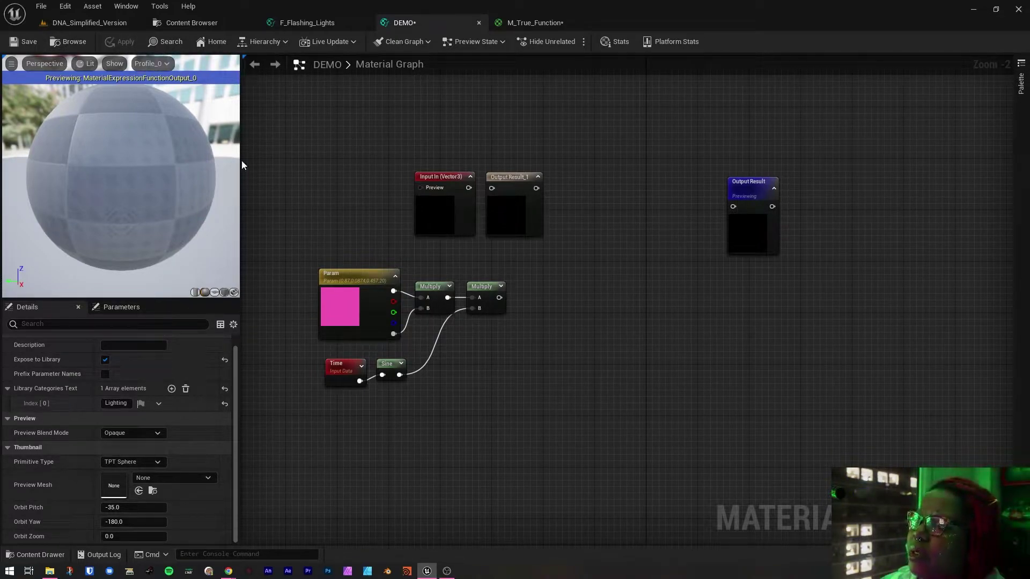
- Display the full node palette and filter it to the Functions category
click(1021, 84)
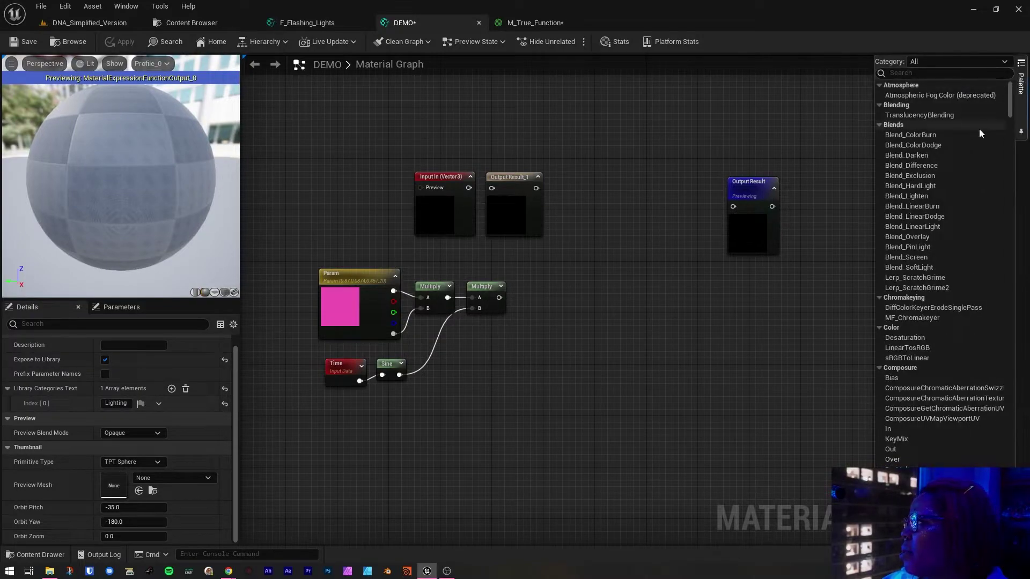
scroll(901, 430, down, 3)
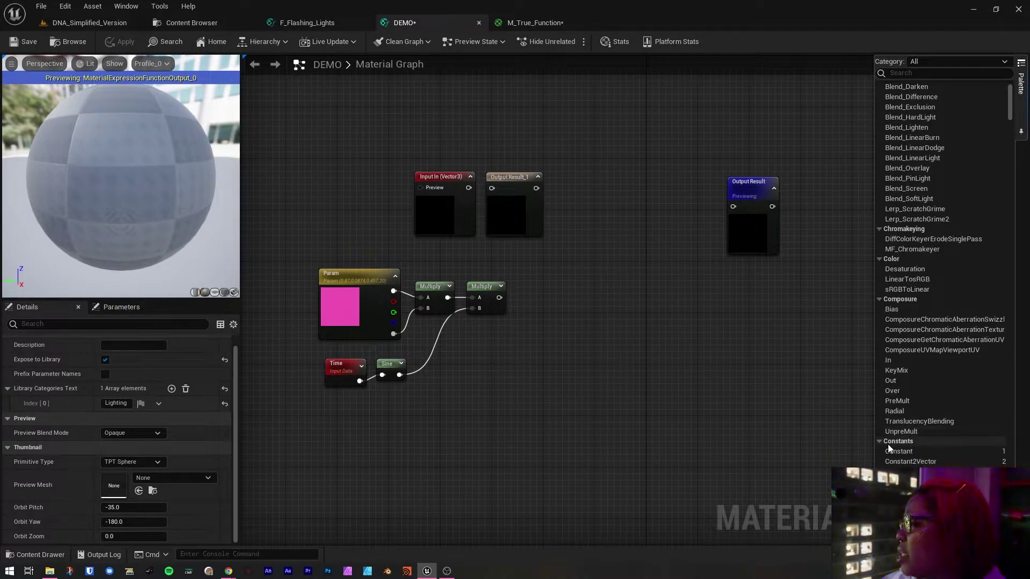
click(923, 61)
click(923, 98)
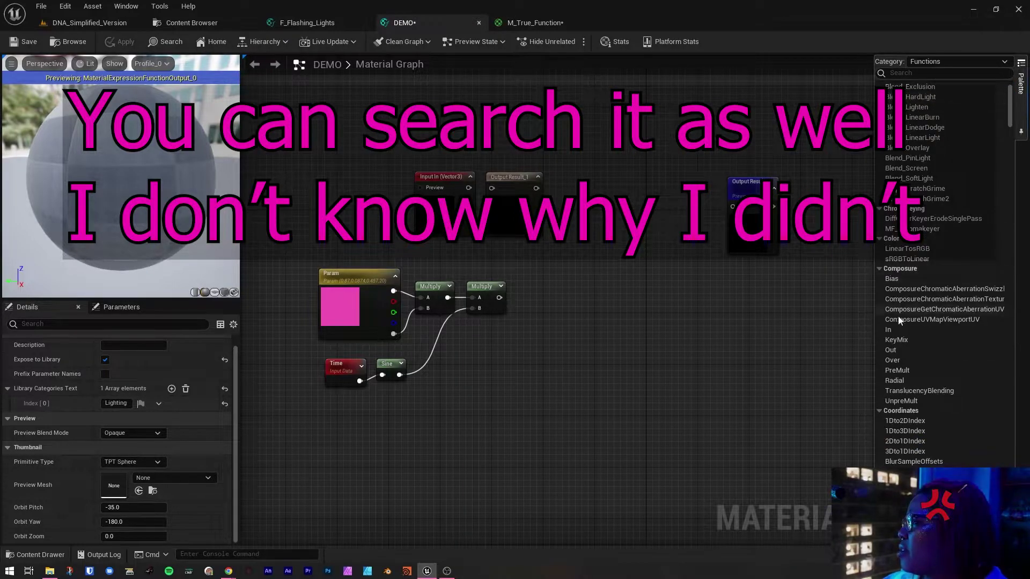
- Collapse unneeded function groups such as Composure, Coordinates, Math and Misc, and locate DEMO under the Lighting group
click(880, 268)
click(879, 278)
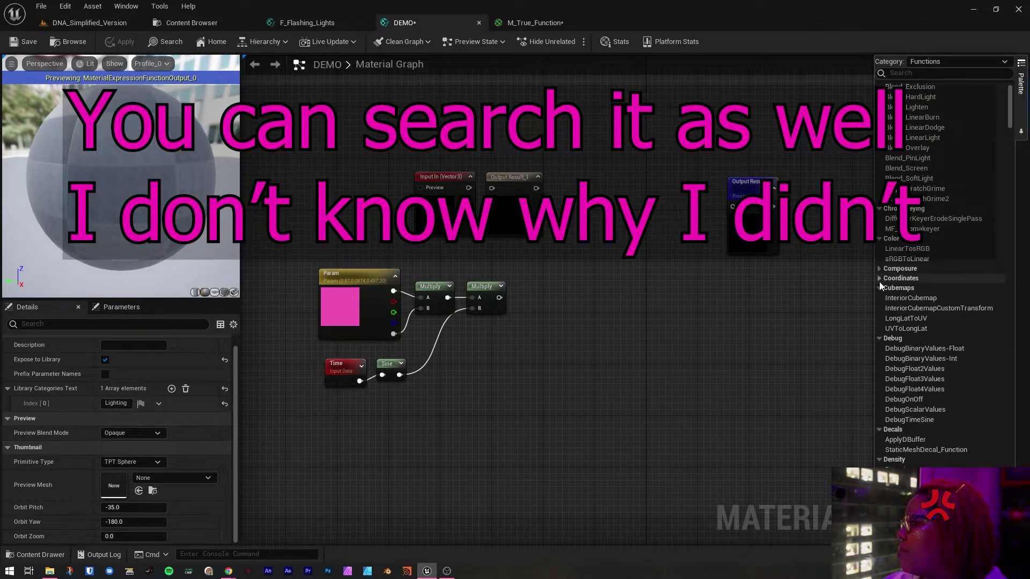
click(879, 287)
click(879, 297)
click(878, 307)
click(878, 317)
click(880, 326)
click(878, 336)
scroll(936, 421, down, 20)
scroll(935, 424, down, 5)
click(879, 233)
click(880, 243)
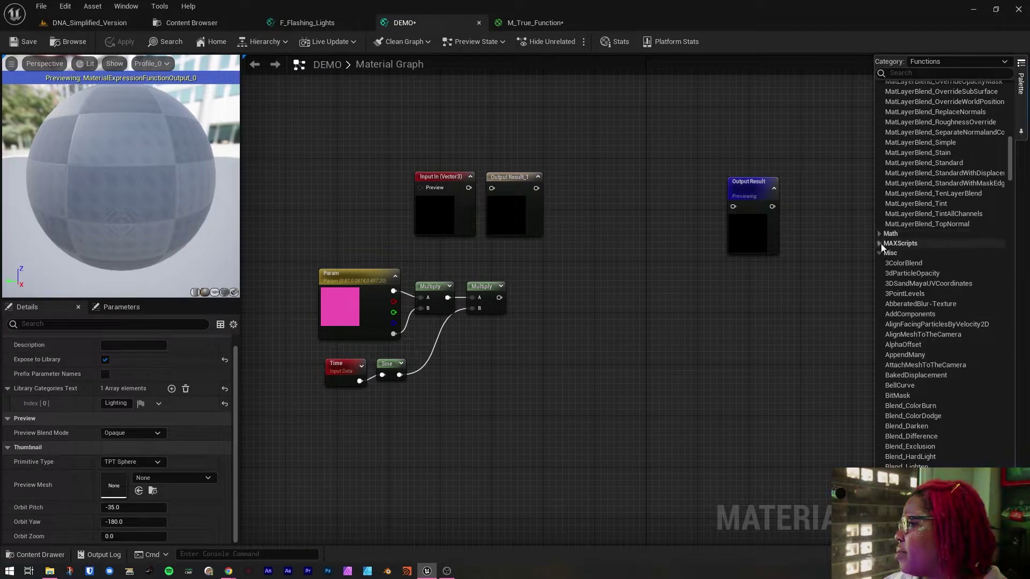
click(880, 253)
click(880, 262)
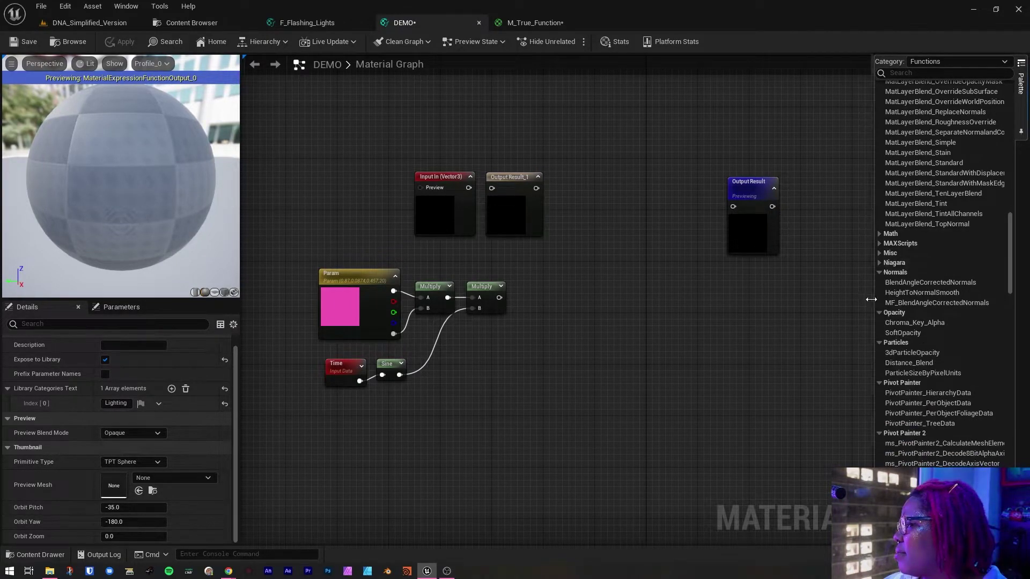
scroll(906, 338, up, 10)
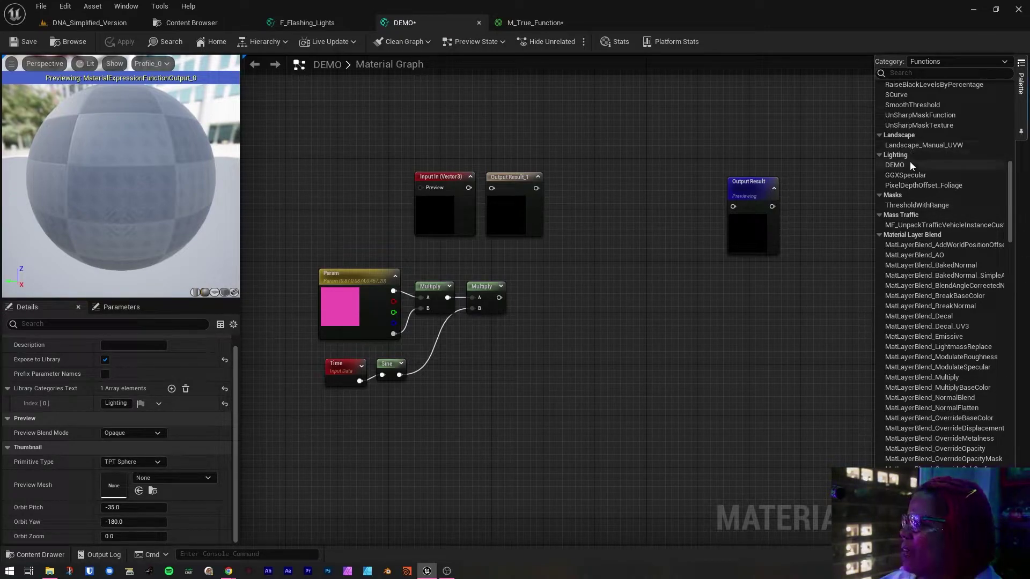
- Search the graph's node list for "demo" and close the list without adding a node
right_click(587, 144)
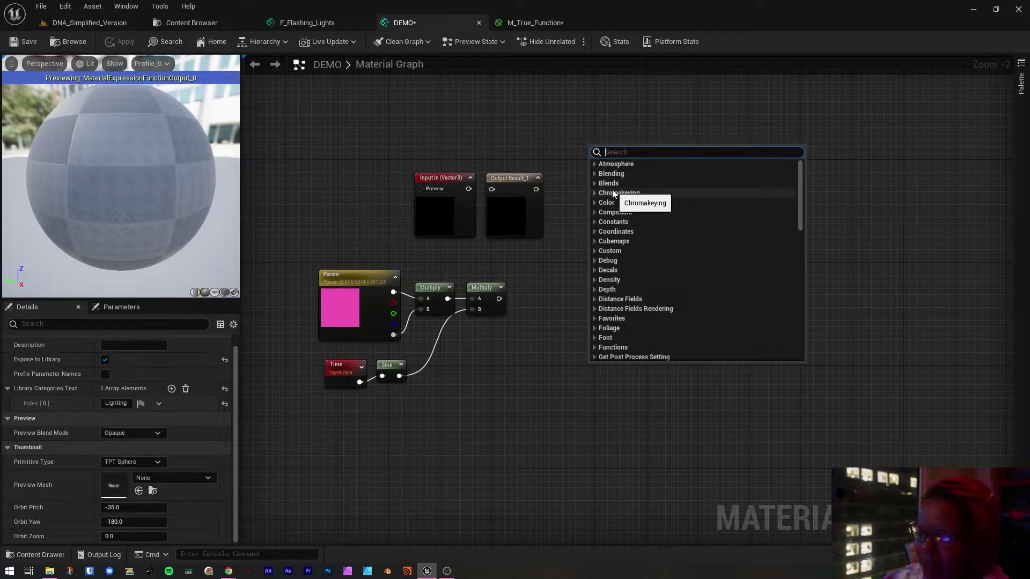
text(demo)
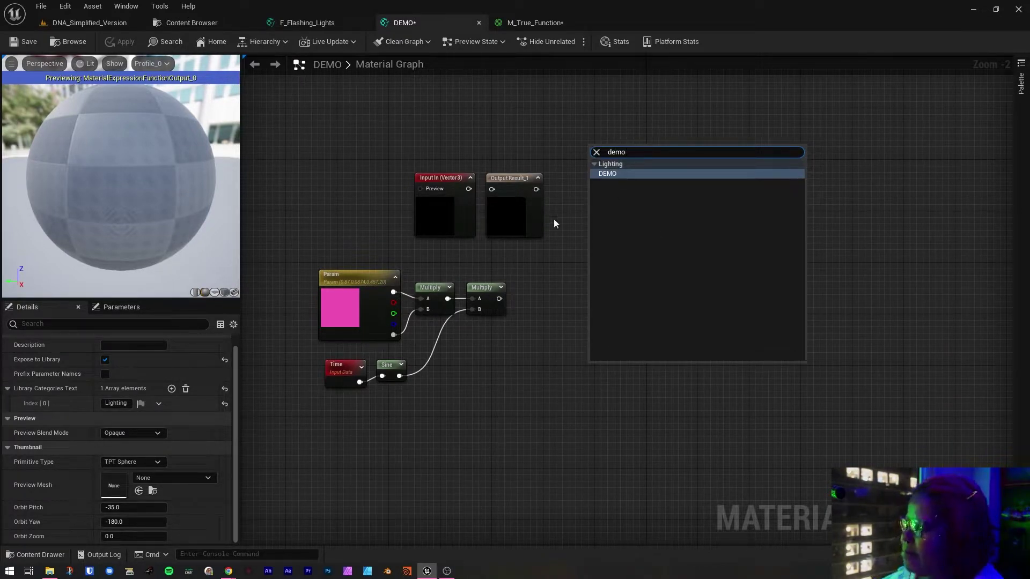
click(513, 446)
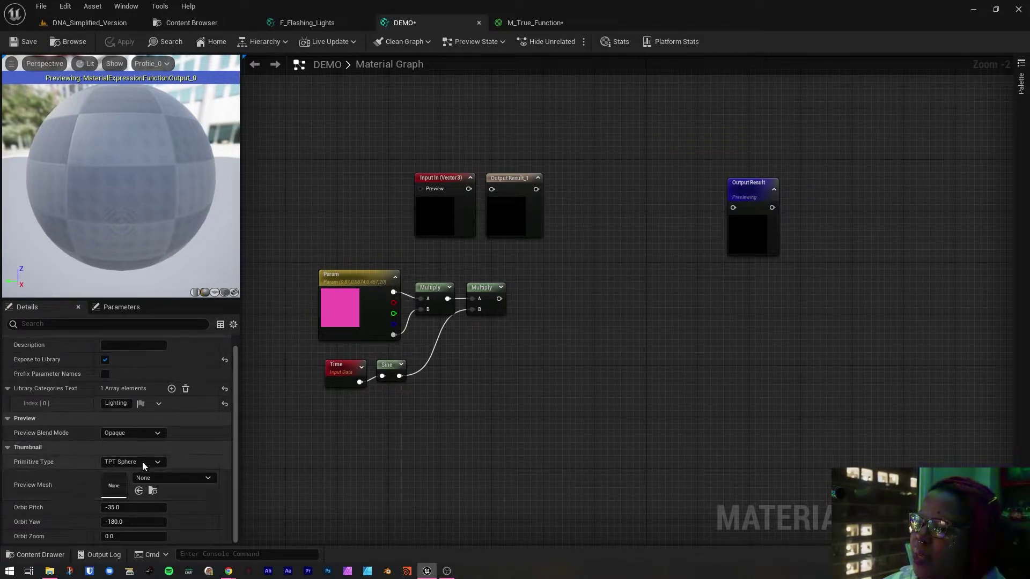
- Review the available Preview Blend Mode options for the DEMO function without changing the mode
click(119, 434)
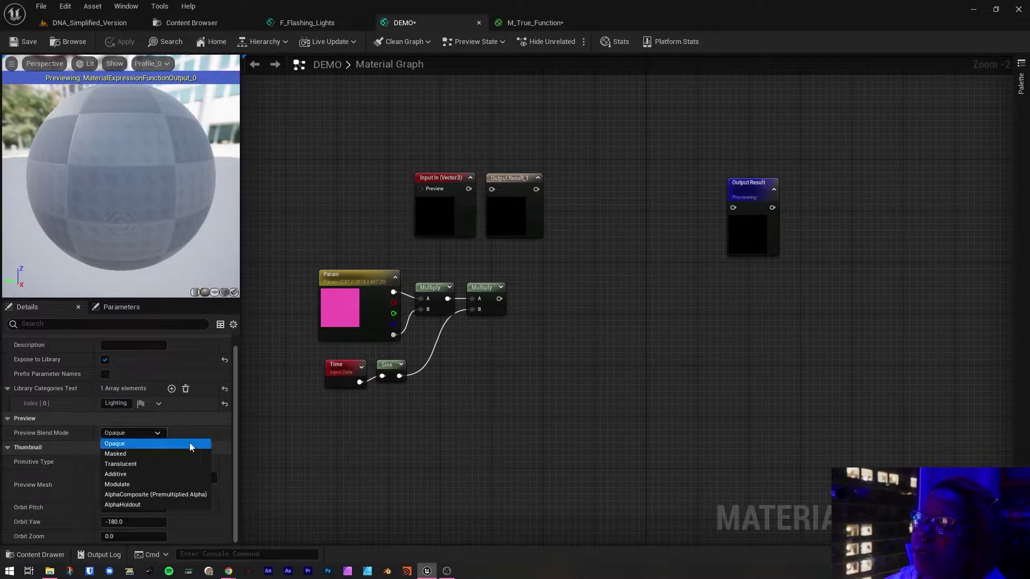
click(52, 436)
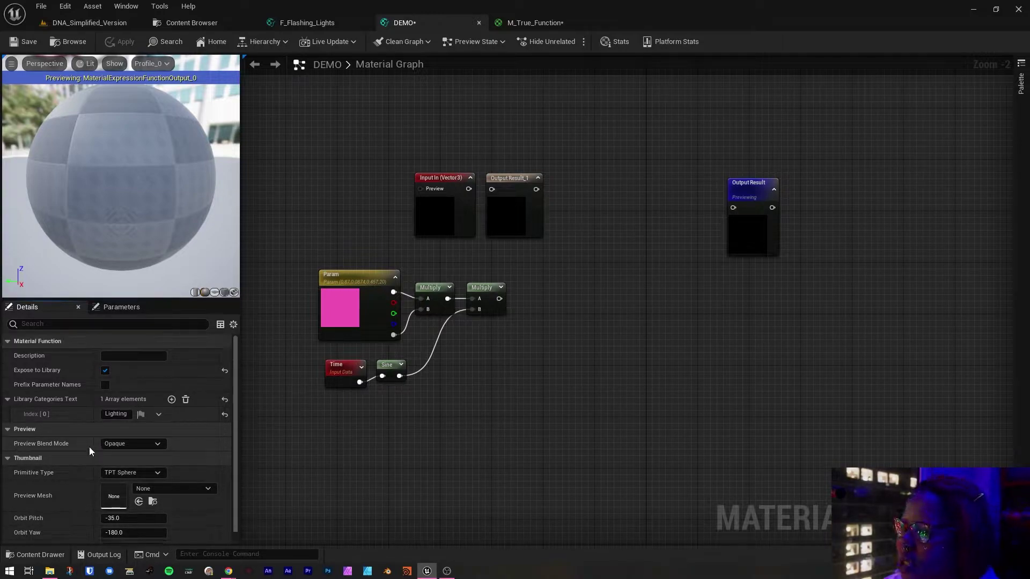
- Set the DEMO function's description to "Flashing Lights"
scroll(75, 375, up, 1)
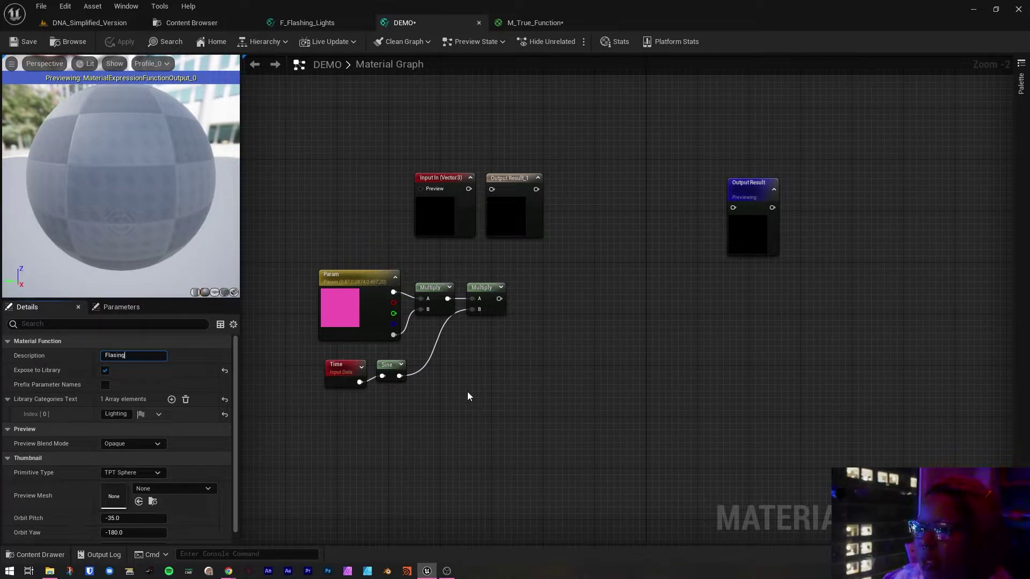
text(gin)
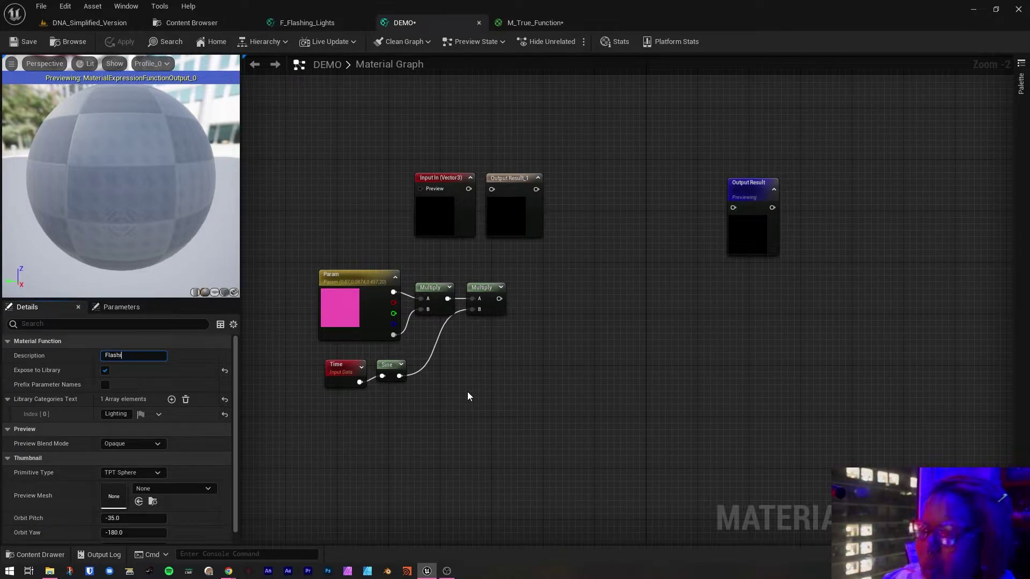
text(s)
key(Return)
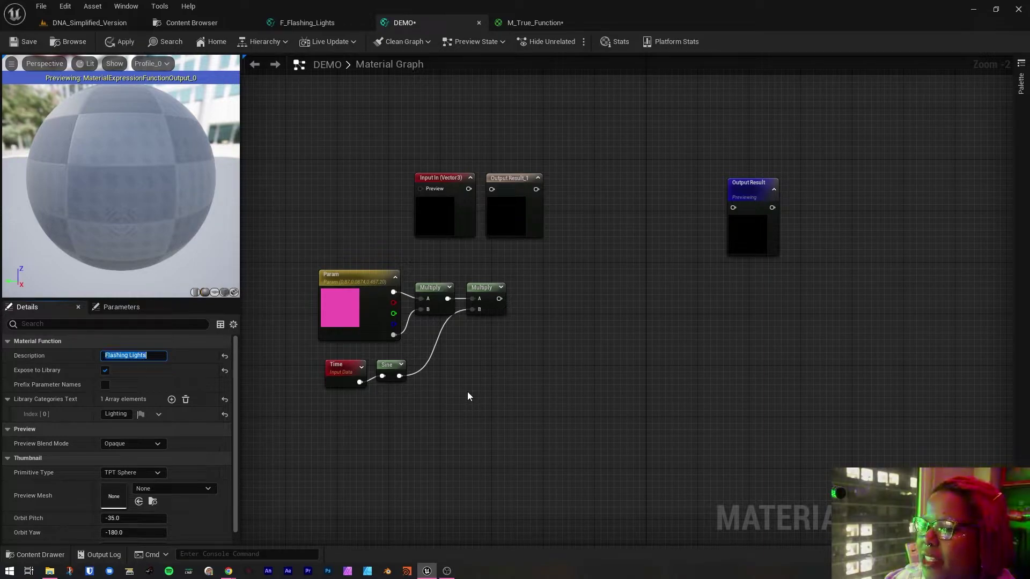
- Apply the function changes and move the Input In and Output Result_1 nodes together up near the Output Result node
click(120, 41)
drag(301, 236, 494, 377)
drag(382, 202, 585, 247)
drag(504, 179, 655, 149)
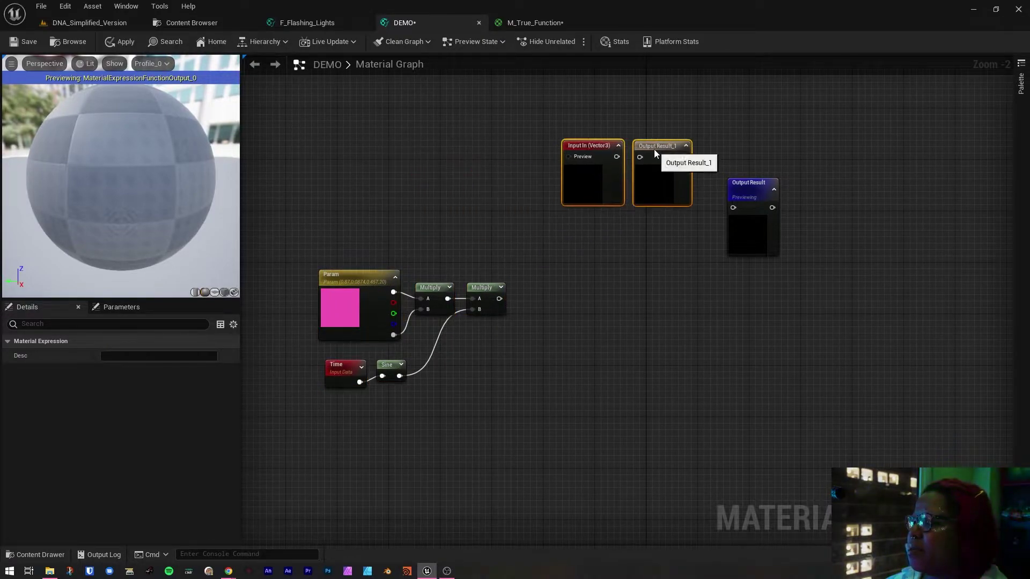
- Check the Base Color group in F_Flashing_Lights as a reference and close the M_True_Function material
click(520, 23)
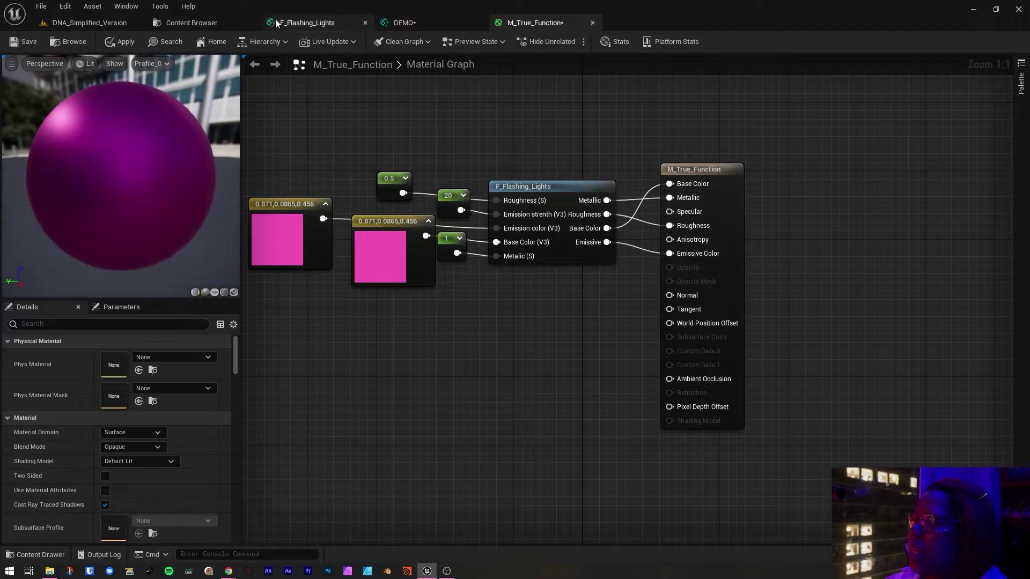
click(296, 22)
right_drag(606, 162, 606, 235)
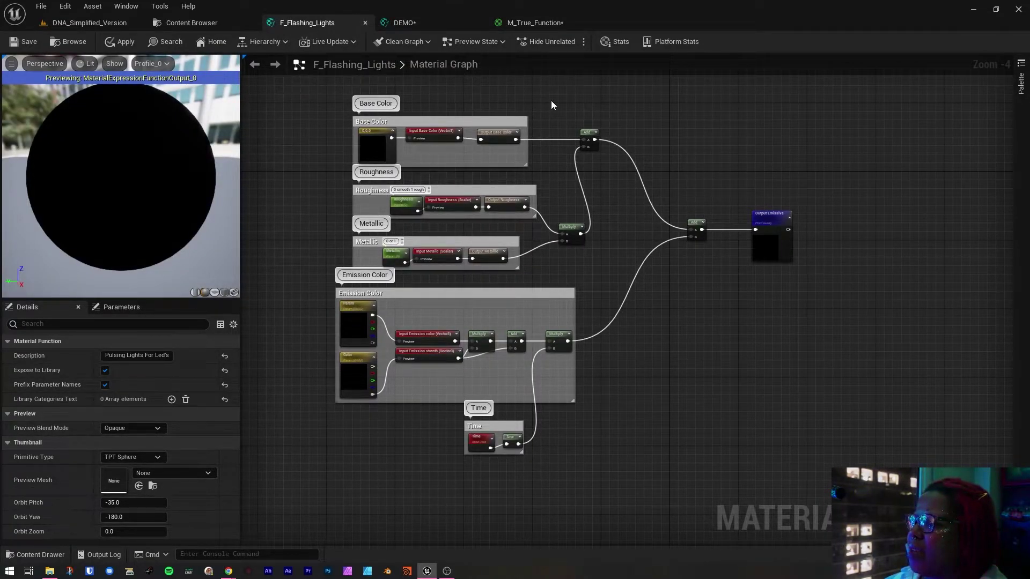
click(400, 118)
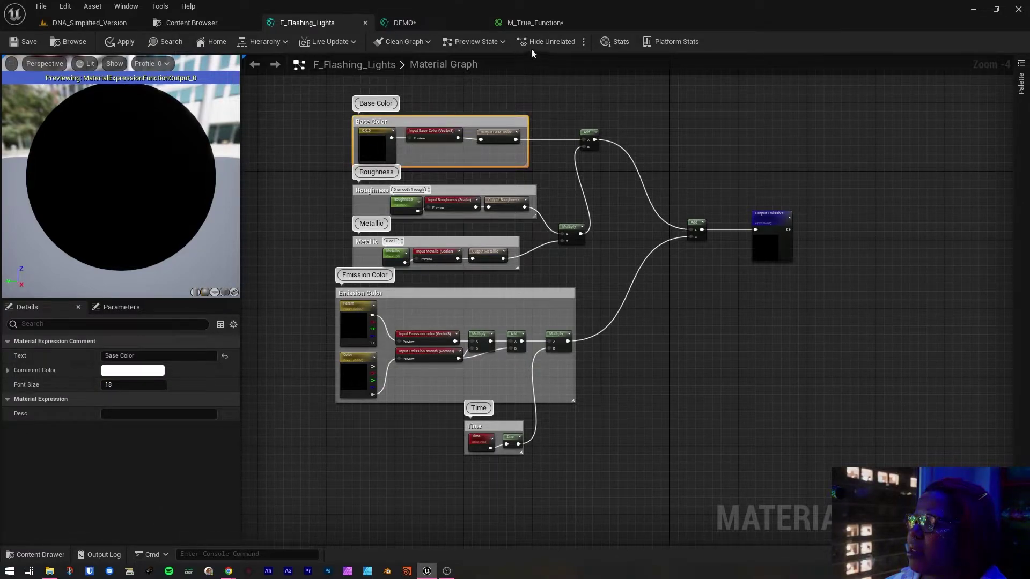
click(558, 25)
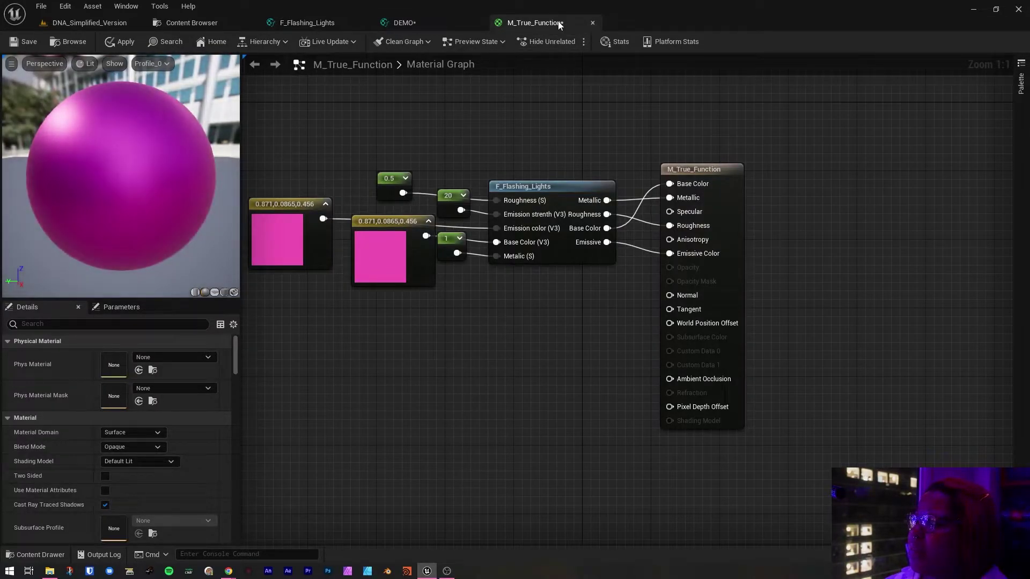
click(592, 22)
- Add a Constant3Vector node to the DEMO graph in the empty area above the Param node
click(561, 313)
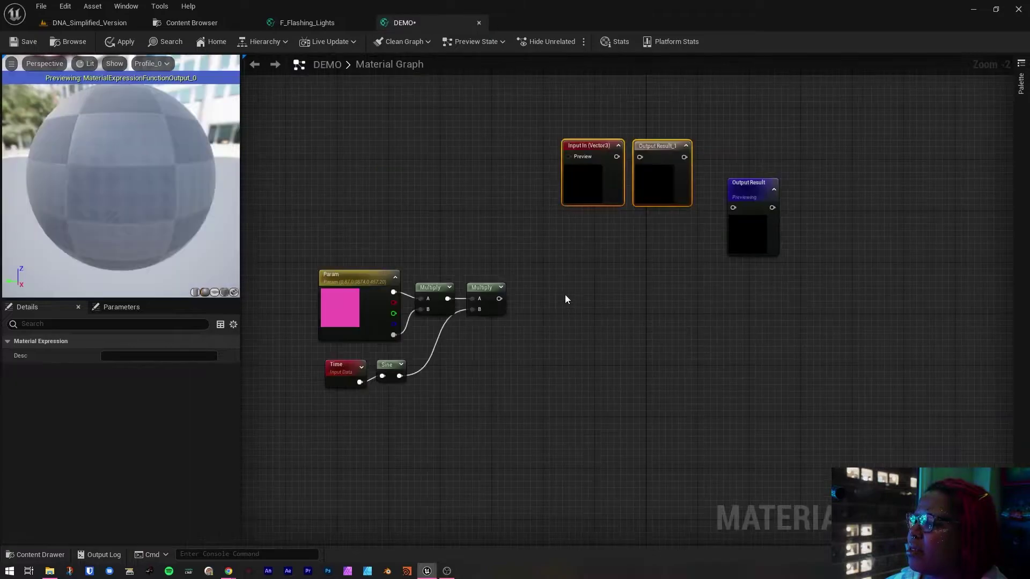
click(370, 153)
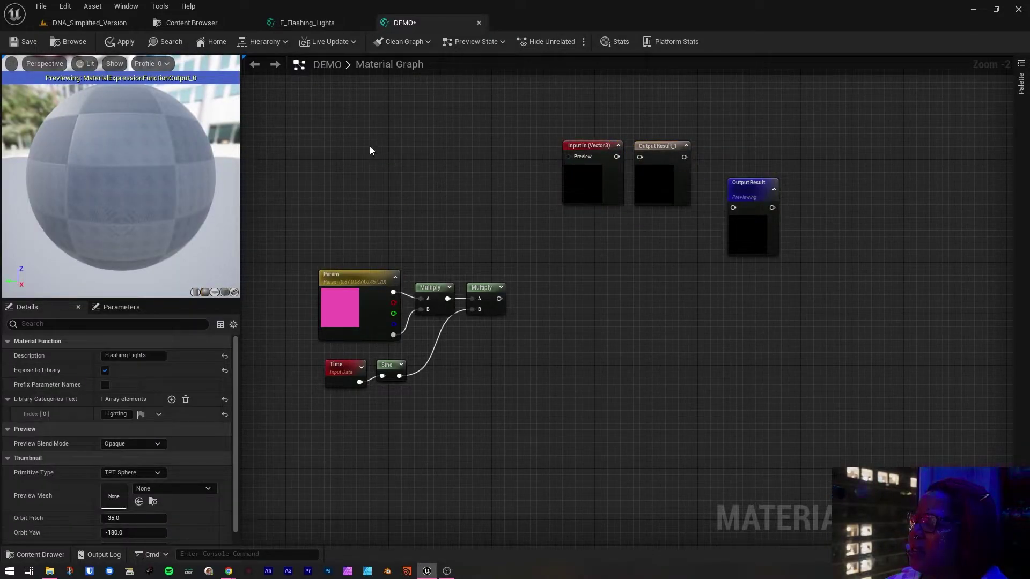
click(369, 149)
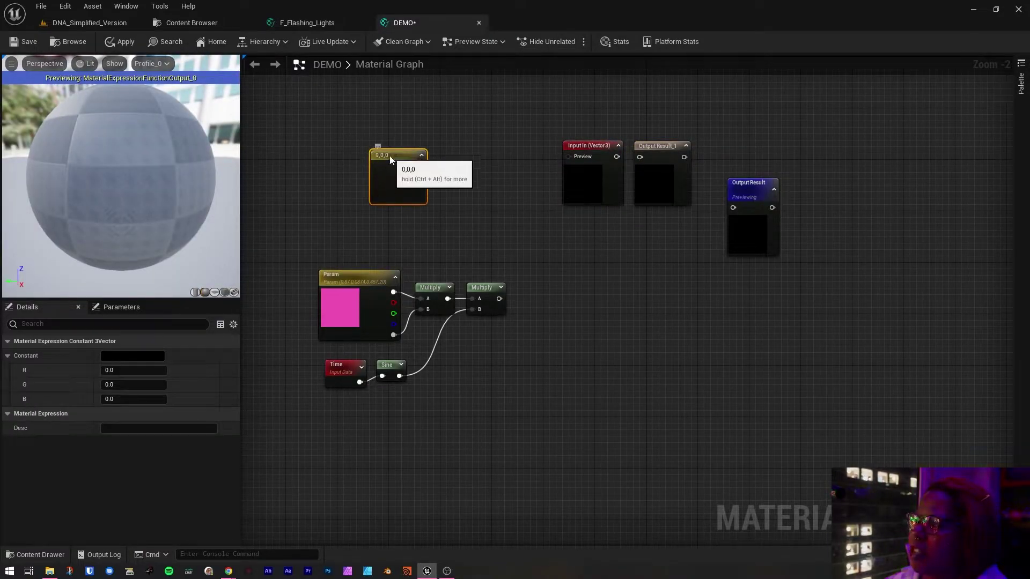
drag(391, 153, 380, 139)
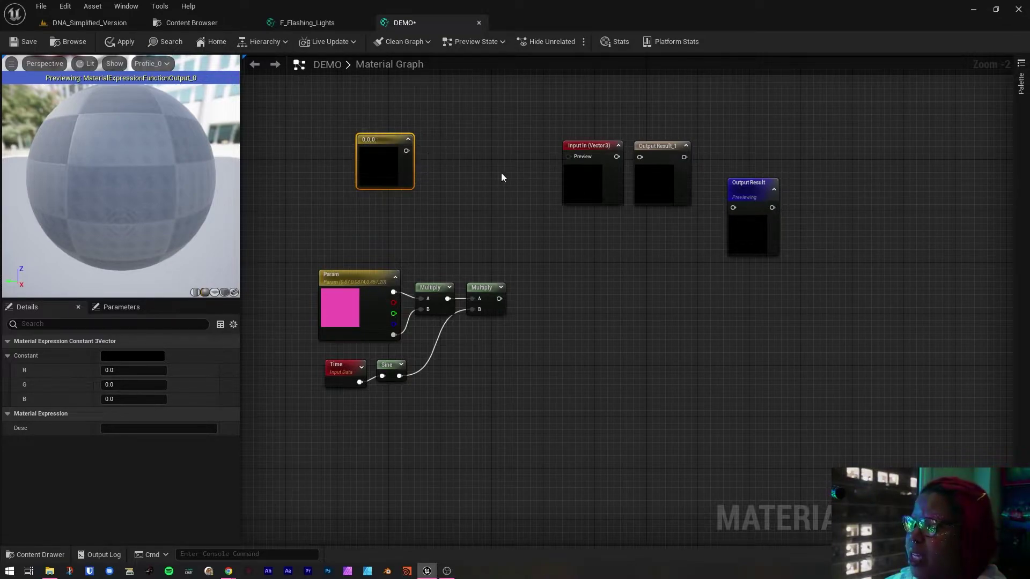
key(ctrl+w)
drag(529, 189, 468, 200)
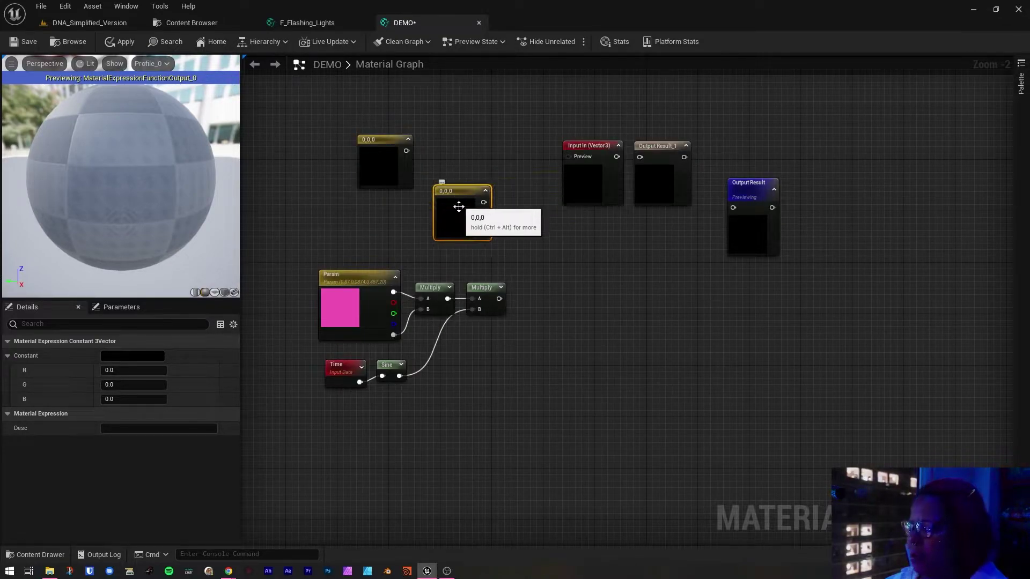
key(Delete)
- Line up Input In and Output Result_1 beside the black color constant and enclose all three in a comment titled "Base Color"
drag(575, 146, 446, 140)
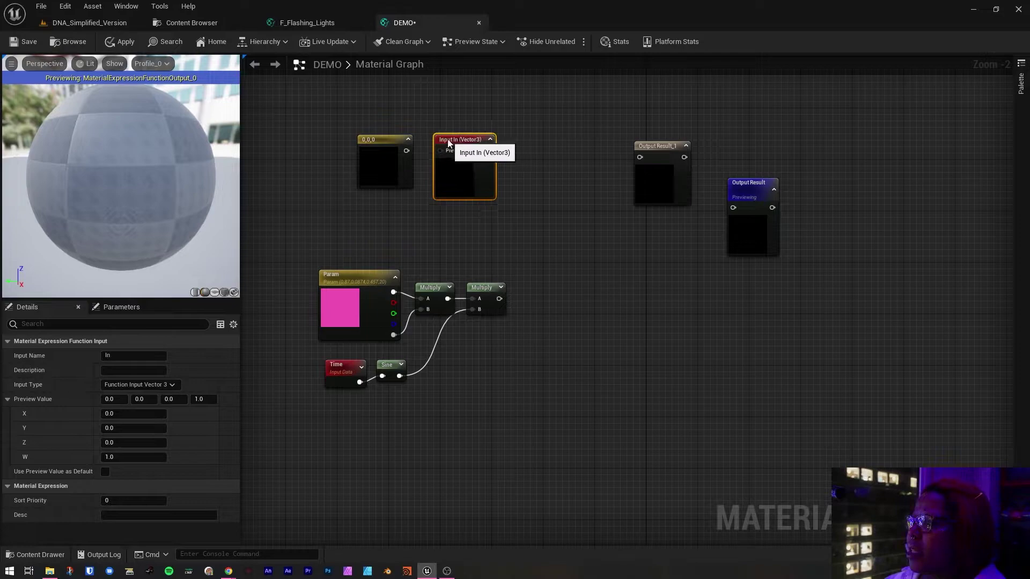
drag(654, 154, 529, 143)
drag(581, 202, 353, 150)
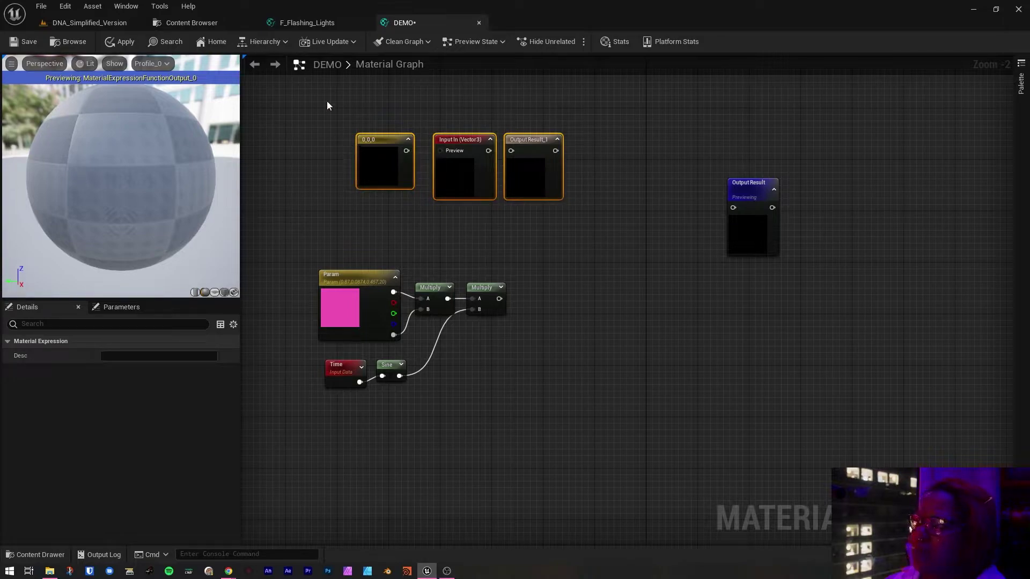
key(c)
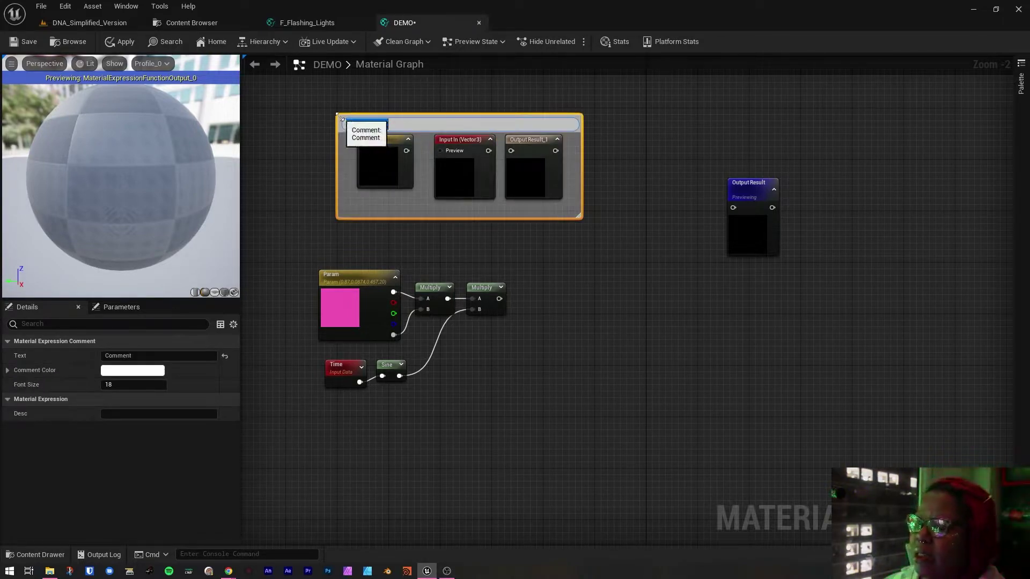
text(Base )
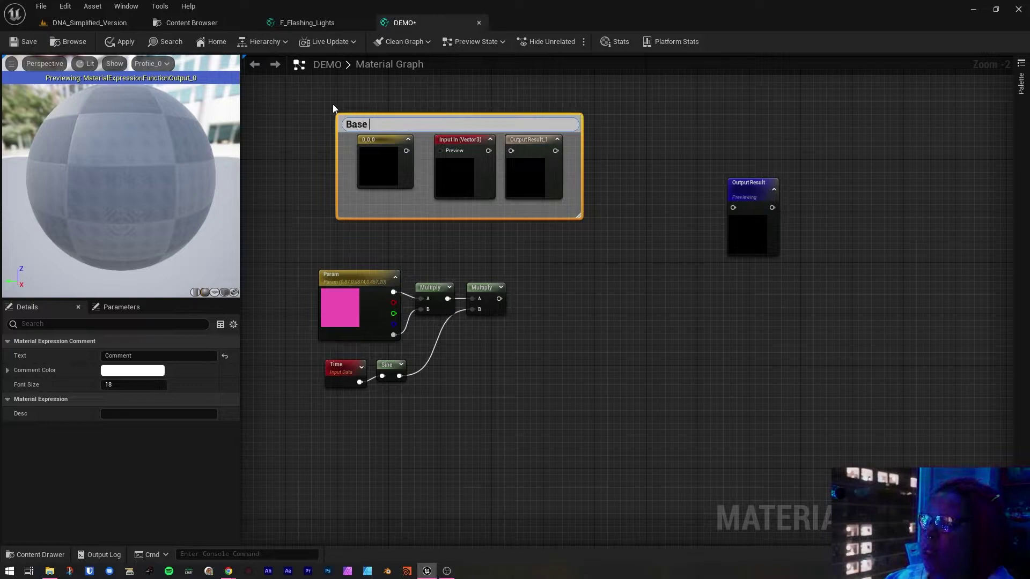
text(Color)
key(Return)
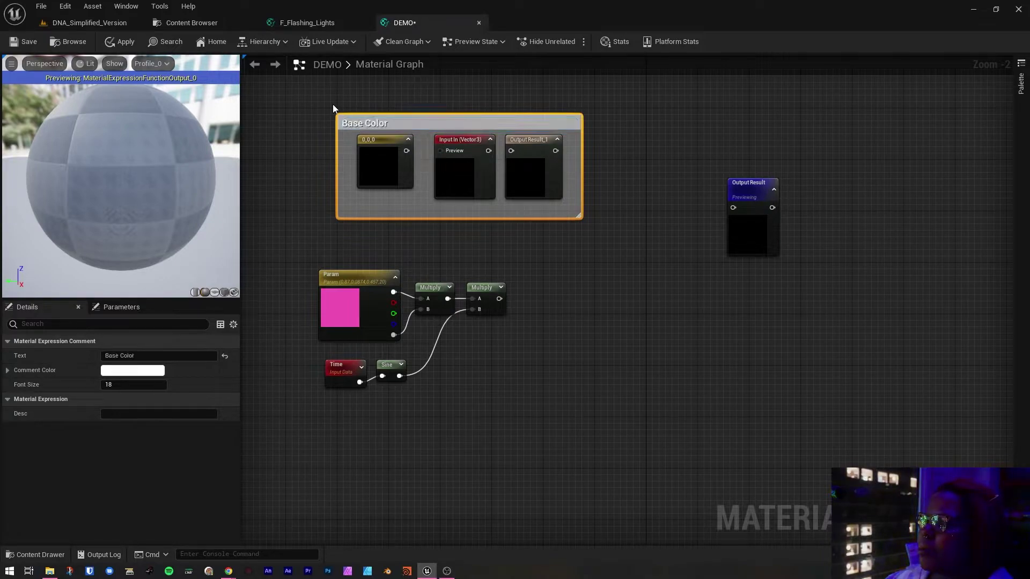
- Wire the color constant through the input node into Output Result_1 and name the input "Base Color"
drag(406, 151, 511, 151)
click(469, 159)
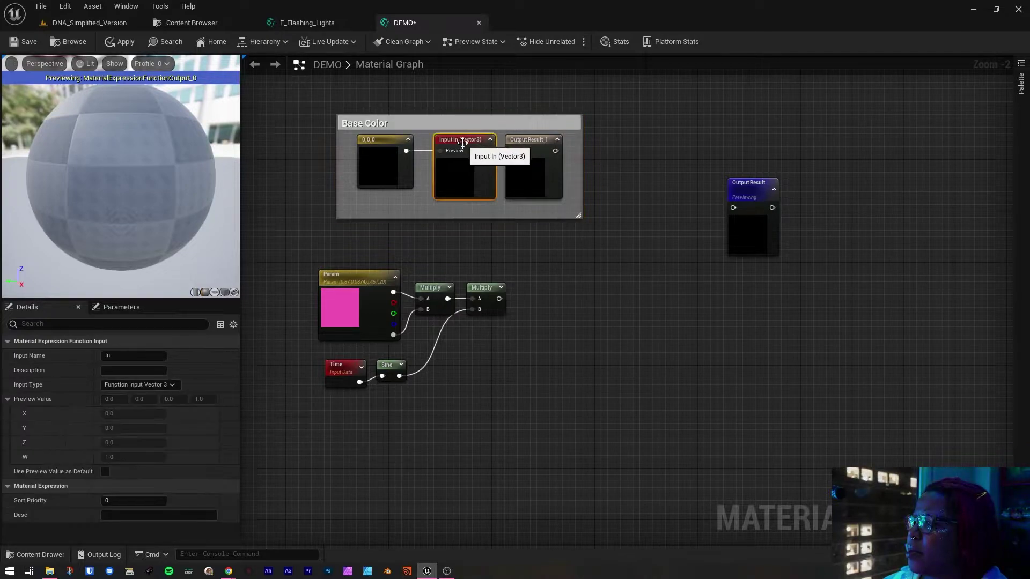
click(124, 355)
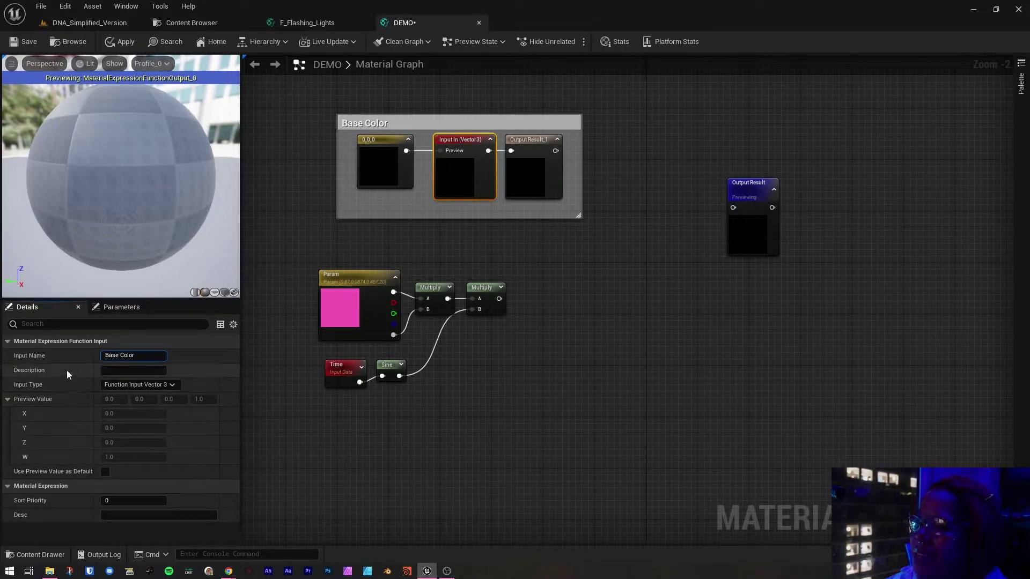
click(123, 370)
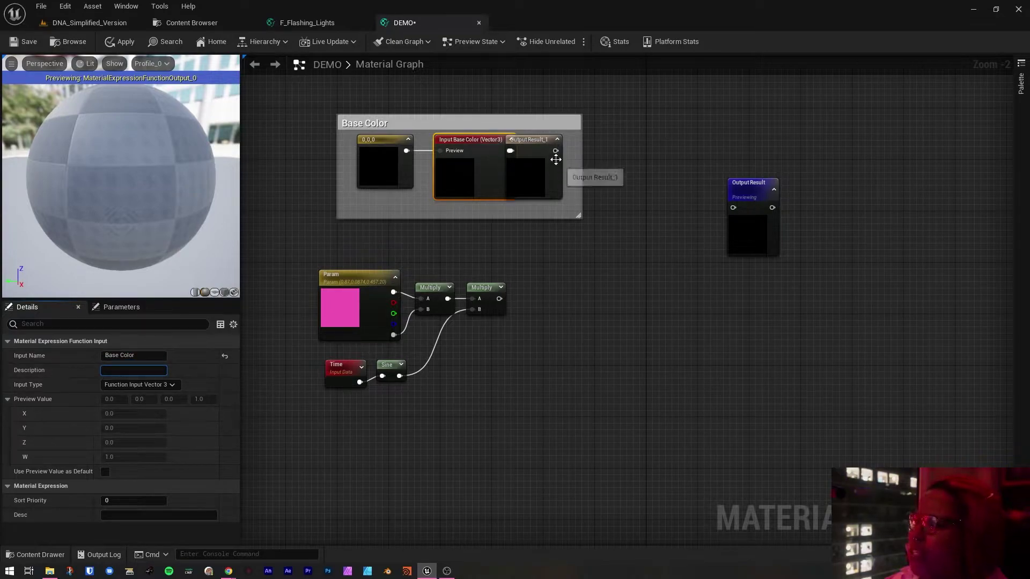
- Widen the Base Color comment box and shift Output Result_1 so it no longer overlaps the input node
drag(583, 146, 643, 143)
drag(547, 139, 586, 140)
click(542, 272)
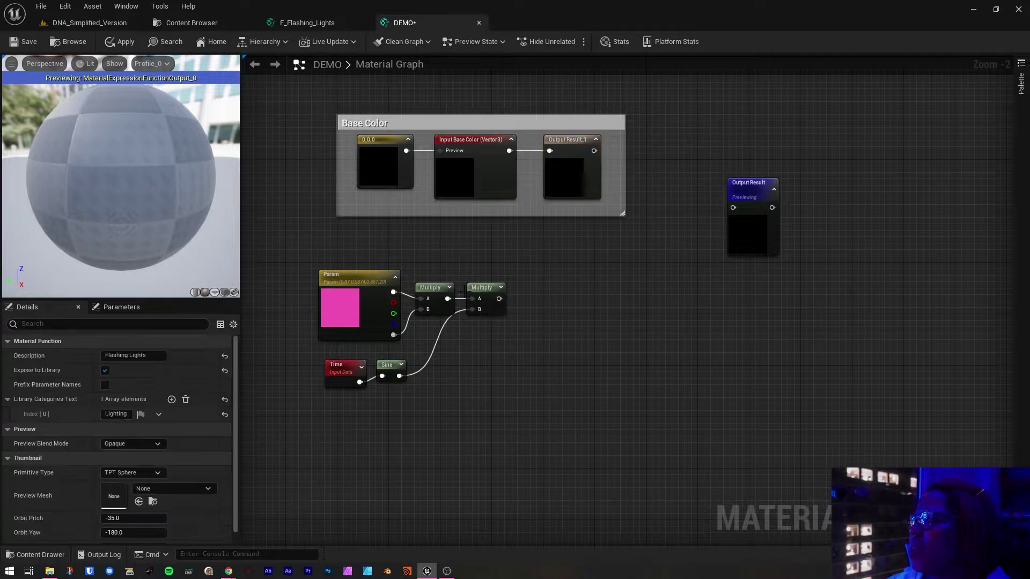
- Move the Param, Multiply, Time and Sine nodes together farther down, leaving space below the Base Color group
drag(318, 252, 477, 386)
drag(443, 289, 463, 444)
right_drag(630, 363, 631, 283)
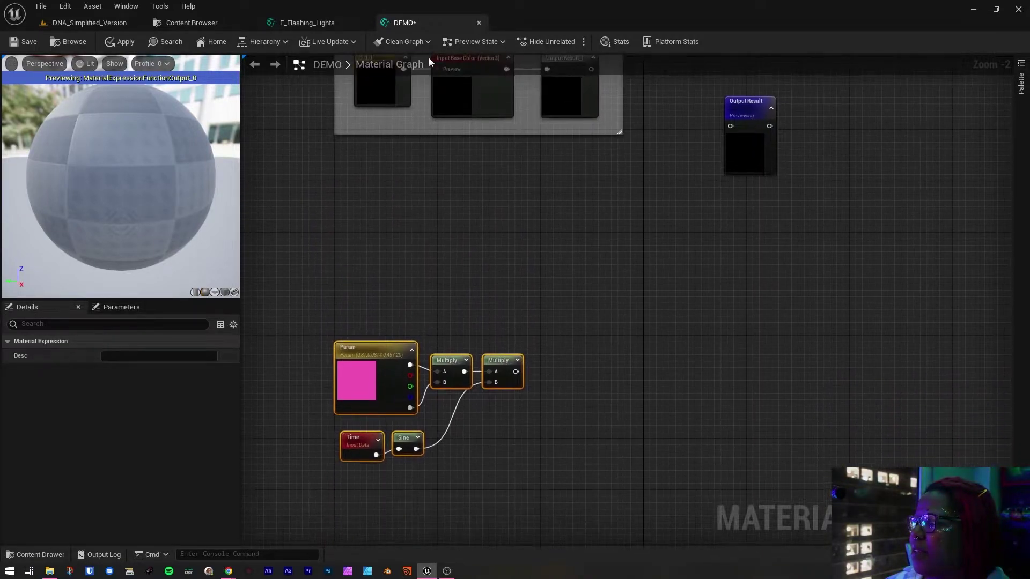
- Check how the Metallic group and the Roughness parameter are set up in F_Flashing_Lights, and return to DEMO
click(344, 21)
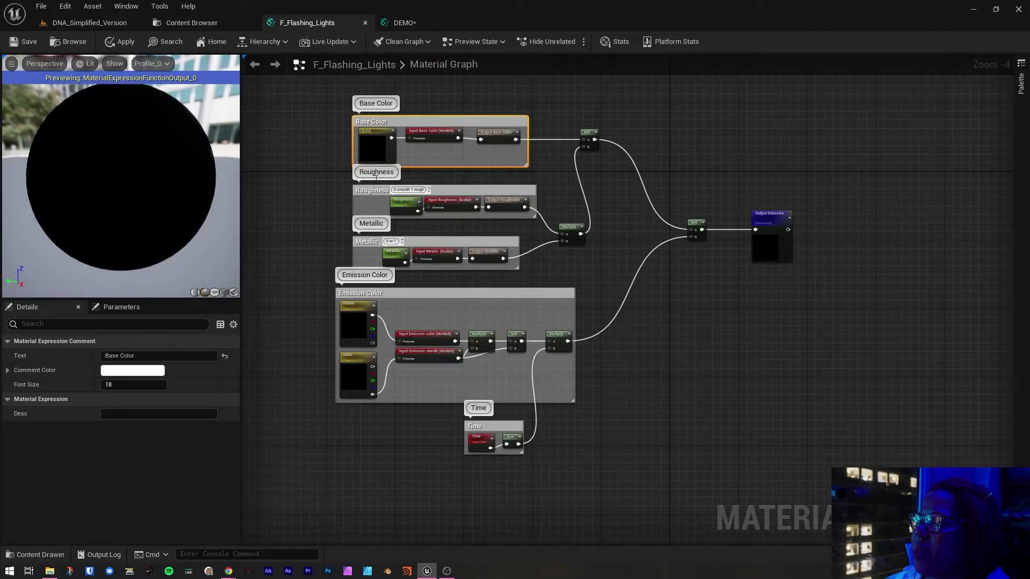
click(368, 245)
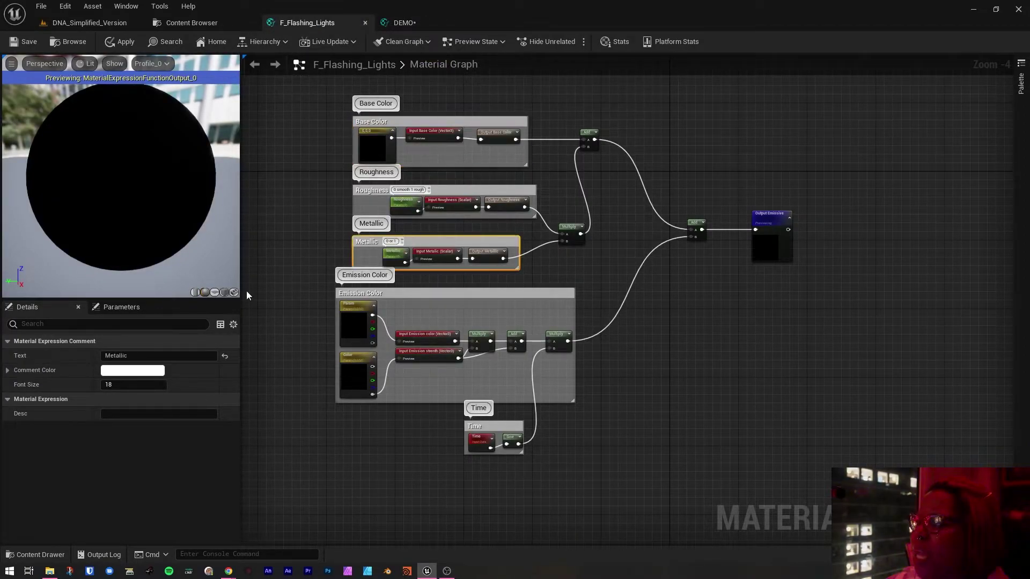
click(403, 207)
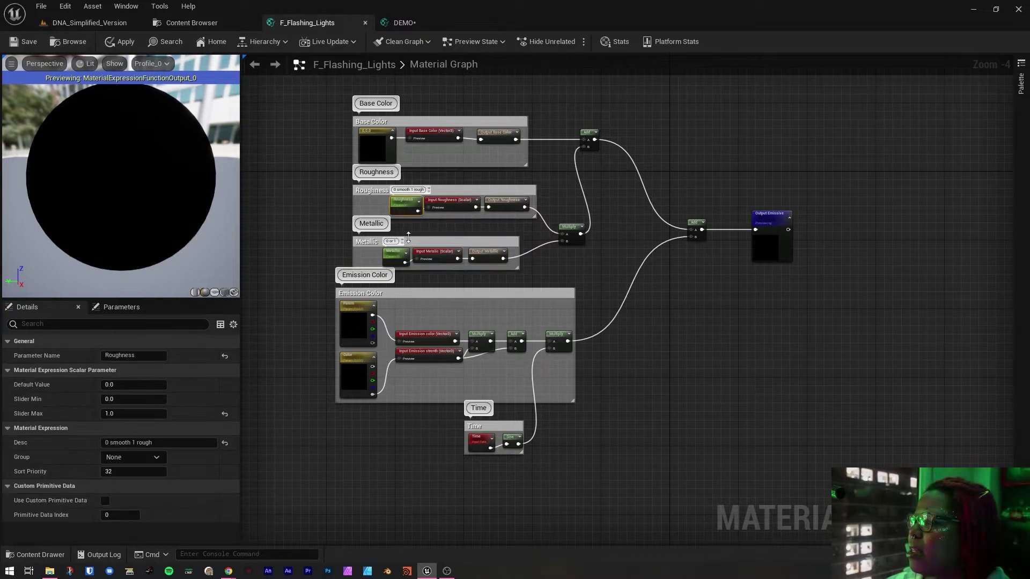
click(404, 22)
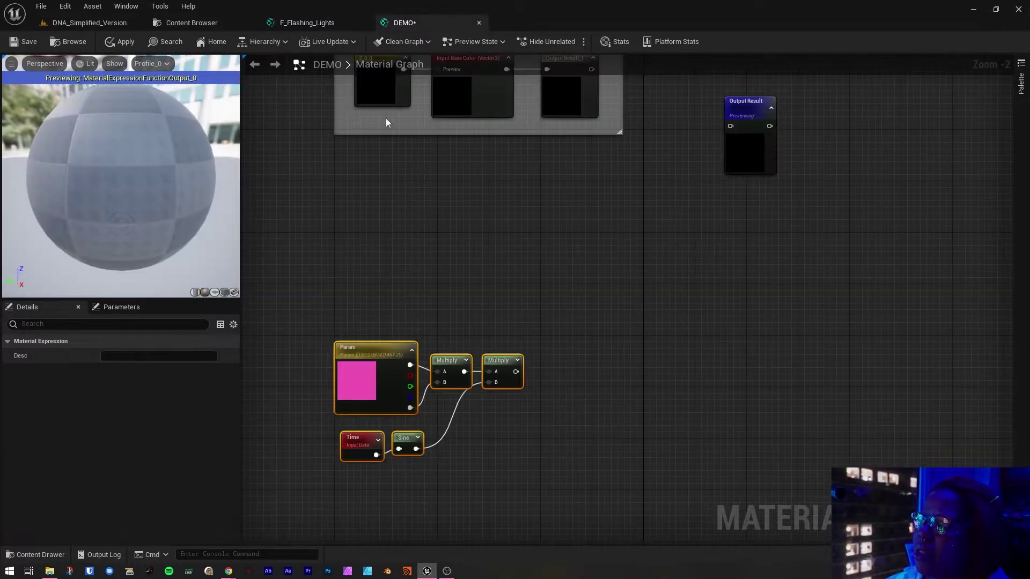
- Duplicate the Input Base Color node and place the copy just below the Base Color group
right_drag(368, 226, 363, 273)
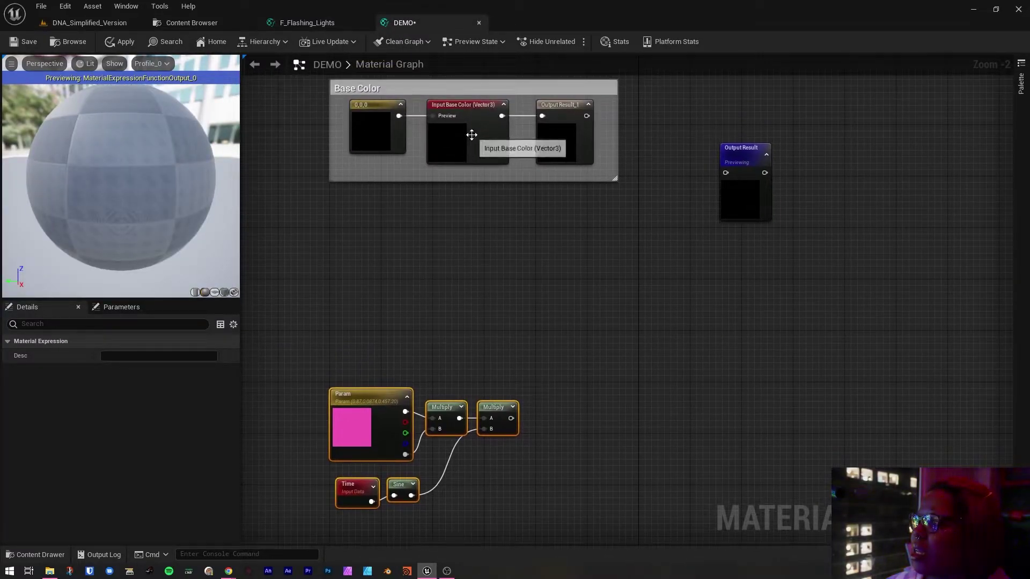
click(456, 104)
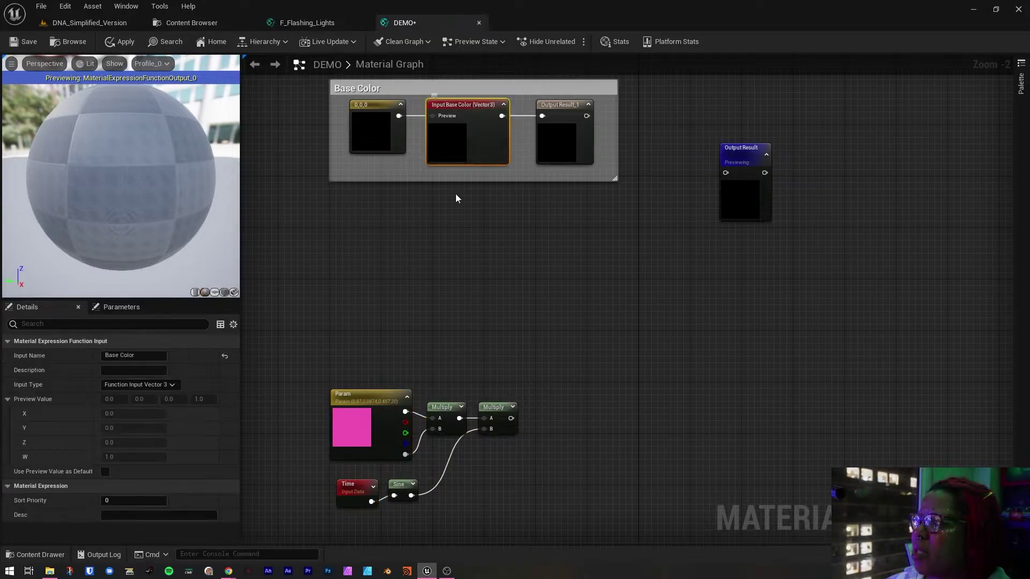
click(455, 194)
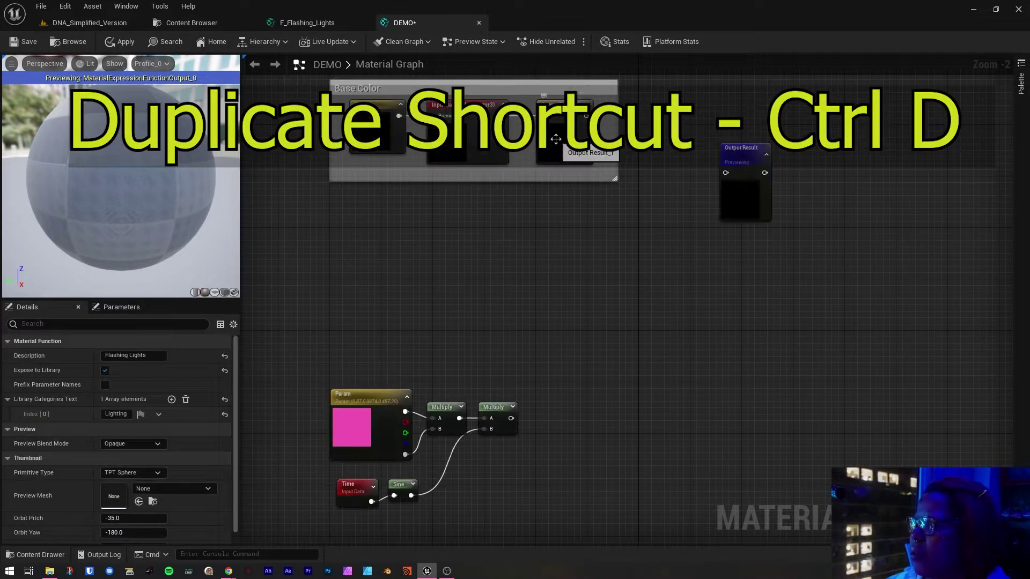
right_drag(496, 321, 524, 232)
scroll(529, 290, down, 7)
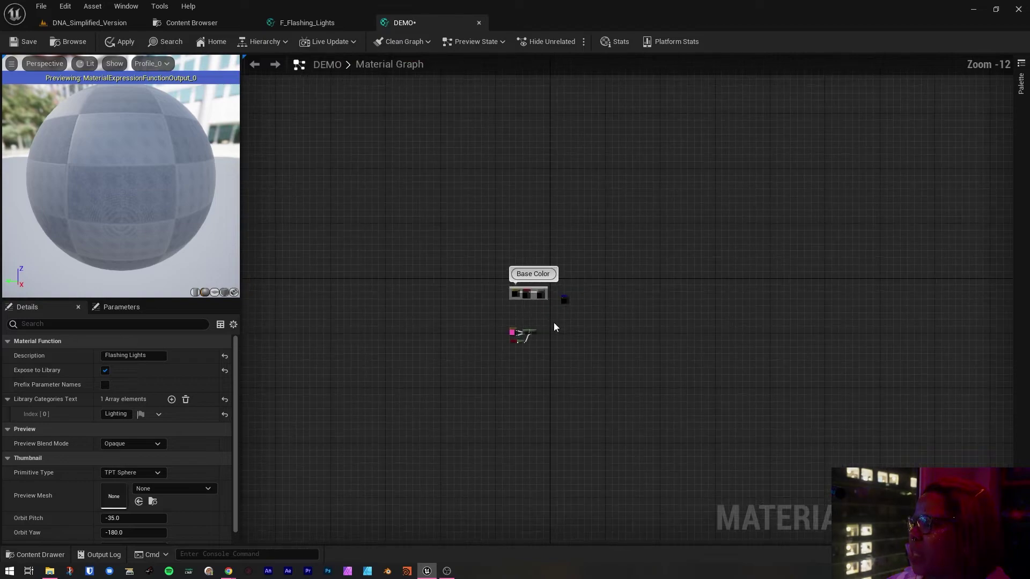
scroll(557, 325, up, 5)
right_drag(385, 251, 417, 291)
click(429, 198)
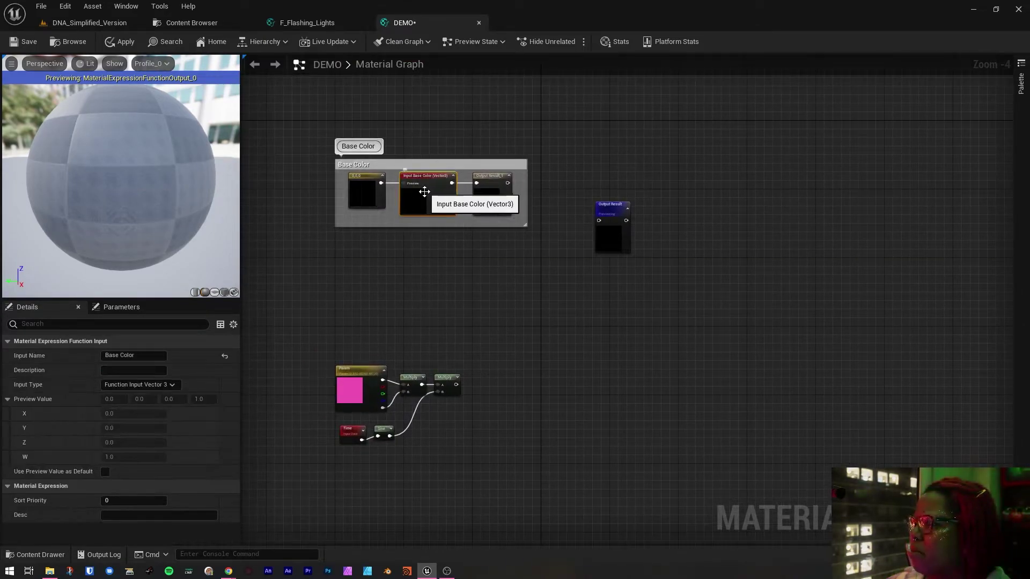
key(ctrl+d)
drag(448, 224, 421, 250)
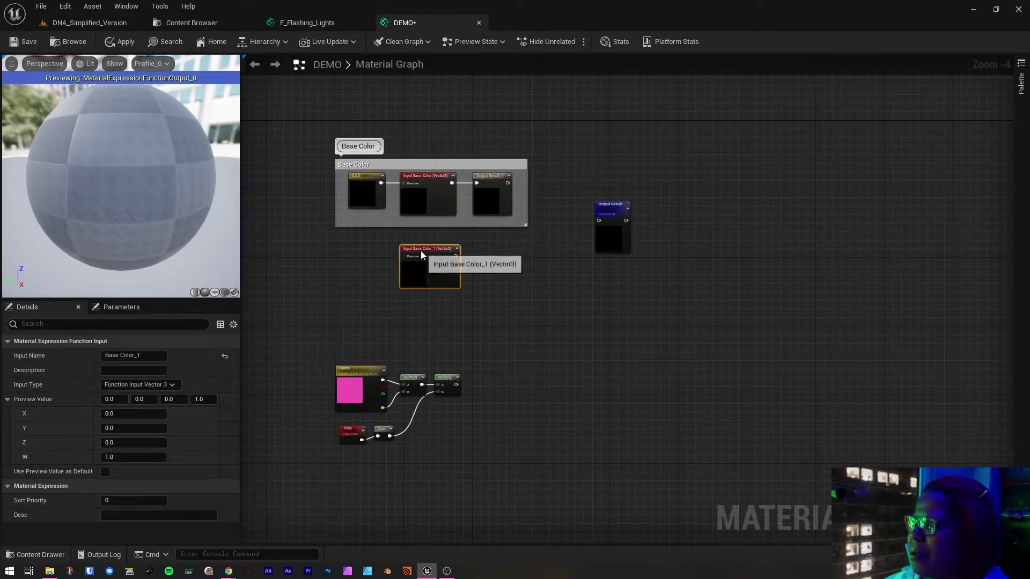
- Rename the output node inside the Base Color group to "Base Color"
click(497, 178)
click(128, 356)
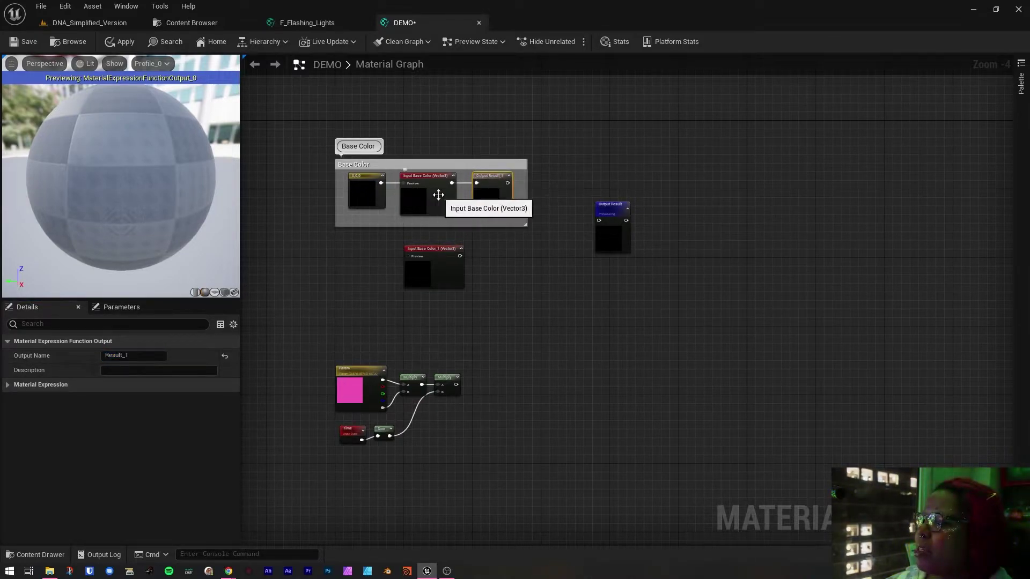
click(433, 196)
click(384, 192)
click(501, 188)
click(156, 355)
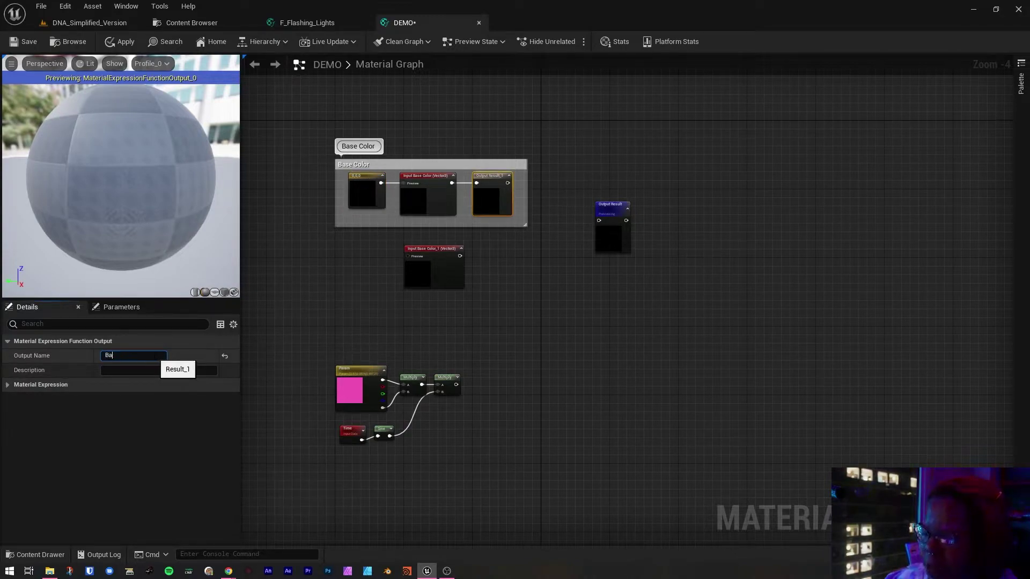
text(Base Color)
key(Return)
click(535, 250)
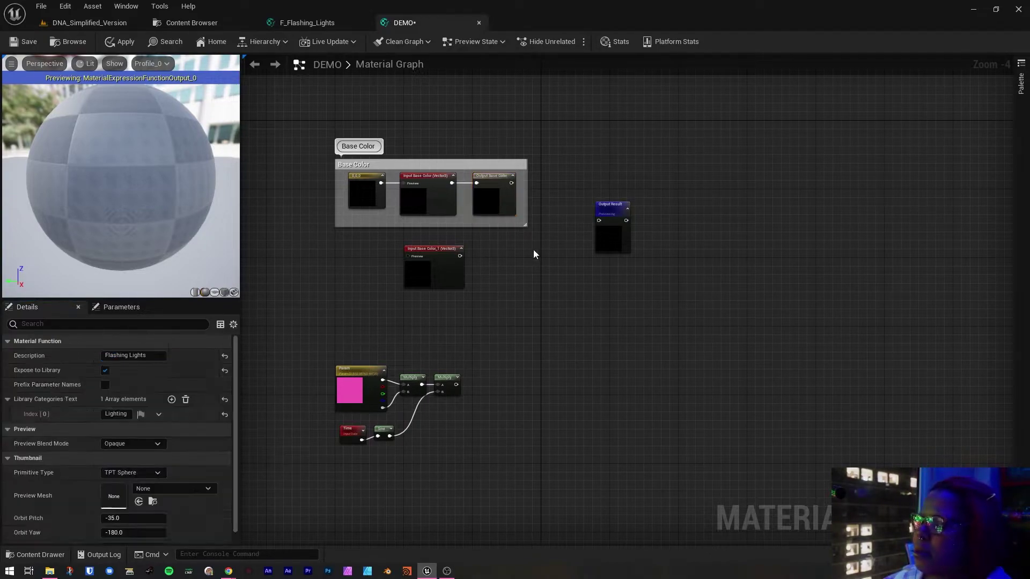
- Add a scalar Constant node in front of the duplicated input node below the Base Color group
click(424, 256)
click(358, 269)
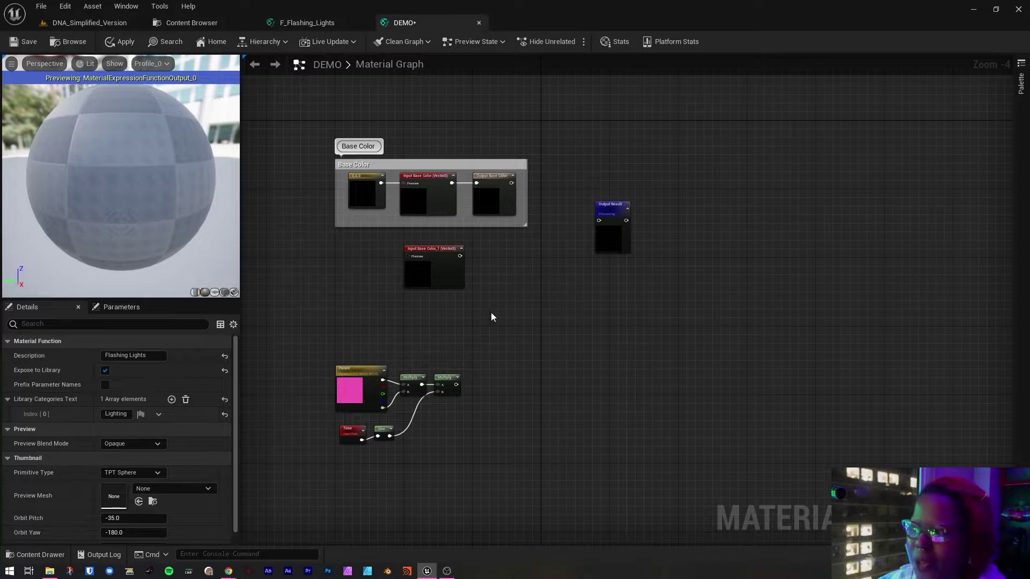
click(353, 261)
scroll(369, 282, up, 2)
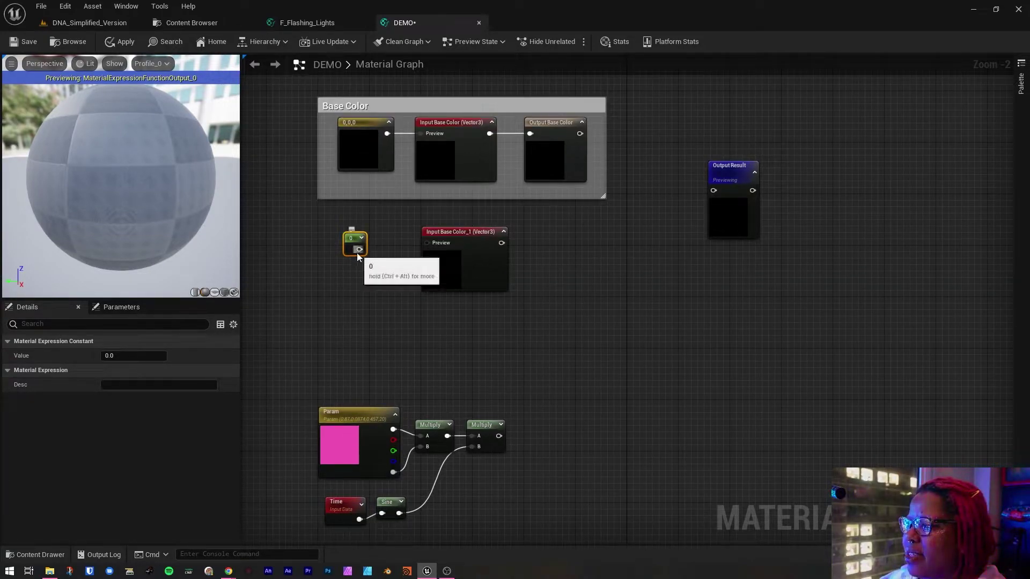
- Place the duplicated input node beside the scalar constant and change its input type to Function Input Scalar
drag(446, 238, 420, 239)
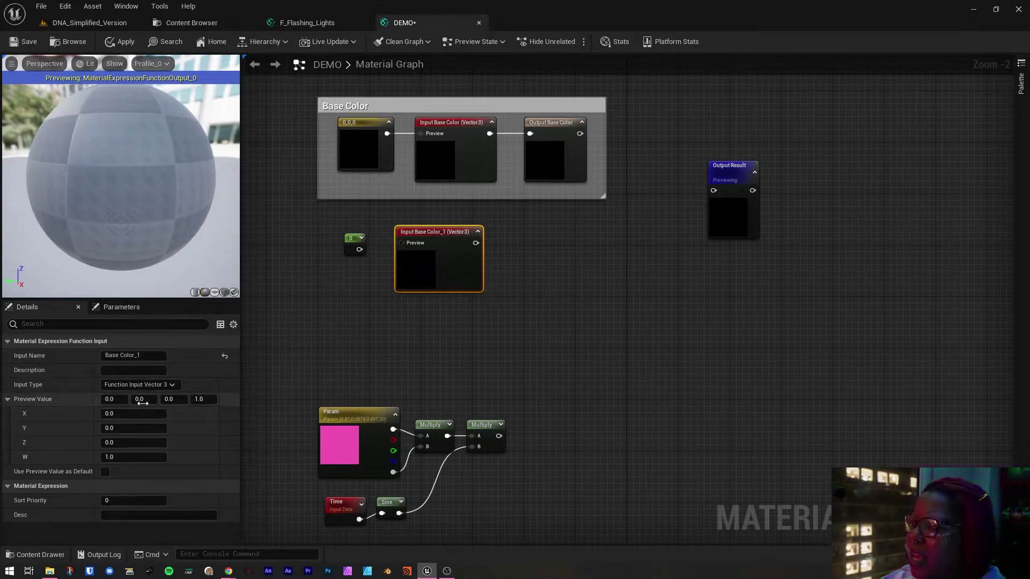
click(162, 386)
click(147, 398)
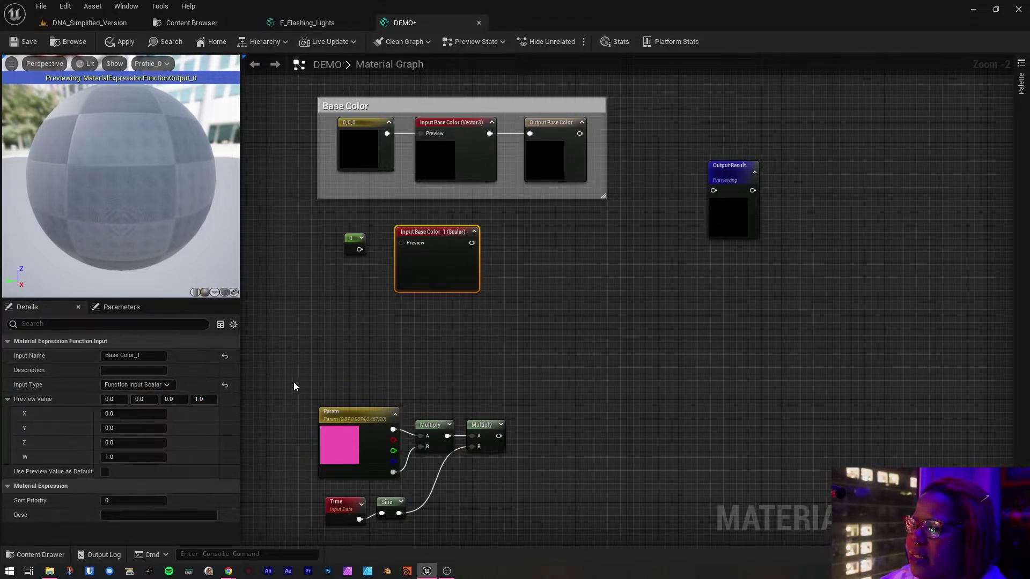
click(491, 253)
click(427, 242)
click(507, 250)
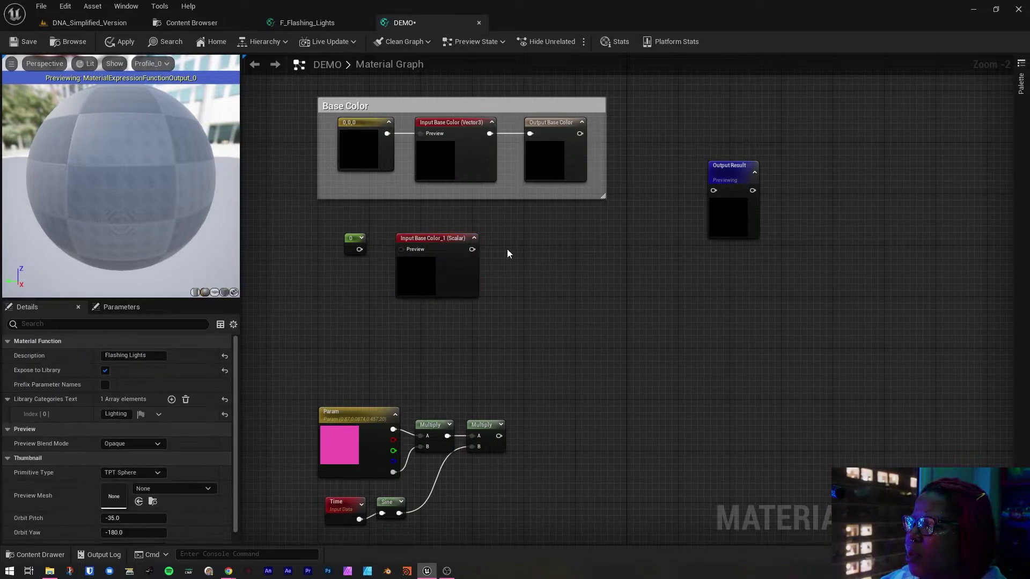
- Duplicate the Output Base Color node and place the copy beside the scalar input node below the Base Color group
click(541, 156)
key(ctrl+c)
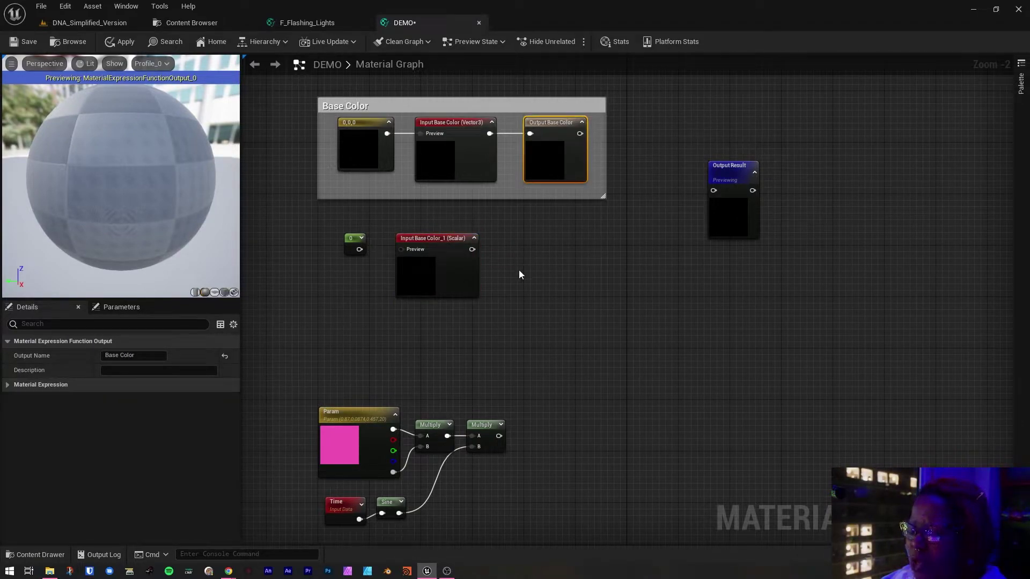
key(ctrl+v)
drag(543, 281, 530, 242)
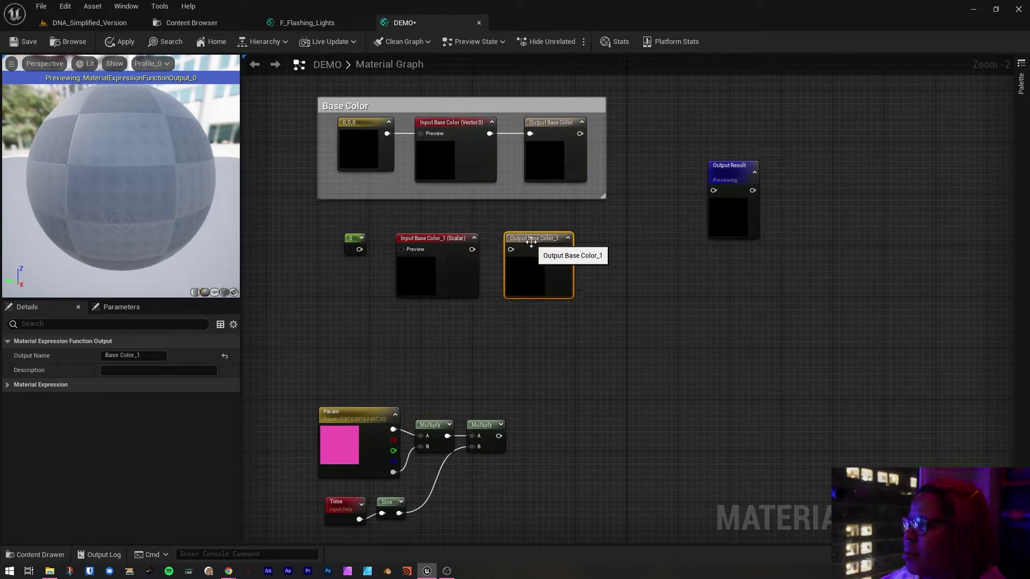
- Rename the duplicated output node to "Metallic"
click(110, 348)
click(110, 347)
double_click(112, 355)
key(ctrl+a)
text(Metallic)
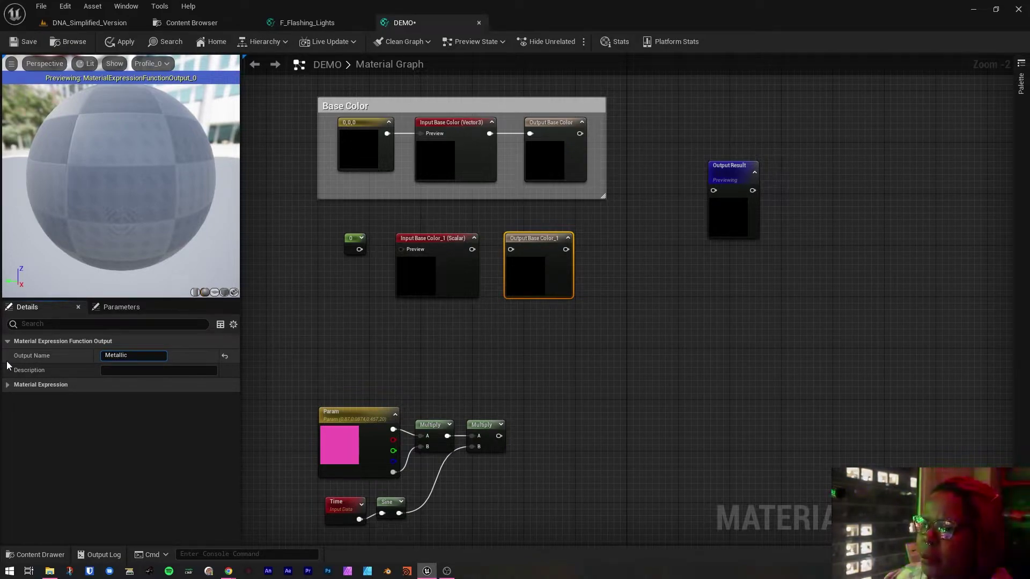
- Rename the scalar input node below the Base Color group to "Metallic"
click(448, 282)
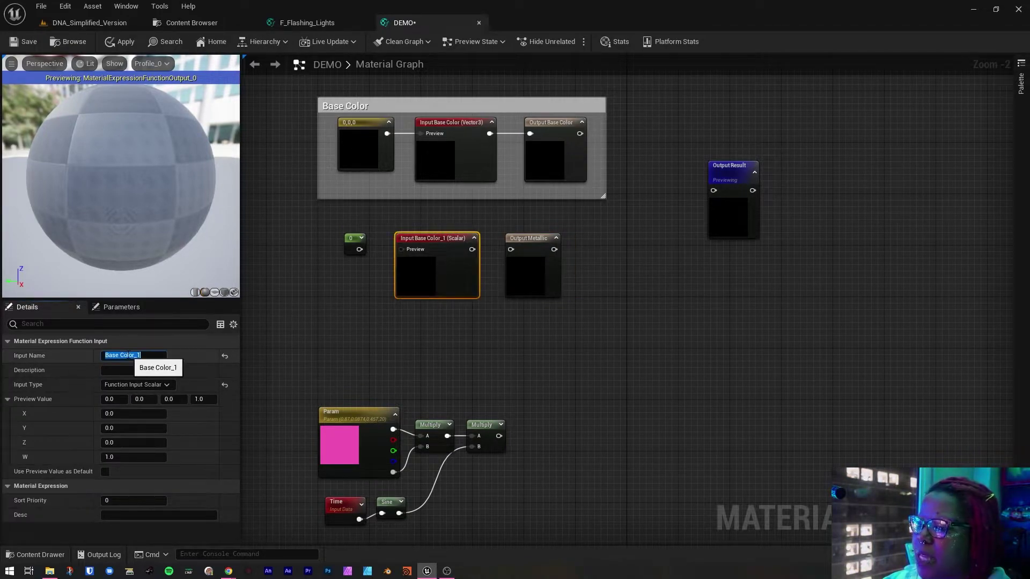
click(115, 356)
text(Metallic)
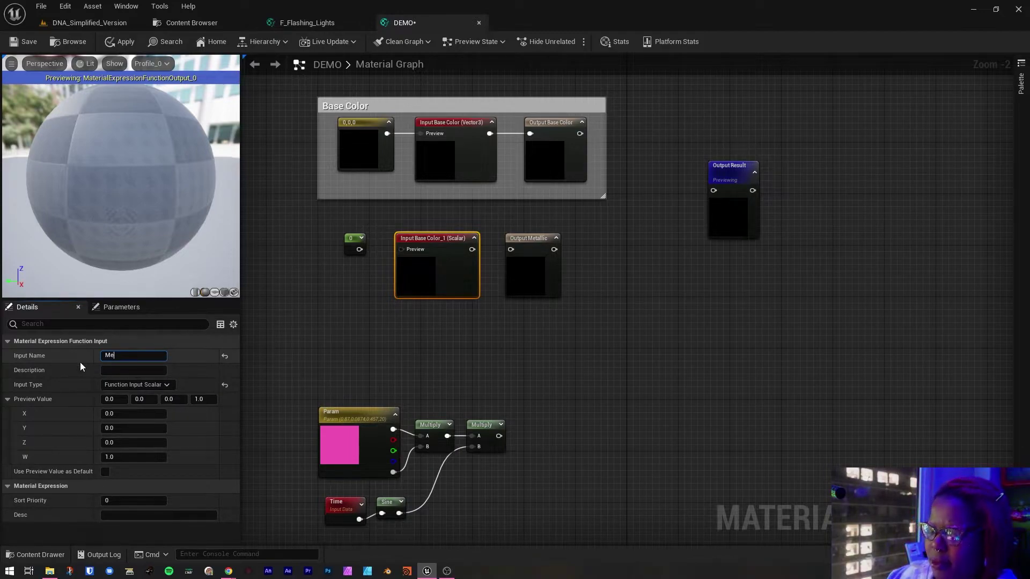
key(BackSpace)
key(BackSpace)
key(BackSpace)
text(llic)
key(Return)
click(321, 340)
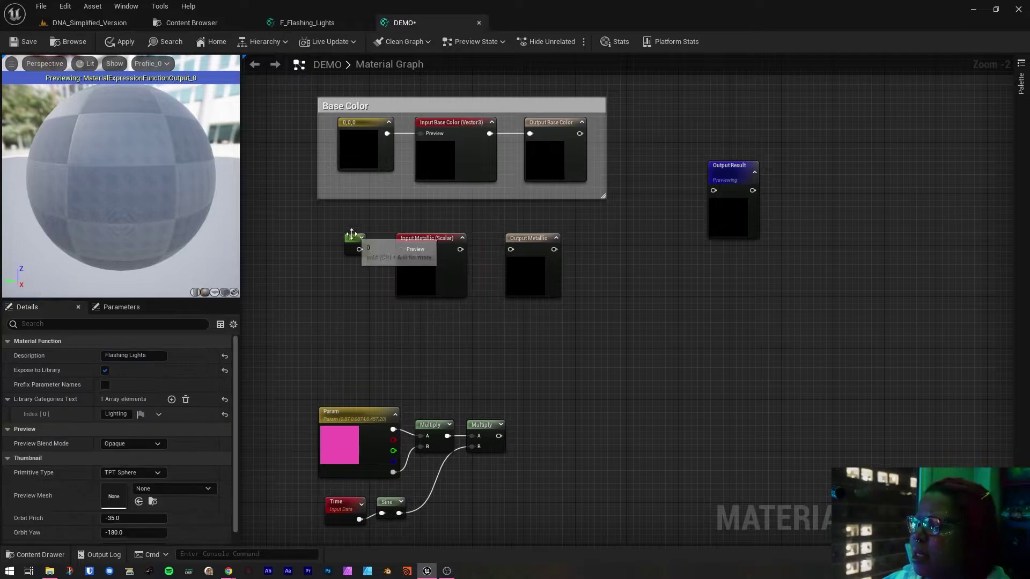
- Review the node comments on the Roughness and Metallic parameters in F_Flashing_Lights, and return to DEMO
click(352, 237)
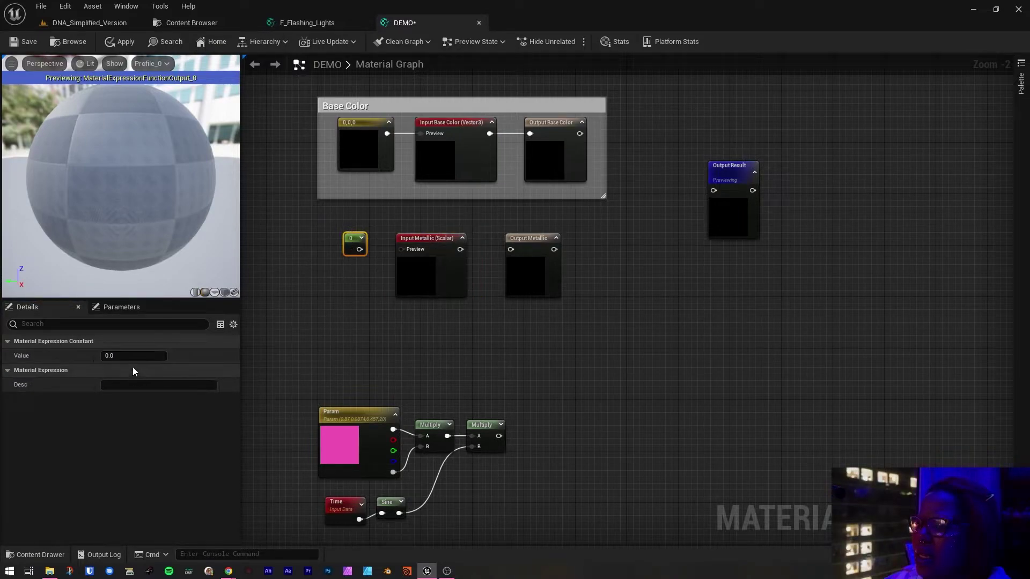
click(308, 23)
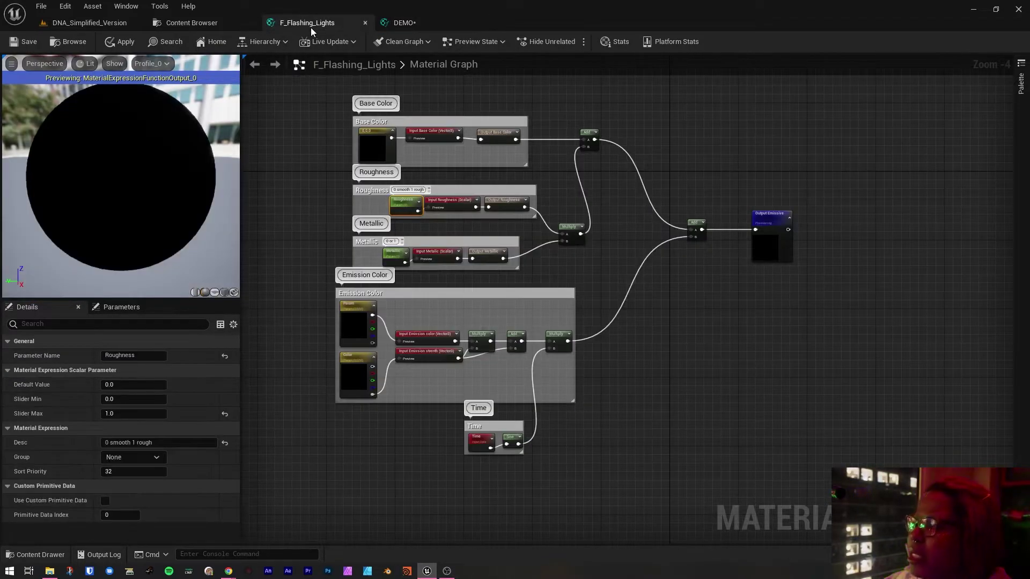
click(397, 22)
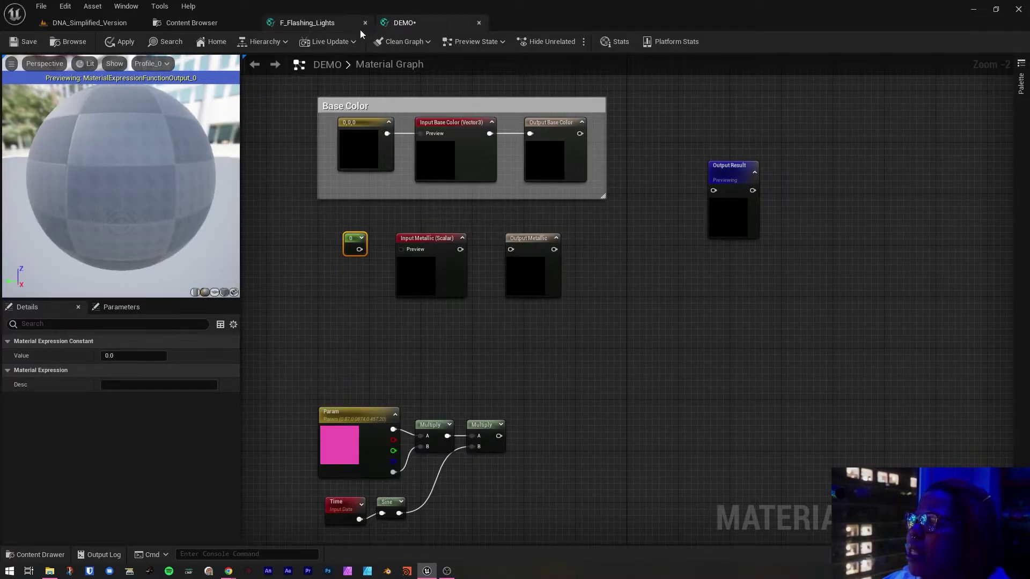
click(309, 23)
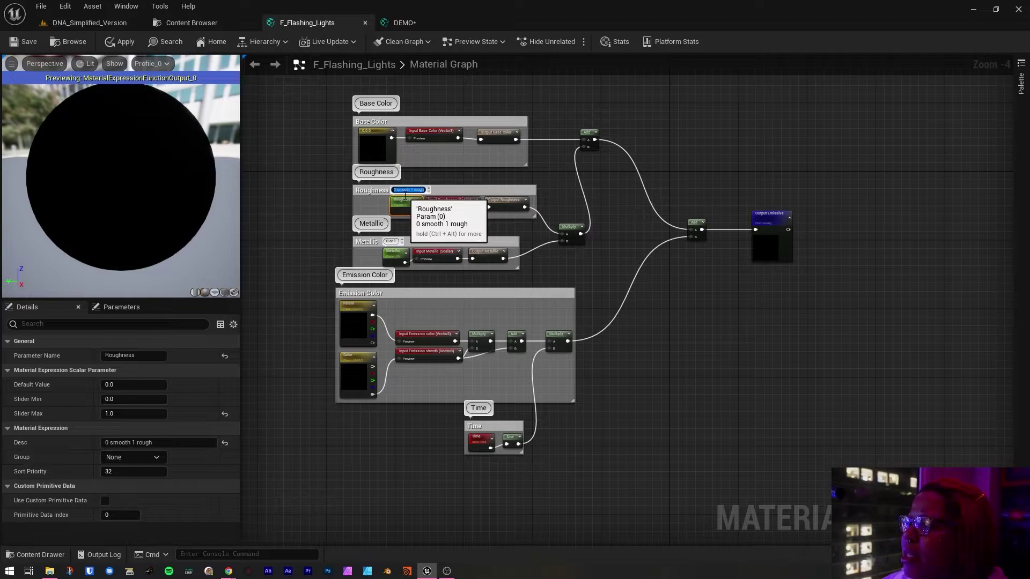
mouse_move(389, 252)
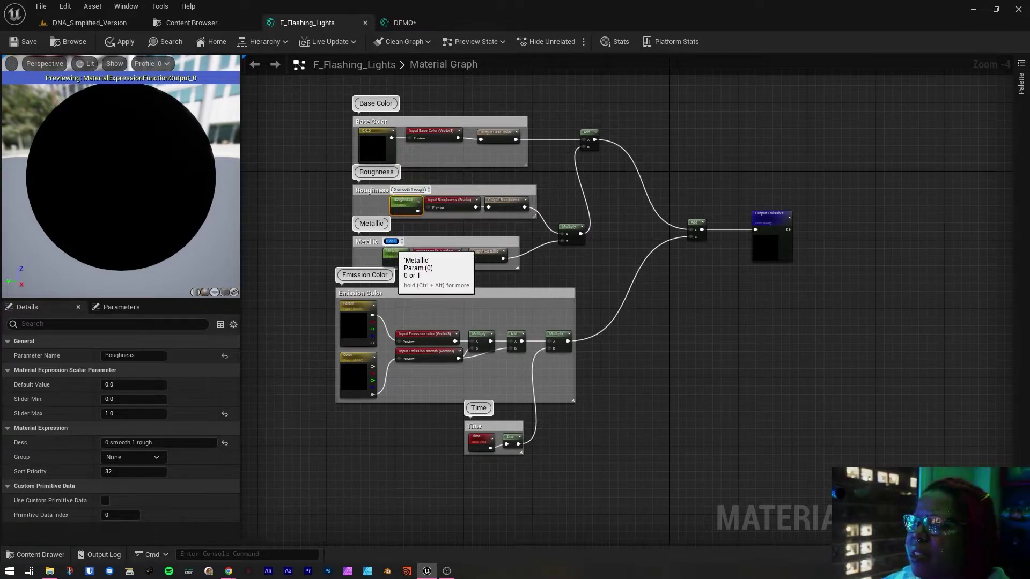
mouse_move(419, 205)
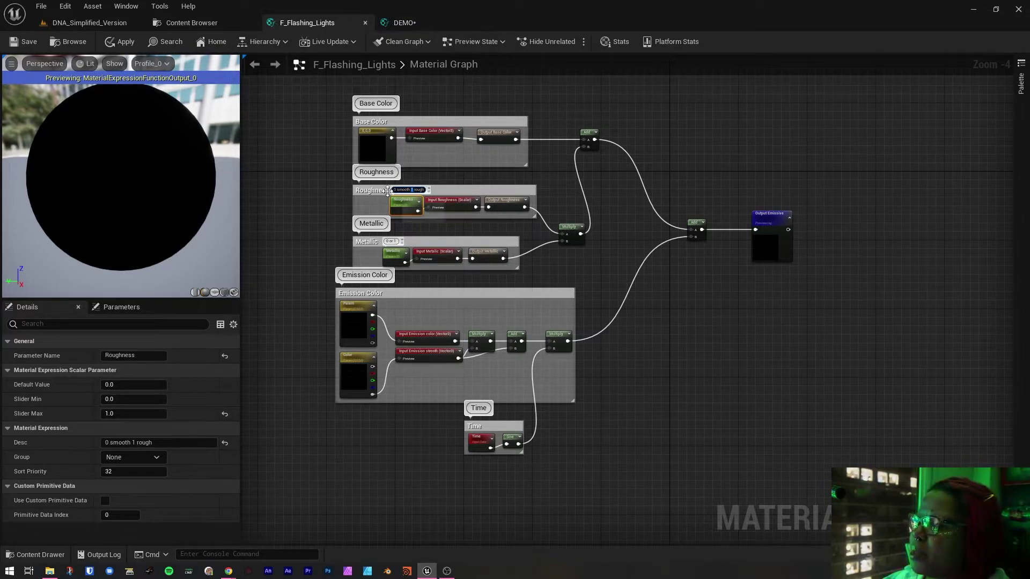
mouse_move(404, 189)
drag(417, 189, 401, 188)
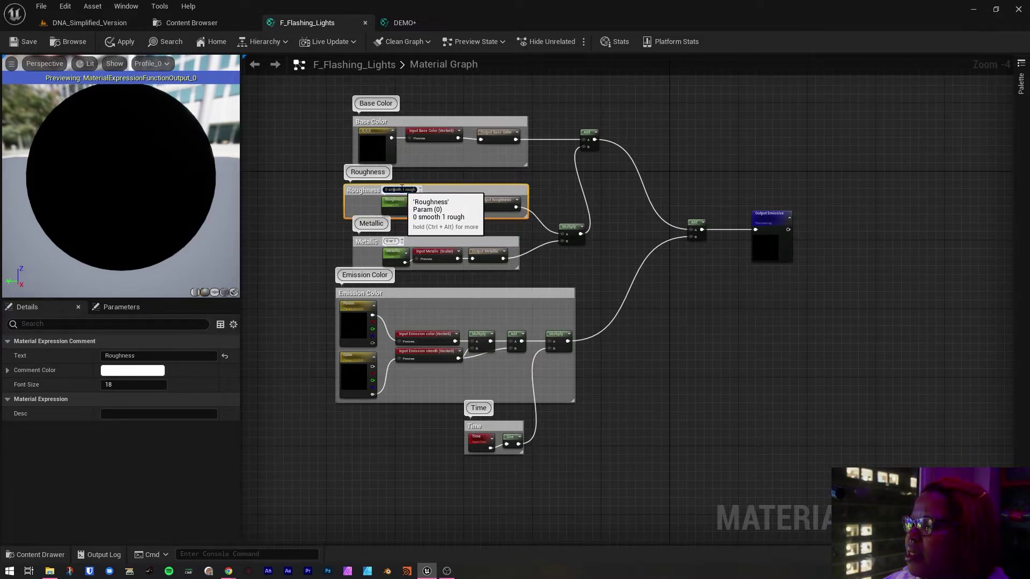
click(424, 23)
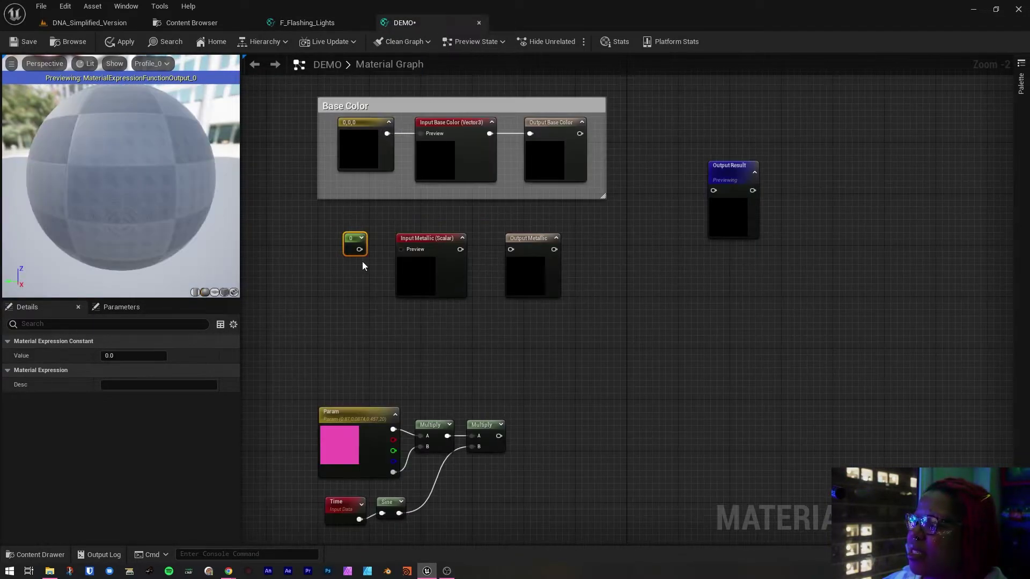
- Convert the scalar constant to a parameter, place it in front of the Input Metallic node, and name it "Metallic"
right_click(351, 236)
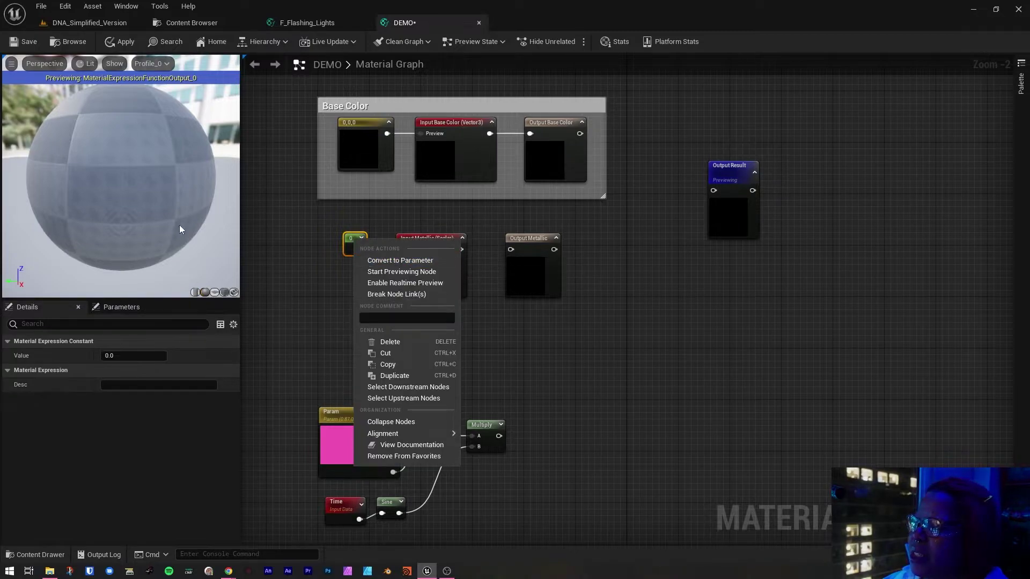
click(388, 261)
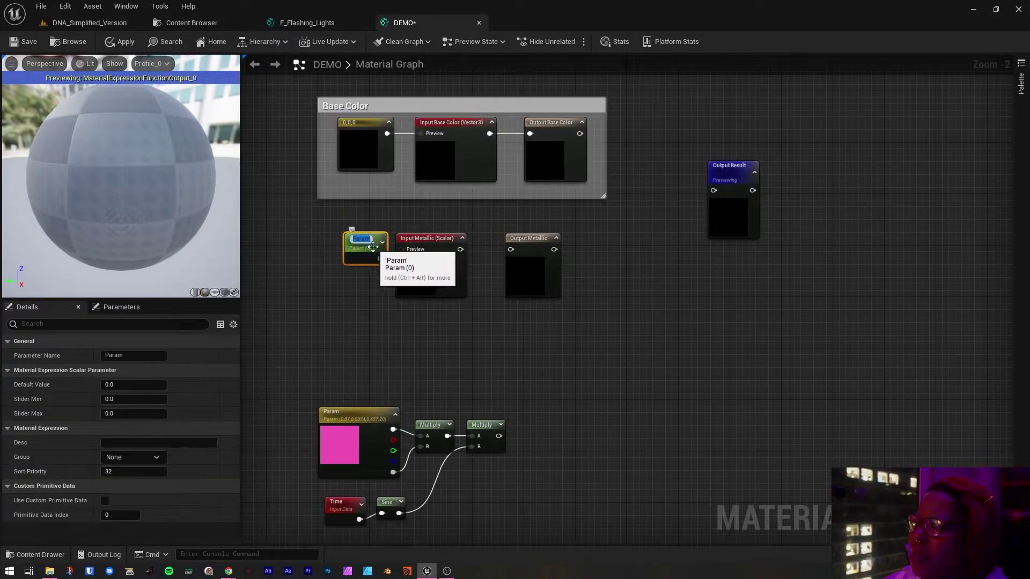
click(133, 358)
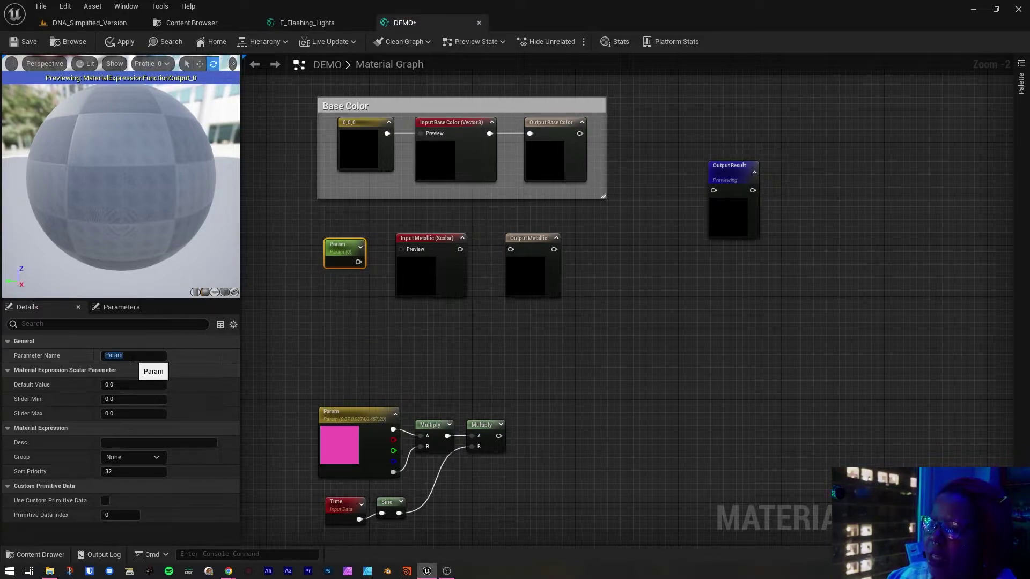
key(Delete)
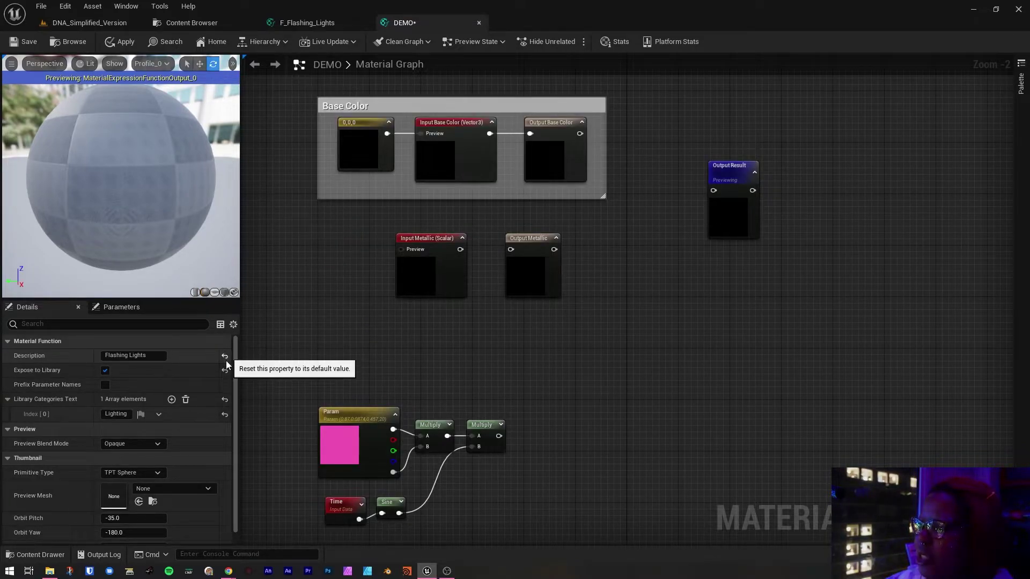
key(ctrl+z)
click(341, 245)
click(133, 356)
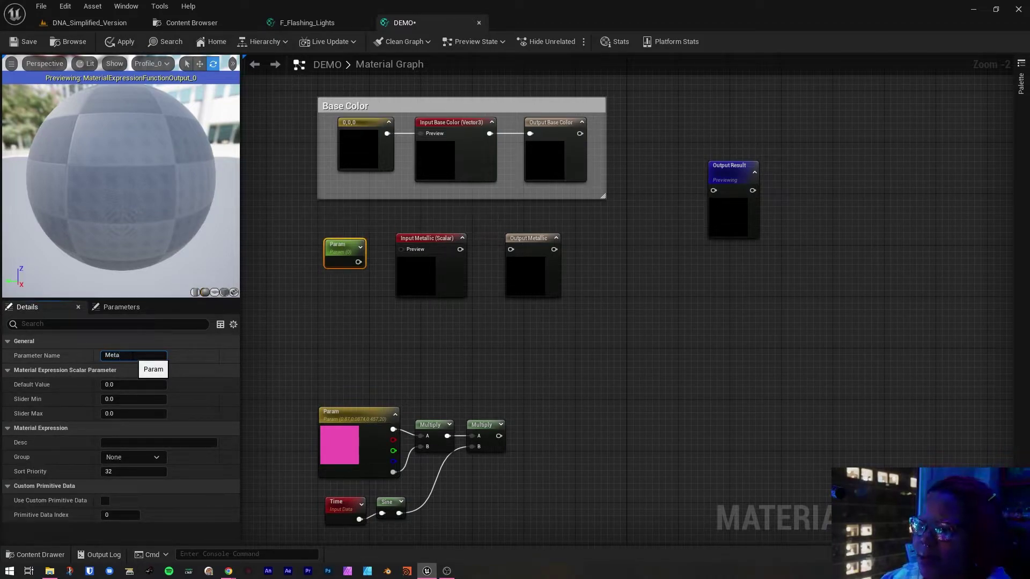
key(Return)
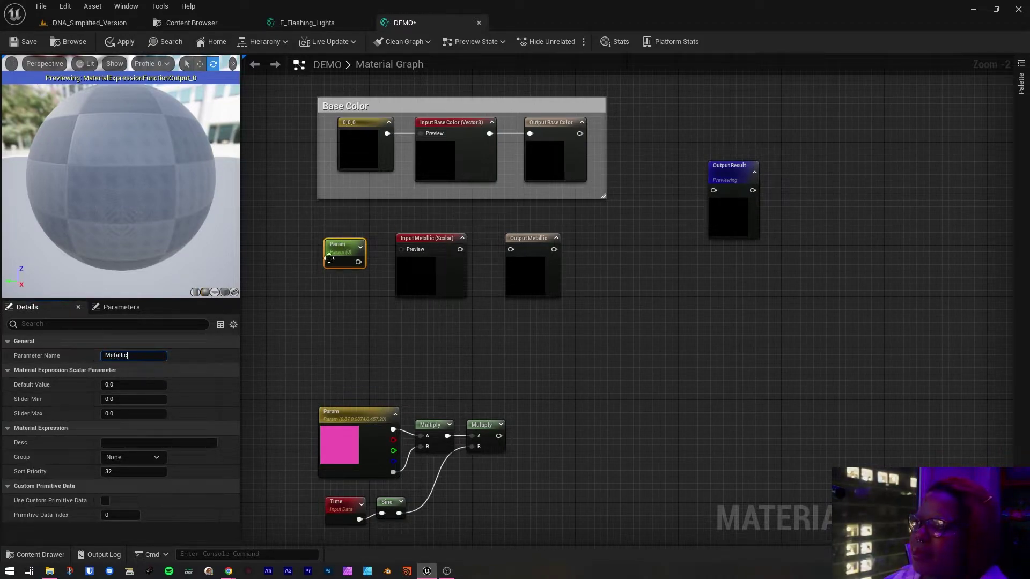
- Set the Metallic parameter's default value to 1
click(117, 386)
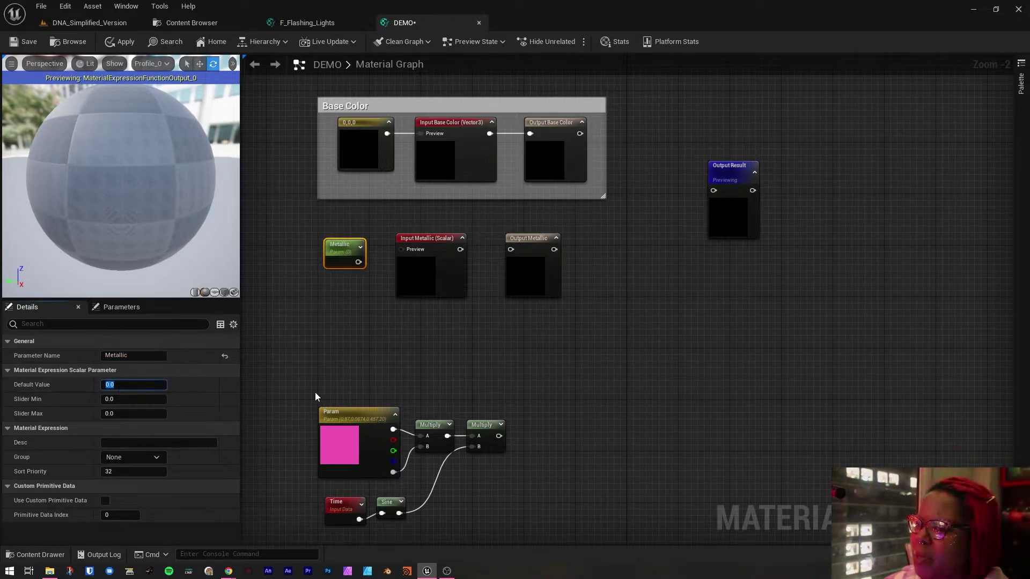
text(1)
key(Return)
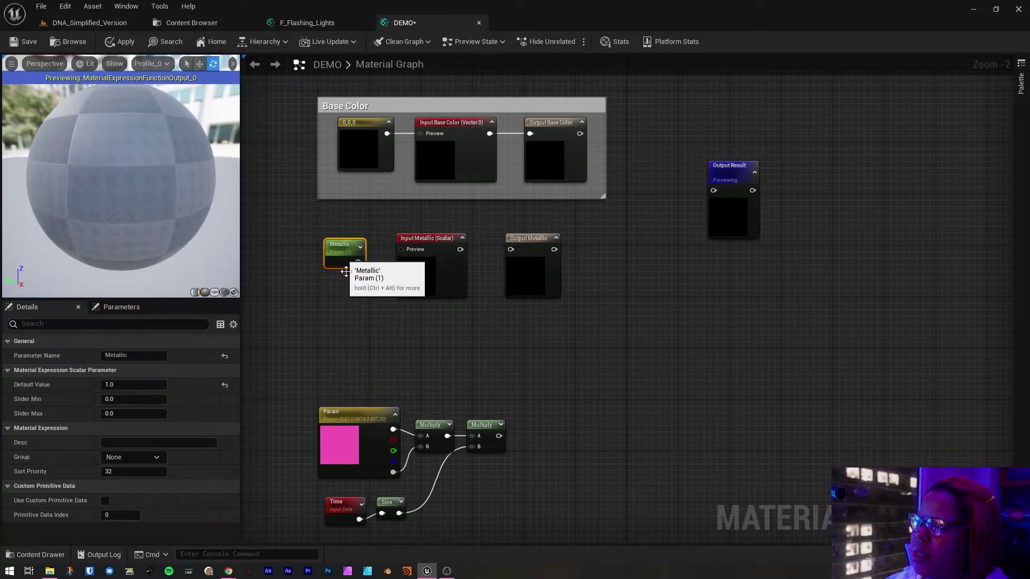
- Check the Roughness parameter's values in F_Flashing_Lights, and set DEMO's Metallic parameter to default value 0 and slider max 1
click(321, 25)
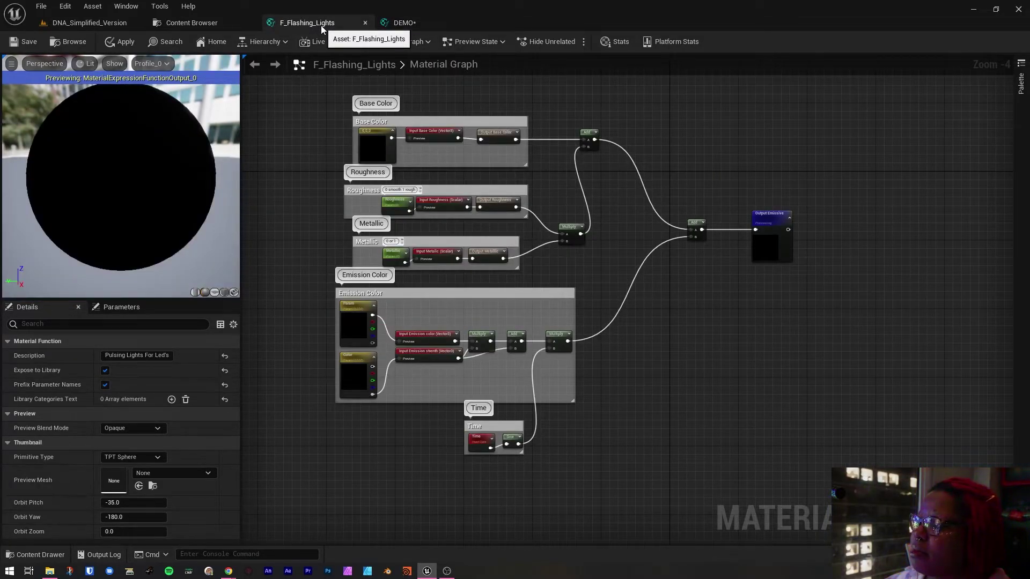
click(391, 203)
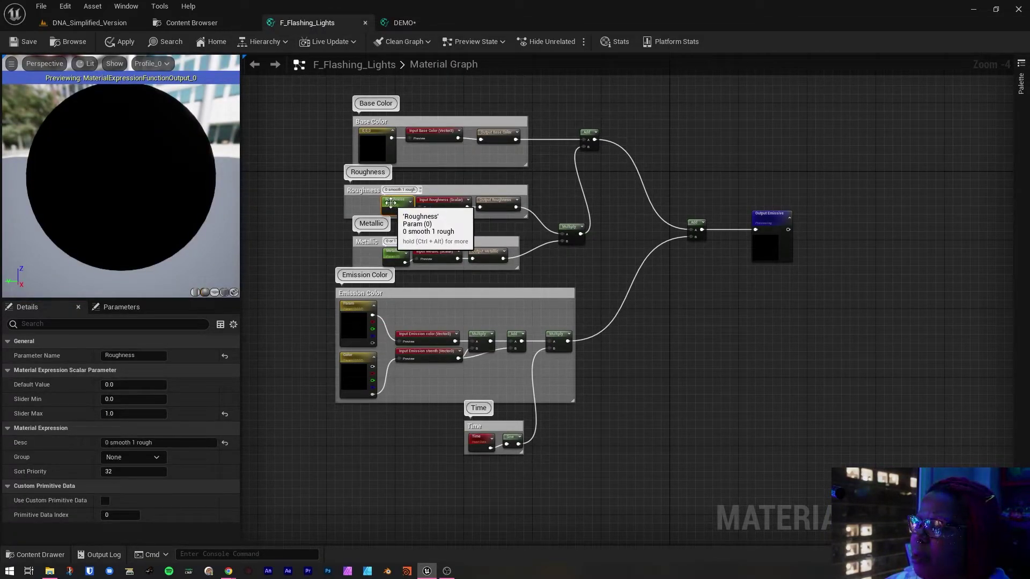
click(401, 24)
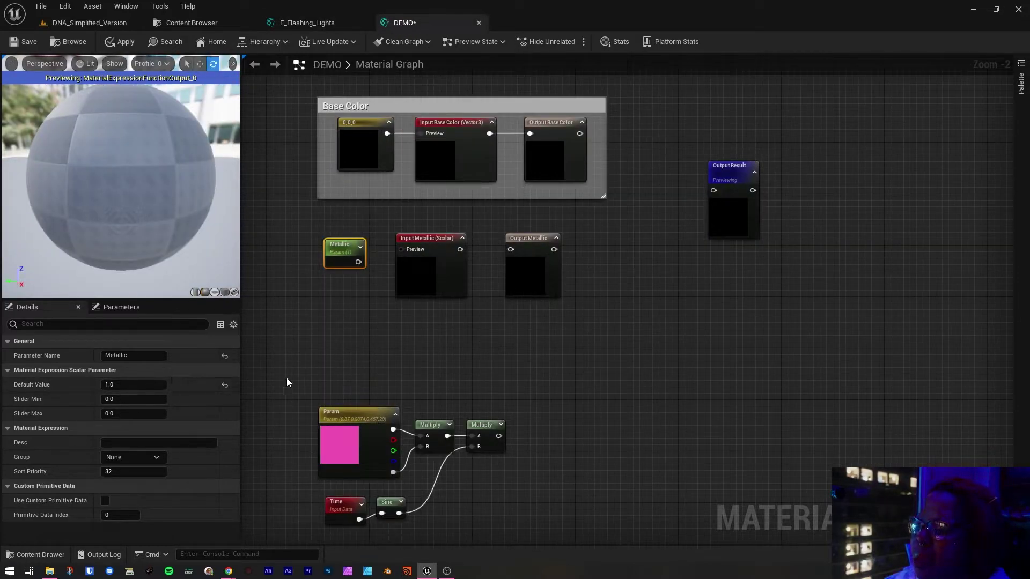
click(136, 414)
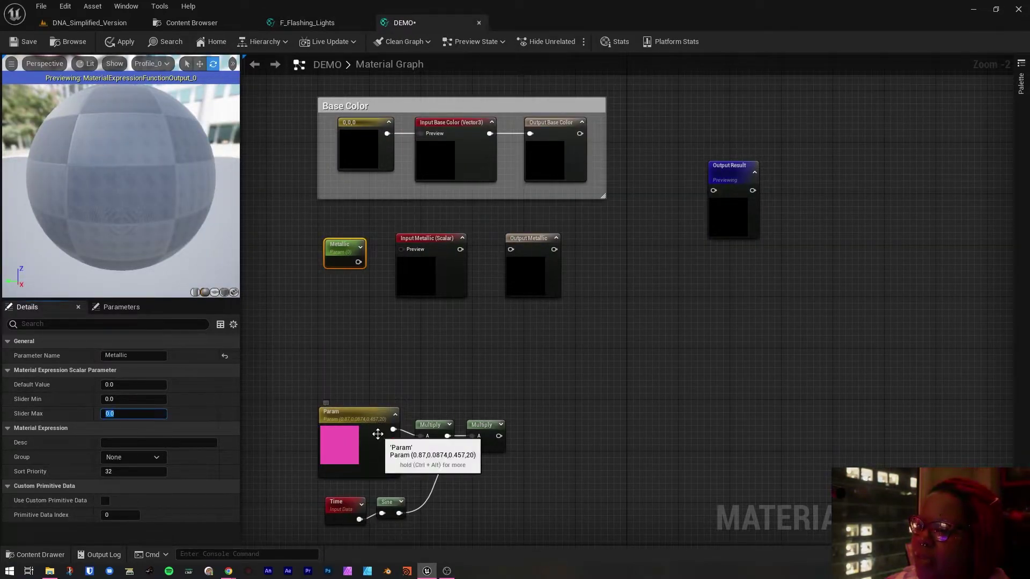
click(293, 286)
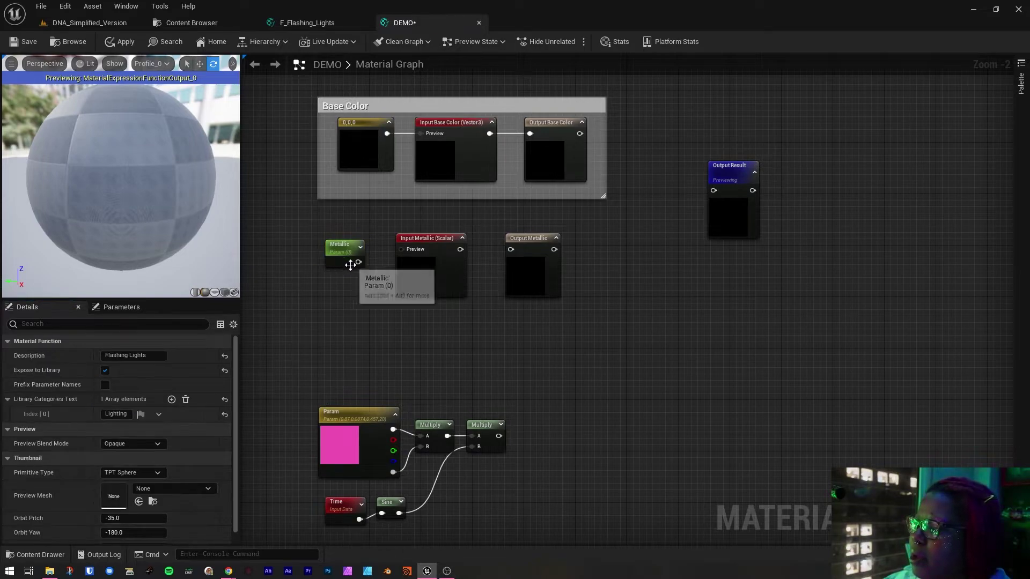
- Connect the Metallic parameter to the Input Metallic node's Preview pin, and that node to Output Metallic
drag(334, 254, 511, 250)
click(541, 250)
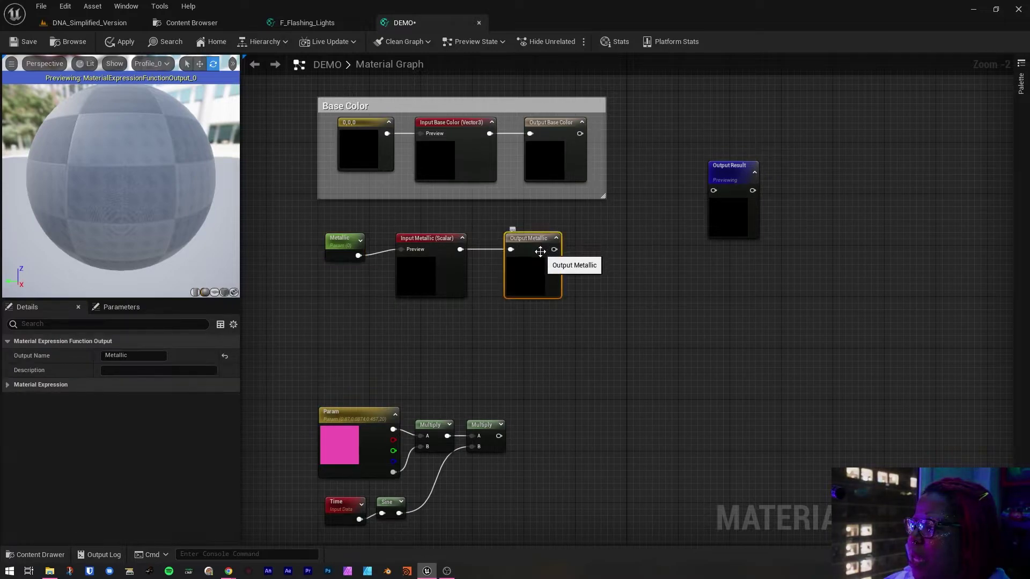
click(455, 265)
click(337, 253)
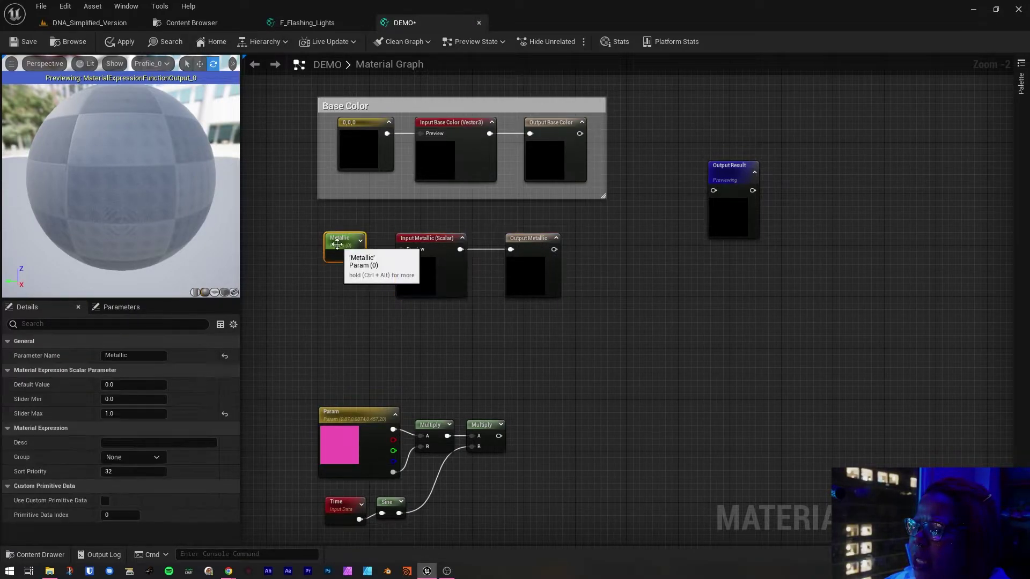
- Duplicate the connected Metallic parameter, input and output nodes and place the copies directly below the originals
drag(607, 322, 328, 244)
key(ctrl+c)
key(ctrl+v)
drag(480, 336, 436, 319)
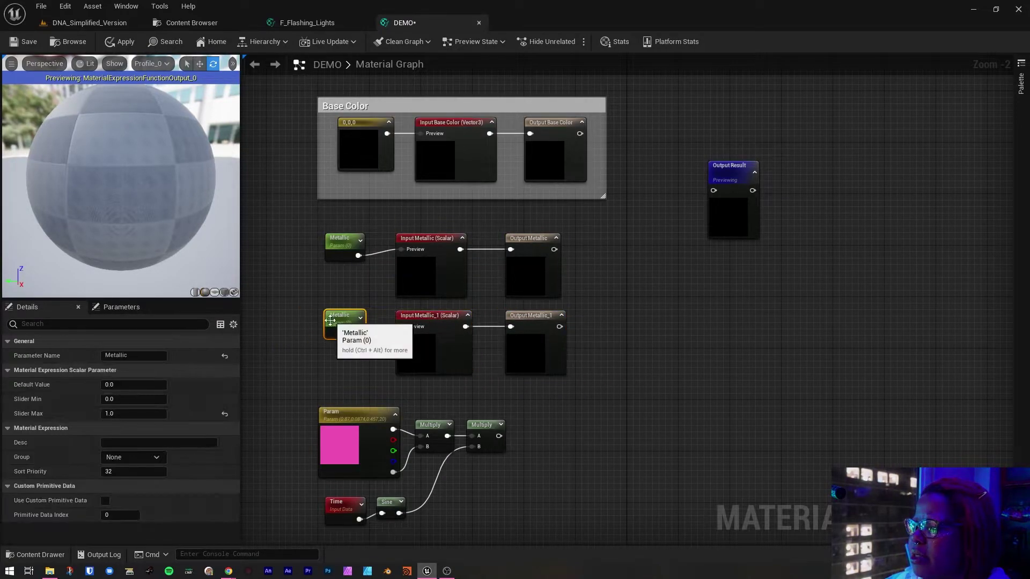
- Rename the duplicated Metallic parameter as Roughness and give it the node comment "0 Smooth 1 Rough"
right_click(349, 249)
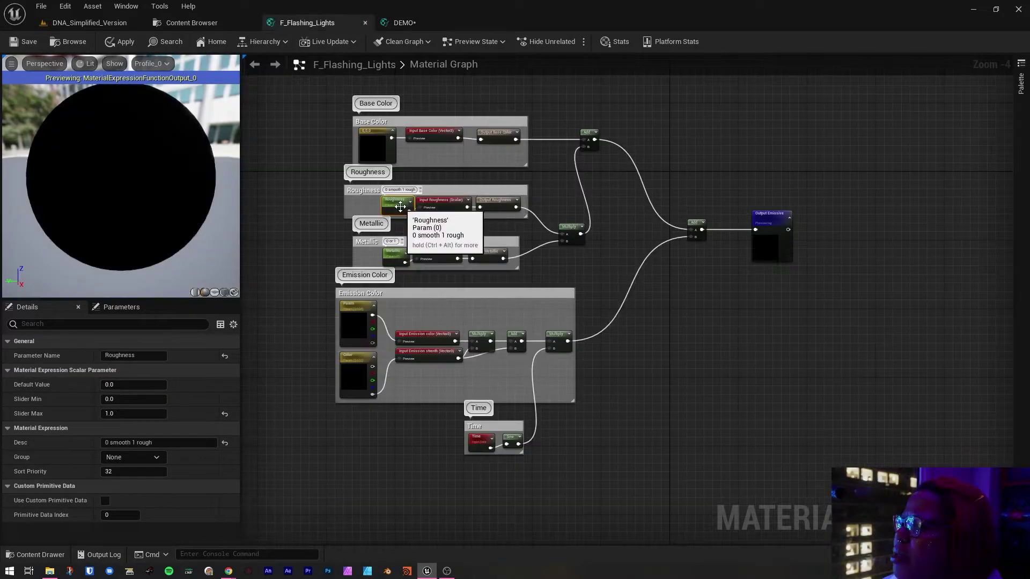
click(368, 318)
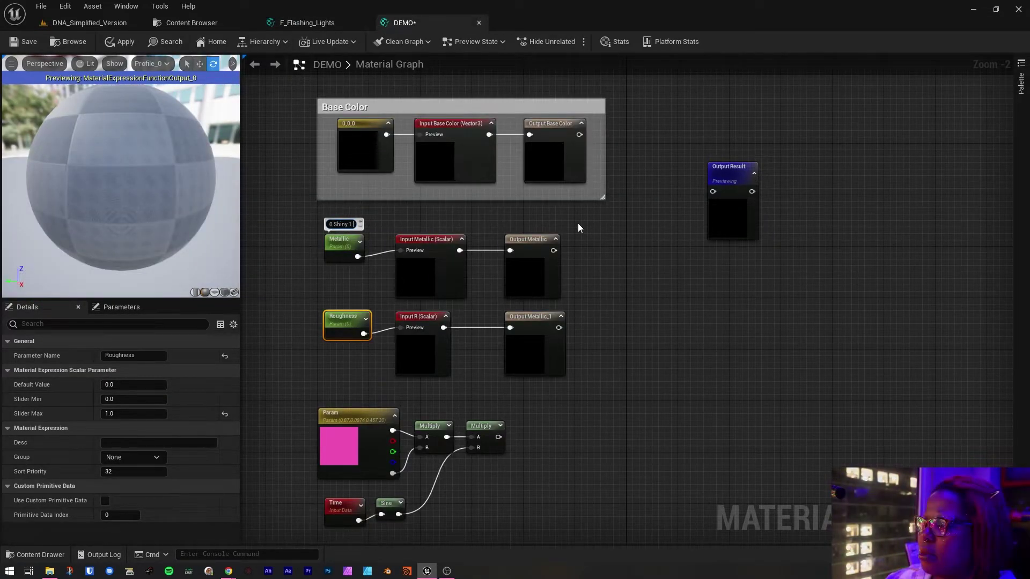
right_click(352, 328)
text(0 Smooth 1 Rough)
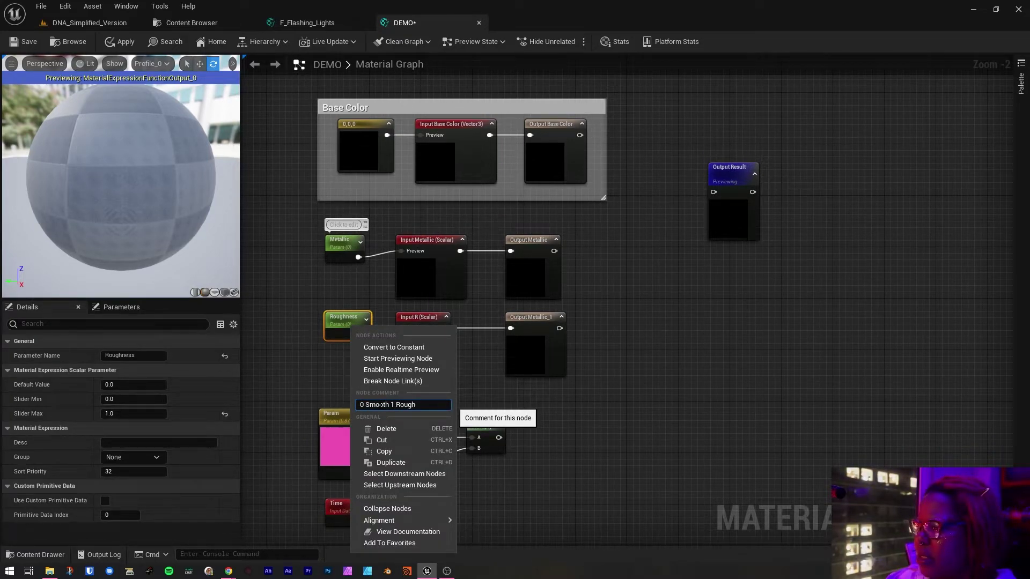
key(Return)
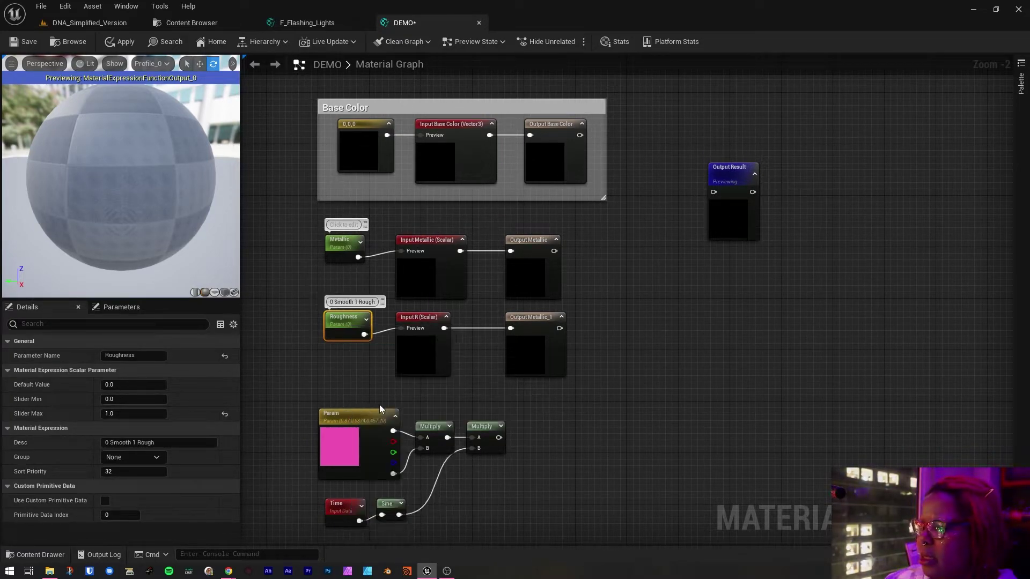
- Rename the duplicated function input and output nodes beside the Roughness parameter as Roughness
click(365, 385)
click(429, 365)
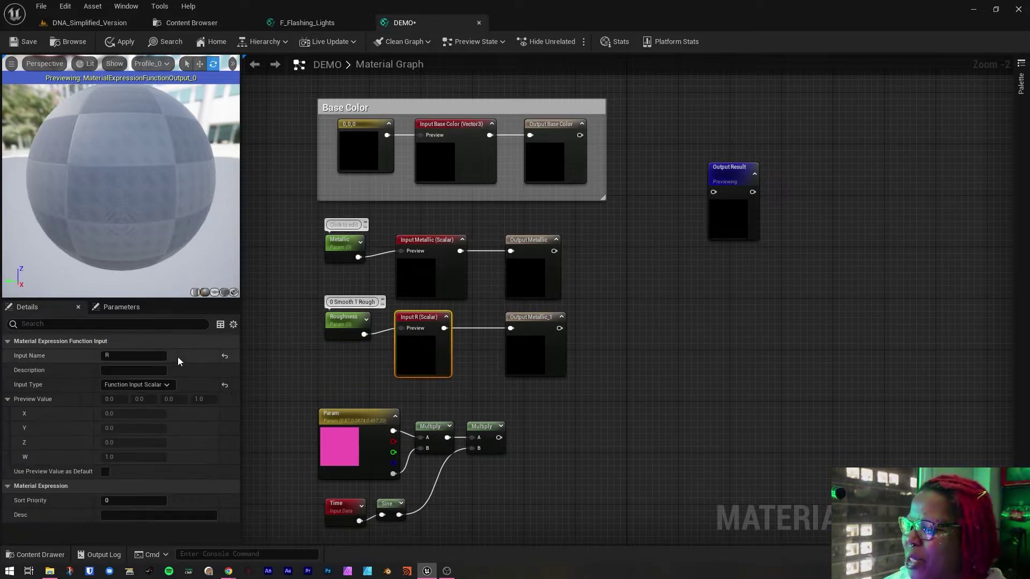
click(352, 328)
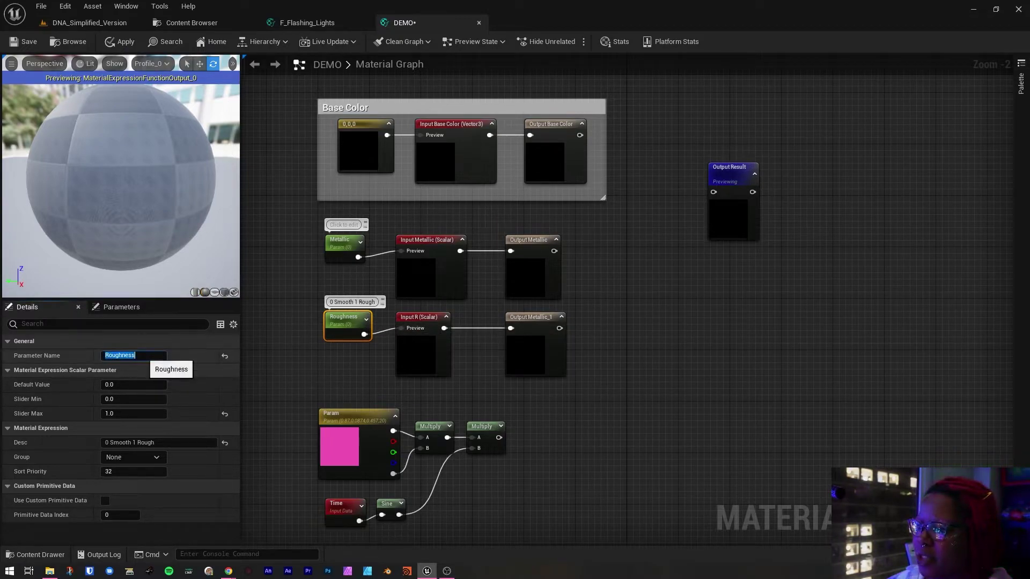
click(421, 356)
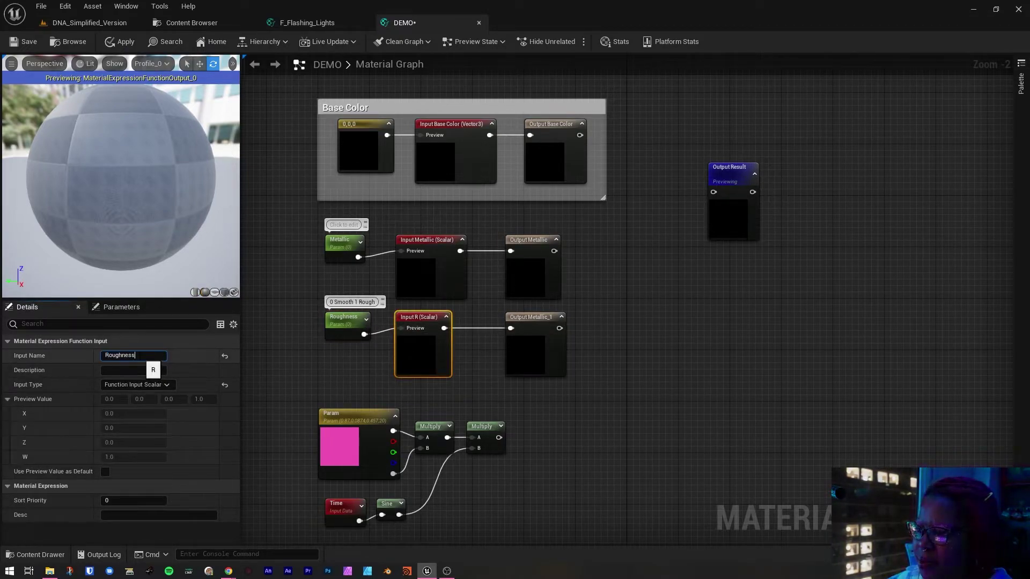
click(535, 349)
click(134, 356)
key(ctrl+v)
click(613, 368)
- Shift the Metallic and Roughness node rows together slightly to the left beneath the Base Color group
drag(605, 380, 309, 250)
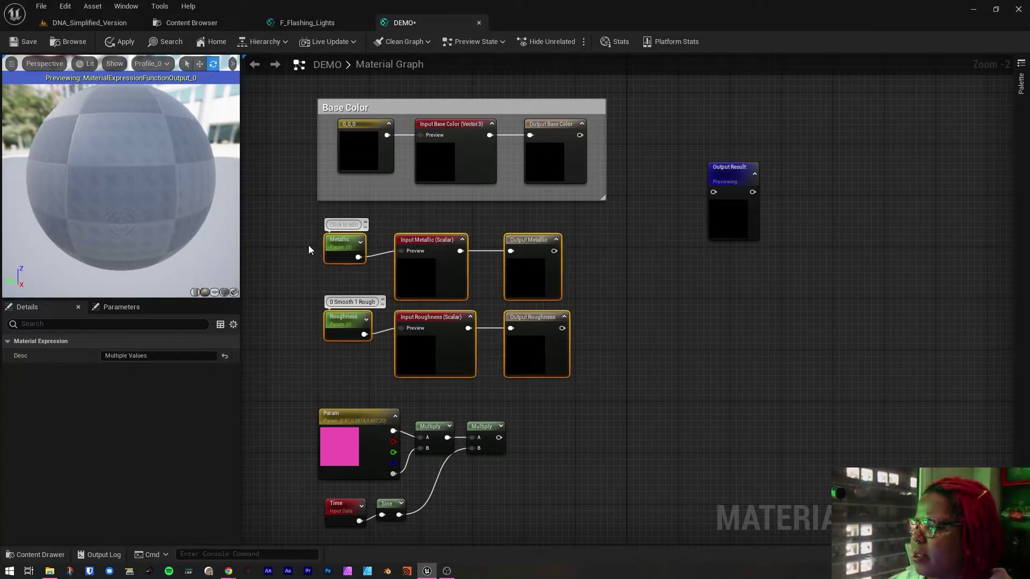
drag(438, 264, 424, 265)
click(622, 402)
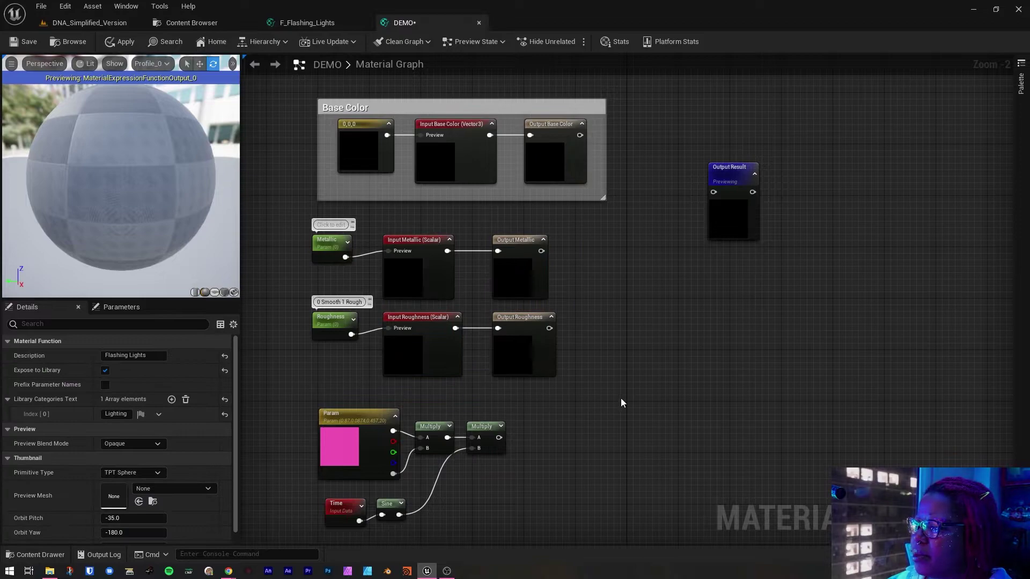
- Move the Param, Multiply, Time and Sine nodes down to leave free space below the Roughness row
right_drag(628, 467, 638, 349)
drag(309, 304, 650, 501)
drag(513, 339, 511, 401)
click(587, 413)
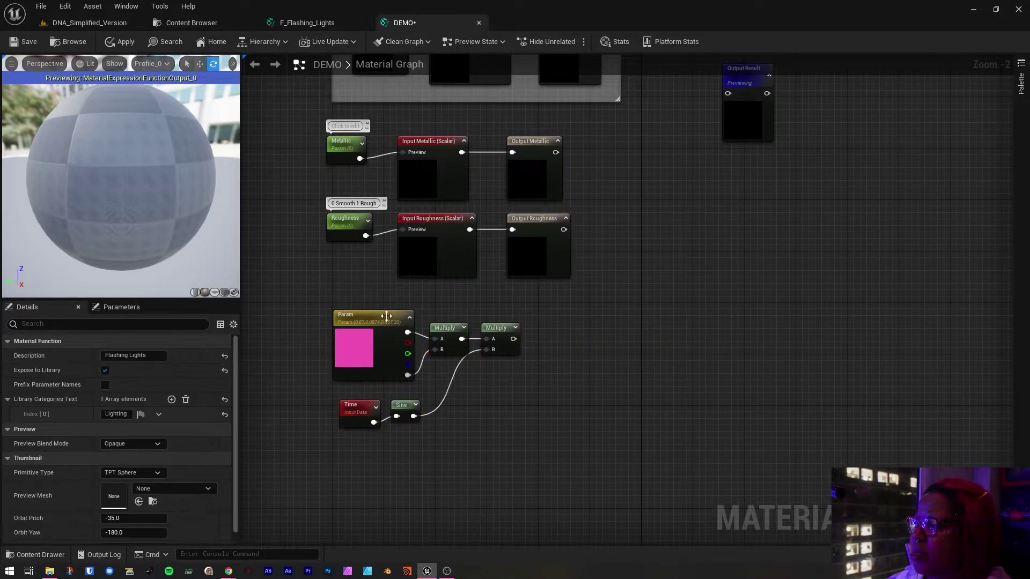
drag(294, 300, 528, 448)
drag(498, 336, 499, 452)
click(501, 340)
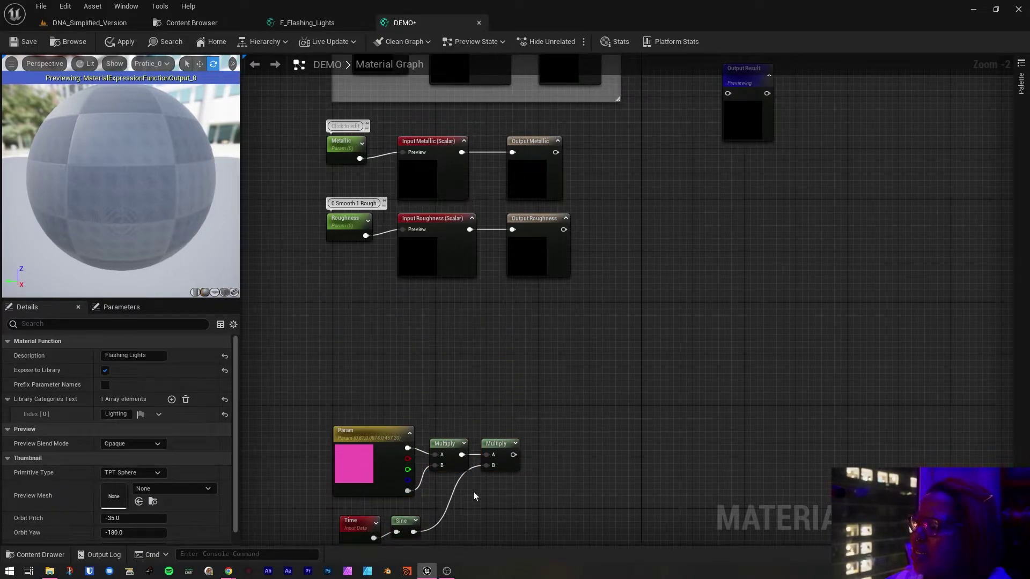
- Wrap DEMO's Metallic and Roughness rows in comment boxes titled Metallic and Roughness, following the grouping in F_Flashing_Lights
click(307, 22)
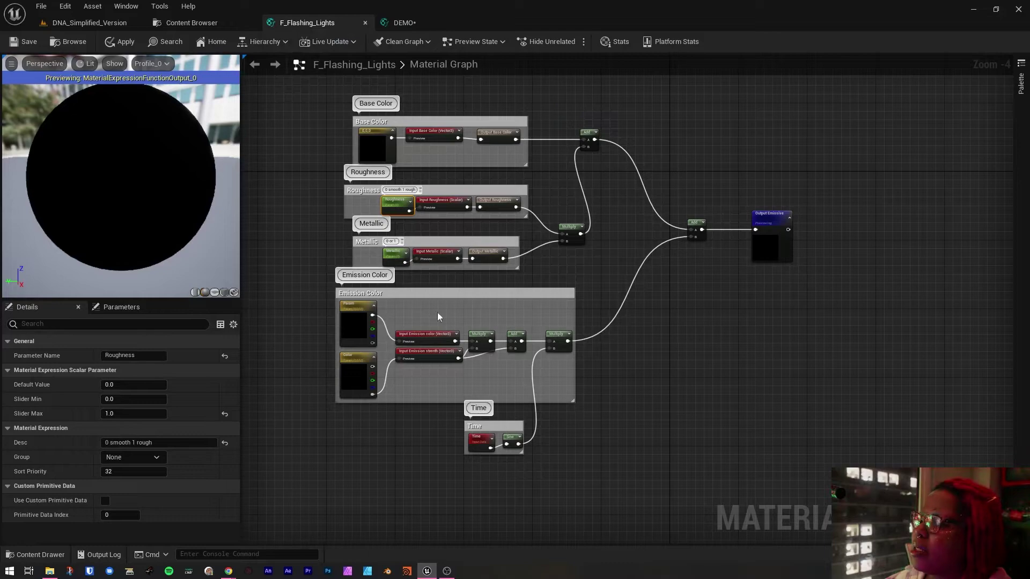
click(420, 239)
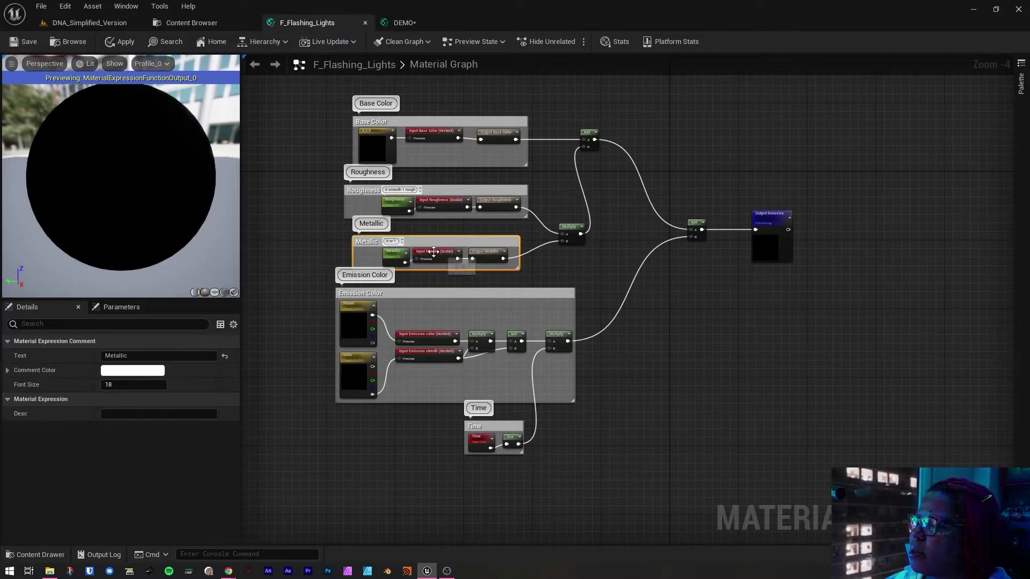
click(416, 24)
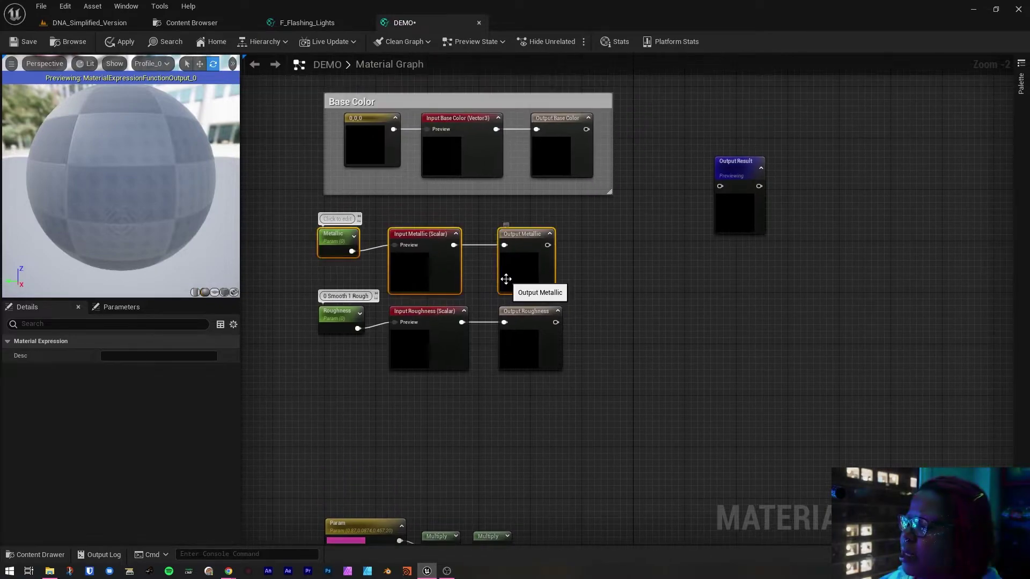
key(ctrl+v)
drag(563, 467, 309, 388)
key(c)
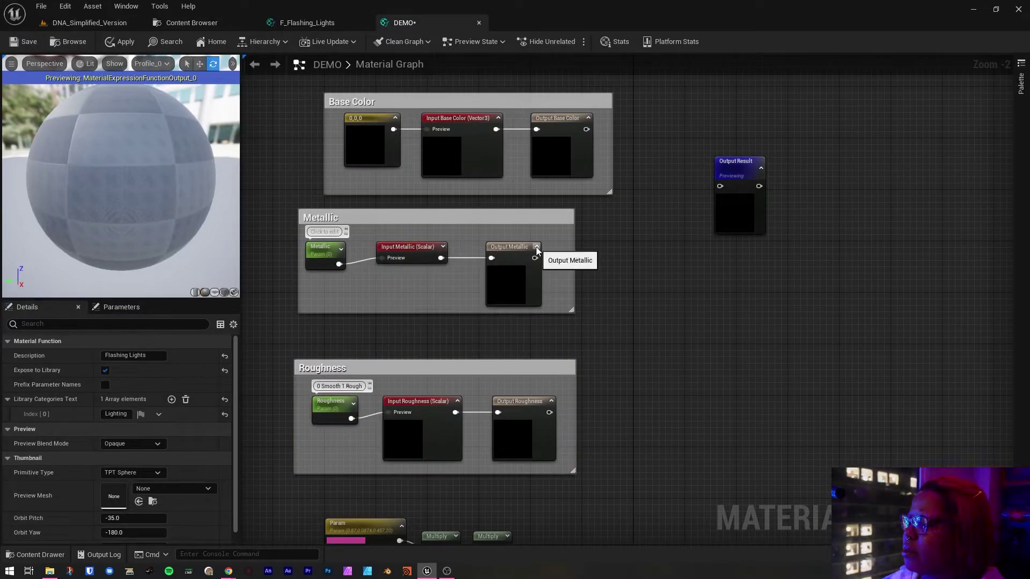
- Collapse the previews of the input and output nodes in the Base Color, Metallic and Roughness groups
click(537, 247)
click(457, 398)
click(457, 401)
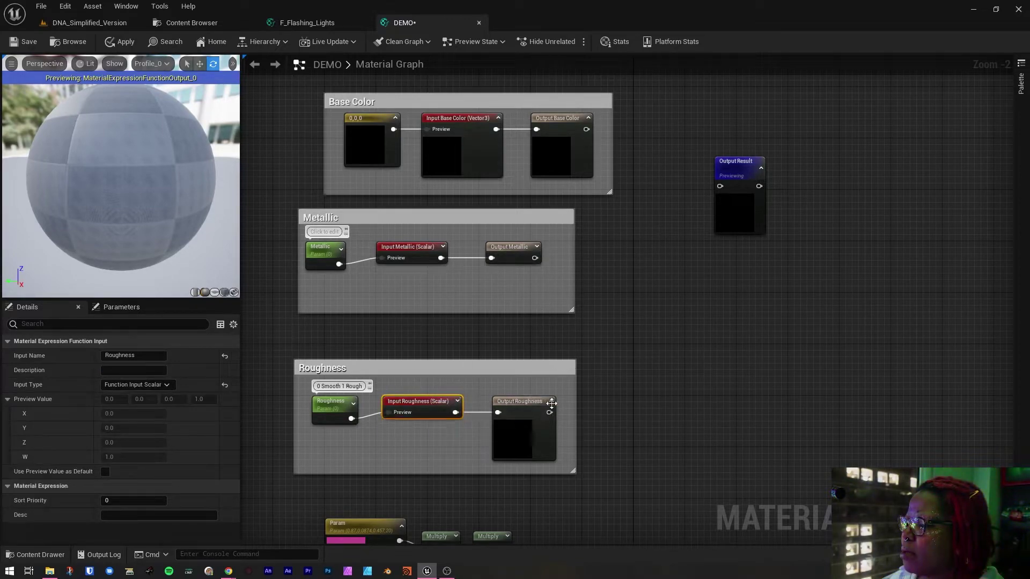
click(551, 401)
click(588, 118)
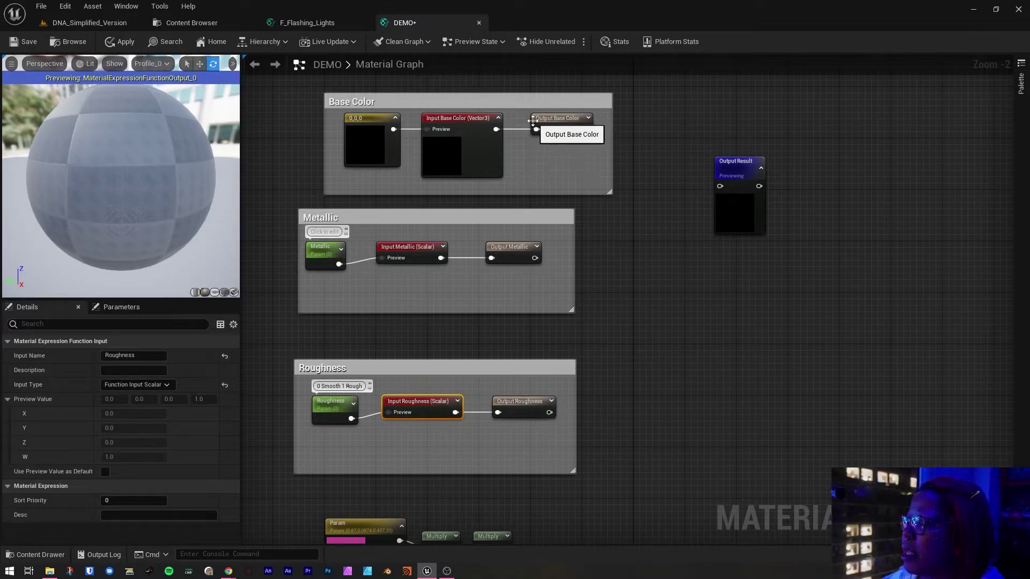
click(498, 119)
click(498, 118)
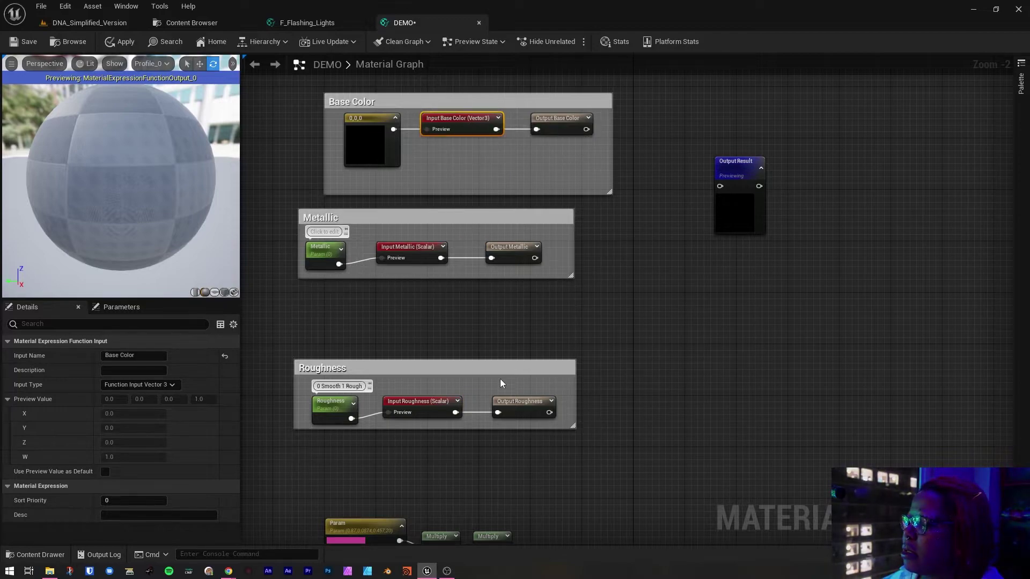
- Move the Roughness group up beneath Metallic and align both groups with the left edge of Base Color
drag(668, 451, 296, 303)
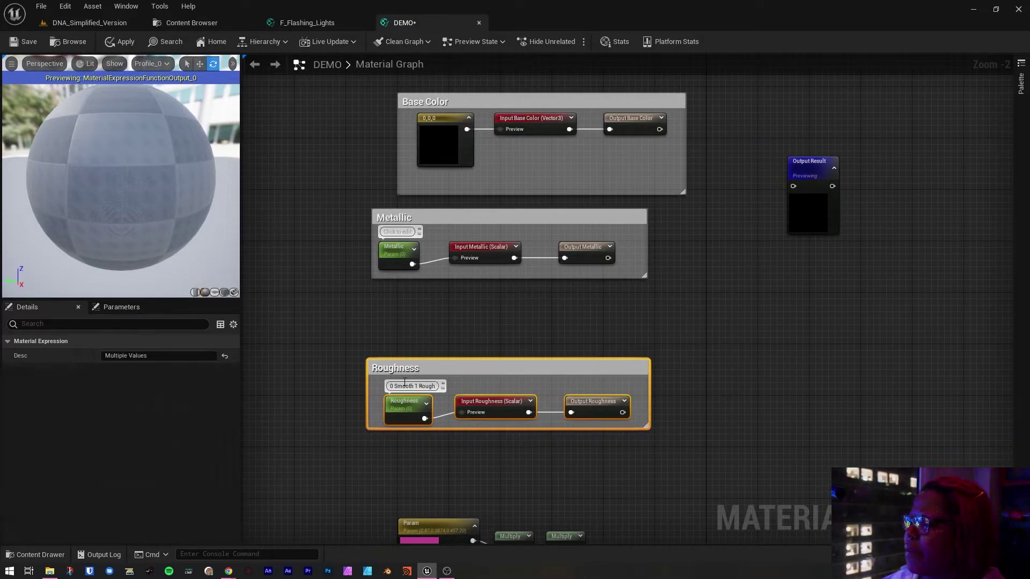
drag(413, 369, 449, 310)
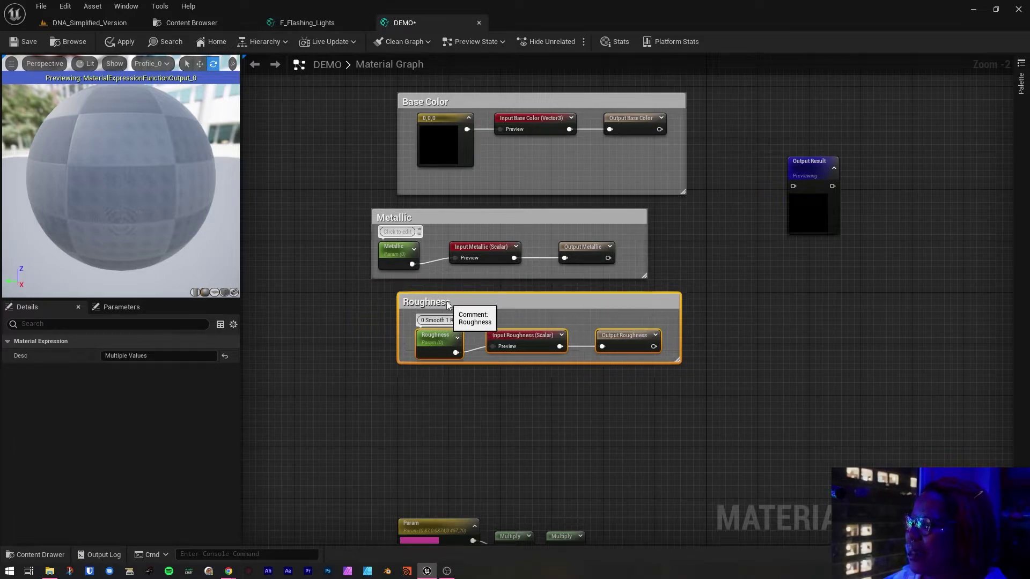
drag(319, 221, 633, 217)
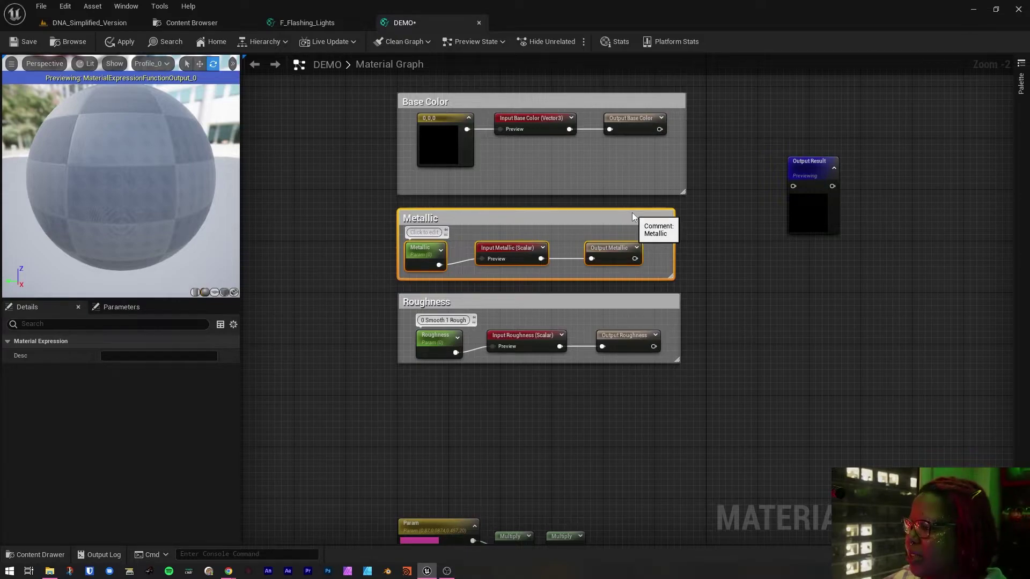
click(616, 371)
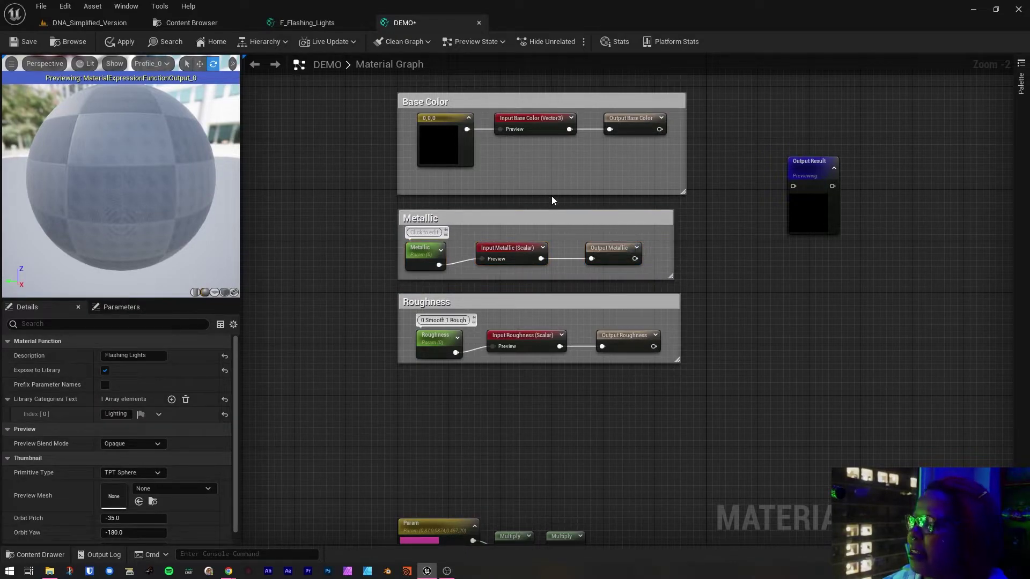
- Shorten the Base Color comment box and move the Metallic and Roughness groups up to close the gaps
drag(551, 189, 552, 167)
drag(636, 409, 419, 191)
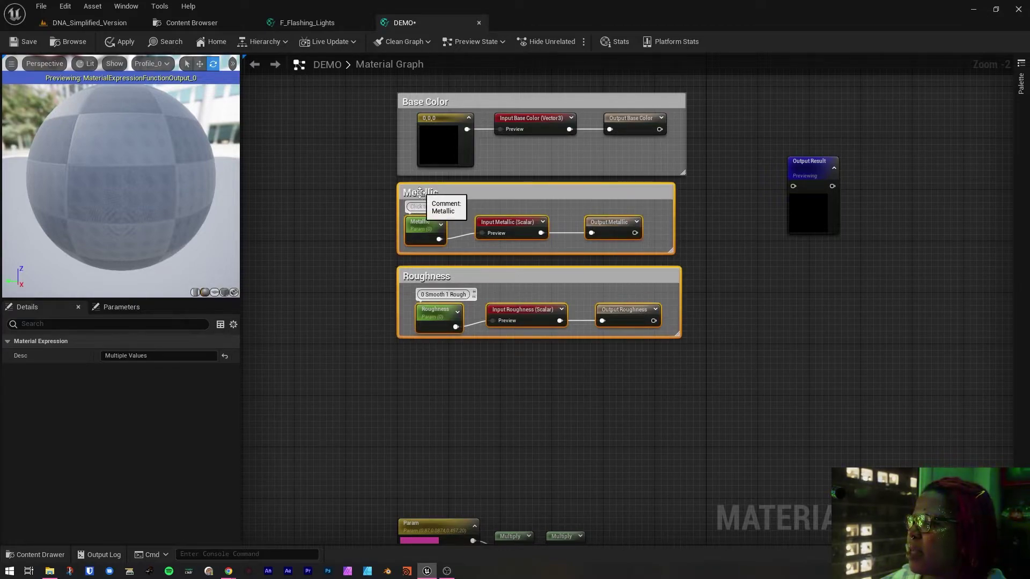
click(440, 366)
drag(719, 327, 413, 268)
click(454, 334)
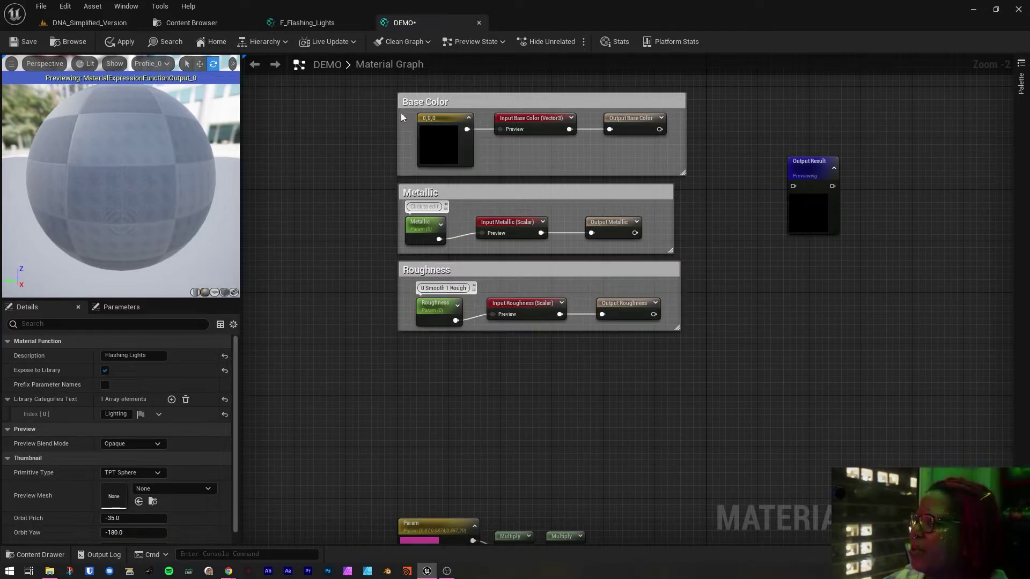
- Narrow the Base Color, Metallic and Roughness comment boxes to fit closely around their nodes
drag(404, 113, 417, 113)
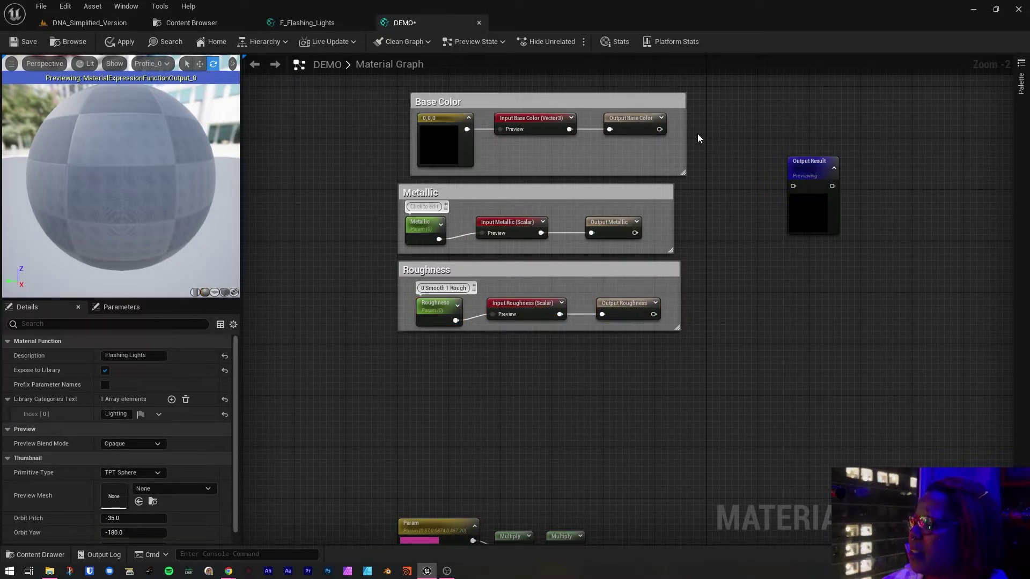
drag(672, 129, 666, 129)
drag(673, 226, 660, 225)
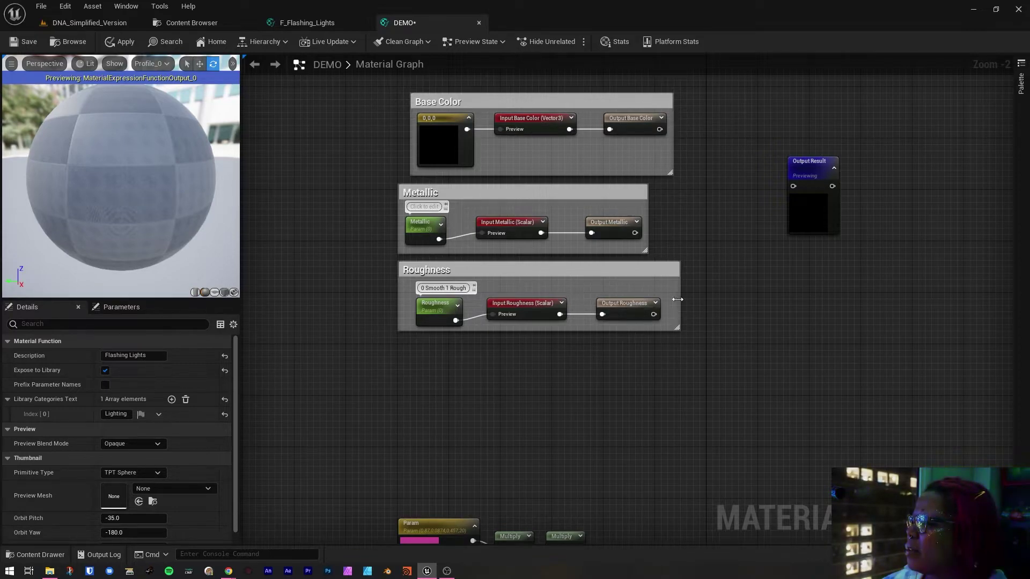
drag(680, 299, 668, 298)
click(446, 266)
- Bring the Param network up beneath the Roughness group and move both Multiply nodes well to the right of Param
right_drag(446, 265, 346, 271)
drag(408, 495, 517, 424)
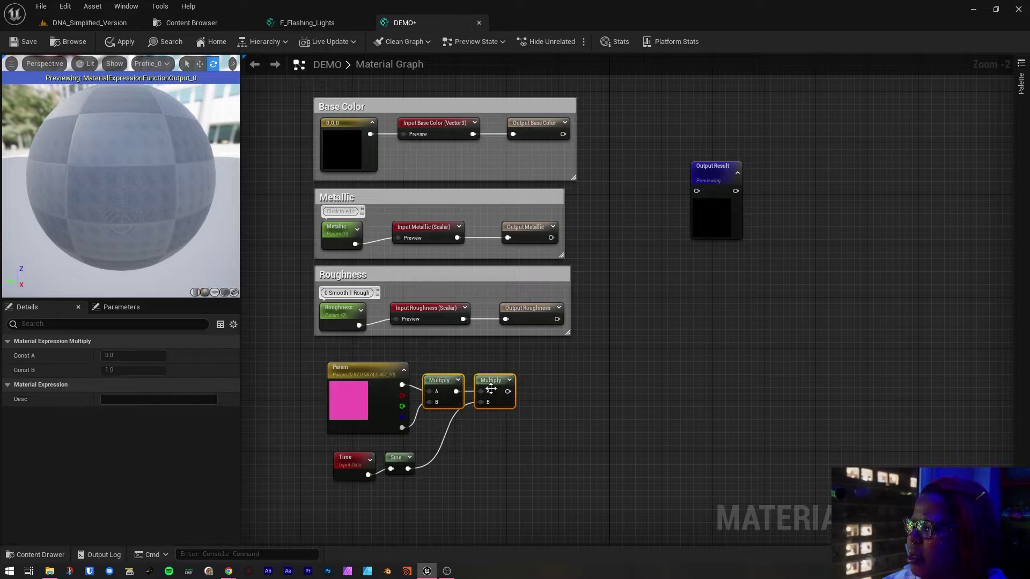
drag(503, 385, 637, 385)
- Reset the Param vector parameter's default value to 0 in all four channels
click(373, 411)
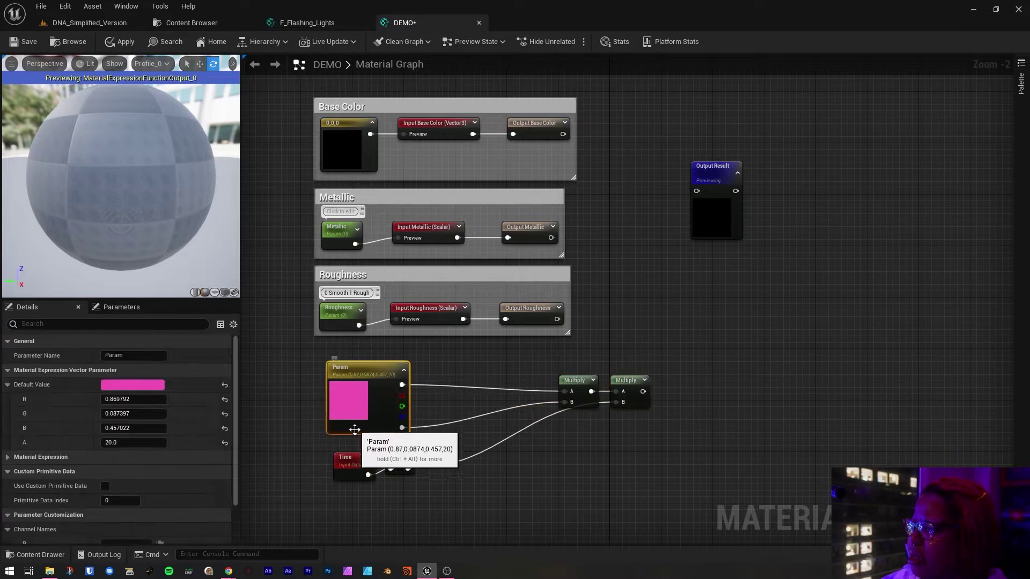
click(225, 386)
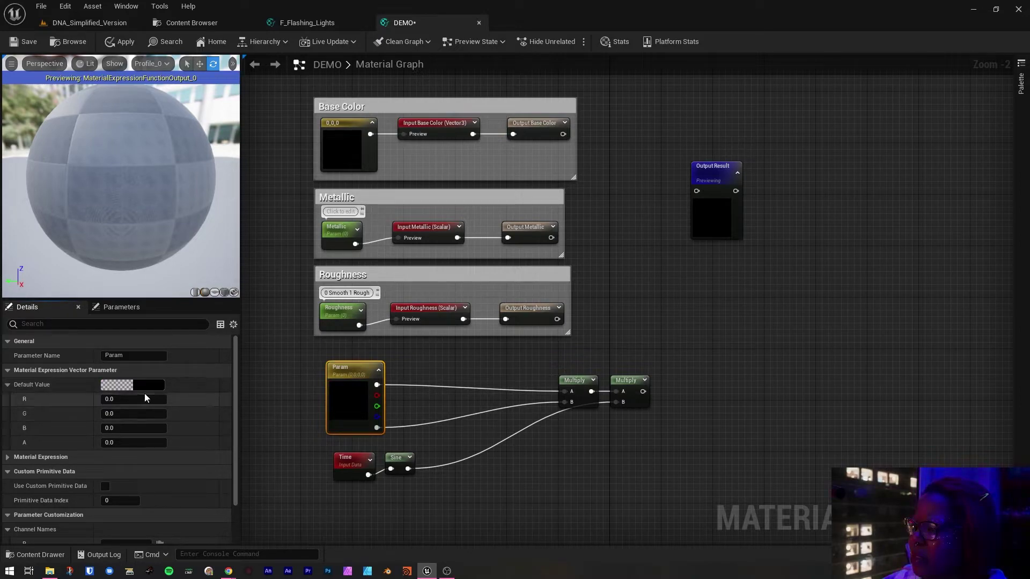
click(421, 405)
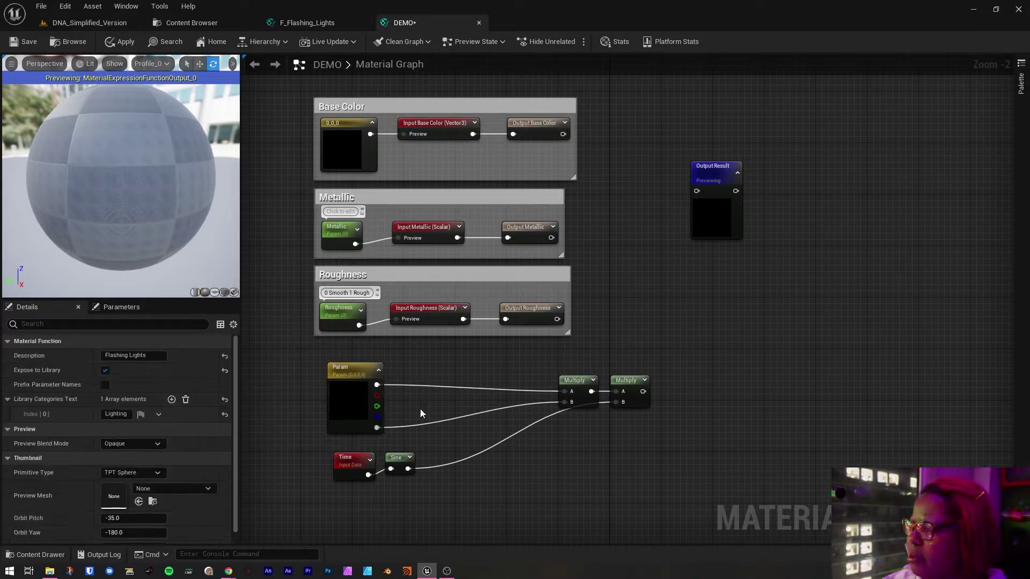
- Move the Time and Sine nodes down and to the right, below the Multiply nodes
drag(329, 444, 456, 508)
drag(349, 458, 465, 532)
click(445, 457)
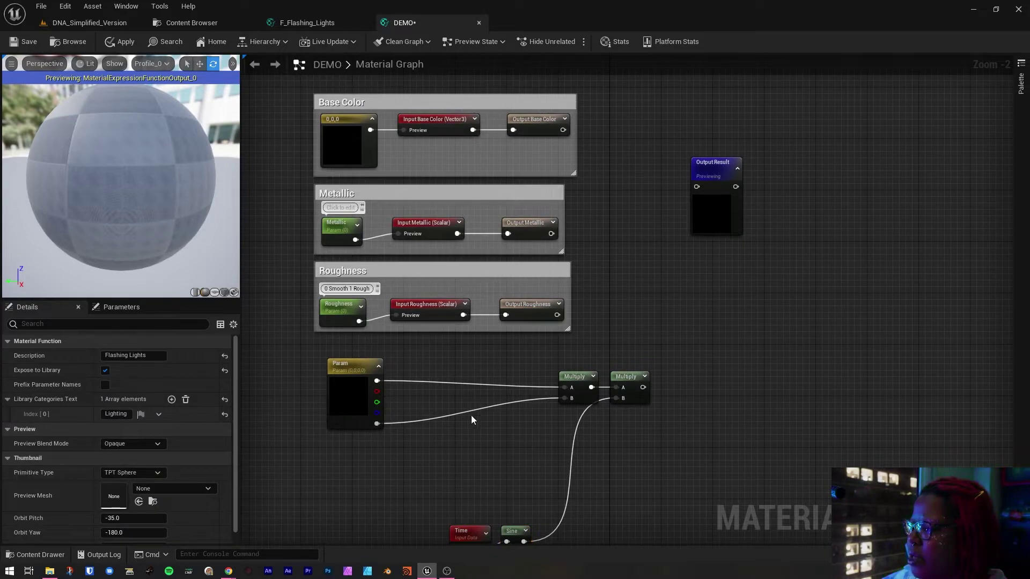
- Duplicate the Input Roughness function input once and place the copy below the Roughness group, between Param and the first Multiply node
click(406, 301)
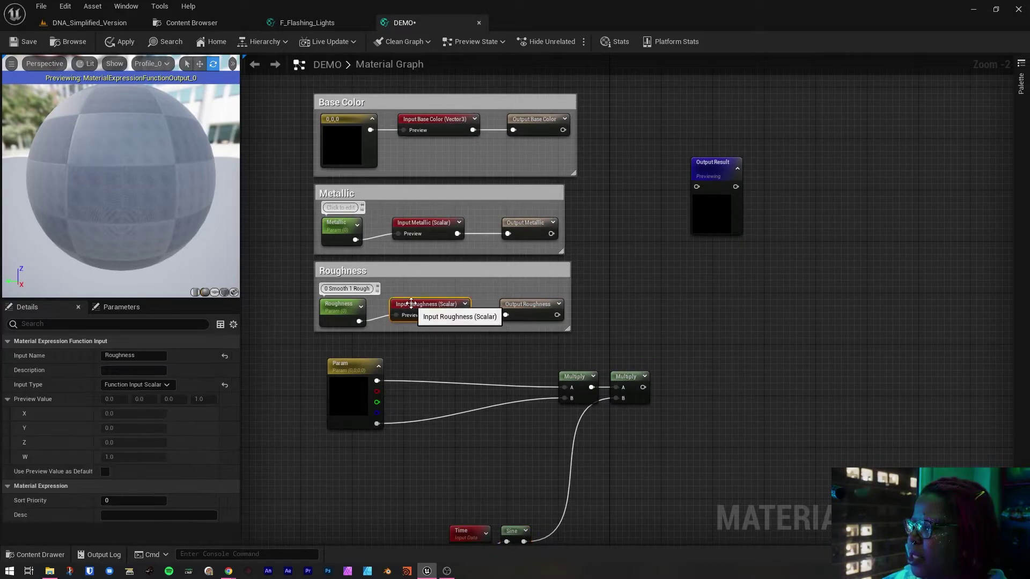
right_click(417, 444)
click(414, 305)
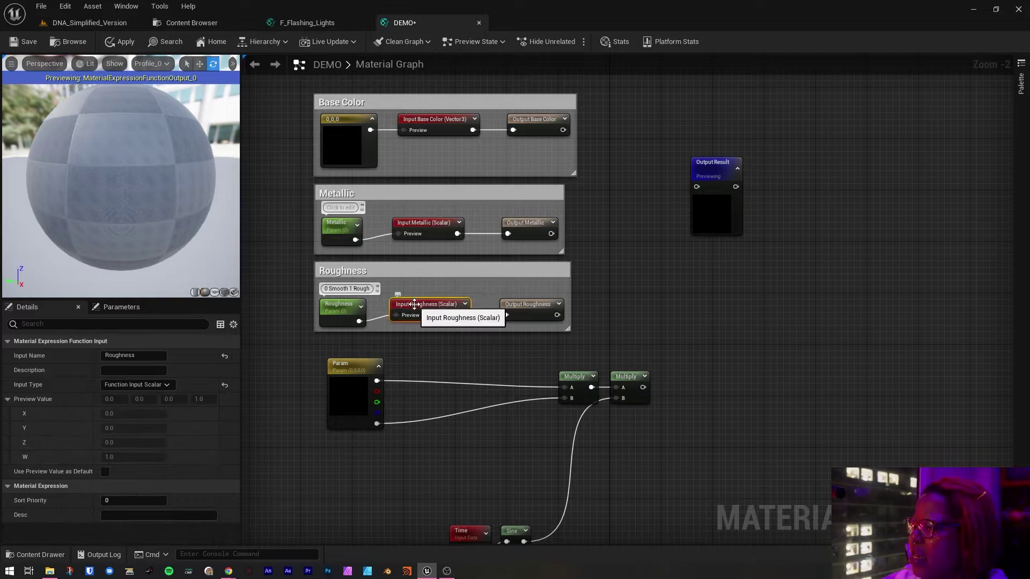
click(320, 22)
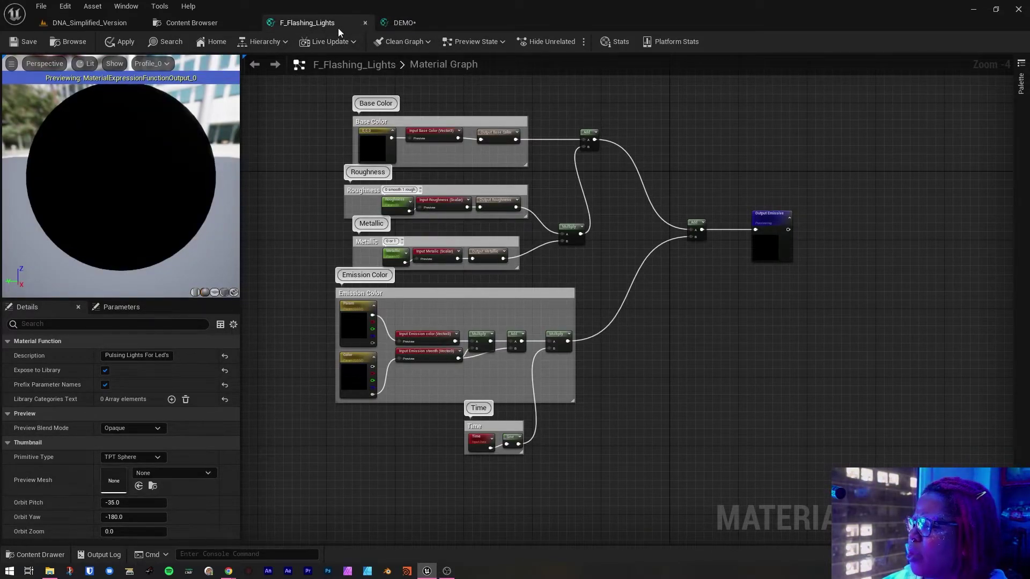
click(432, 26)
click(412, 305)
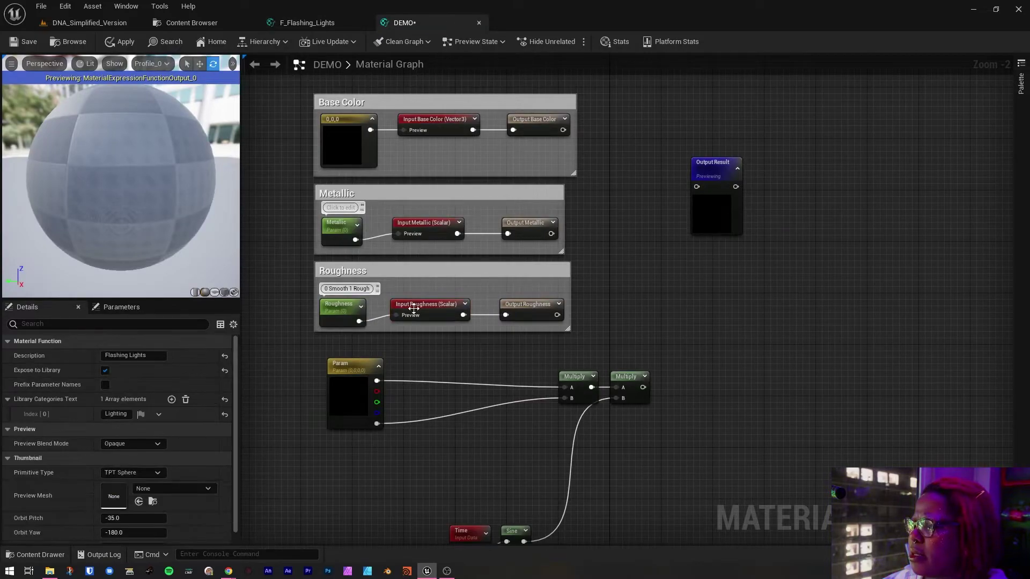
key(ctrl+w)
key(ctrl+w)
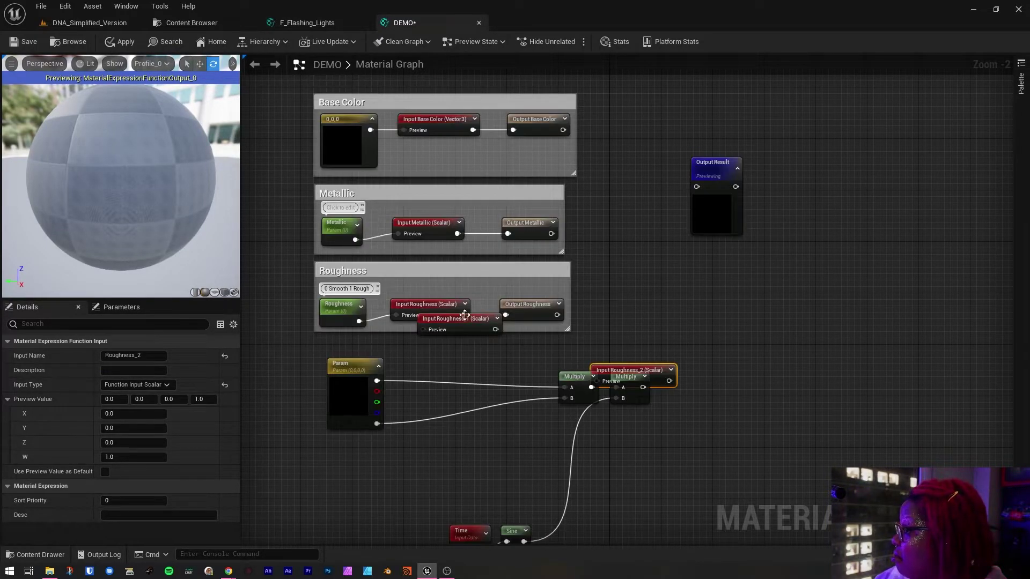
key(Delete)
drag(478, 323, 483, 359)
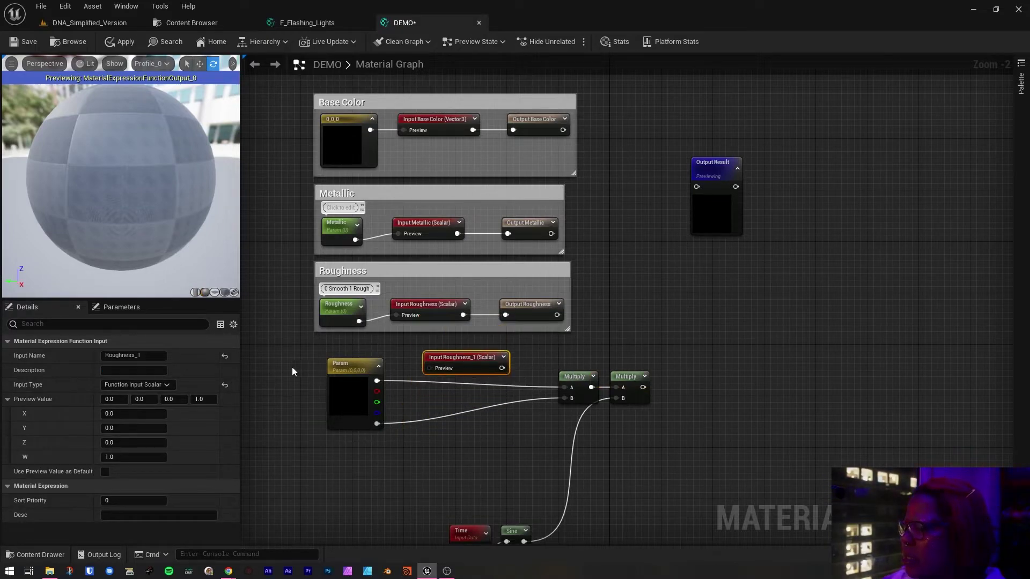
- Rename the copied function input to Emission Color and set its input type to Function Input Vector 3
click(134, 356)
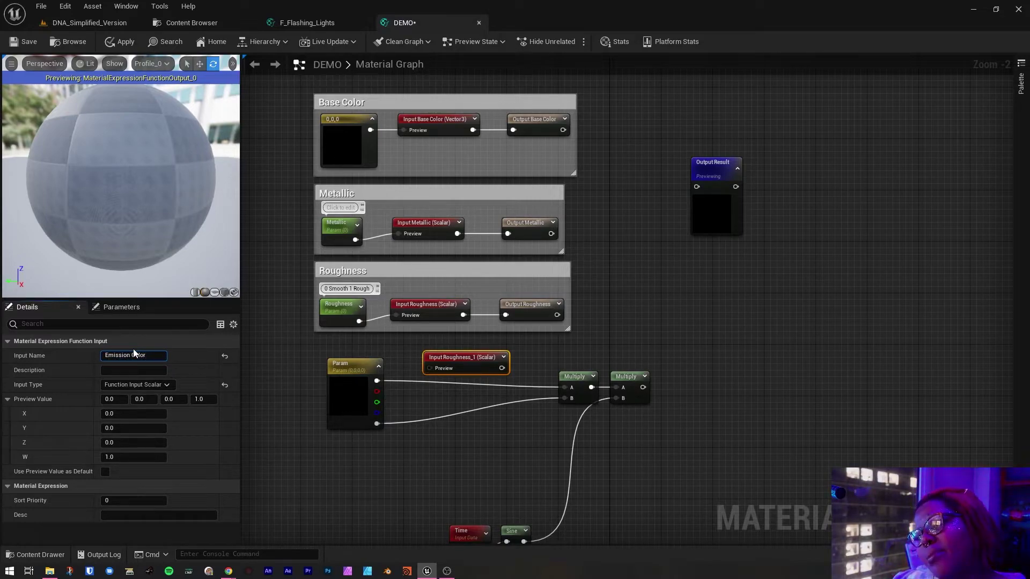
key(Return)
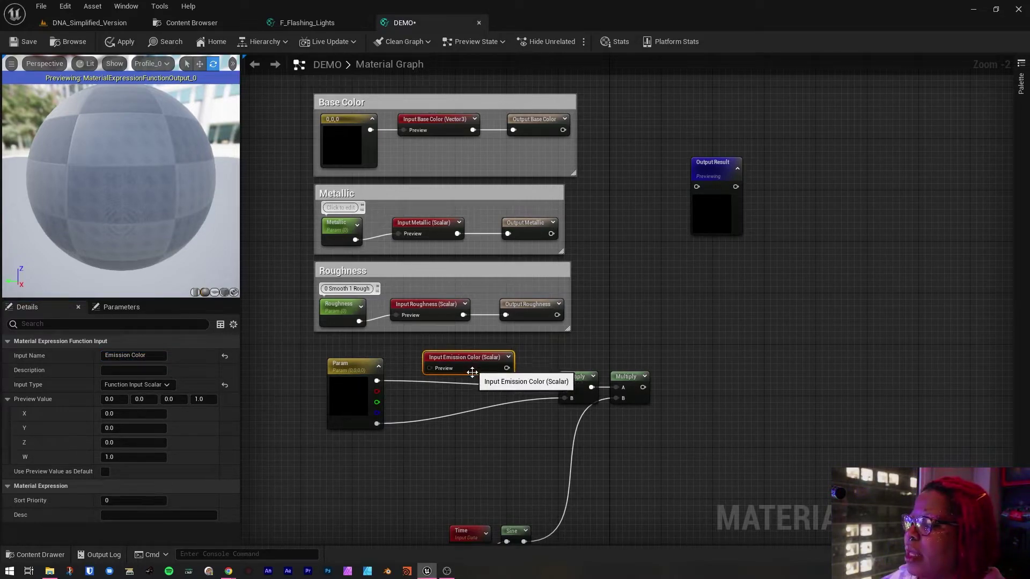
click(150, 386)
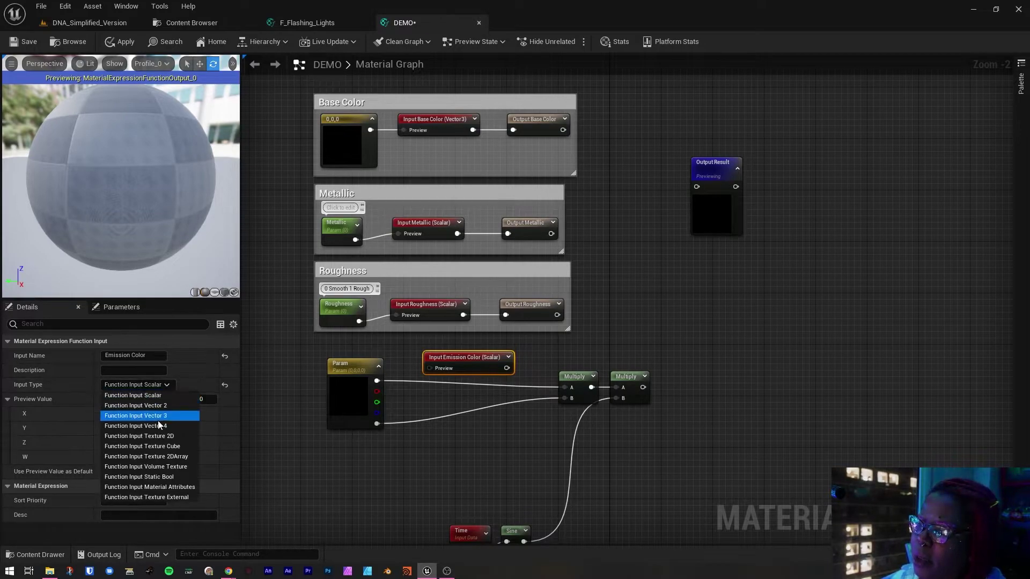
click(161, 416)
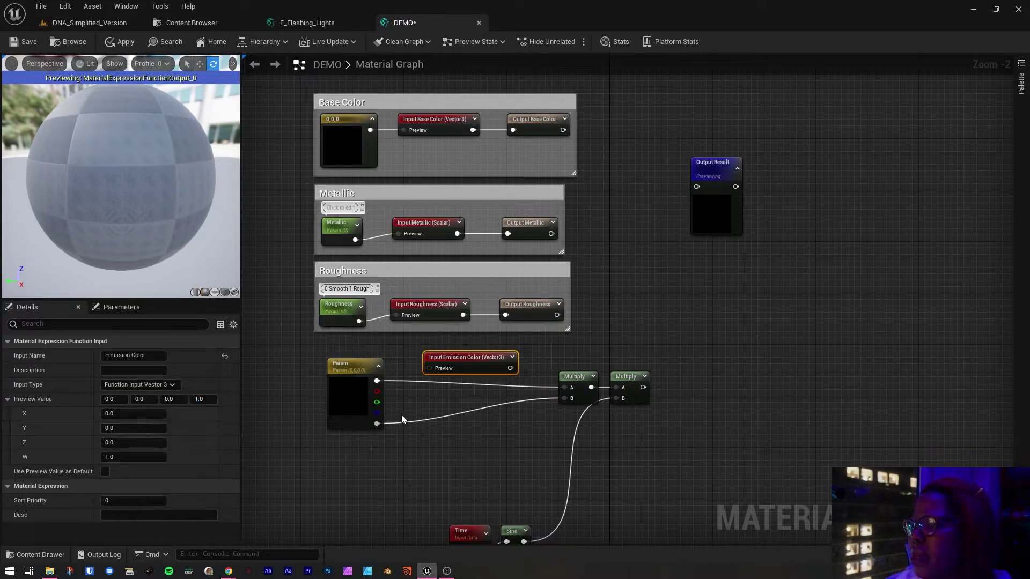
- Duplicate the Emission Color input, place the copy directly beneath it, and name the copy Emission Strength
key(ctrl+d)
drag(471, 406, 439, 406)
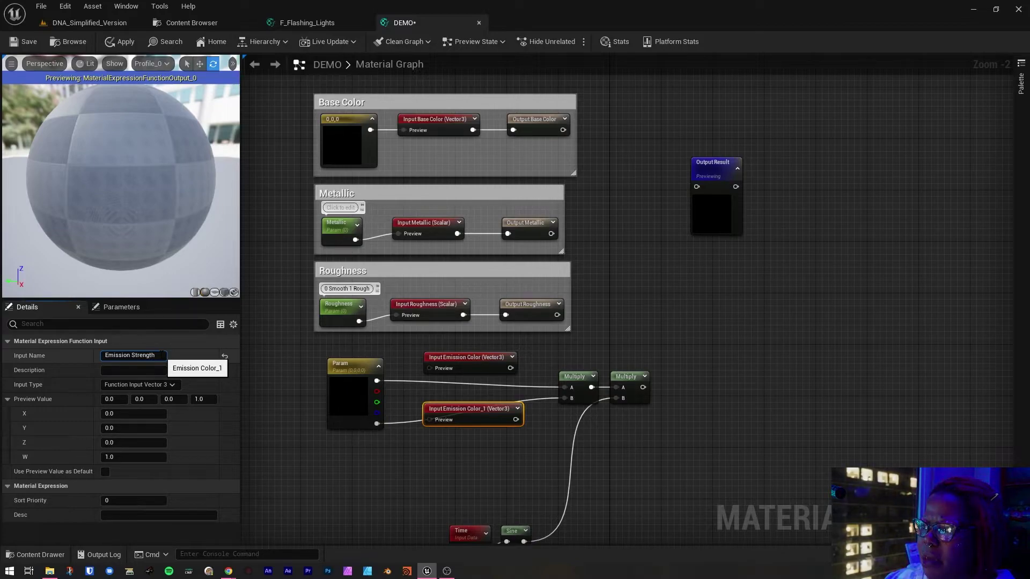
key(Return)
click(382, 490)
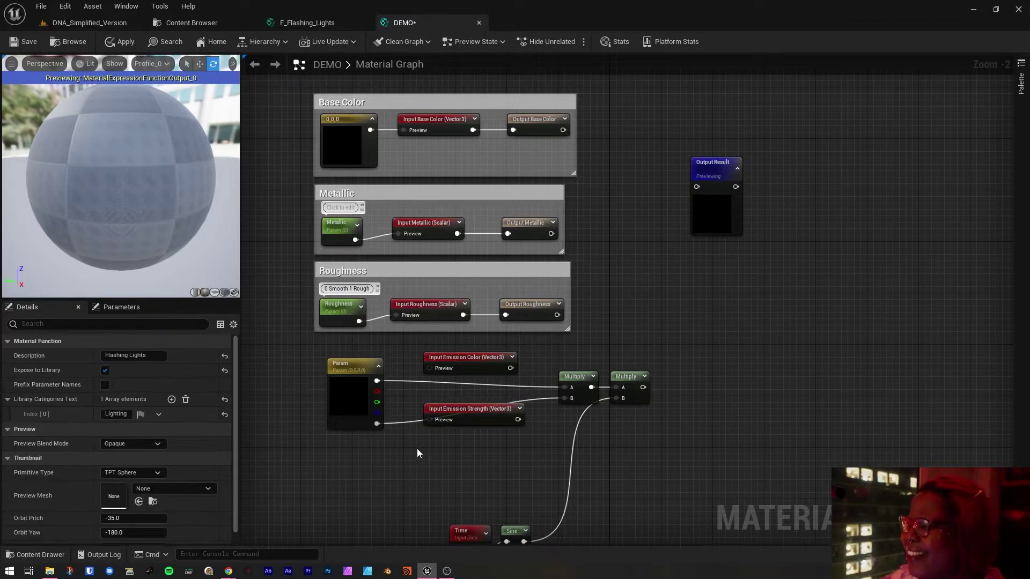
- Connect Param's RGB output to Emission Color's Preview pin and its alpha output to Emission Strength's Preview pin, and lower the Emission Strength node slightly
drag(377, 380, 430, 368)
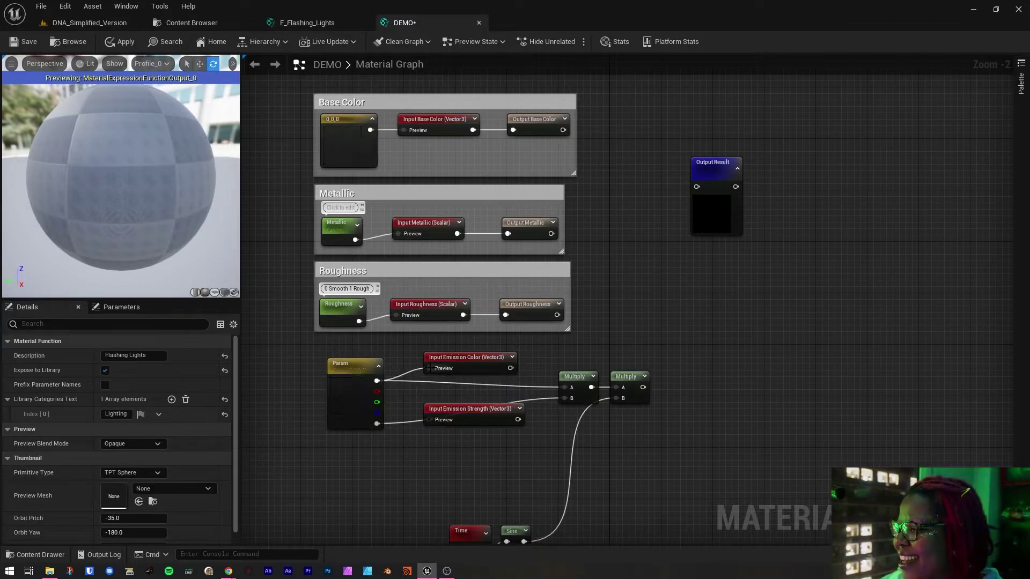
drag(381, 422, 430, 420)
drag(522, 425, 514, 438)
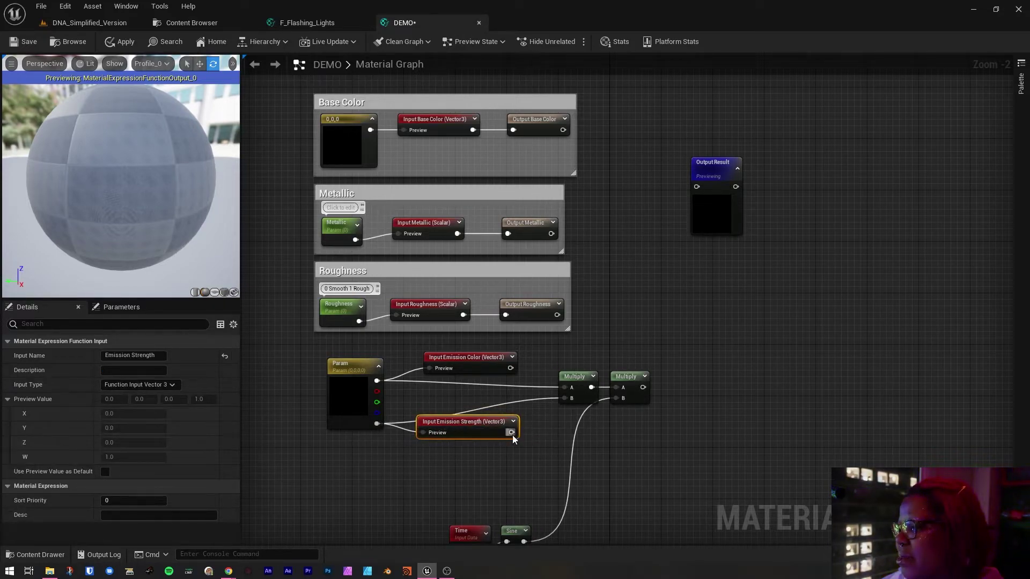
- Move both Multiply nodes together further right to leave space after the emission inputs
click(574, 376)
shift+click(625, 382)
drag(628, 382, 682, 380)
click(584, 506)
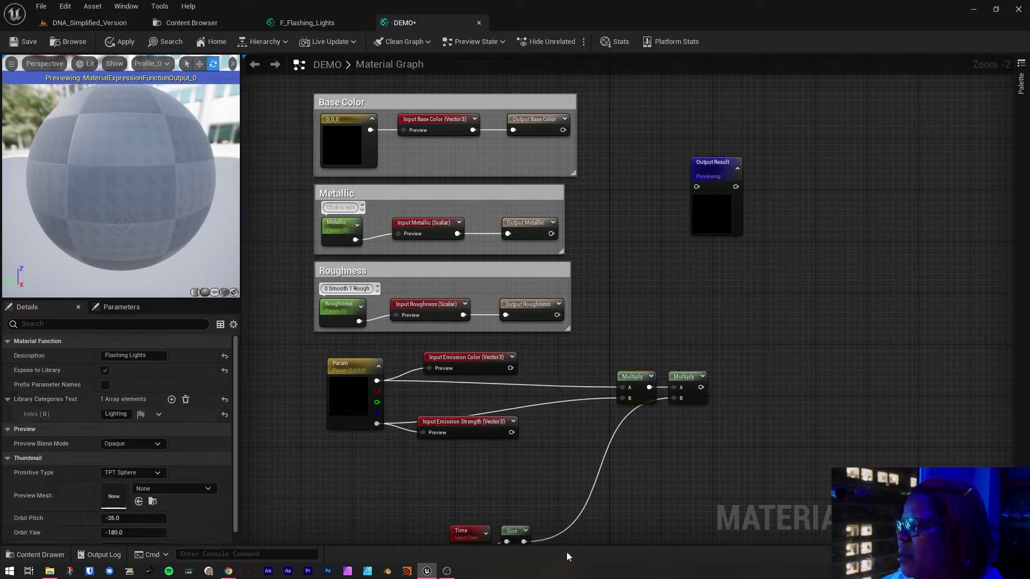
- Examine how the emission inputs, Multiply and Add nodes are wired in the Emission Color group of F_Flashing_Lights
click(333, 22)
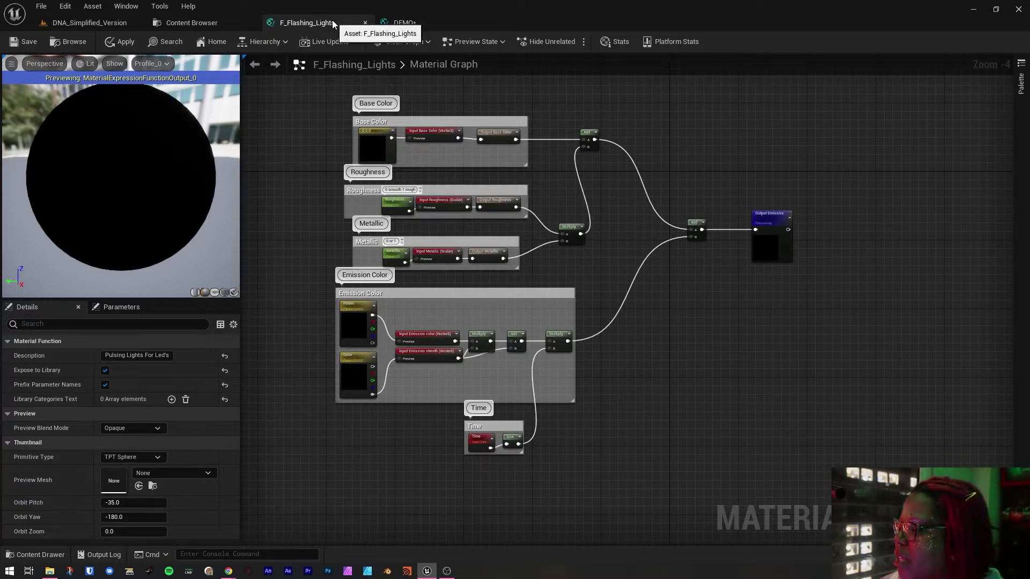
click(480, 338)
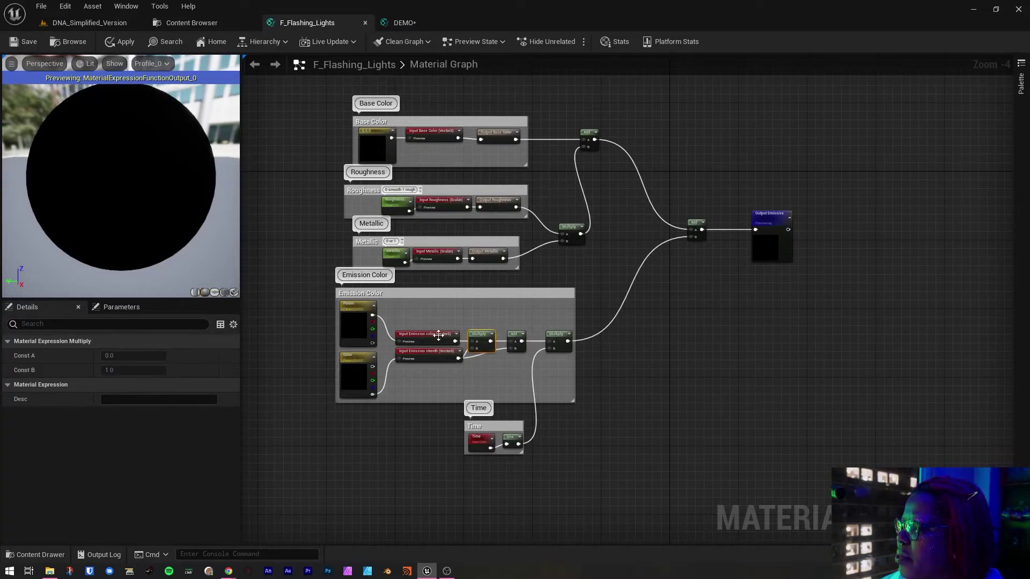
click(440, 336)
click(429, 356)
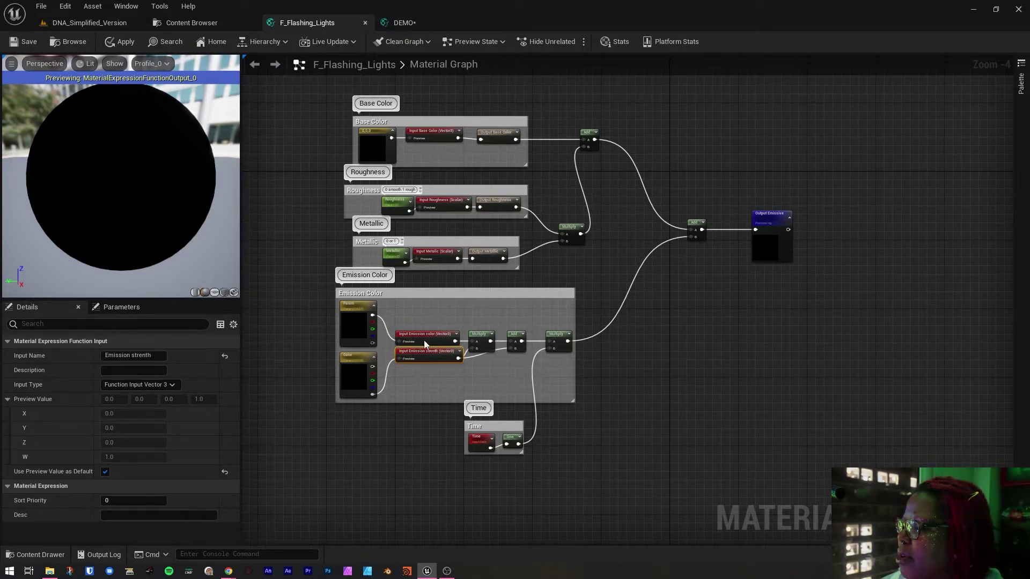
click(514, 335)
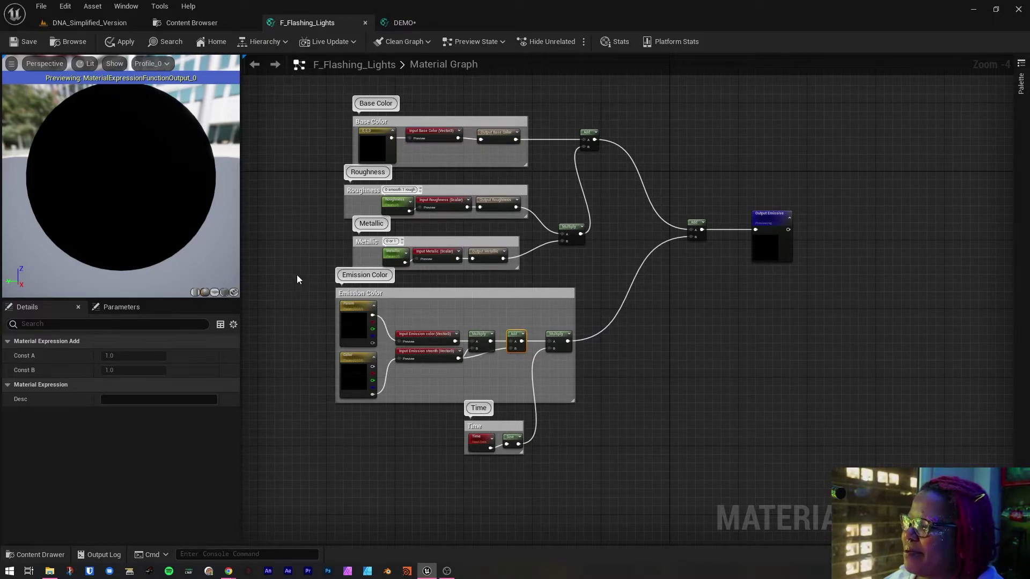
- In F_Flashing_Lights, shift the Emission Color group slightly down and the Time group down and to the left beneath it
drag(294, 292, 559, 379)
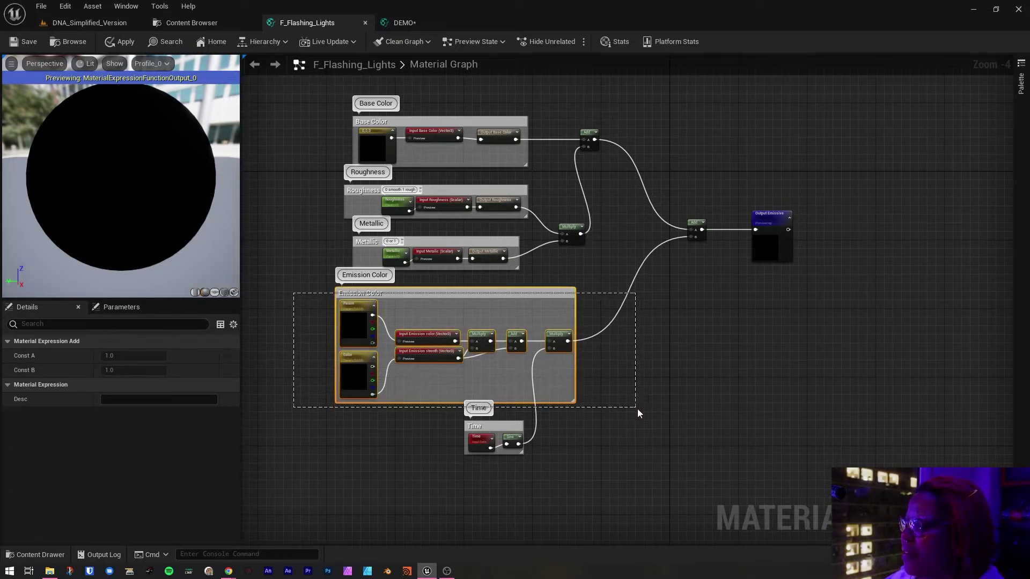
click(483, 426)
drag(482, 406, 477, 436)
drag(303, 288, 563, 387)
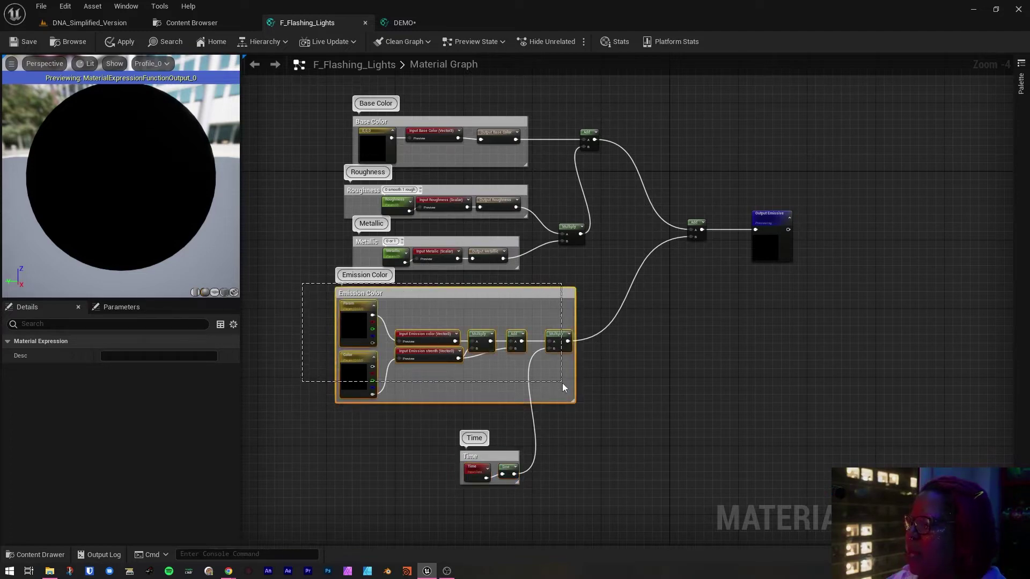
drag(541, 295, 542, 304)
click(582, 455)
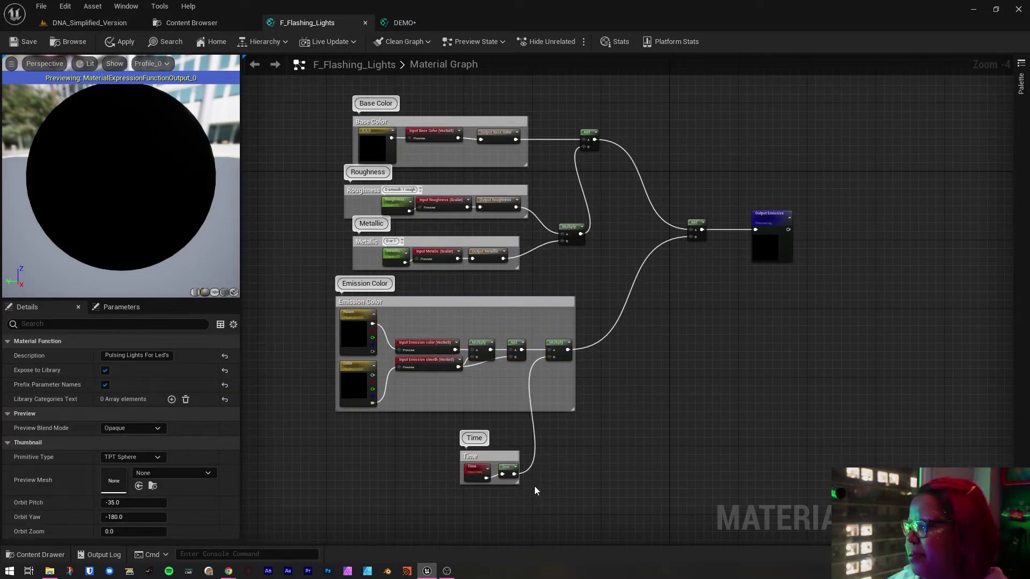
click(486, 456)
drag(485, 456, 468, 448)
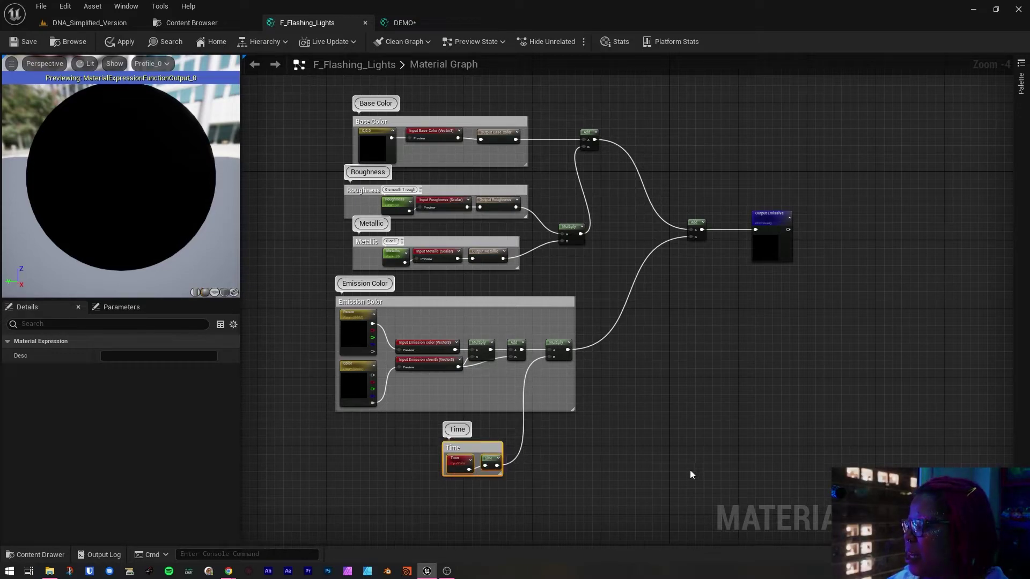
click(584, 328)
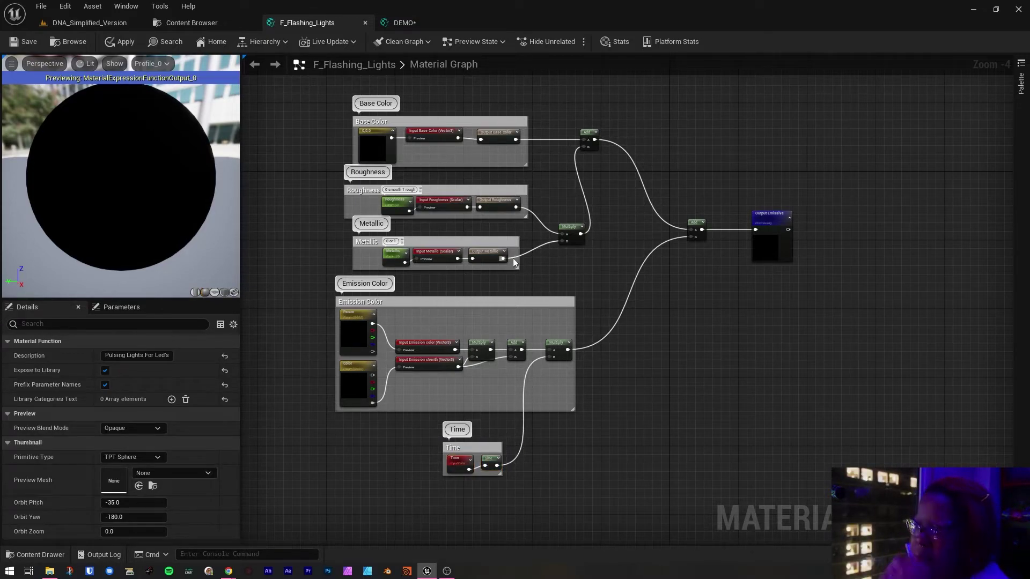
drag(524, 269, 345, 241)
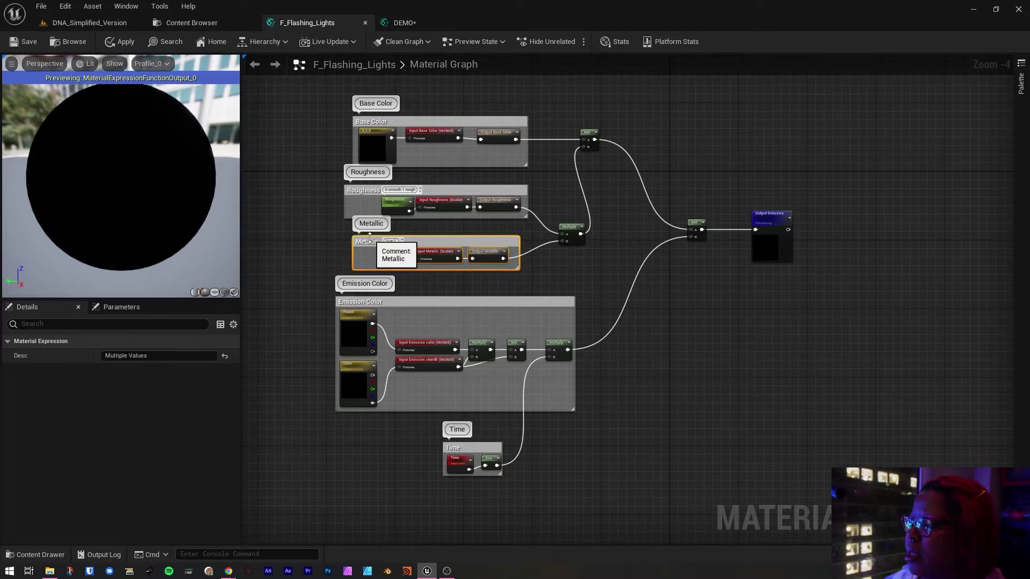
- In DEMO, move the first Multiply beside the emission inputs and feed its A from Emission Color and B from Emission Strength, replacing the direct Param links
click(407, 22)
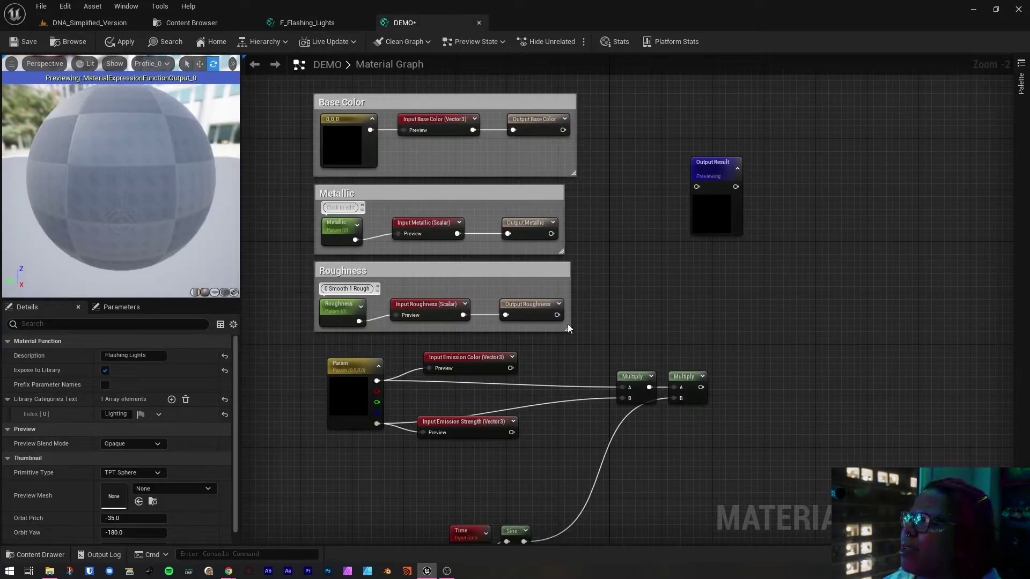
right_drag(570, 462, 544, 368)
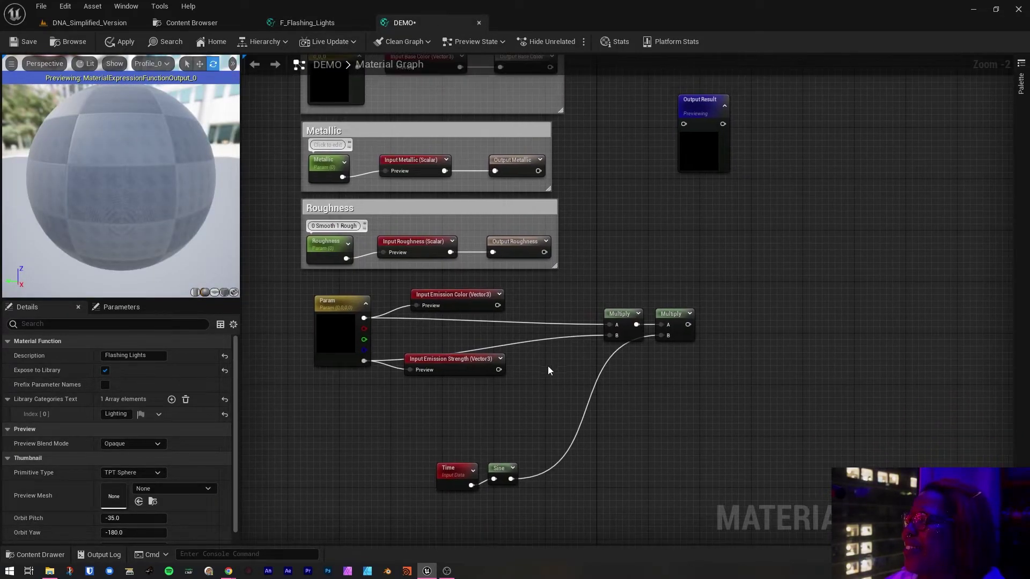
click(292, 26)
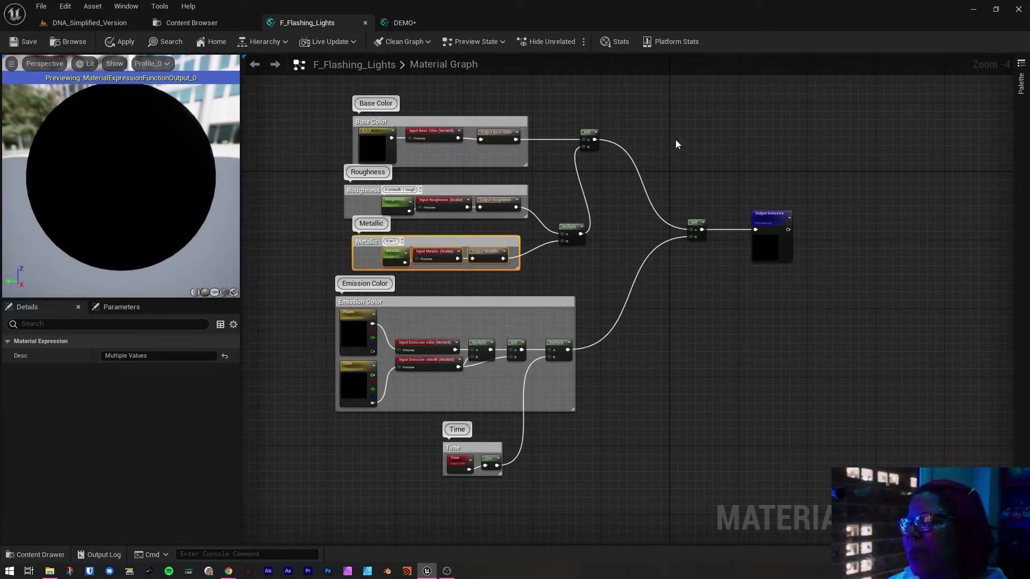
click(404, 22)
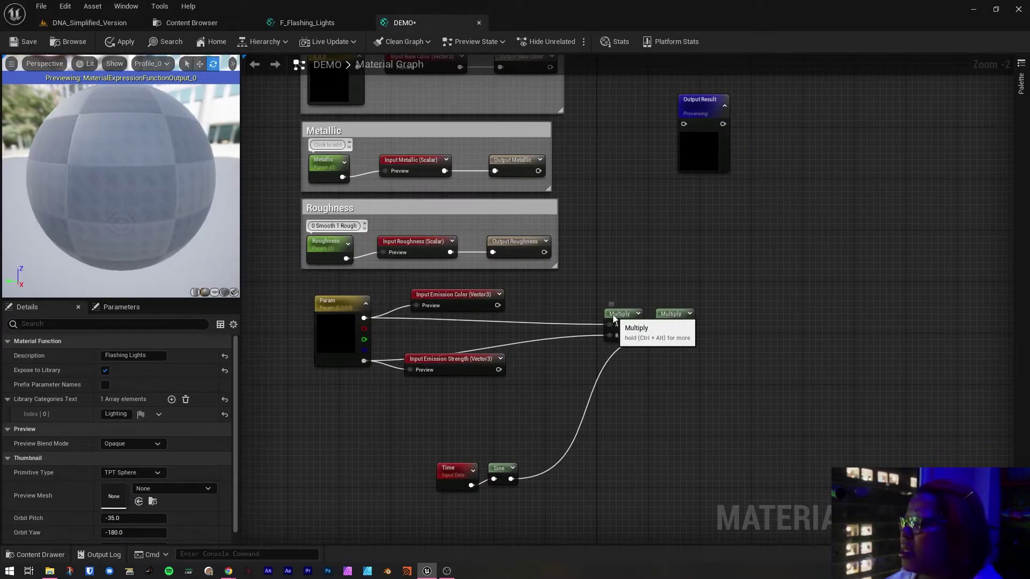
click(556, 320)
drag(556, 320, 504, 313)
click(494, 343)
right_click(539, 318)
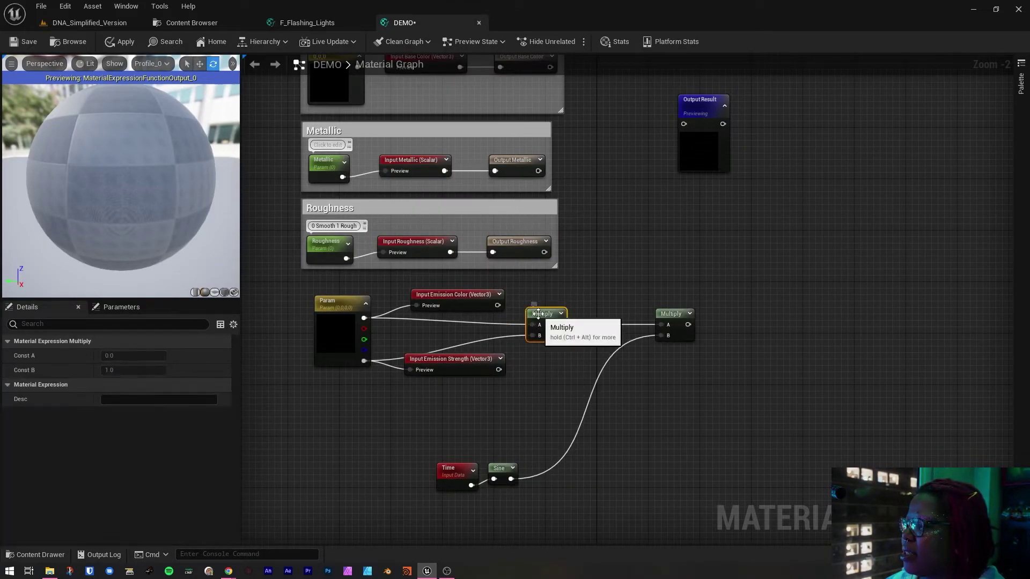
click(581, 358)
drag(532, 325, 499, 369)
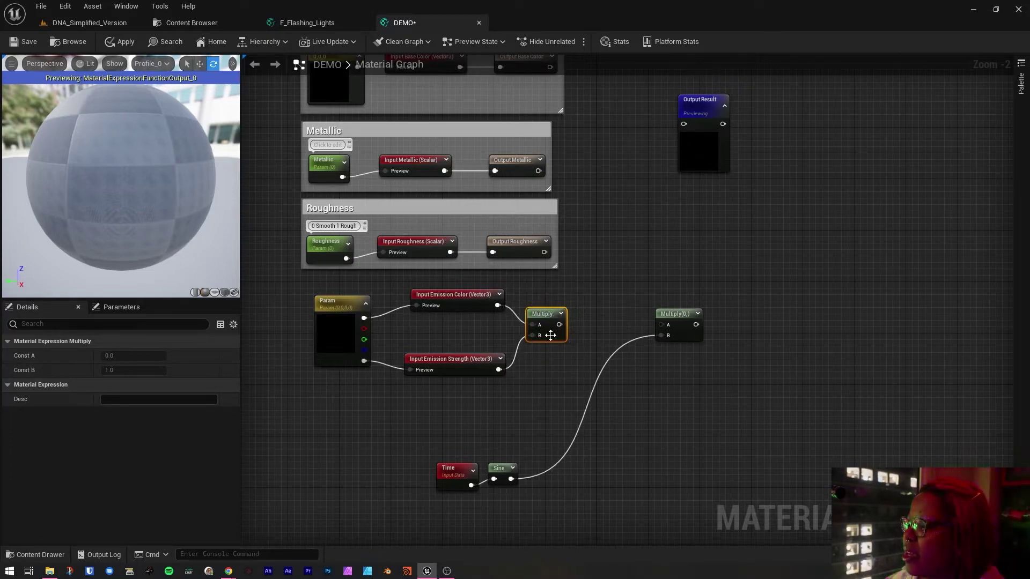
- Add an Add node just right of the first Multiply and connect the Multiply output to its A input
click(603, 326)
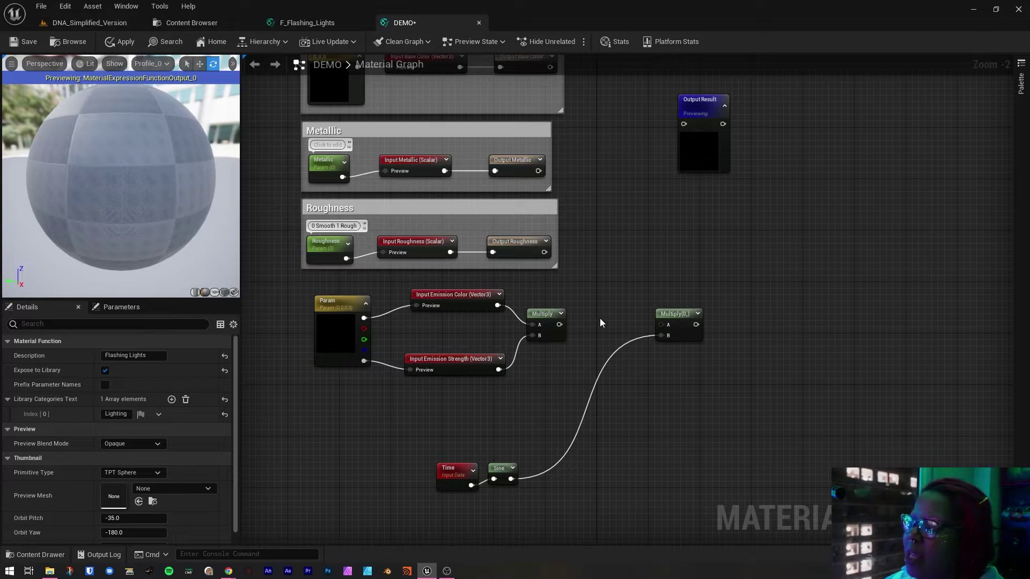
click(601, 317)
drag(613, 325, 591, 315)
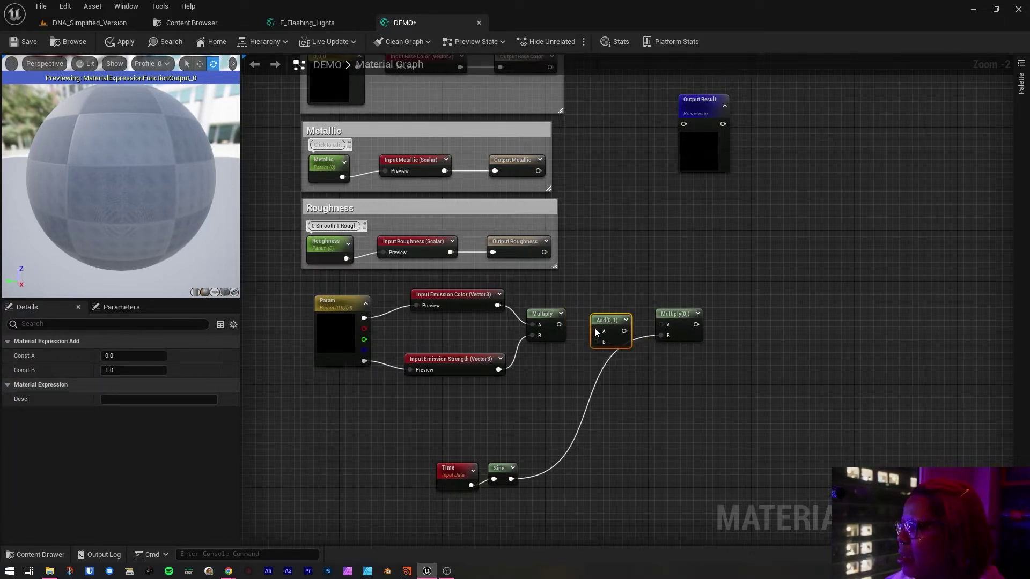
right_click(550, 326)
key(Escape)
click(580, 302)
drag(559, 324, 585, 324)
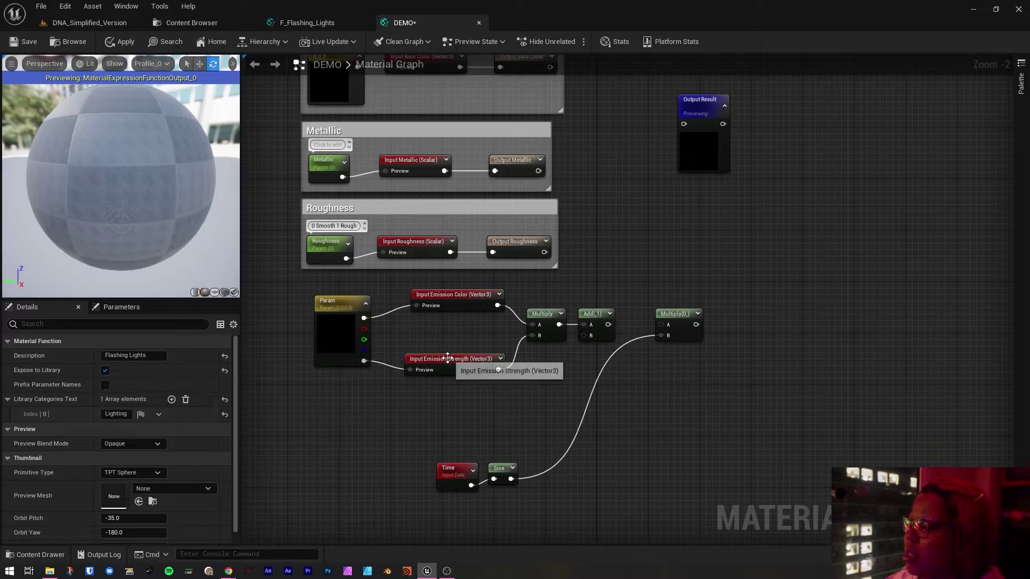
- Move the Emission Strength input up and the Emission Color input down so they stack closely beside Param
drag(450, 355, 451, 343)
drag(446, 305, 446, 319)
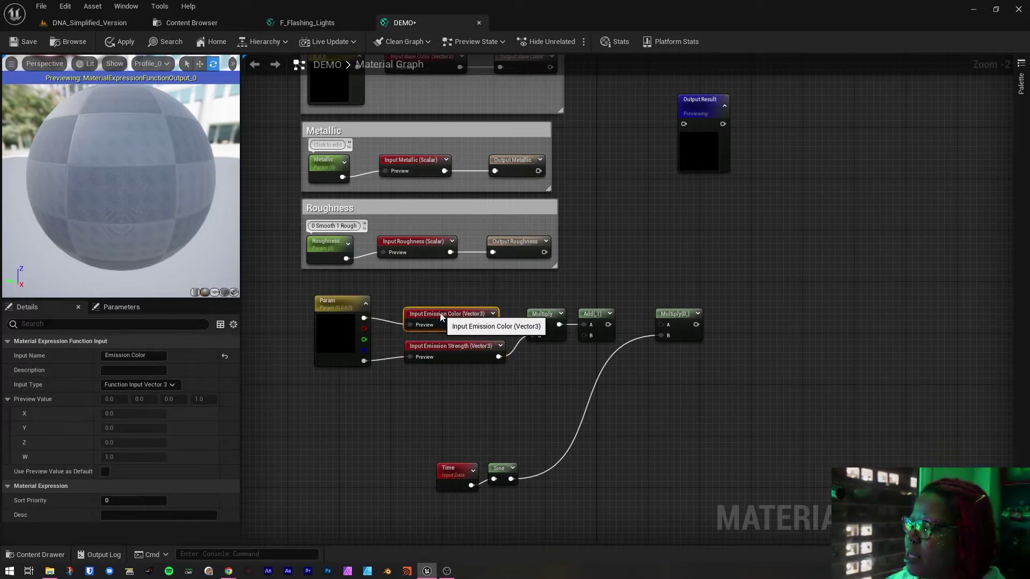
- Nudge the Emission Strength input up until it sits directly beneath the Emission Color input
click(403, 349)
click(416, 352)
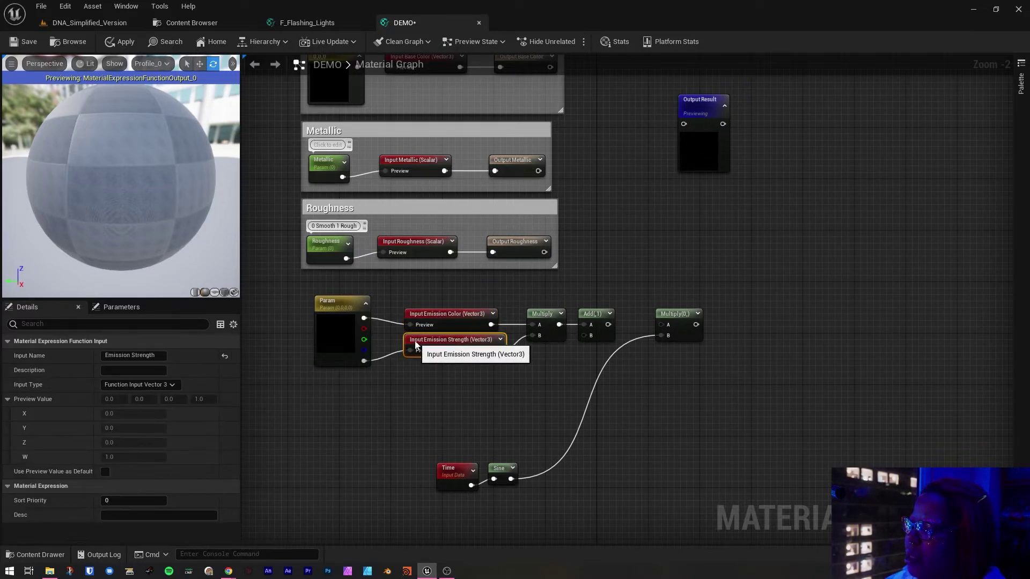
drag(416, 352, 416, 345)
- Connect Emission Strength to the Add node's B and the Add output to the last Multiply's A, placing that Multiply closer to Add
click(596, 315)
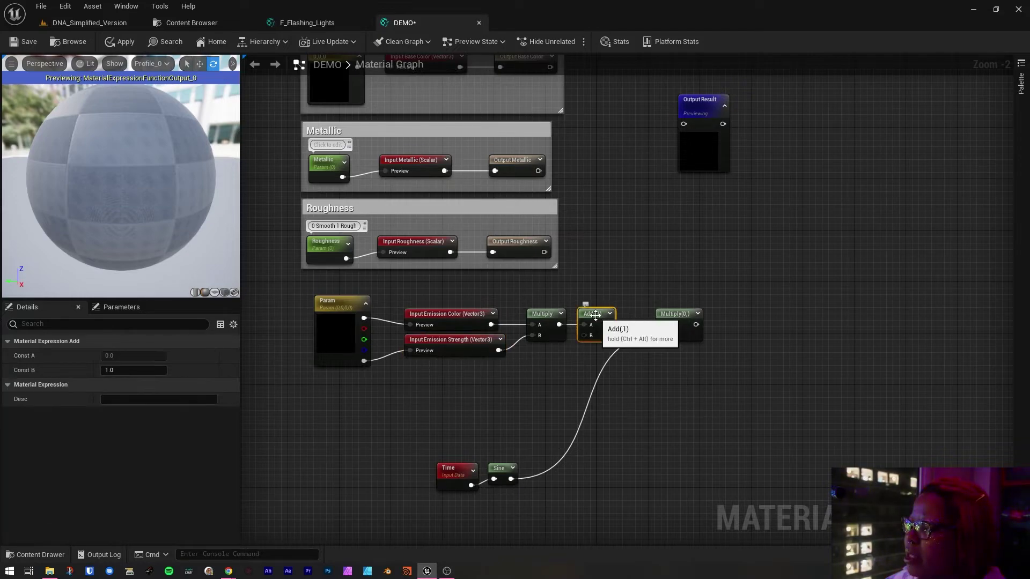
click(549, 320)
drag(663, 318, 650, 318)
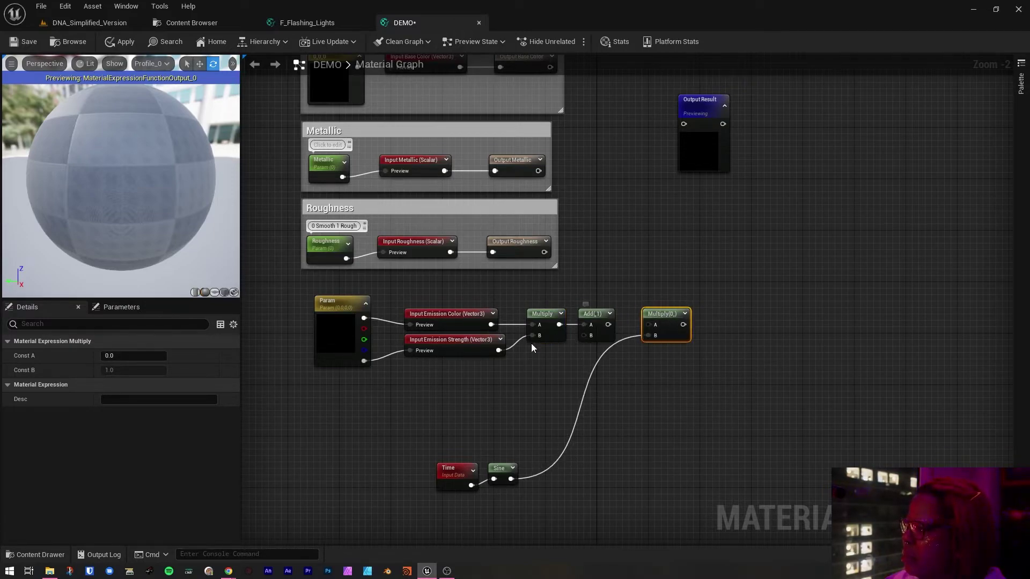
drag(498, 350, 642, 318)
key(ctrl+z)
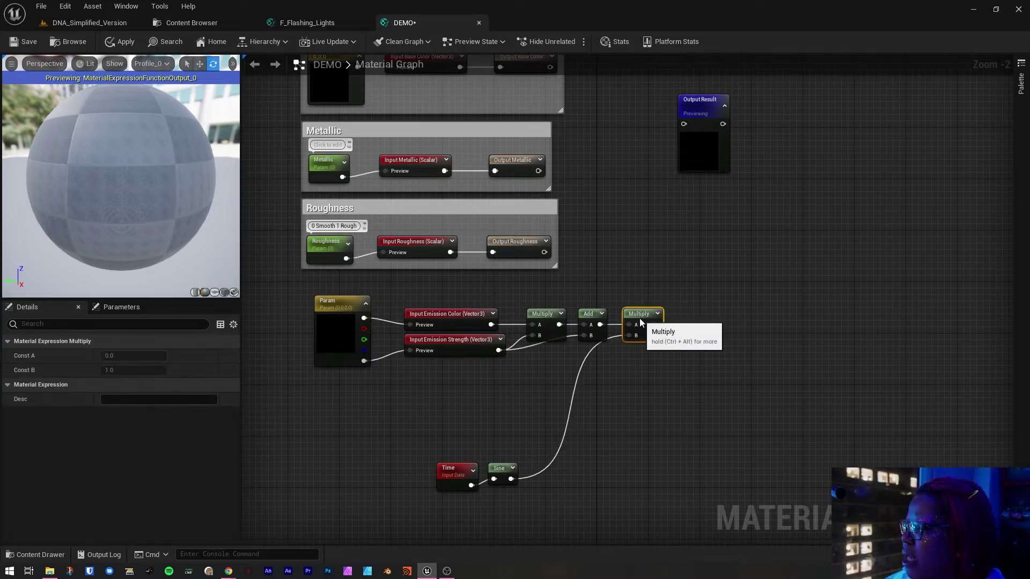
- Shift the Time and Sine nodes slightly up and left and enclose them in a comment titled "Time (Sine)"
drag(558, 498, 466, 459)
click(484, 453)
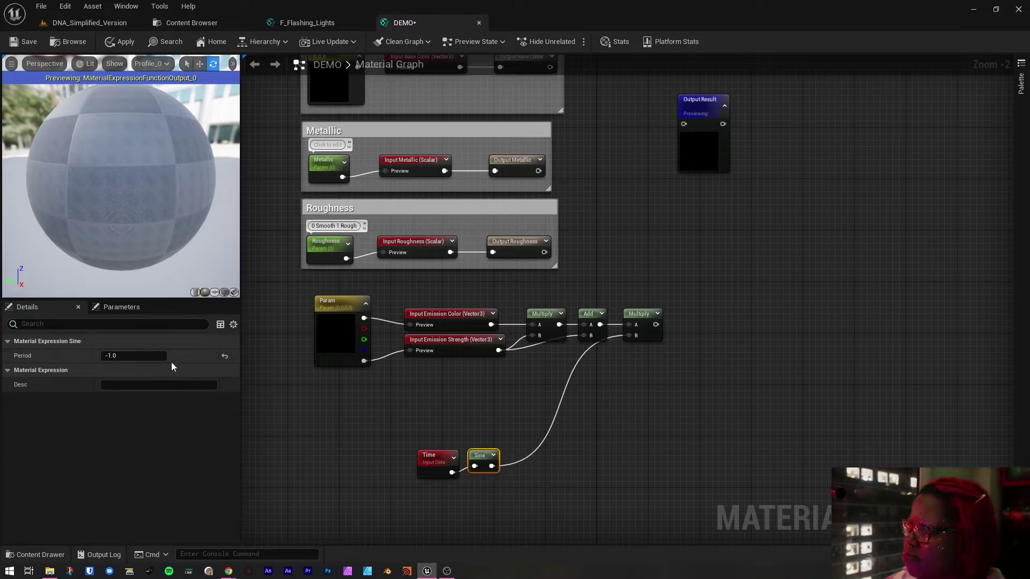
click(149, 355)
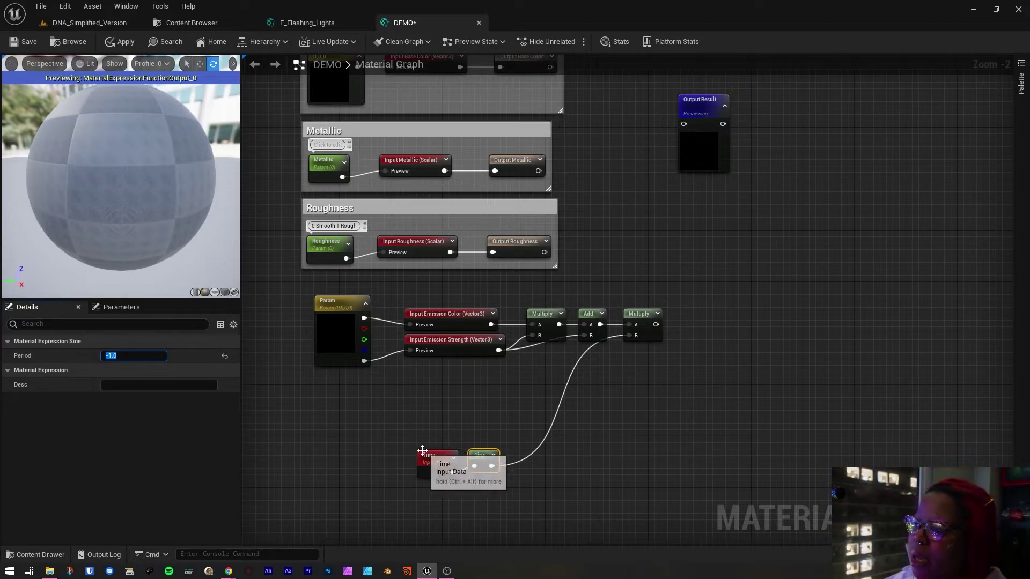
drag(408, 444, 531, 497)
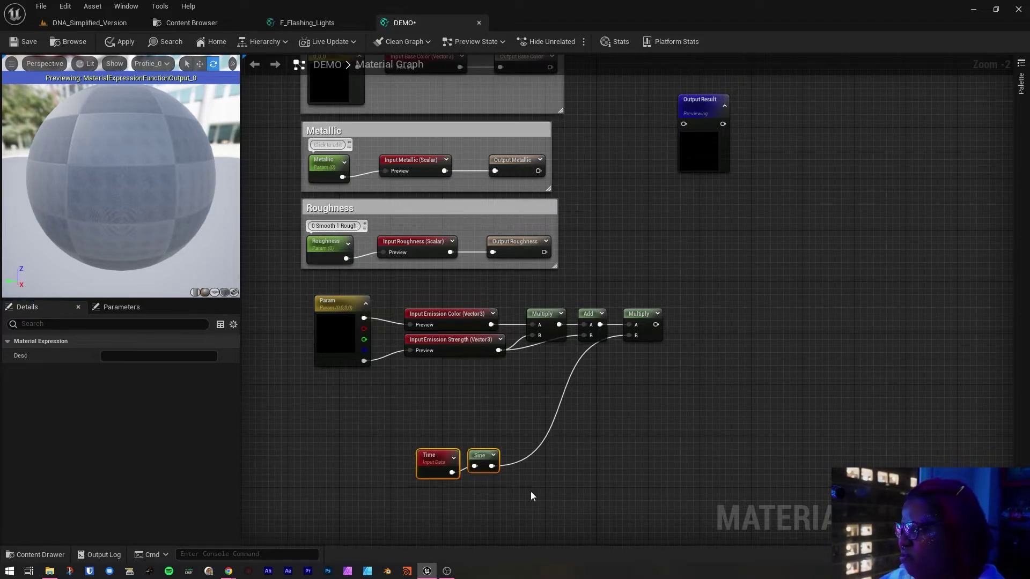
key(c)
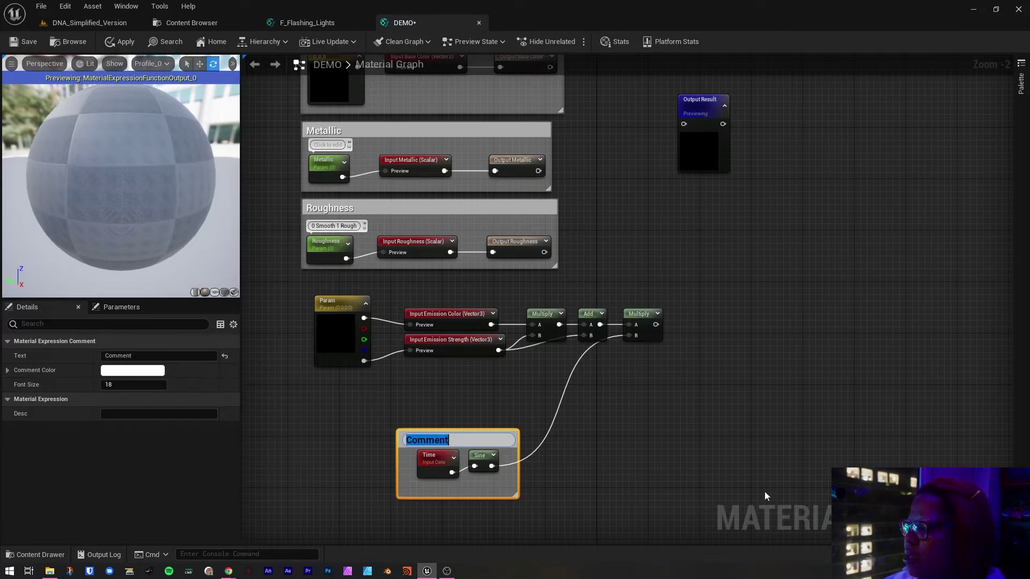
text(Si)
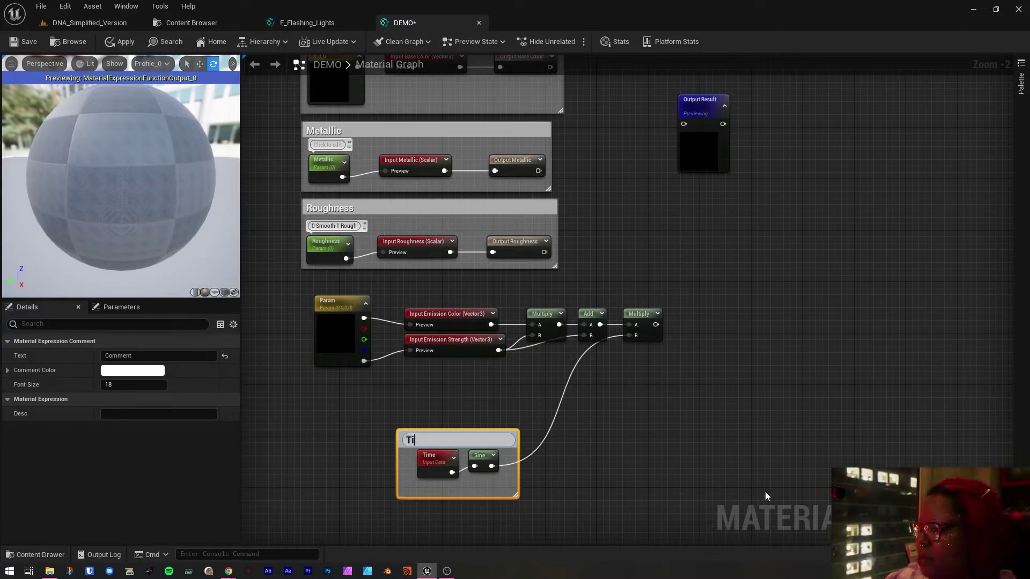
text(me)
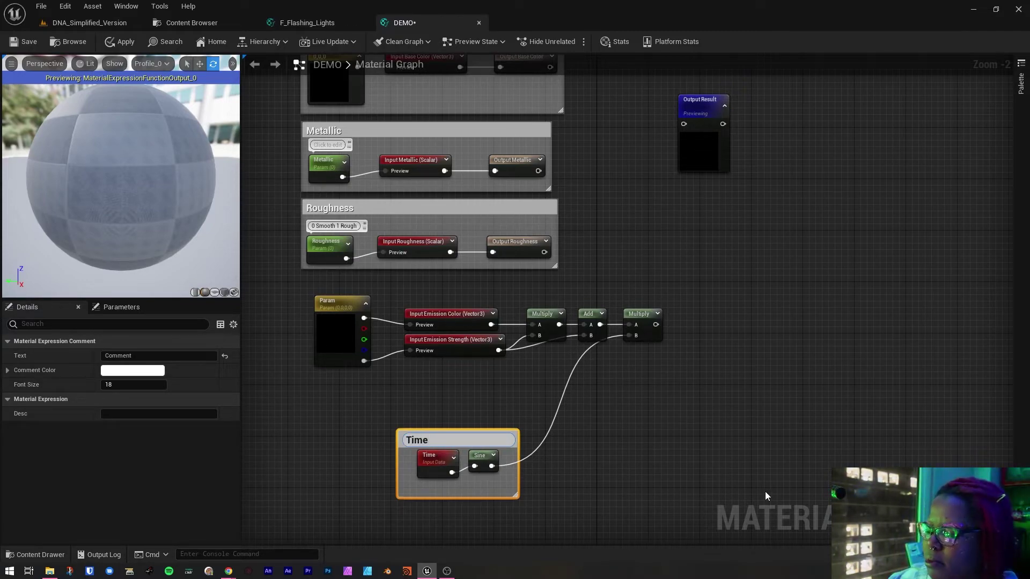
key(Return)
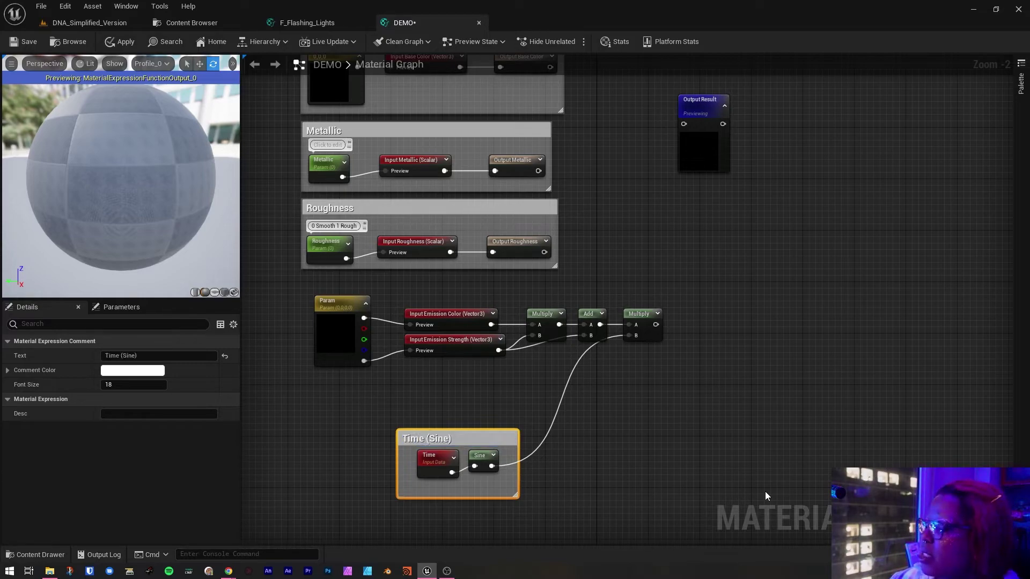
- Shrink the Time (Sine) comment box so it fits tightly around the Time and Sine nodes
click(397, 459)
drag(398, 459, 432, 459)
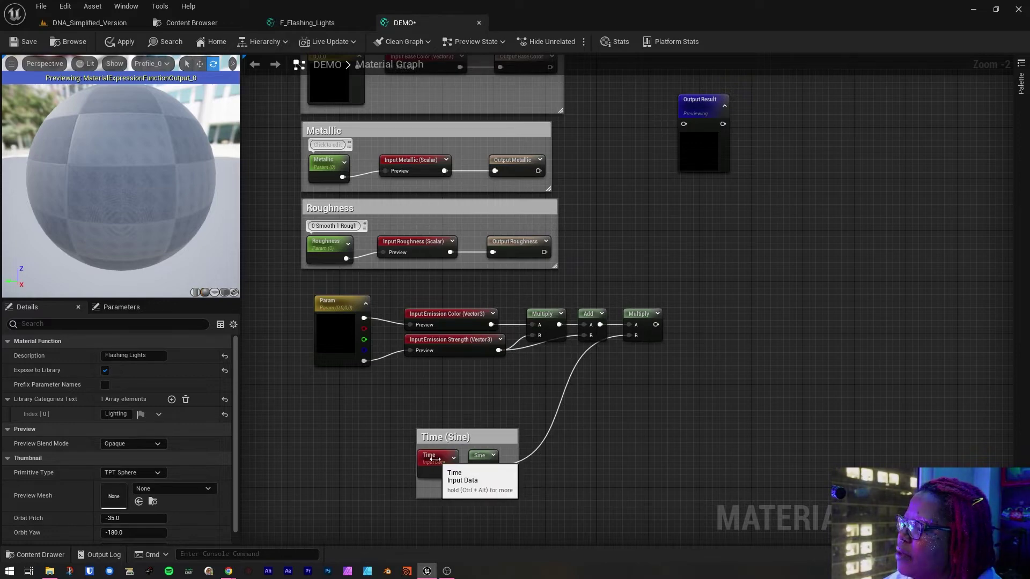
drag(517, 450, 511, 450)
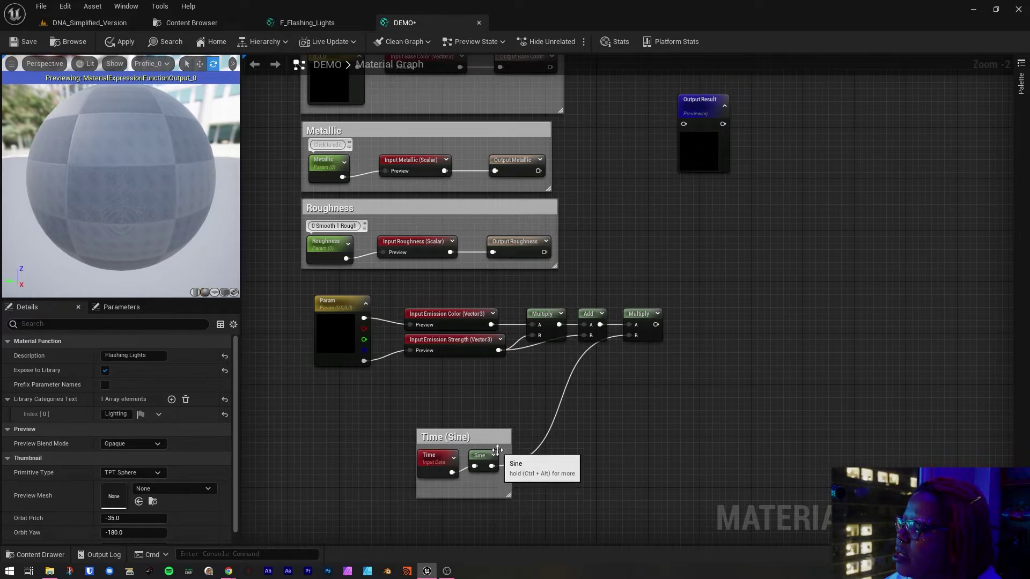
drag(474, 497, 474, 475)
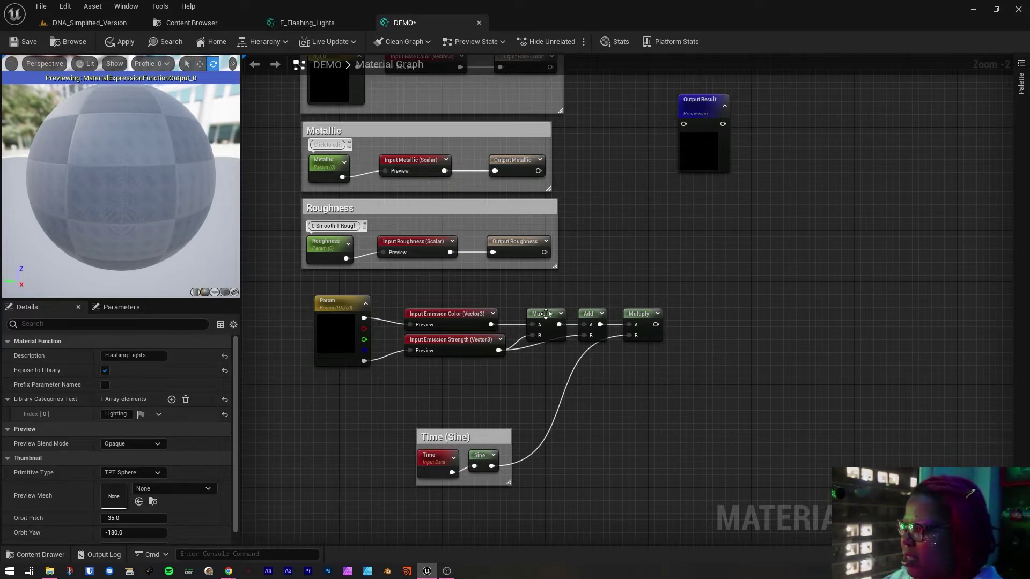
- Move the last Multiply a little right and enclose the nodes from Param through Add in a comment titled "Emission"
drag(638, 316, 664, 317)
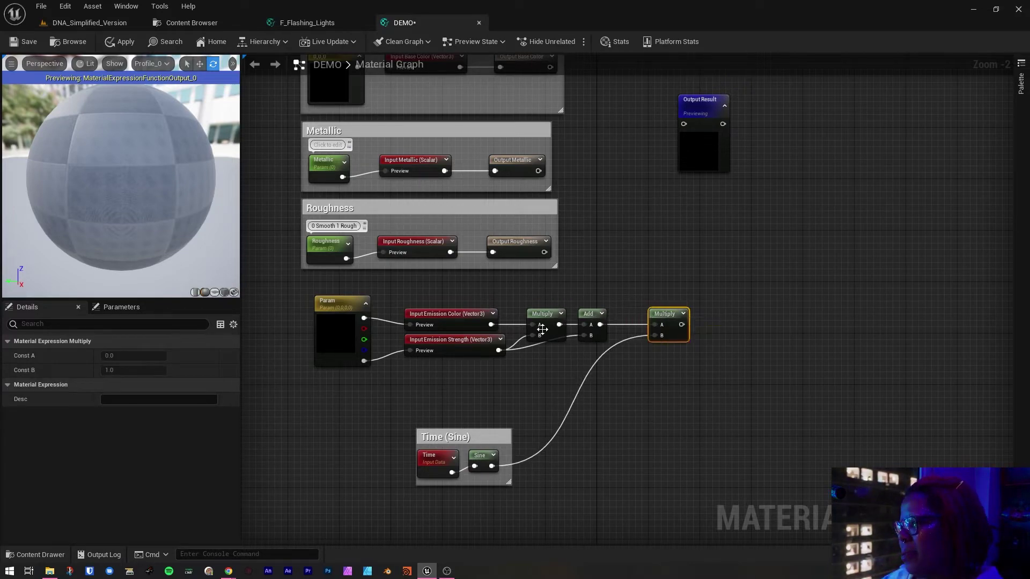
drag(278, 302, 591, 346)
text(c)
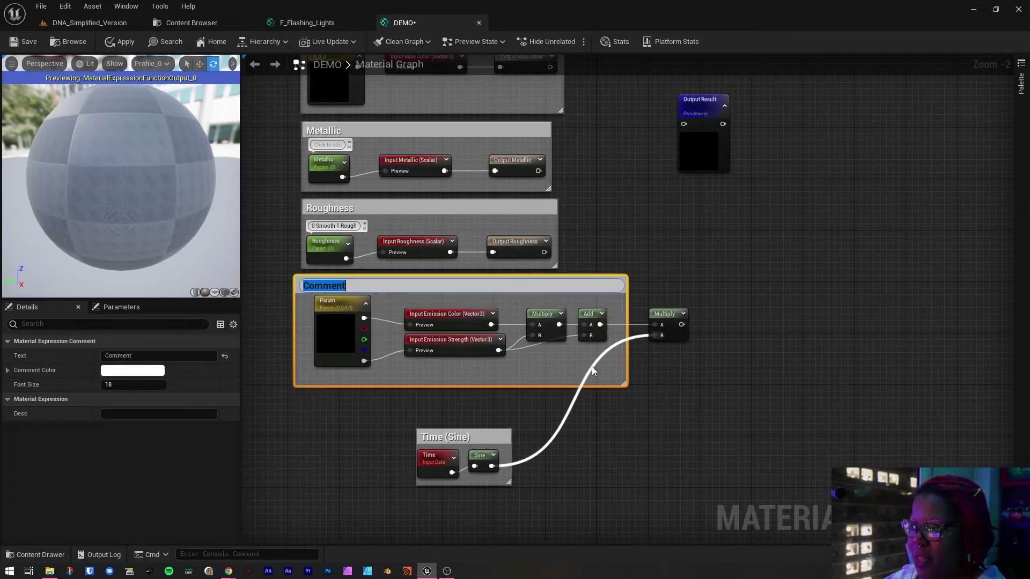
text(Emission)
key(Return)
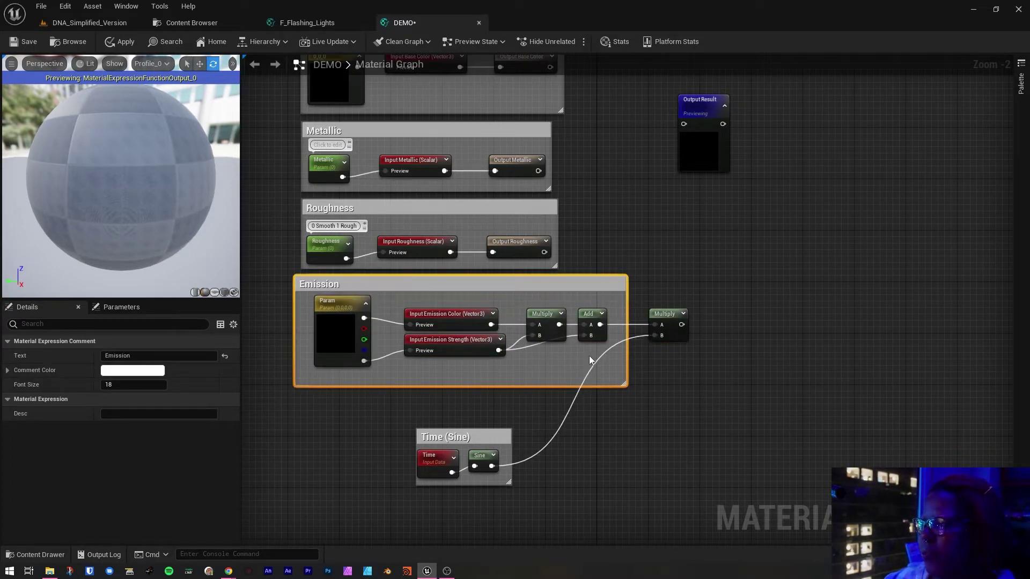
- Align the Emission group with the left edge of the groups above and move the Time (Sine) group close beneath it
click(613, 271)
drag(602, 286, 608, 285)
click(655, 264)
right_drag(675, 322, 669, 393)
click(471, 477)
drag(471, 477, 465, 478)
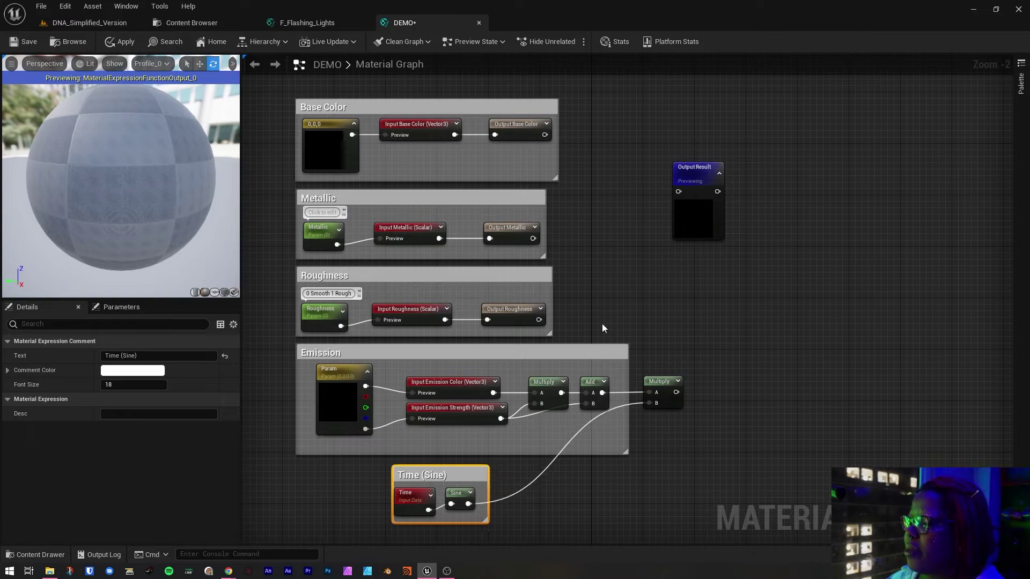
- Add a Multiply node beside the Metallic and Roughness groups, feeding A from Output Metallic and B from Output Roughness
click(576, 312)
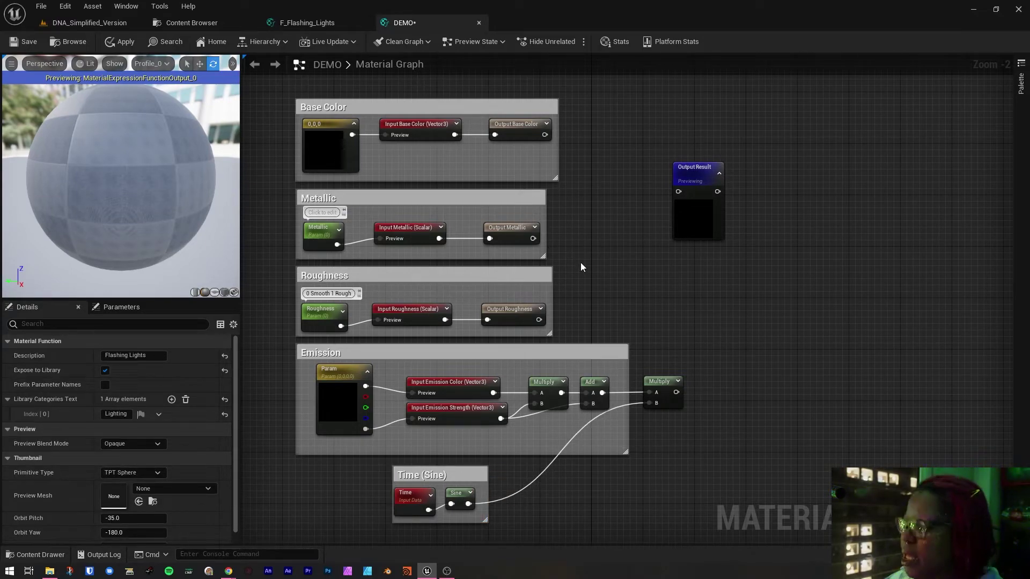
click(587, 247)
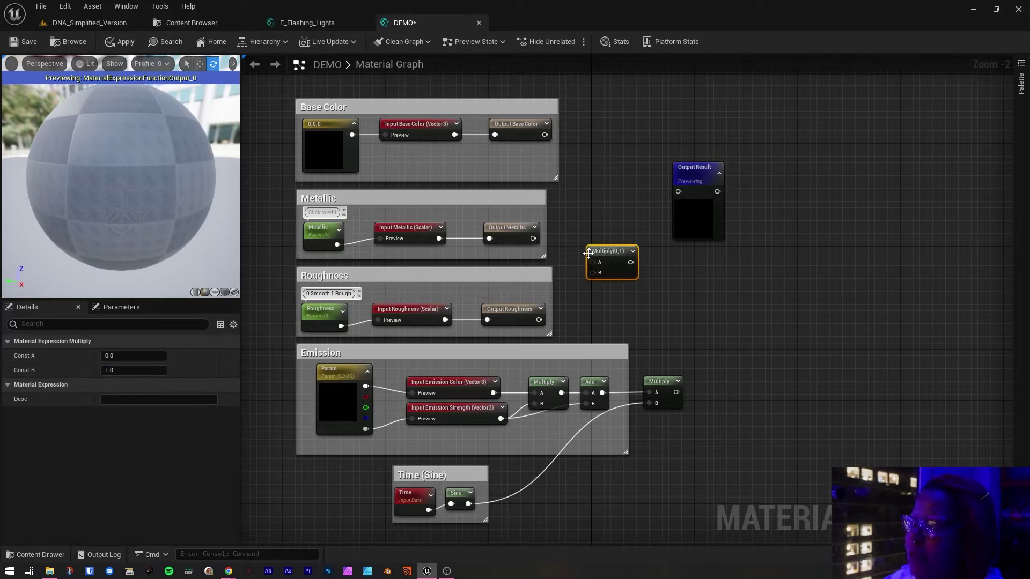
drag(592, 263, 534, 242)
drag(538, 320, 592, 273)
- Add an Add node beside the Base Color group, feeding A from Output Base Color and B from the Metallic-Roughness Multiply
click(578, 141)
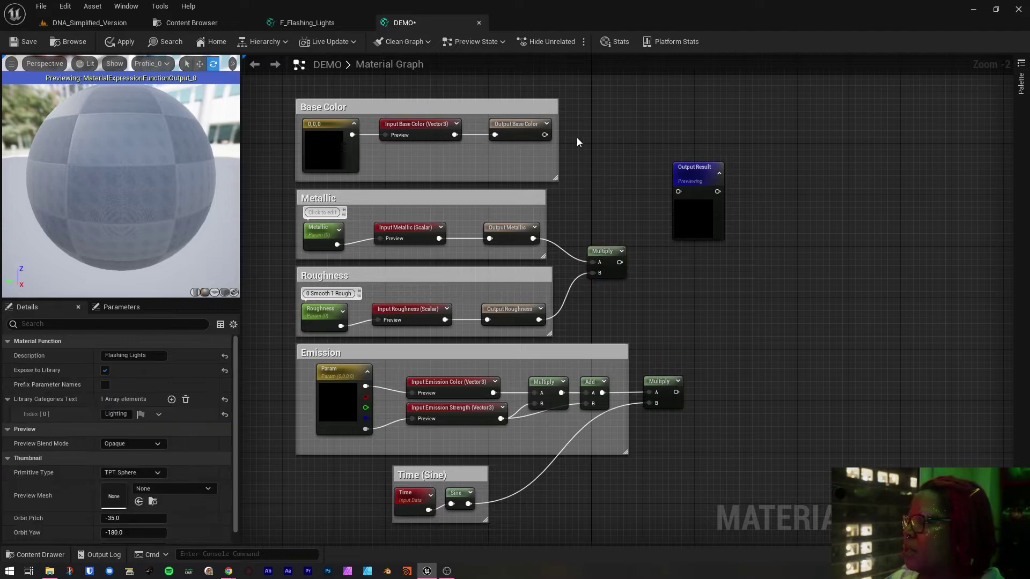
click(583, 149)
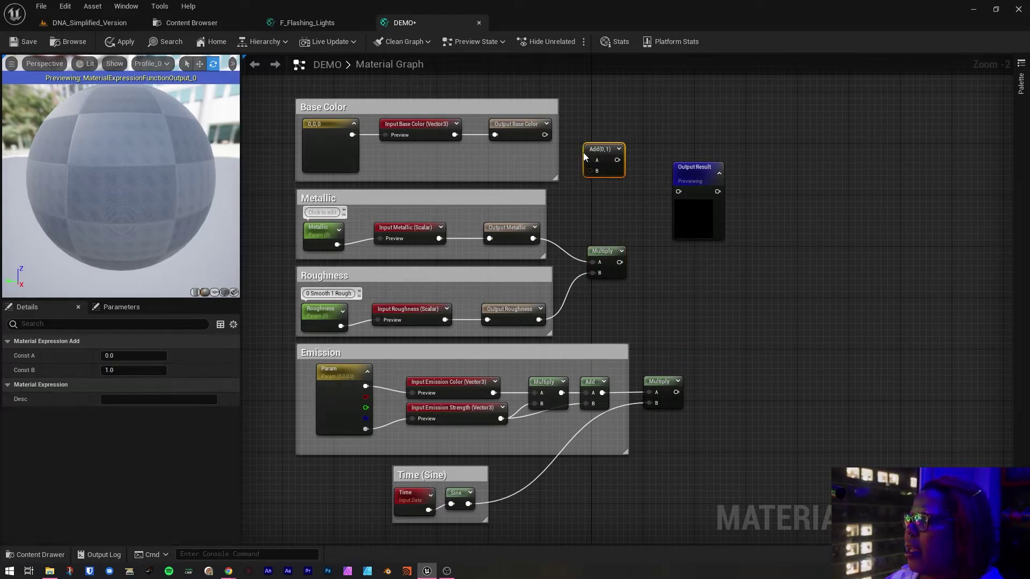
drag(545, 135, 590, 160)
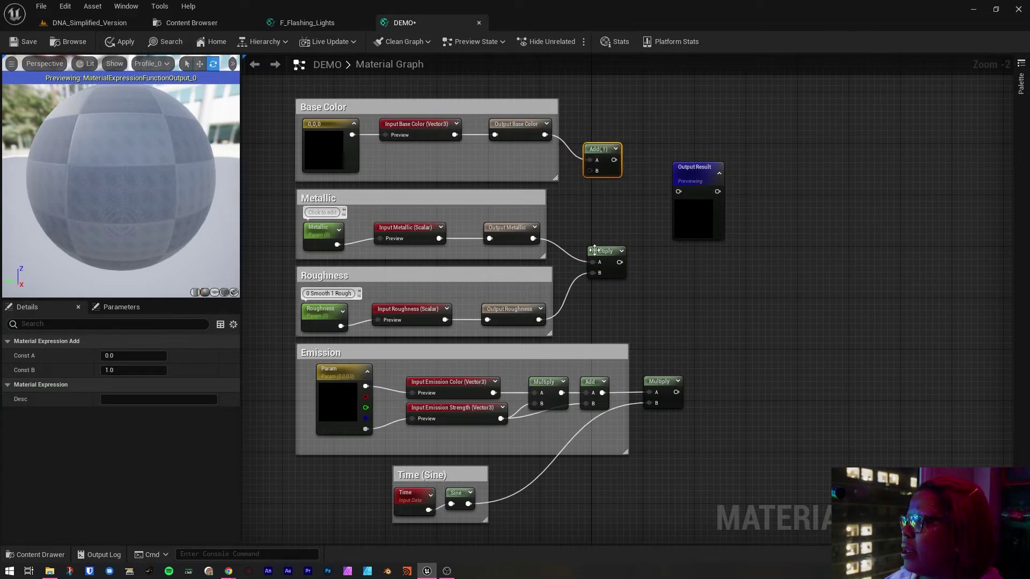
drag(620, 262, 590, 171)
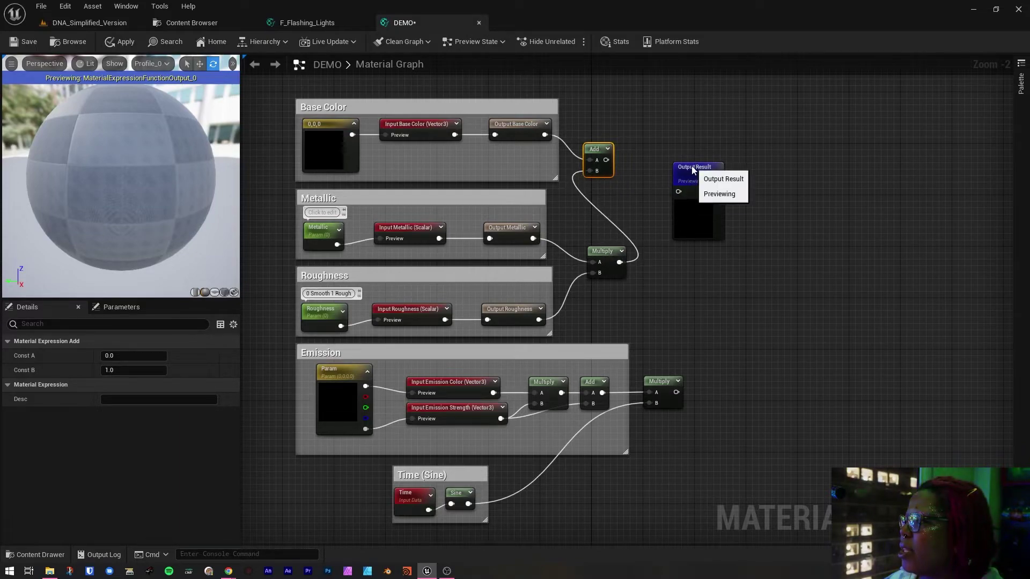
- Move the new Add node and the Output Result node further right, using the F_Flashing_Lights layout as reference
drag(692, 167, 739, 176)
drag(599, 150, 759, 176)
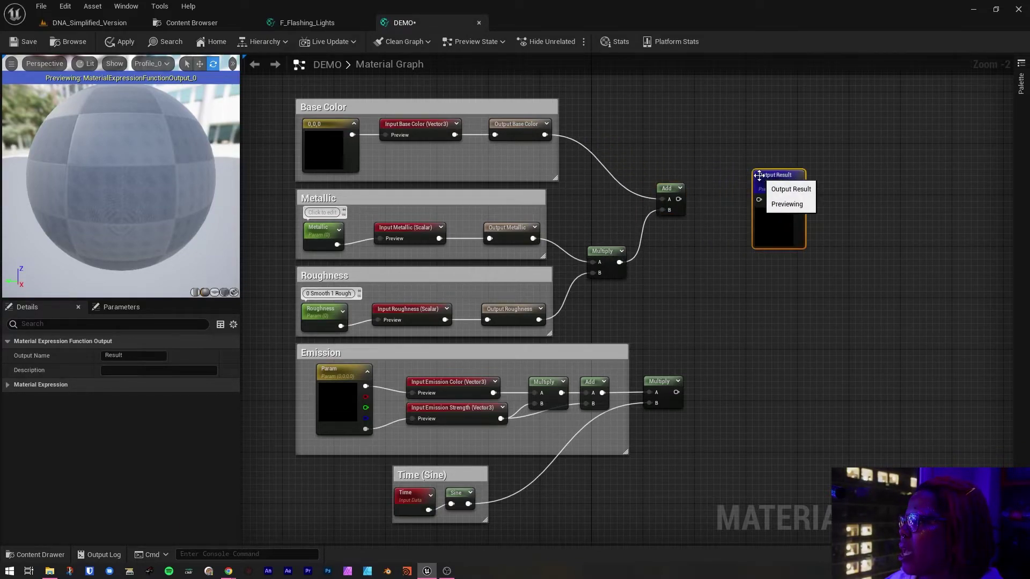
click(335, 20)
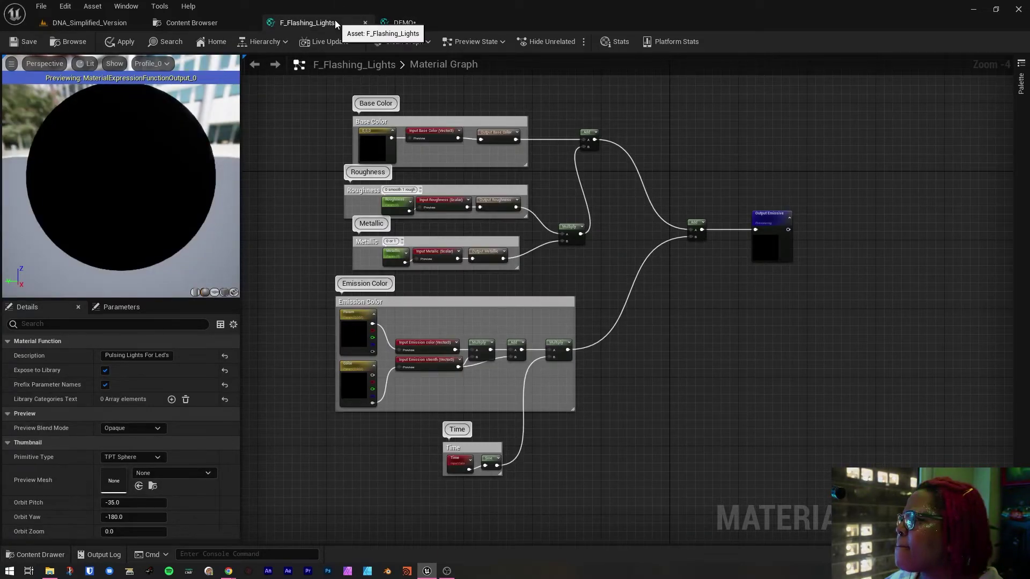
click(414, 23)
click(720, 246)
drag(771, 185, 797, 185)
- Place another Add node right of the first, feeding A from the first Add and B from the final emission Multiply
click(700, 232)
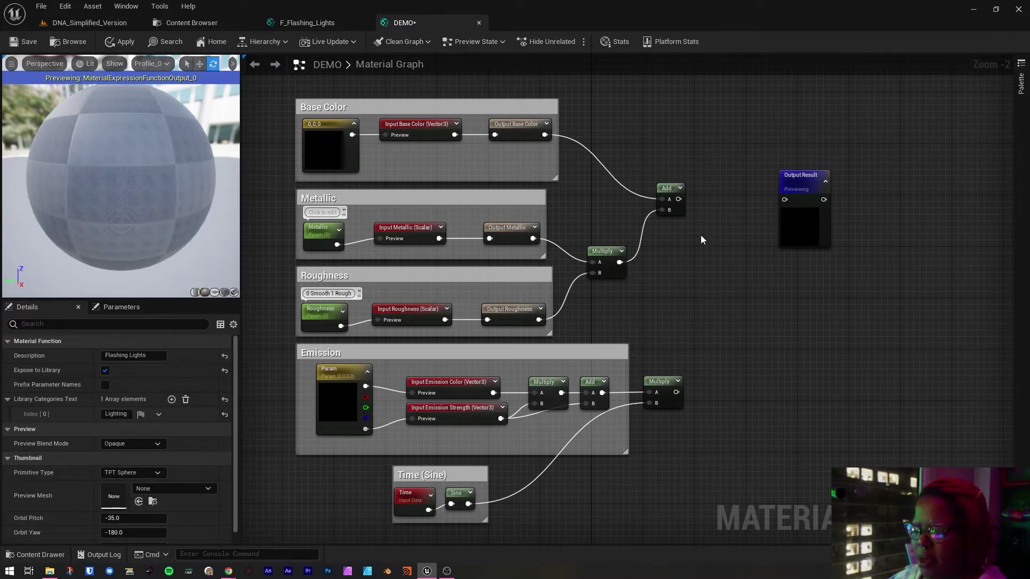
click(698, 242)
drag(722, 250, 679, 199)
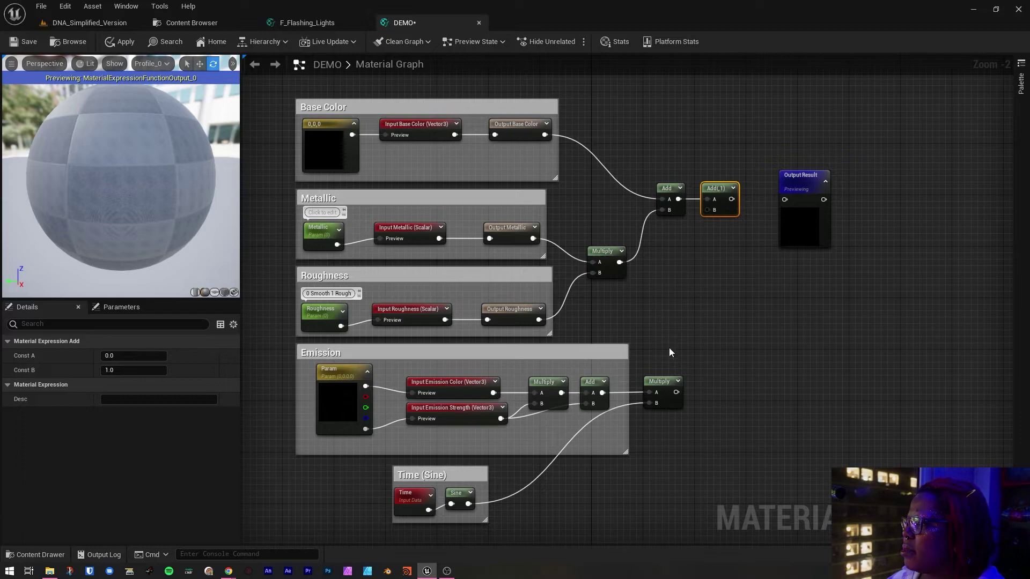
drag(676, 393, 707, 210)
- Connect the rightmost Add node's output to Output Result and align Output Result level with it
drag(679, 151, 319, 530)
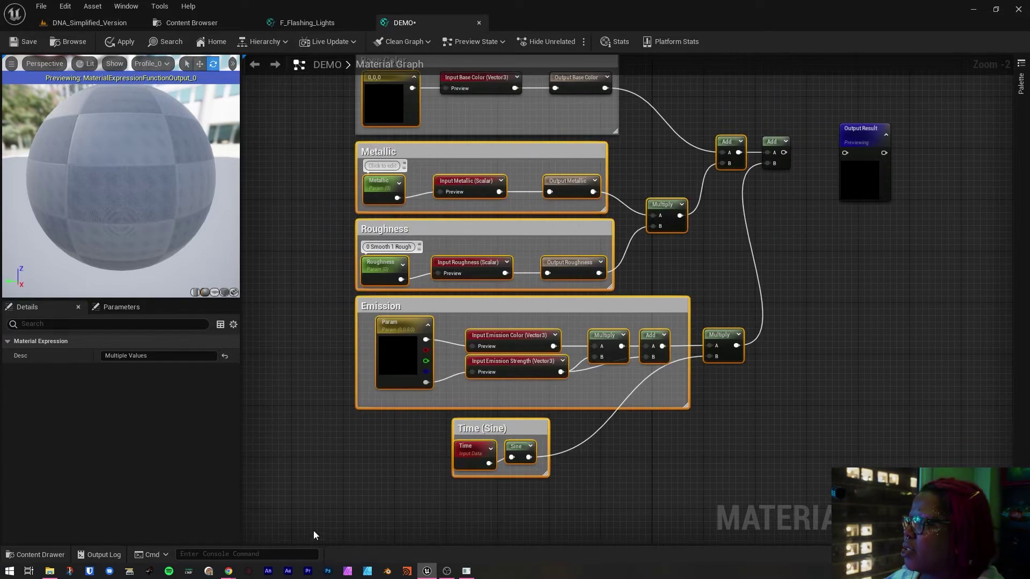
click(834, 307)
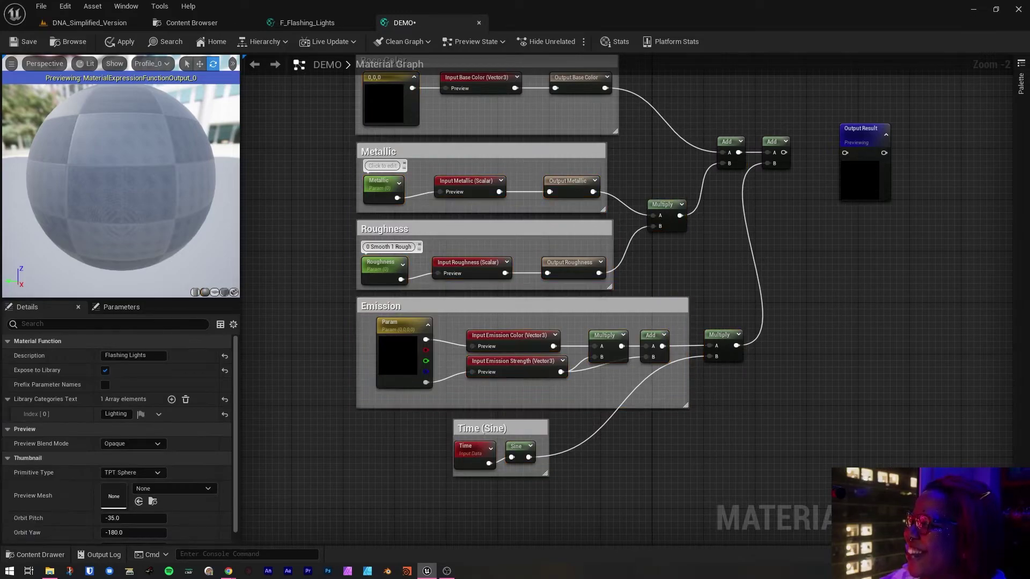
right_drag(859, 278, 796, 330)
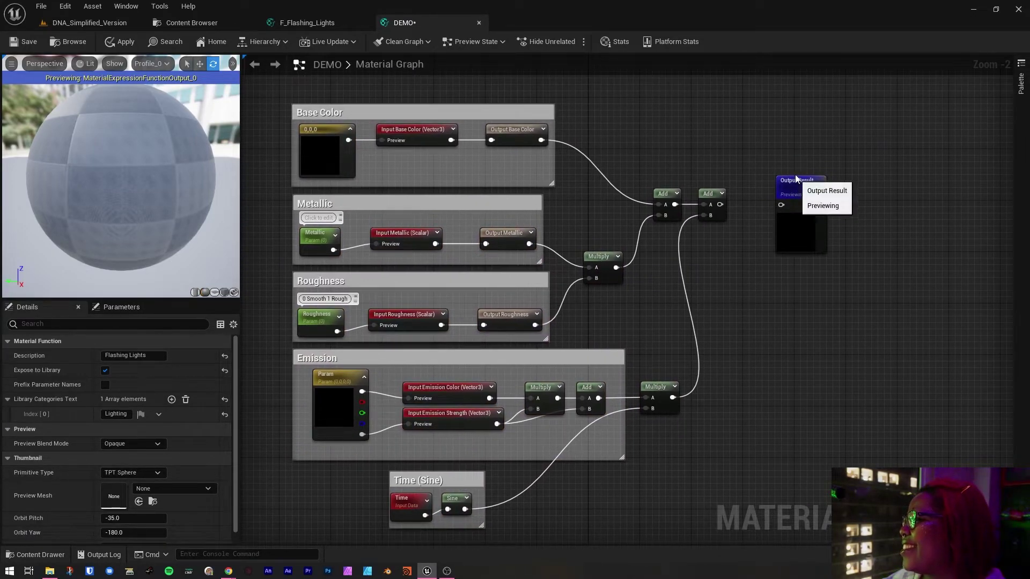
drag(796, 182, 796, 170)
drag(803, 165, 803, 182)
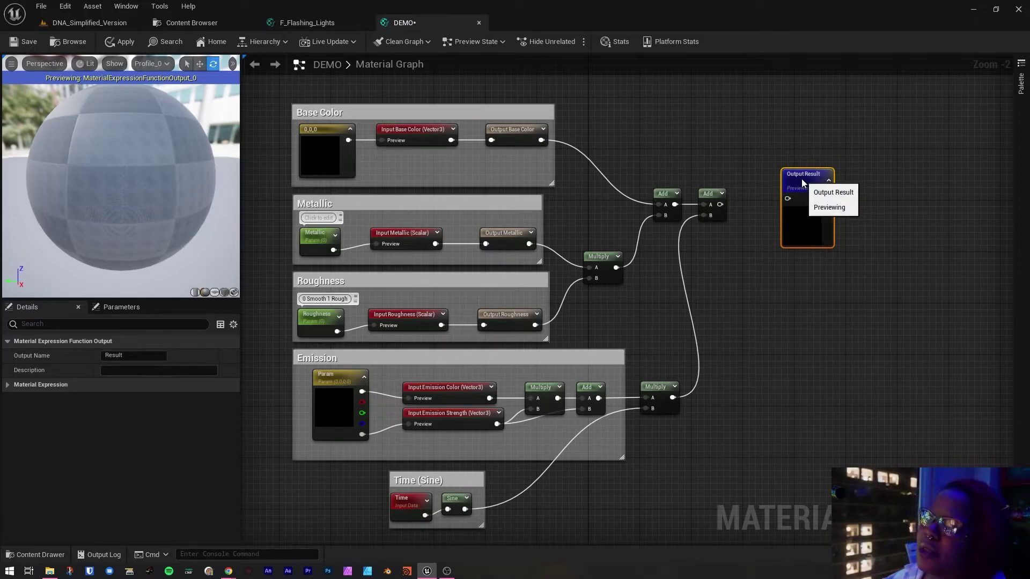
drag(720, 204, 803, 192)
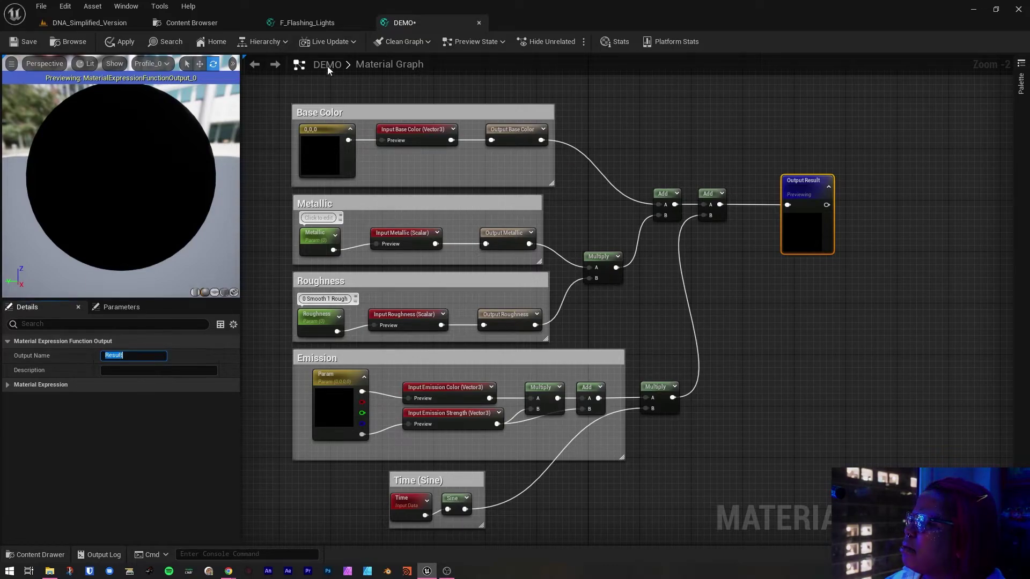
- Rename the Output Result node Emissive, checking the output name used in F_Flashing_Lights
click(325, 22)
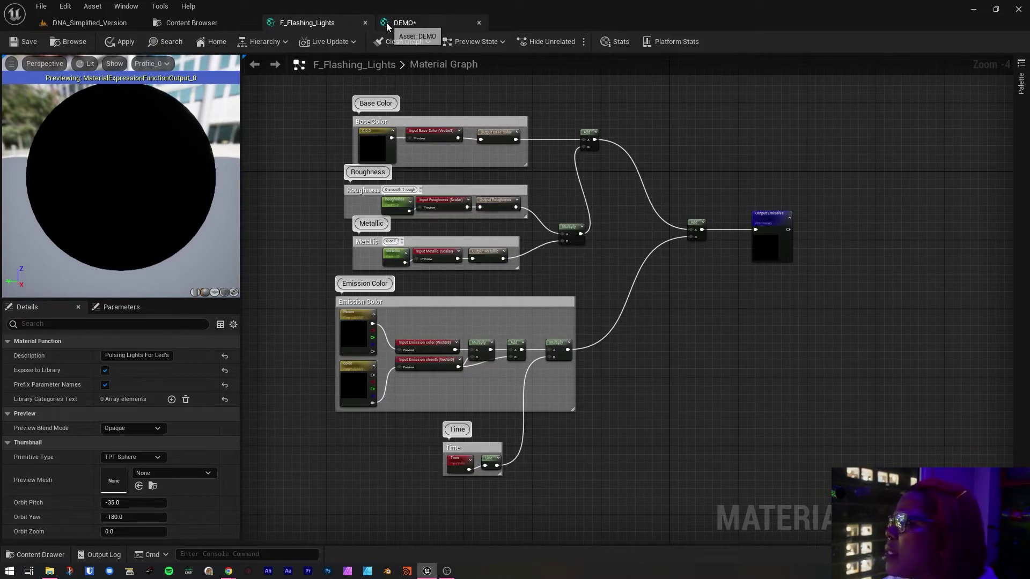
click(403, 23)
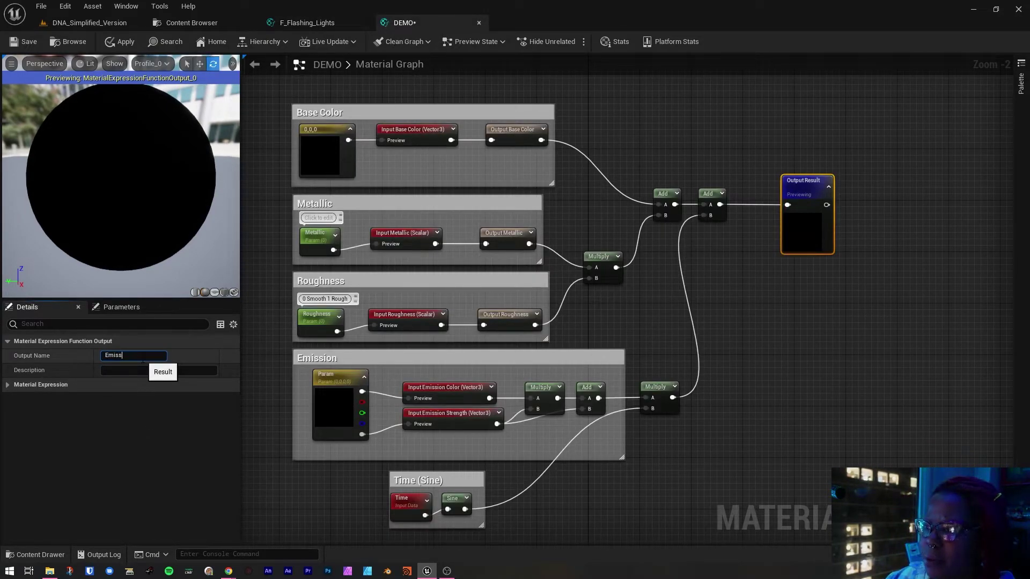
click(142, 359)
text(Emissice)
key(Return)
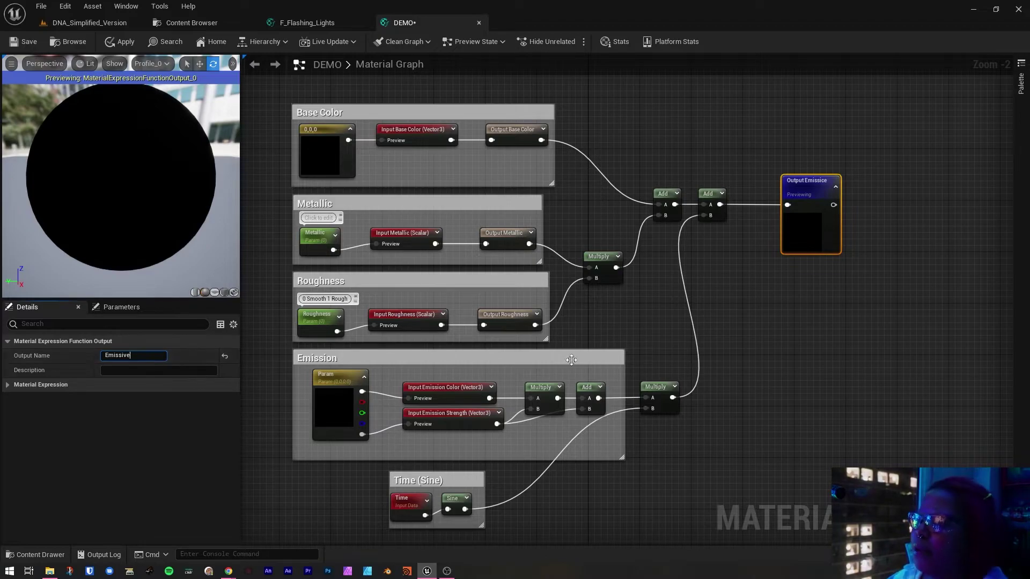
click(751, 319)
right_drag(721, 233, 700, 164)
right_click(700, 165)
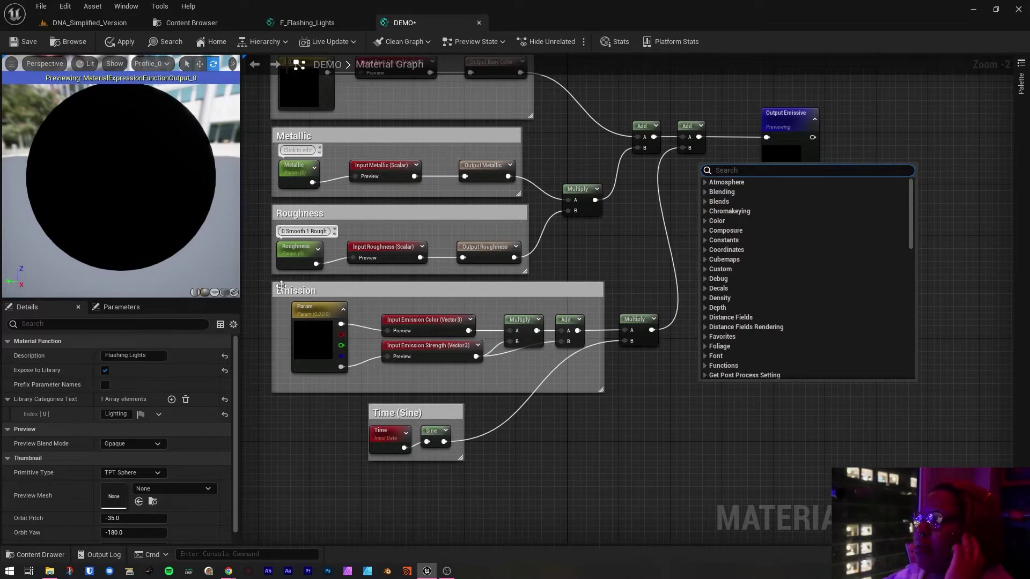
click(578, 259)
right_drag(606, 249, 637, 296)
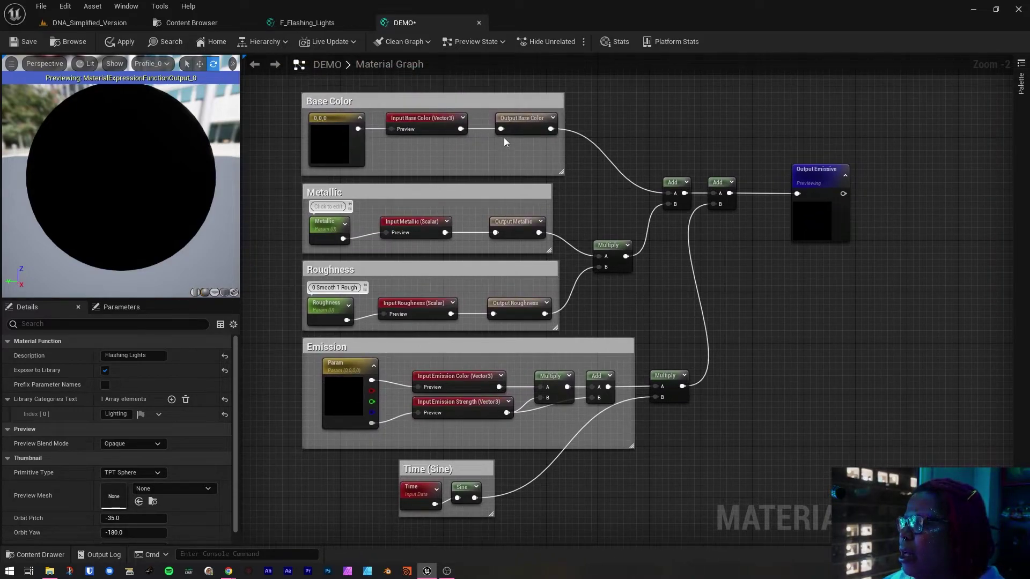
- Even out the node spacing by moving Output Base Color slightly left and Input Metallic and Input Roughness slightly right
drag(508, 119, 496, 119)
click(439, 118)
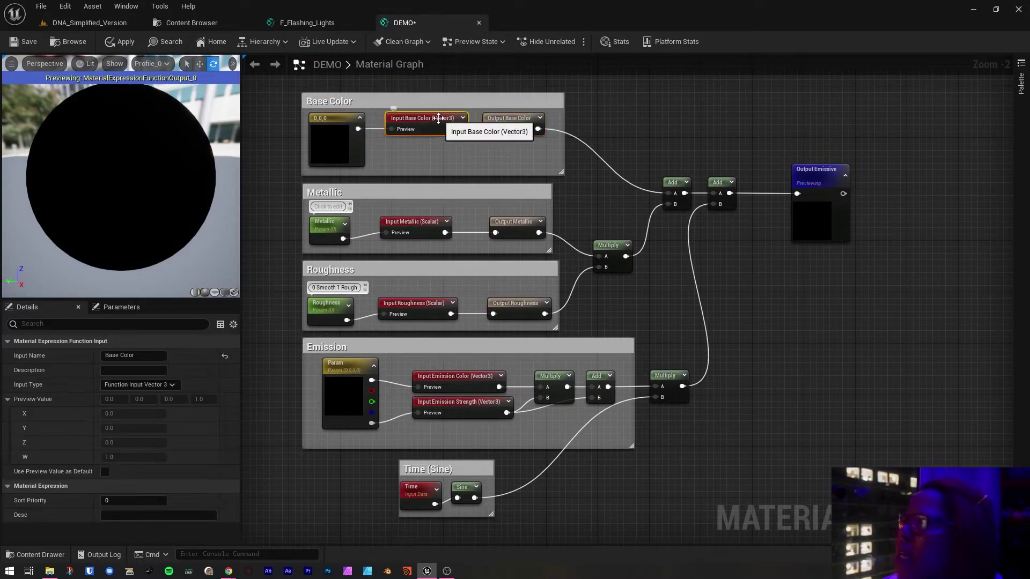
drag(445, 225, 464, 225)
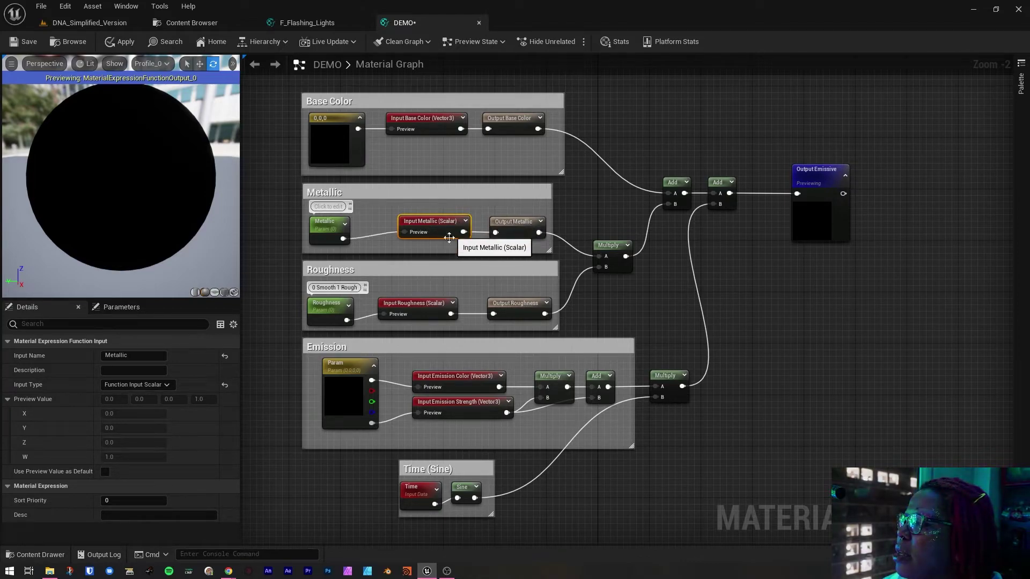
drag(413, 300, 428, 304)
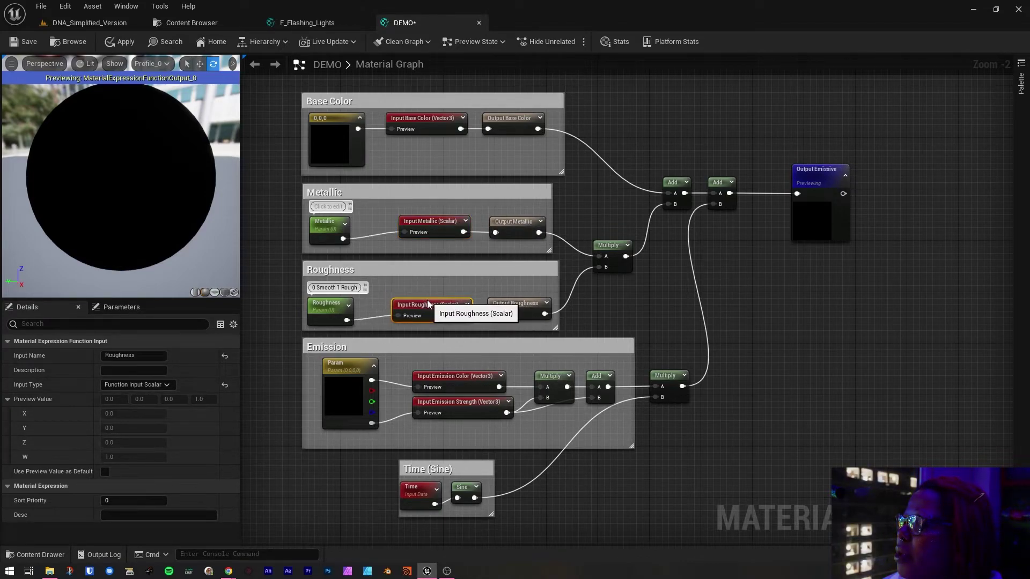
click(597, 377)
click(642, 340)
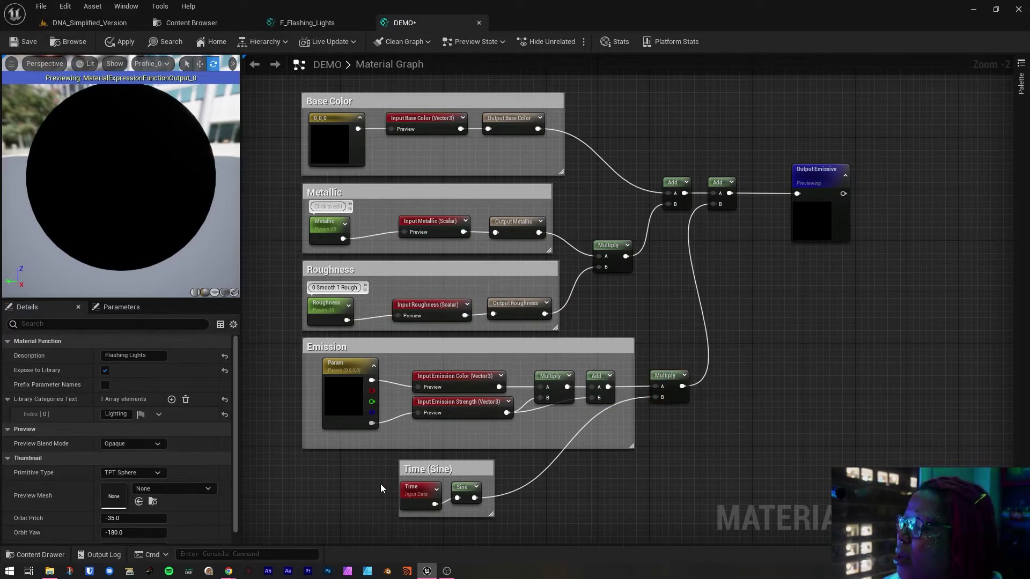
- Duplicate the Emission group's Param node, place the copy below it, and connect the copy's alpha output to Input Emission Strength
click(336, 410)
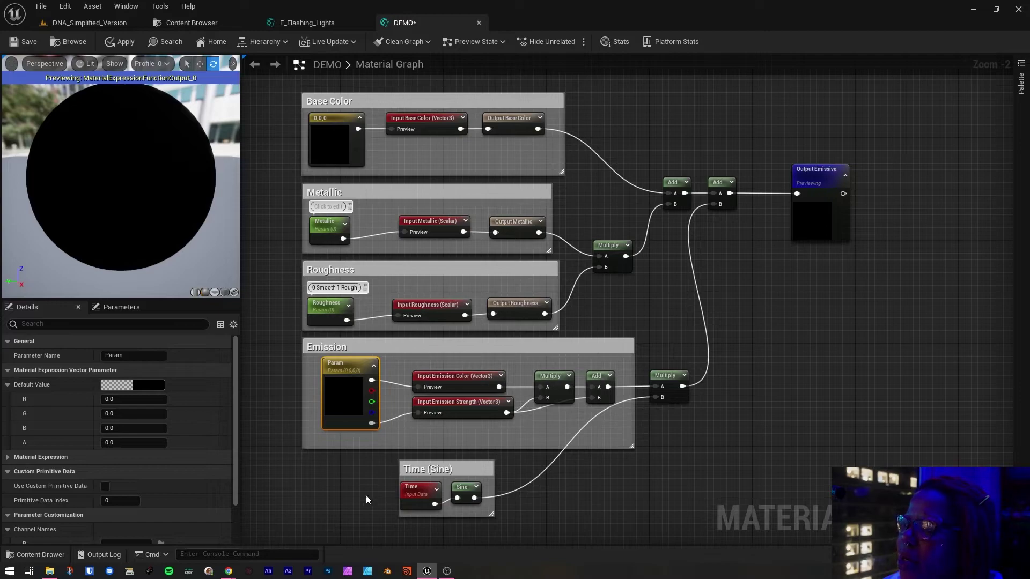
right_drag(376, 498, 330, 438)
click(330, 23)
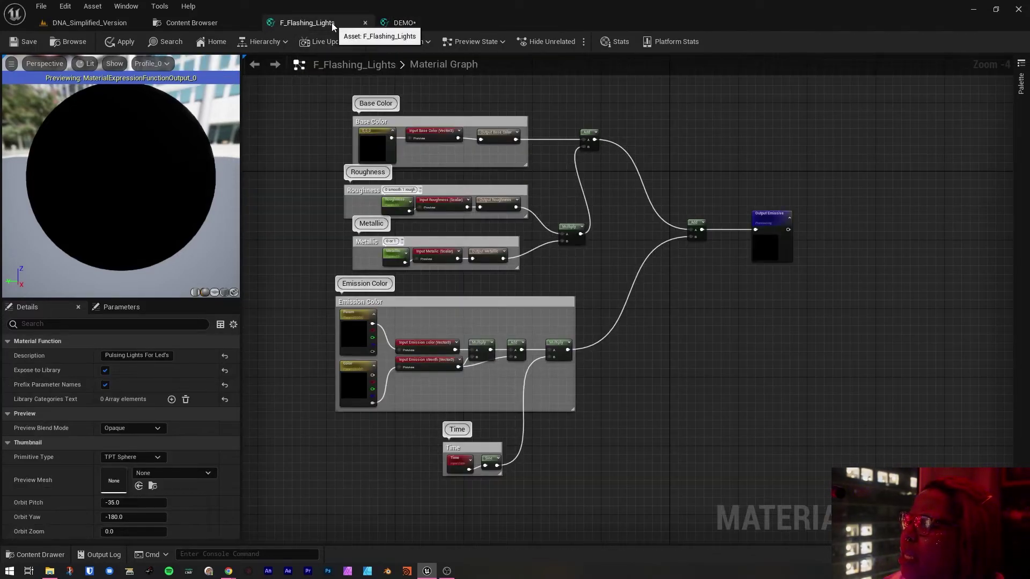
click(404, 23)
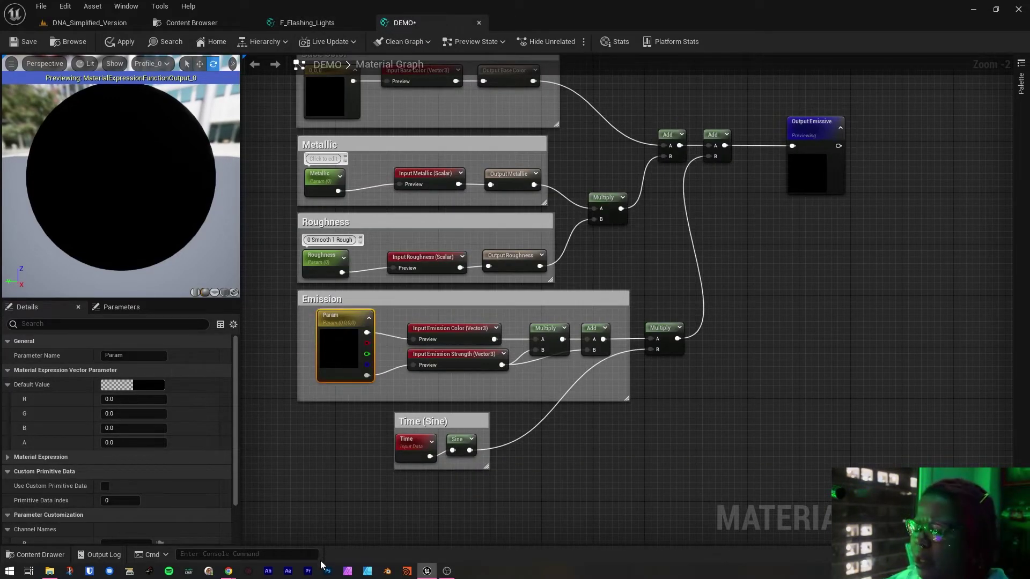
key(ctrl+v)
drag(345, 538, 341, 385)
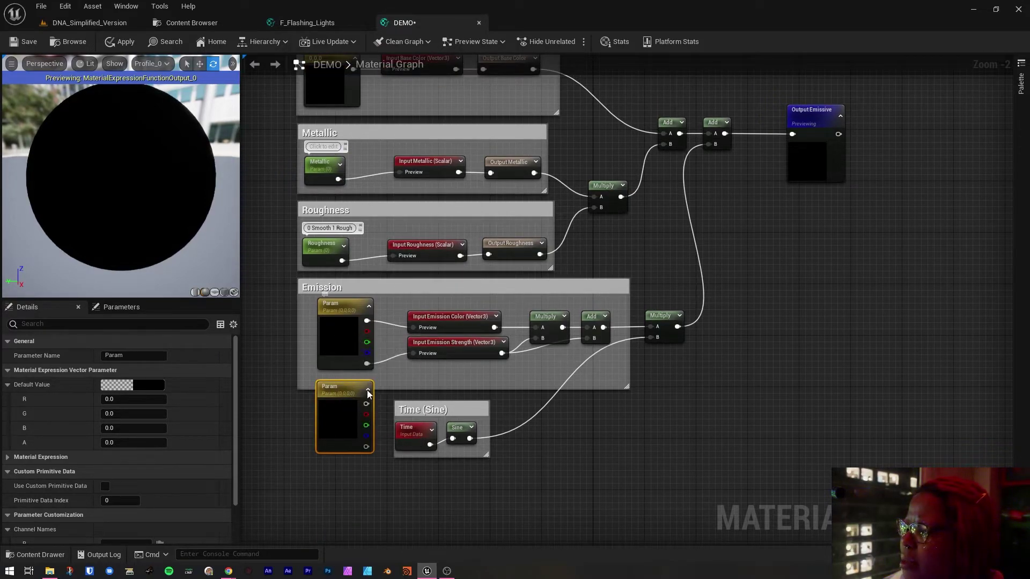
drag(413, 353, 366, 446)
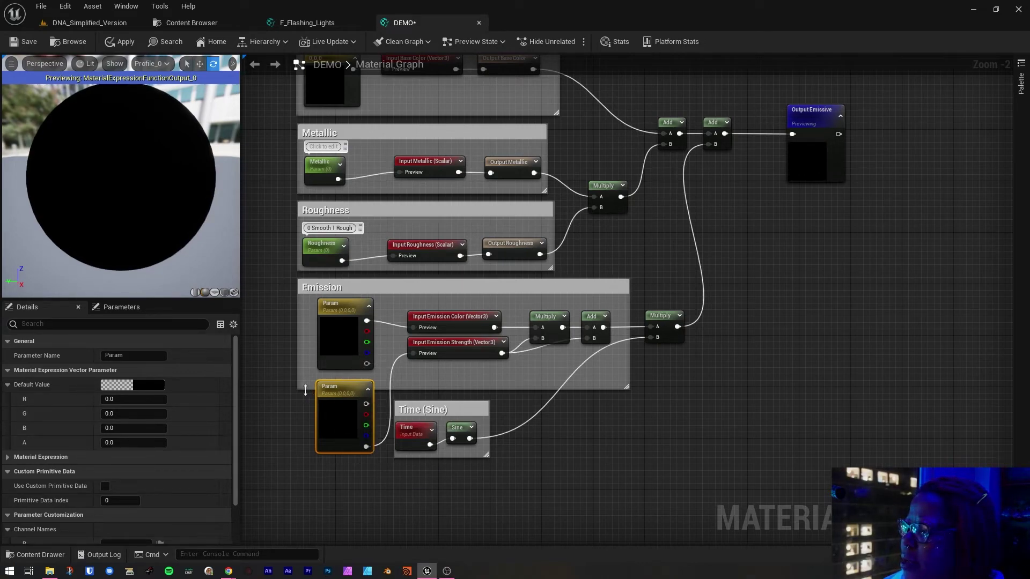
- Move the Time (Sine) group lower and extend the Emission comment box downward so it encloses both Param nodes
drag(306, 390, 301, 426)
drag(438, 419, 431, 515)
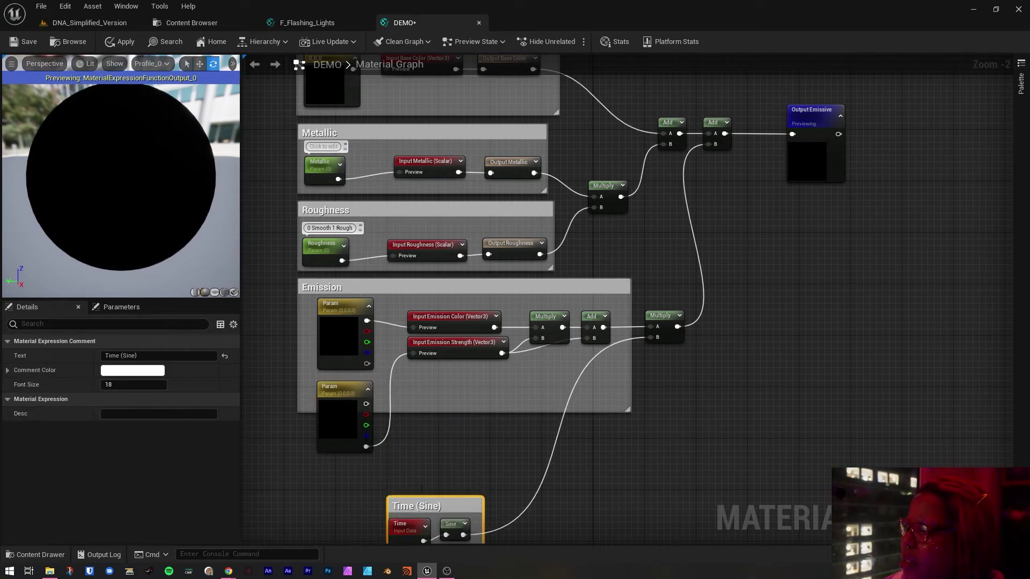
drag(401, 420, 403, 475)
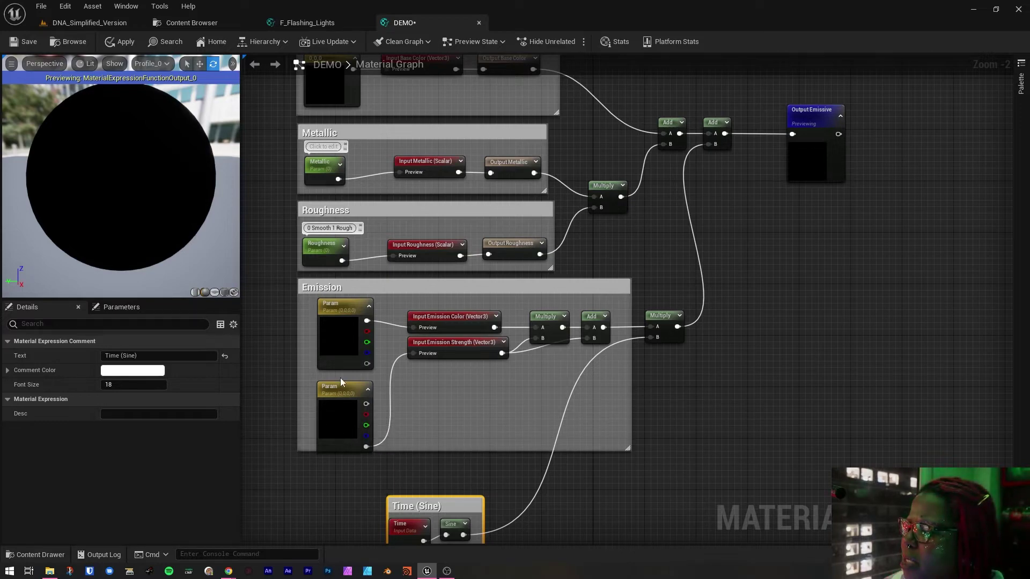
click(344, 321)
drag(340, 394, 341, 391)
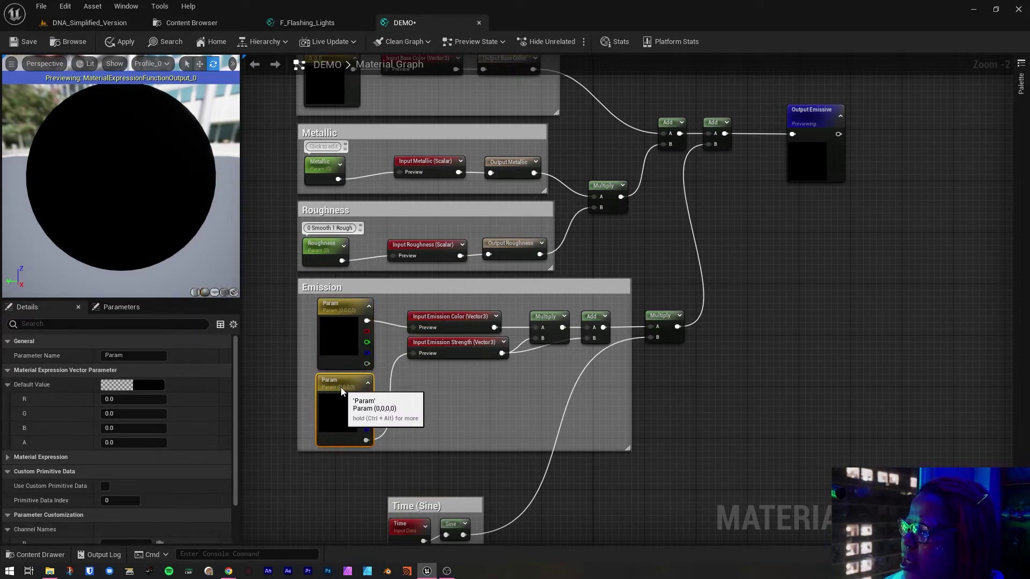
click(398, 328)
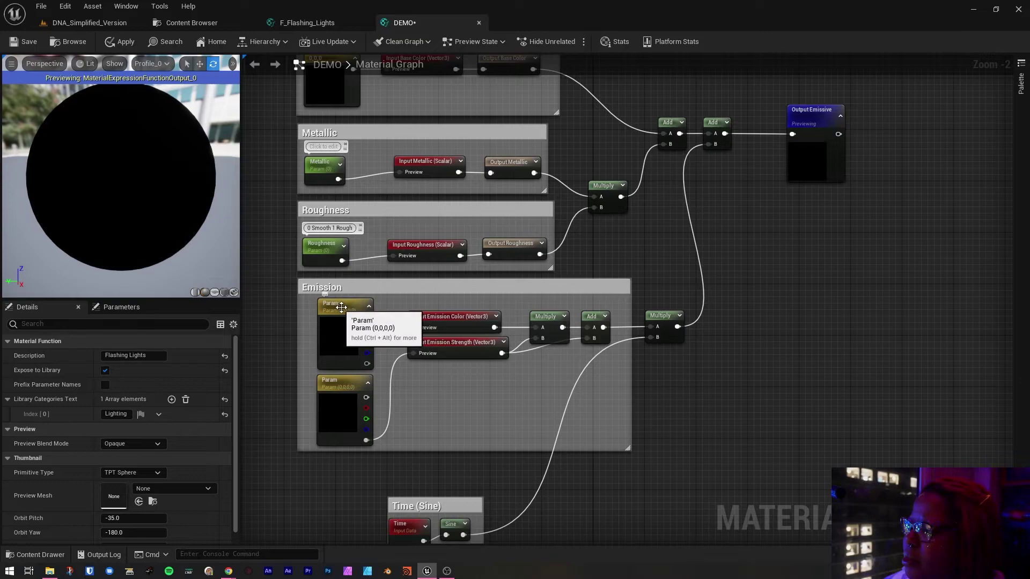
- Lower Input Emission Strength beside the second Param, shift the emission Add and final Multiply right, and apply the function changes
drag(445, 346, 473, 393)
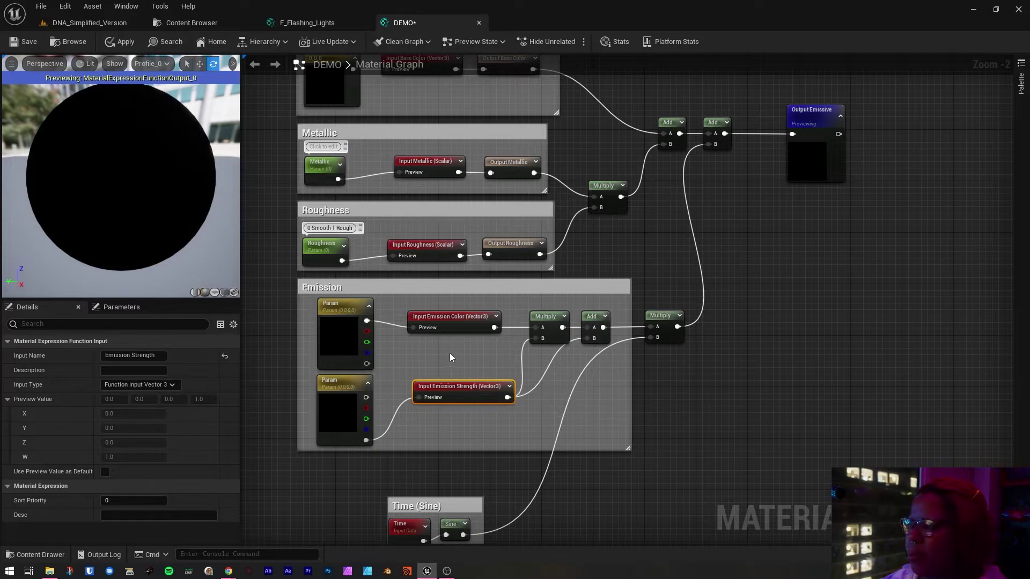
drag(592, 317, 604, 315)
drag(677, 321, 703, 321)
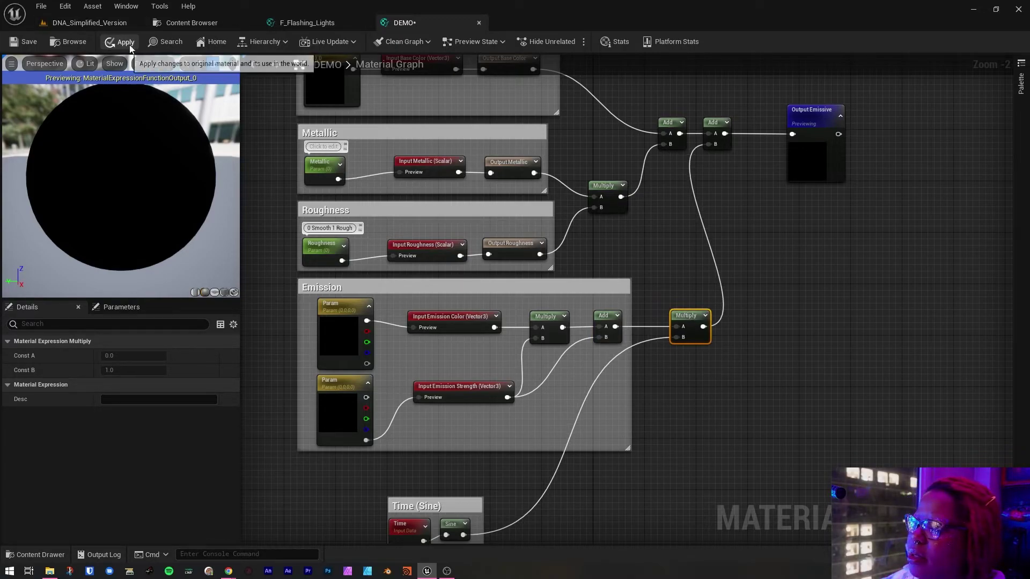
click(119, 42)
scroll(562, 232, down, 3)
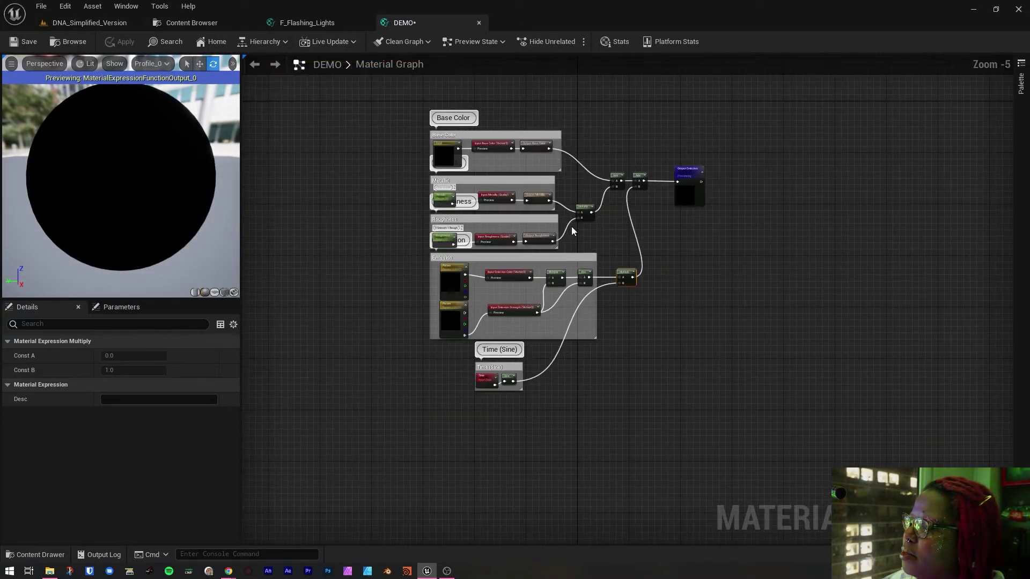
- Close F_Flashing_Lights without applying its changes
click(303, 23)
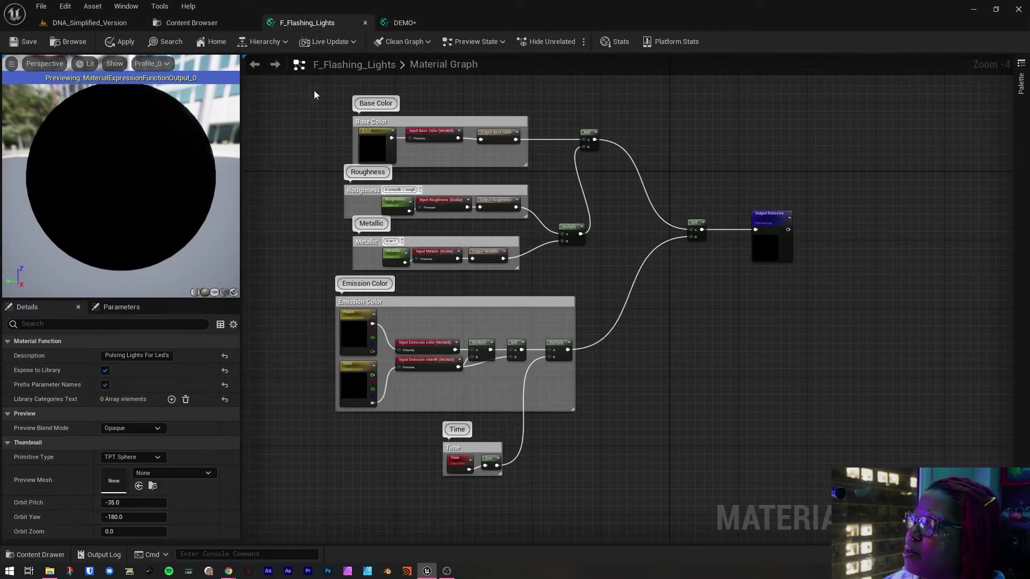
click(365, 23)
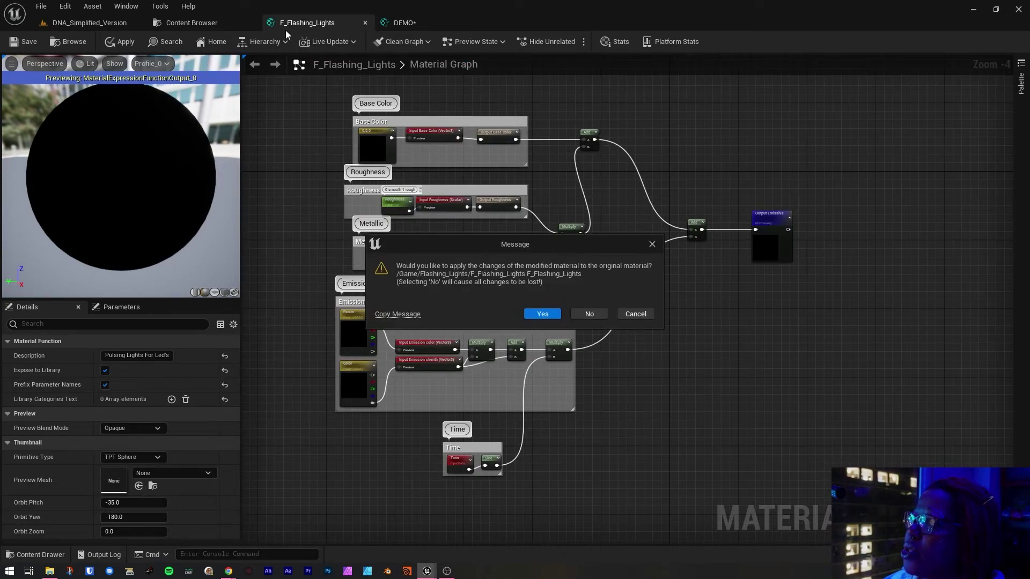
click(590, 314)
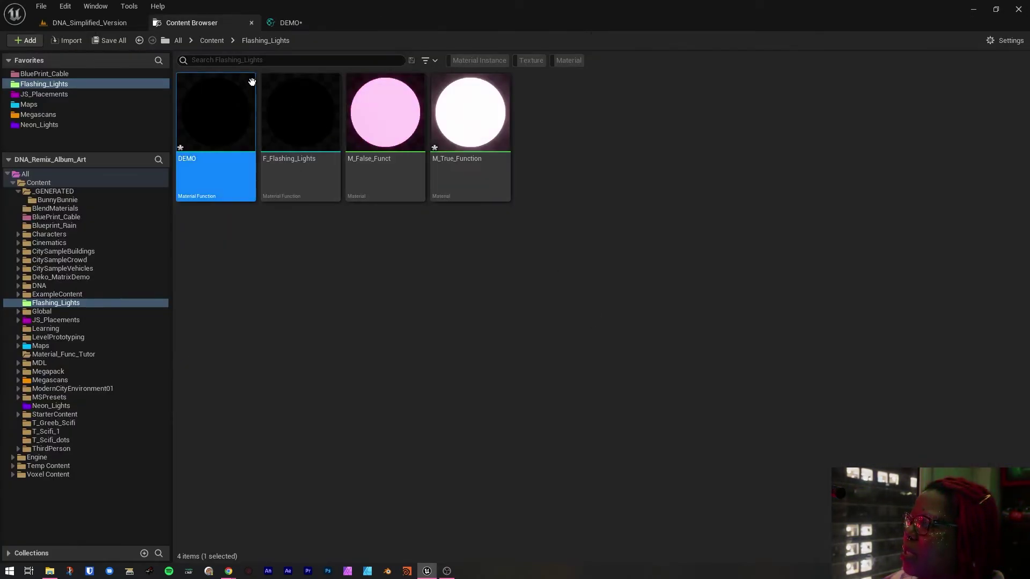
- Open the M_True_Function material from the Flashing_Lights folder
click(293, 170)
click(376, 186)
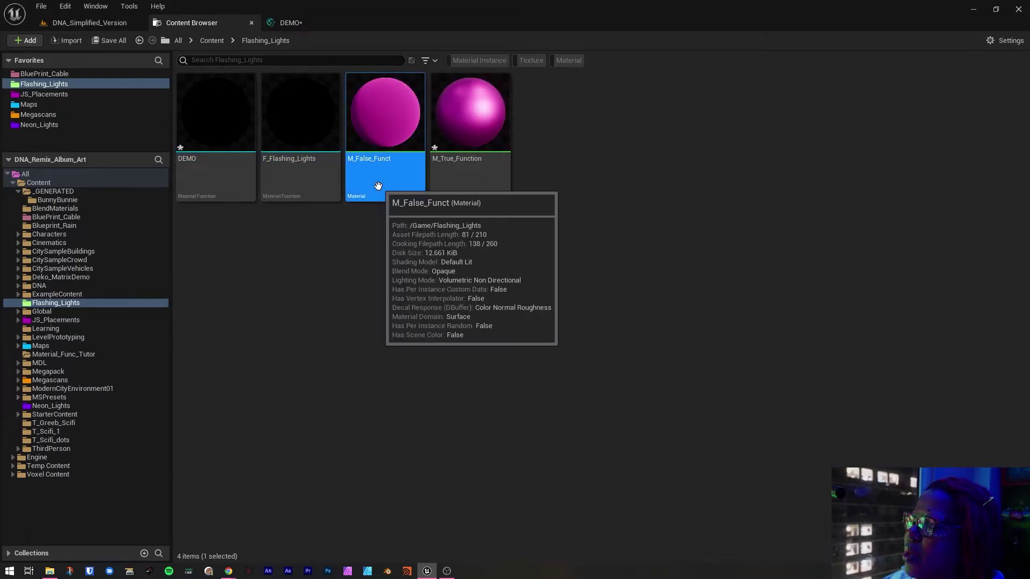
click(462, 185)
double_click(462, 185)
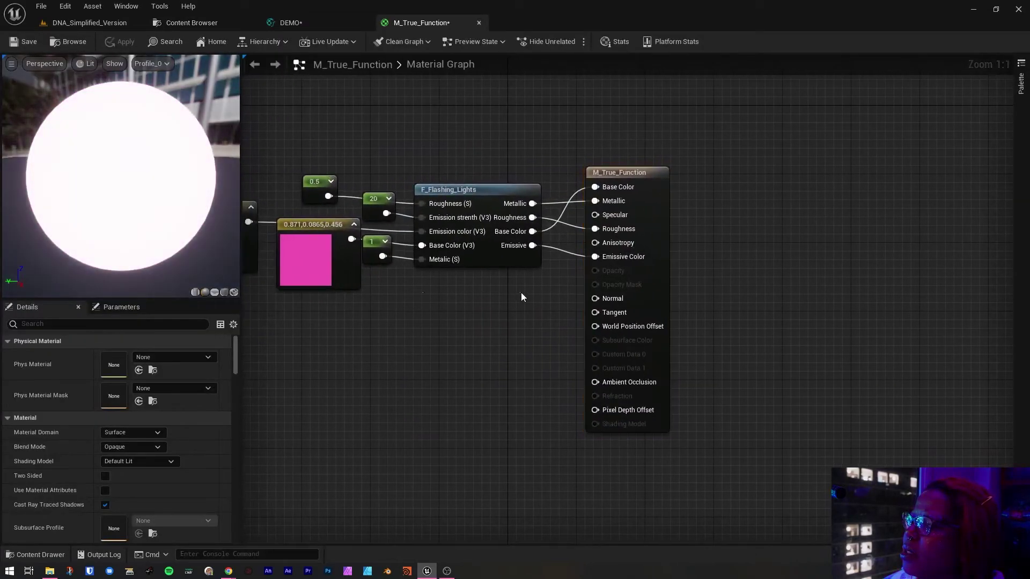
- Replace the F_Flashing_Lights function node with the DEMO function, placed between the constants and the M_True_Function result node
click(541, 191)
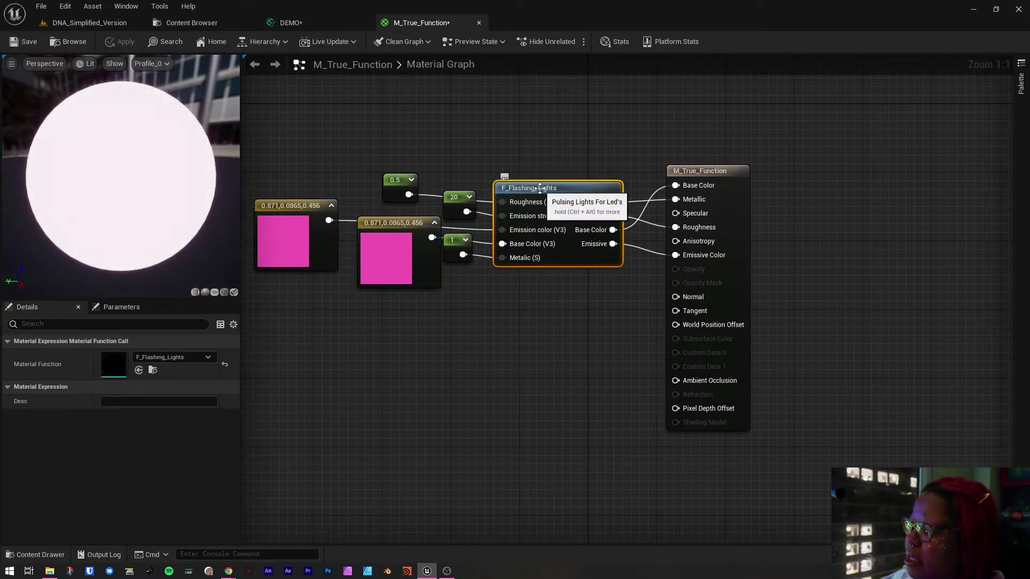
key(Delete)
right_click(518, 201)
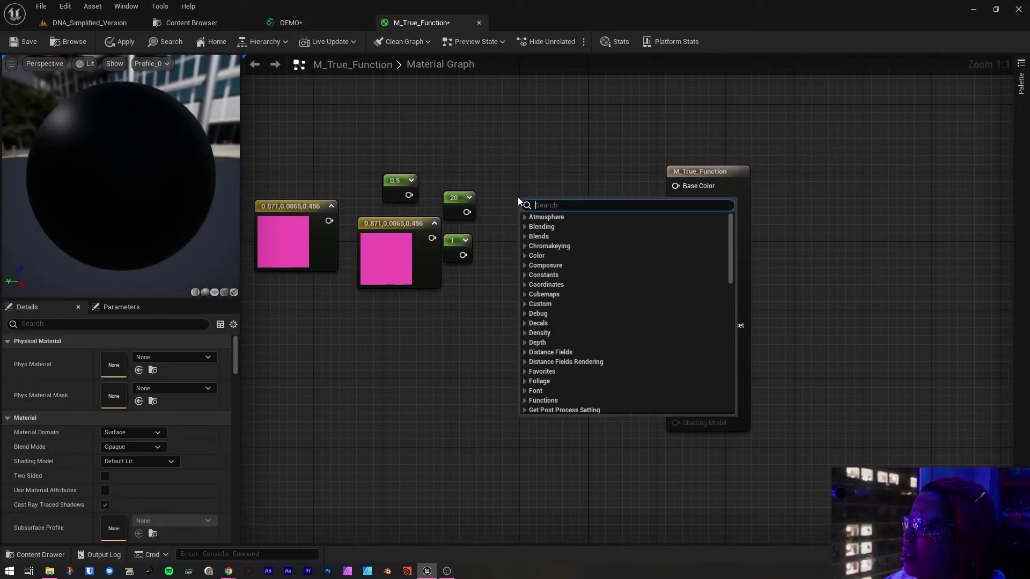
text(demo)
key(Return)
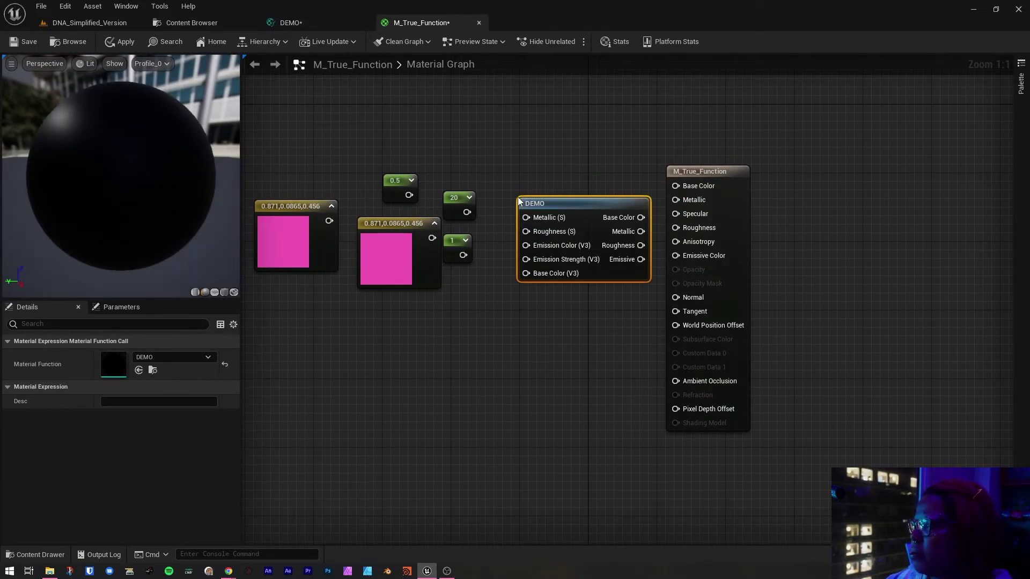
drag(563, 206, 557, 207)
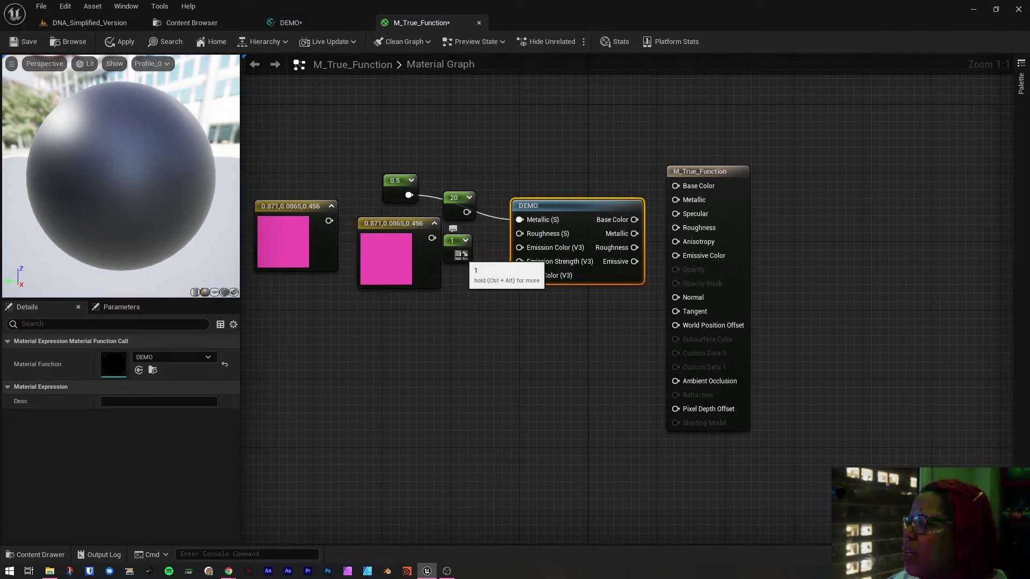
- Undo the last edits around the DEMO node, including the 0.5 constant's connection to Metallic
key(ctrl+z)
key(ctrl+z)
key(ctrl+z)
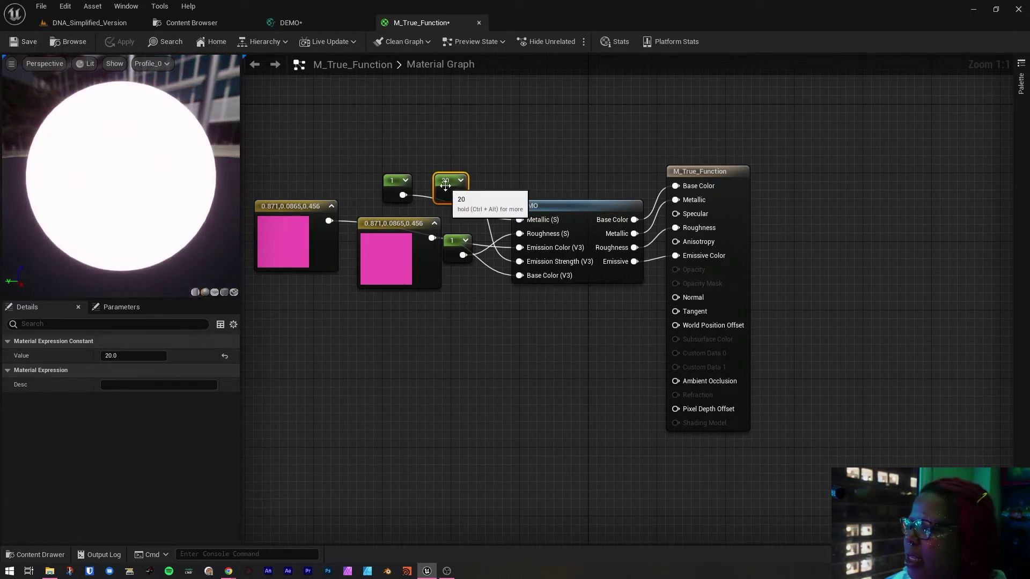
- Set the constant feeding DEMO's Emission Strength input to 40
click(134, 356)
text(40)
key(Return)
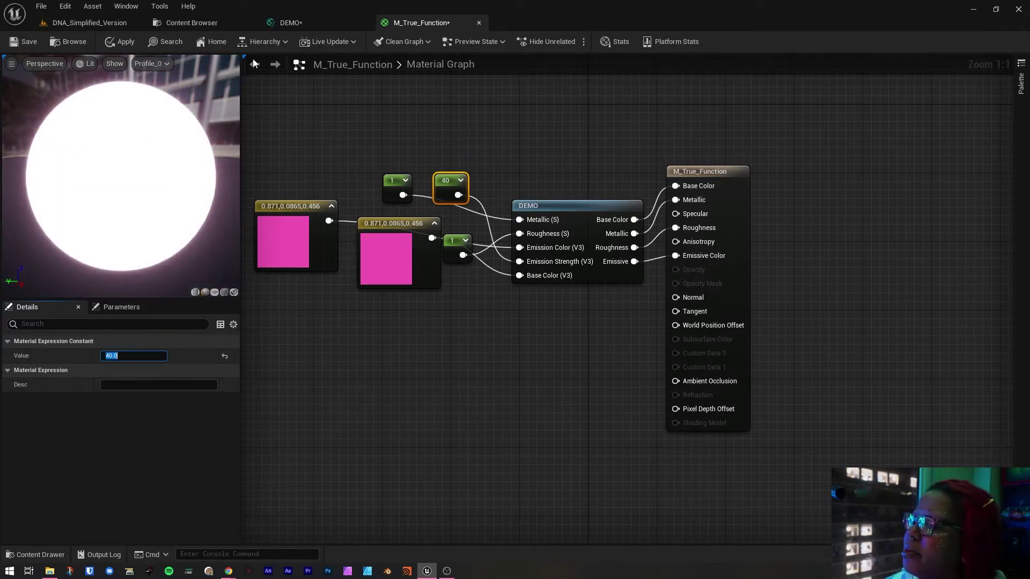
- Check the material thumbnails and the M_True_Function graph, and return to the DEMO function graph
click(288, 25)
click(215, 22)
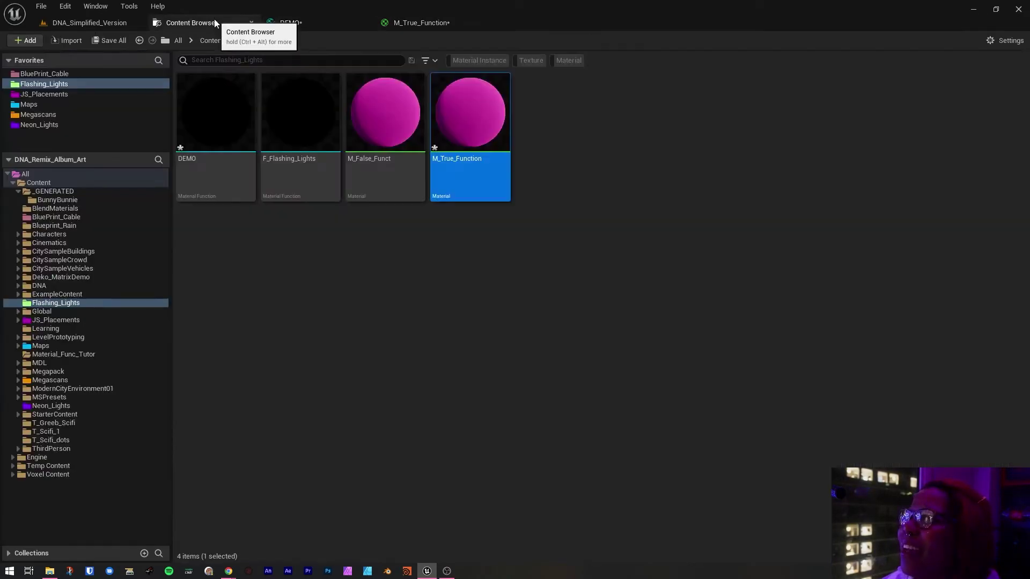
click(449, 21)
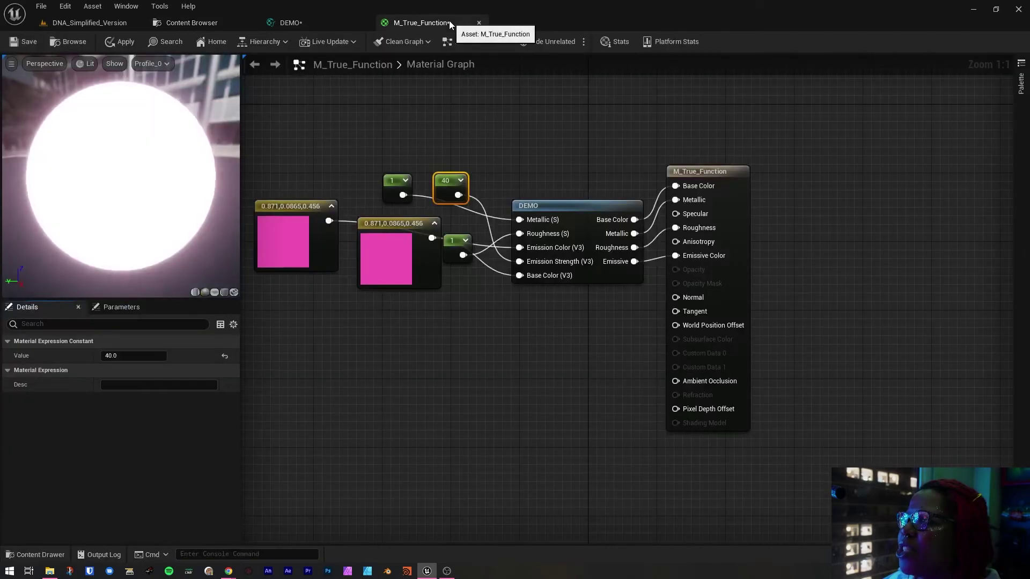
click(336, 21)
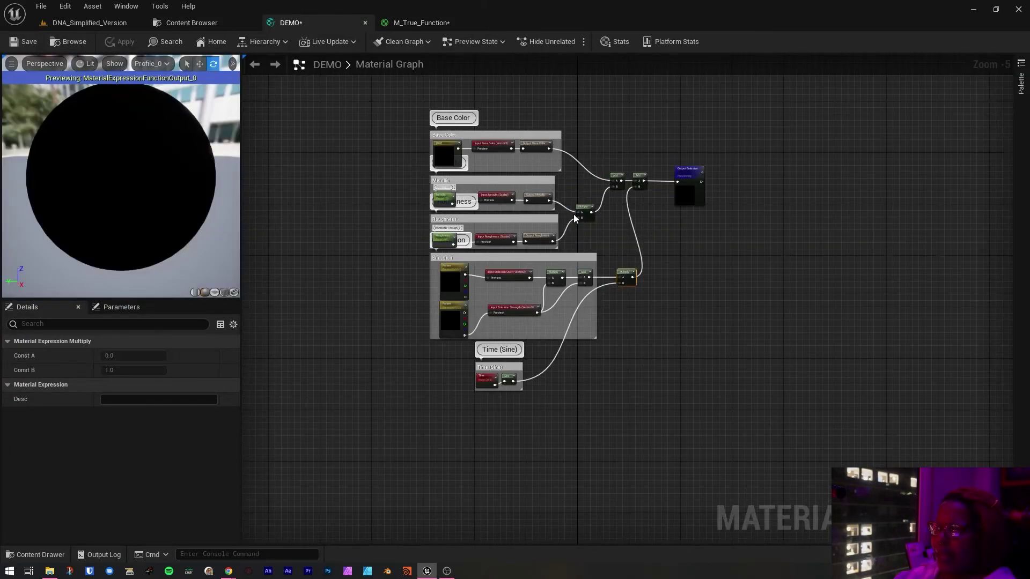
- Examine the Base Color, Metallic and Roughness groups in the DEMO graph and compare them with the DEMO node in M_True_Function
click(512, 179)
click(521, 218)
click(507, 182)
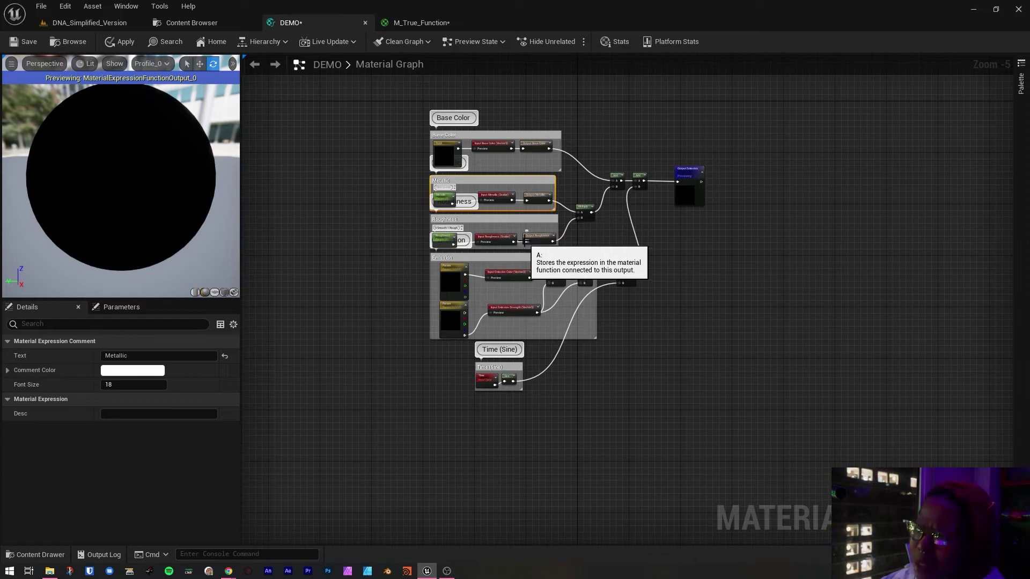
click(506, 134)
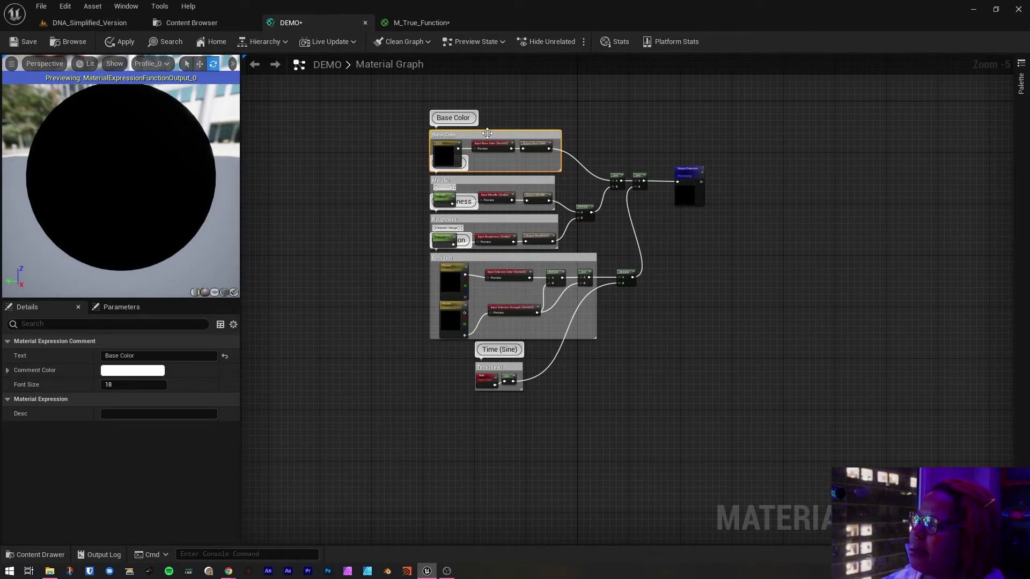
click(484, 167)
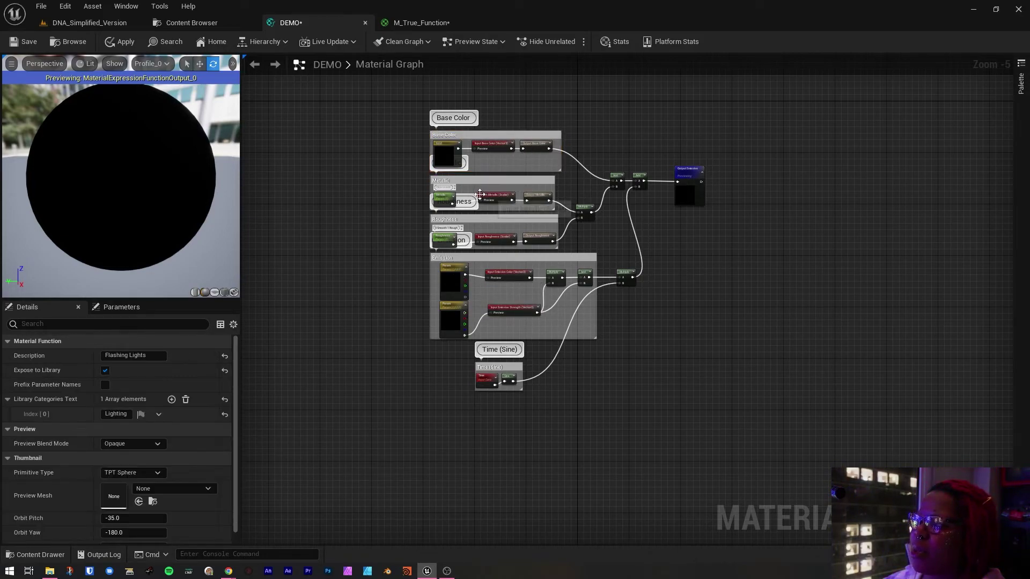
click(555, 239)
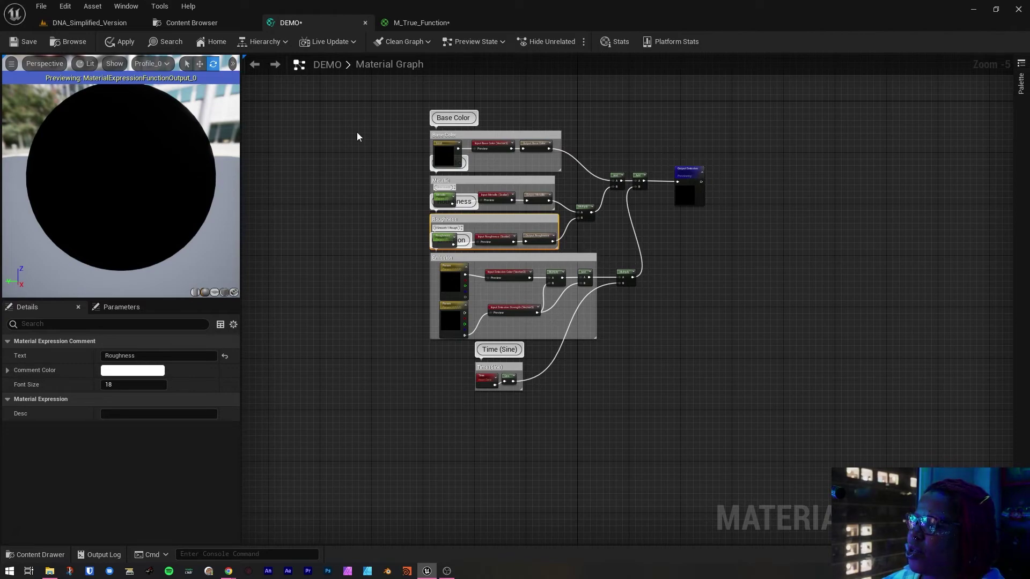
click(419, 23)
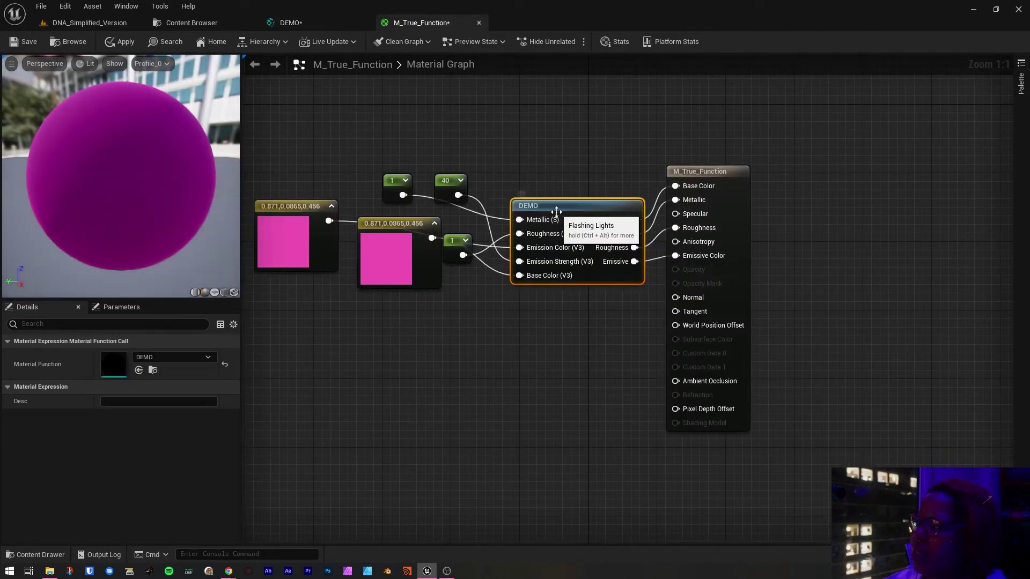
click(440, 129)
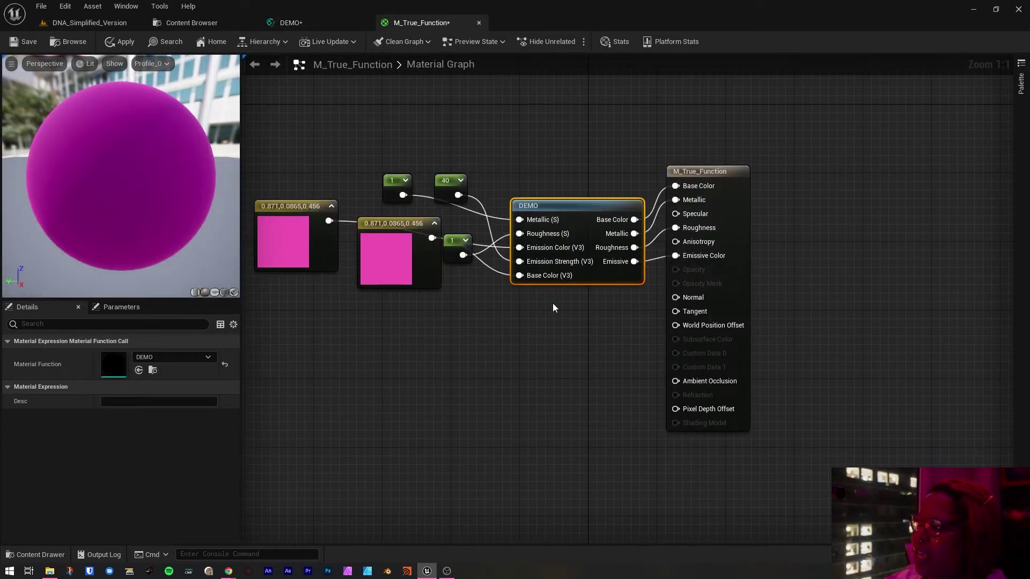
click(319, 25)
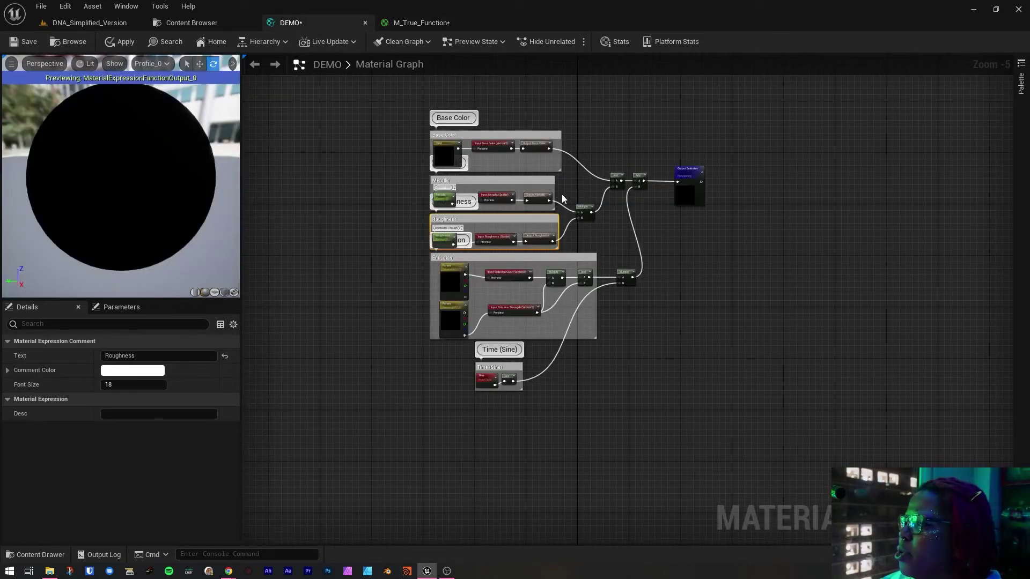
drag(576, 239, 414, 221)
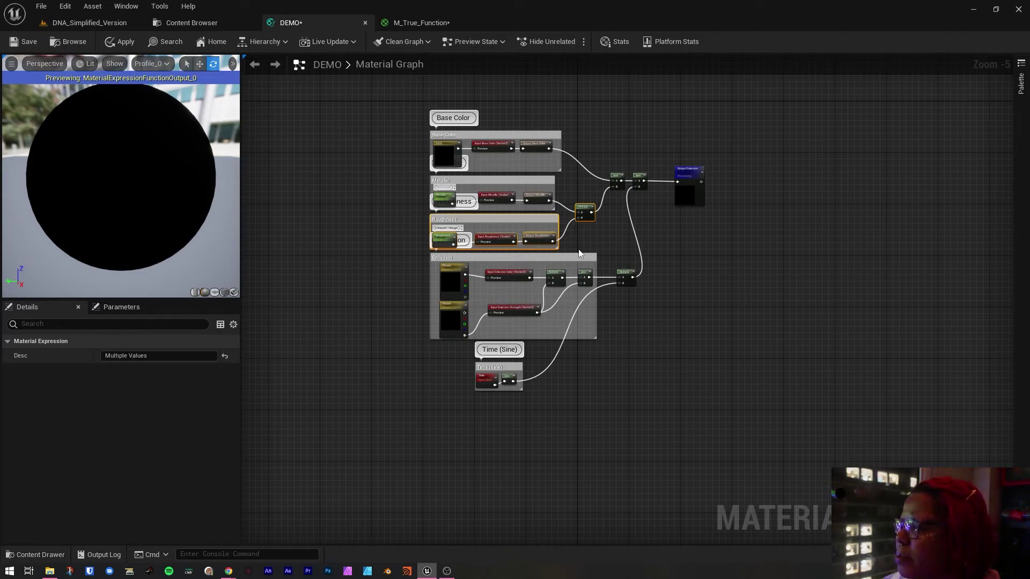
key(Delete)
click(598, 314)
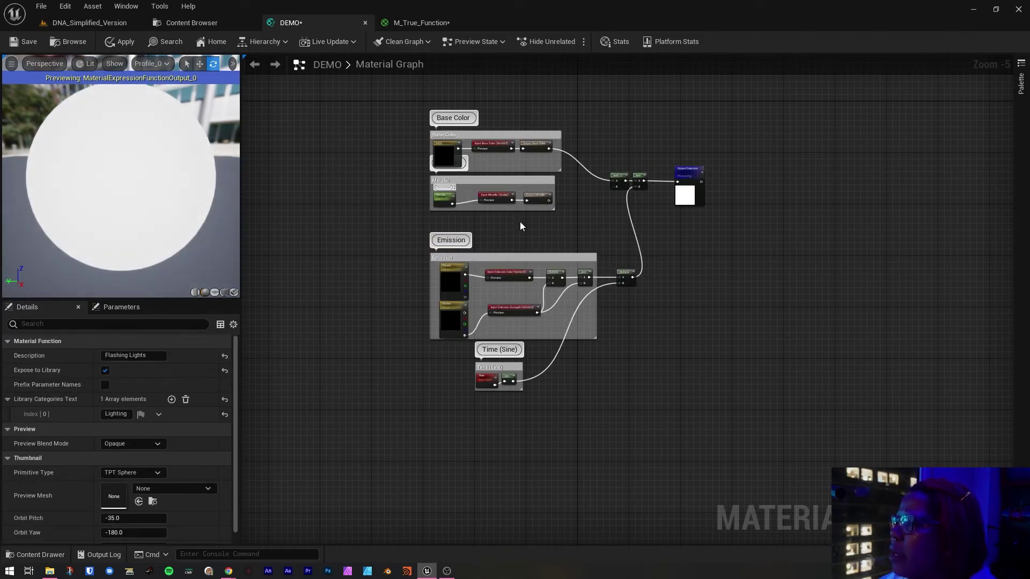
key(ctrl+z)
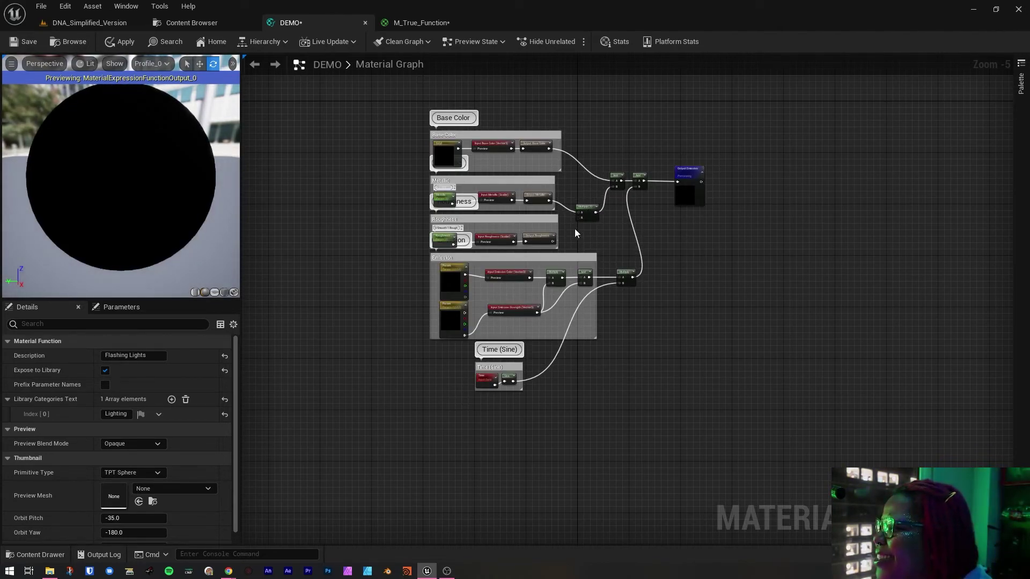
- Disconnect Roughness from the Multiply node and delete the whole Roughness group from DEMO, including its parameter, function input, output and comment
drag(444, 251, 552, 228)
scroll(487, 261, up, 5)
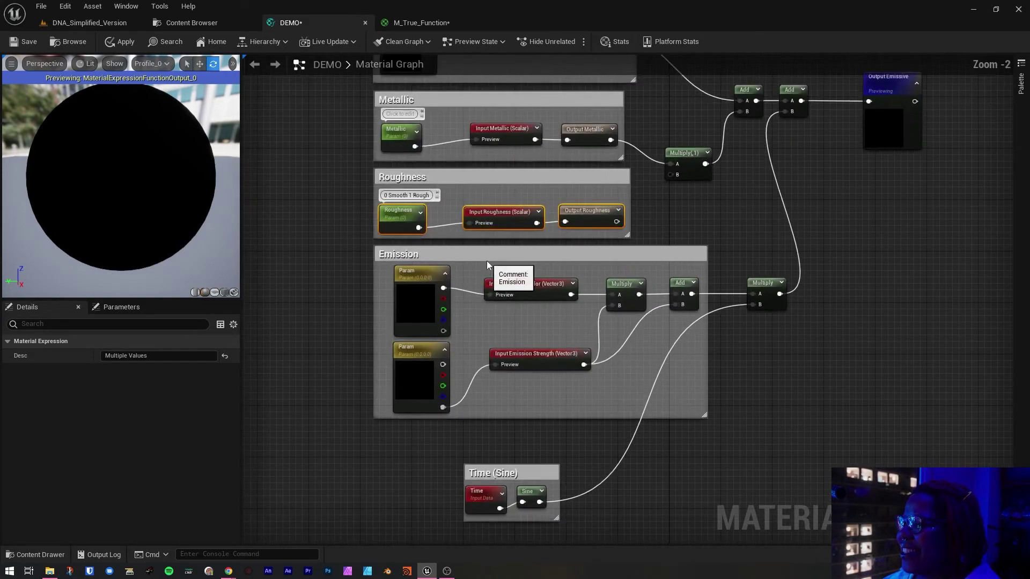
click(659, 190)
click(659, 224)
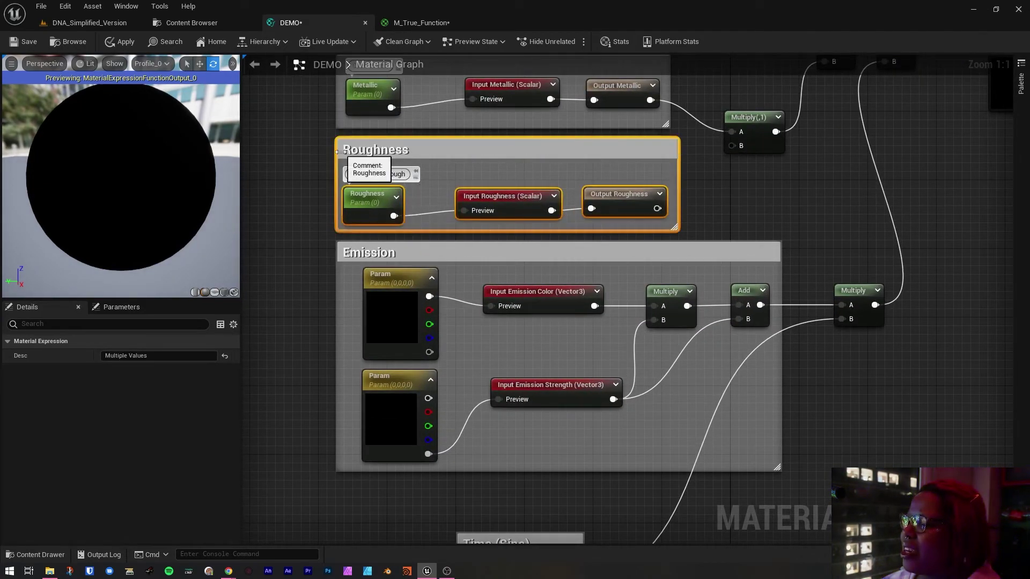
key(Delete)
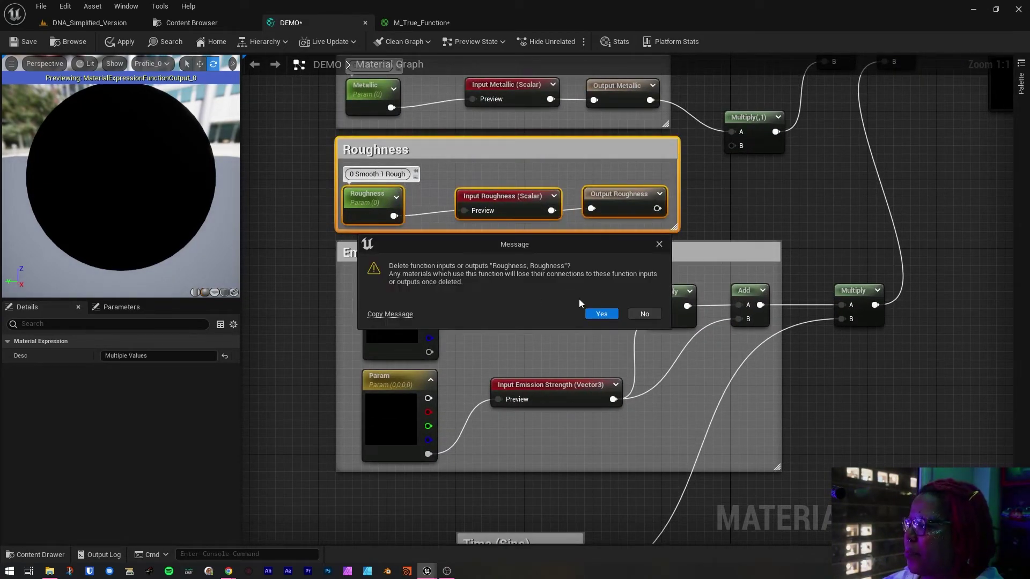
click(600, 314)
scroll(606, 203, down, 3)
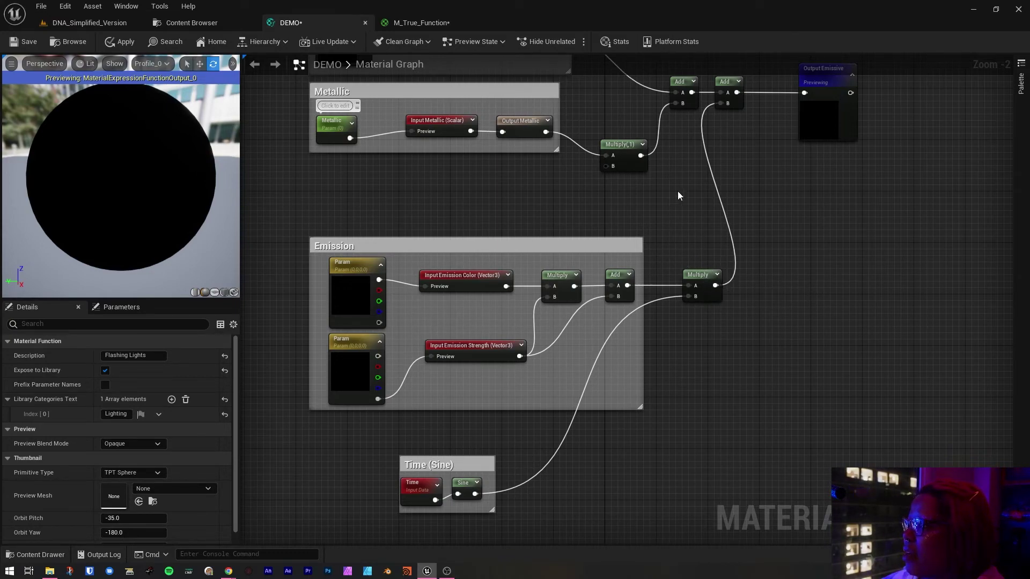
- In M_True_Function, move the disconnected constant 1 node out of the way, below the pink colour constants
click(423, 24)
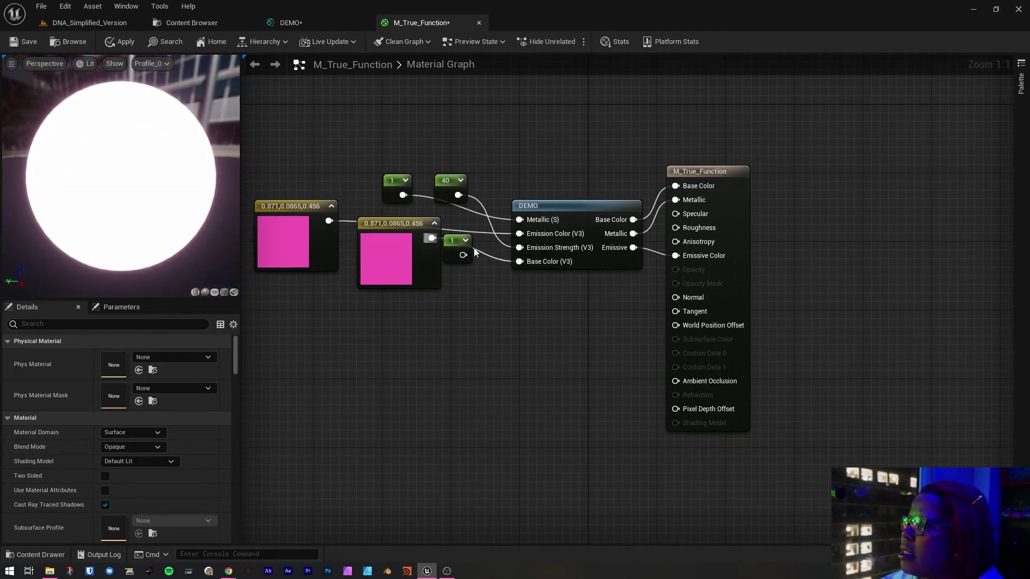
drag(449, 239, 454, 300)
drag(409, 354, 367, 344)
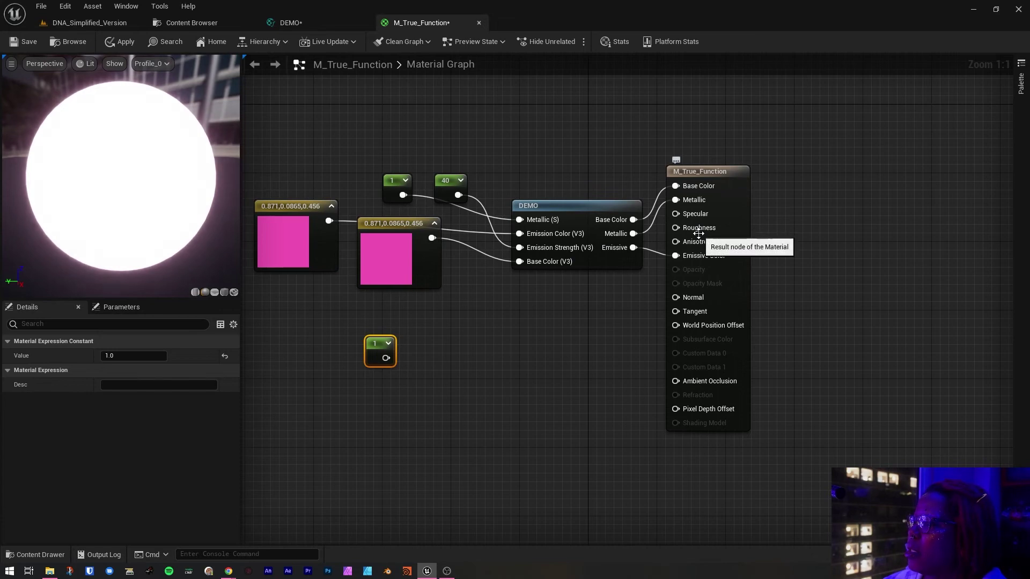
- Select the DEMO node, then apply and save the M_True_Function material
click(545, 208)
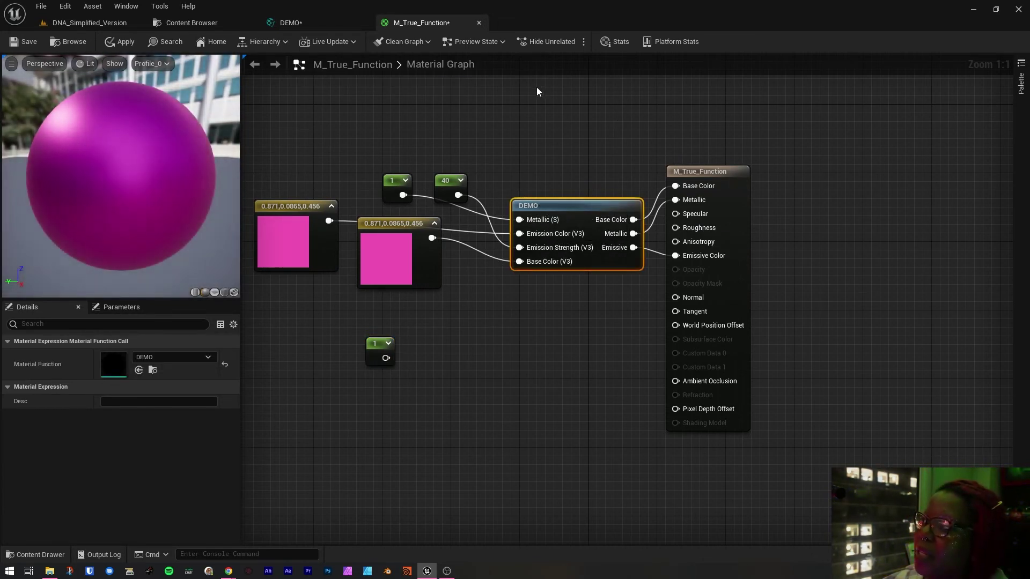
click(119, 42)
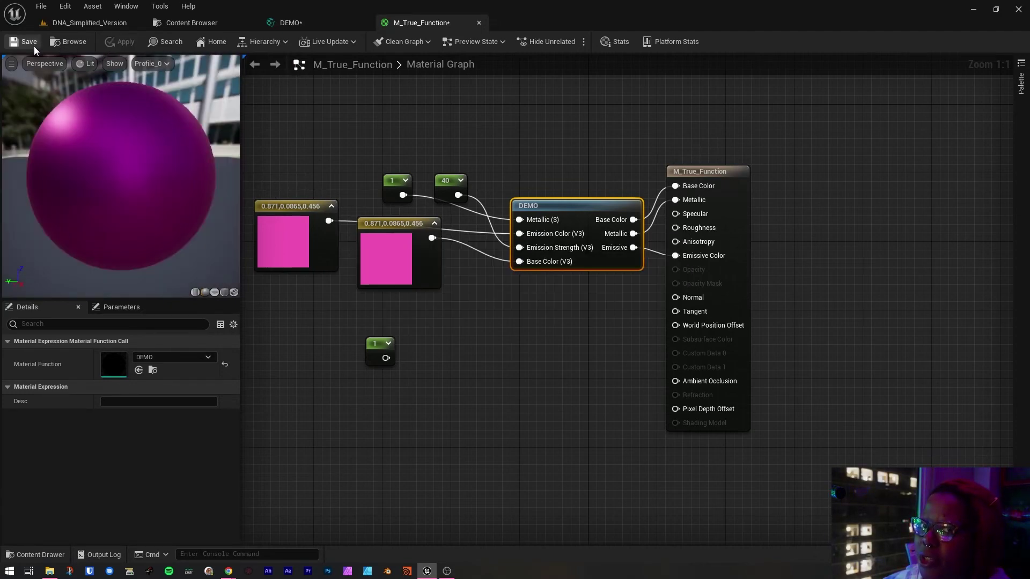
click(25, 46)
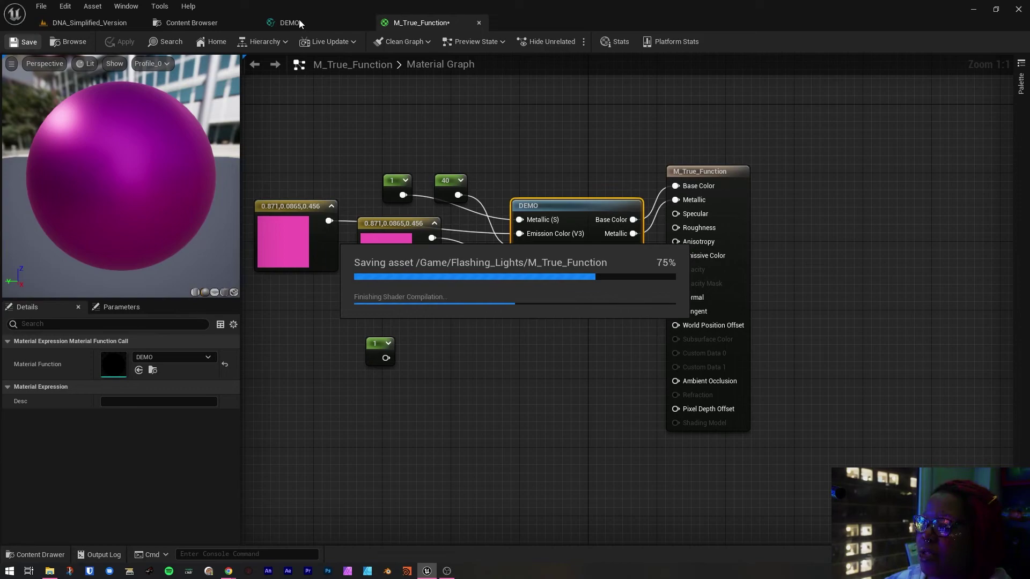
- Compare the DEMO and M_True_Function graphs, the Flashing_Lights asset thumbnails and the glowing box in the DNA_Simplified_Version level
click(310, 18)
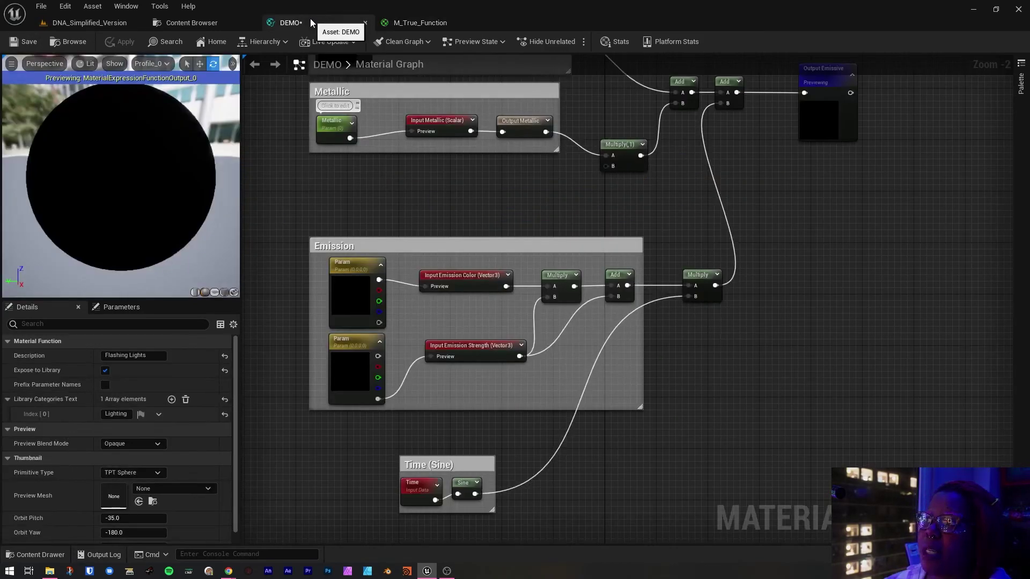
click(416, 23)
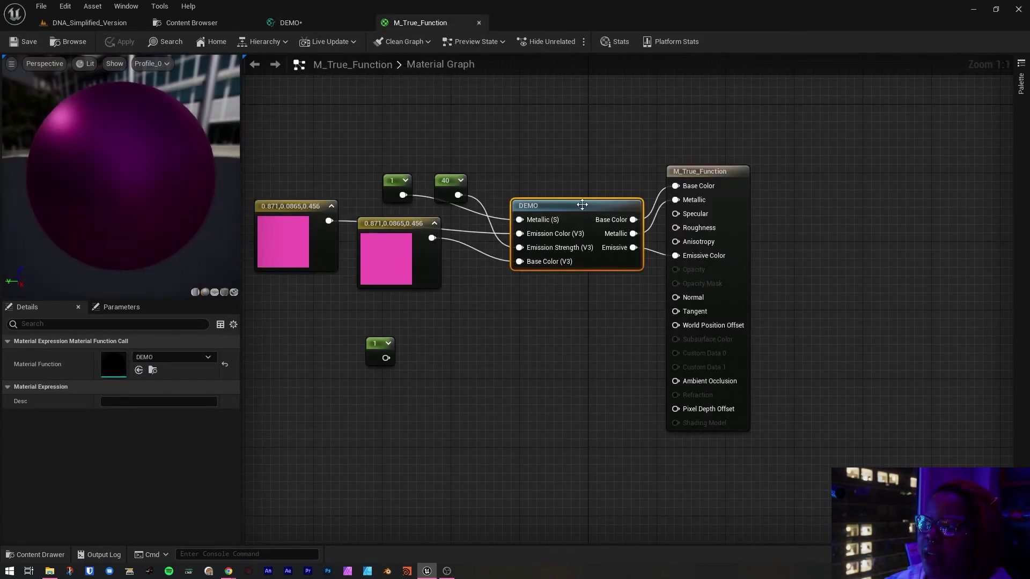
click(340, 27)
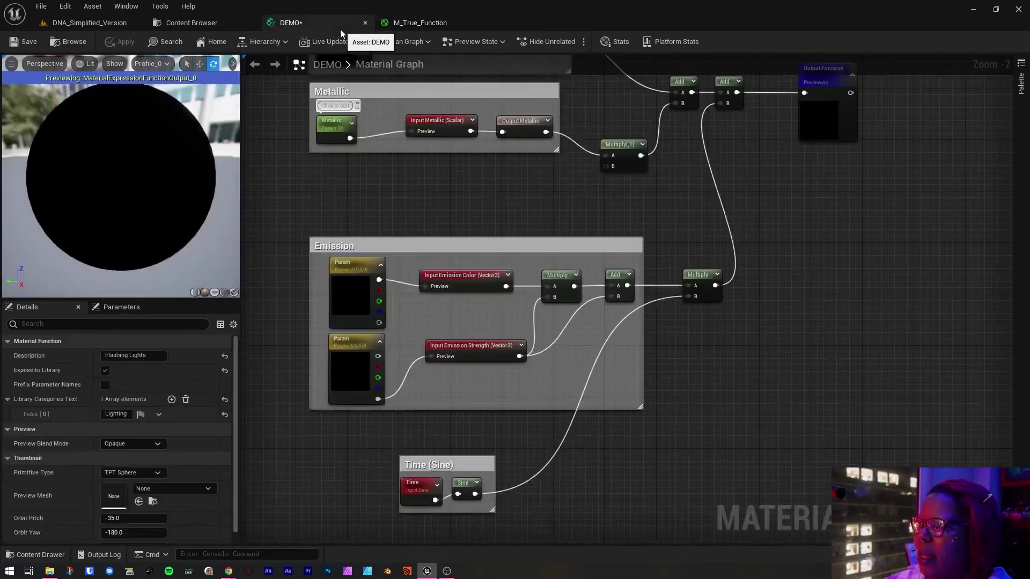
click(420, 24)
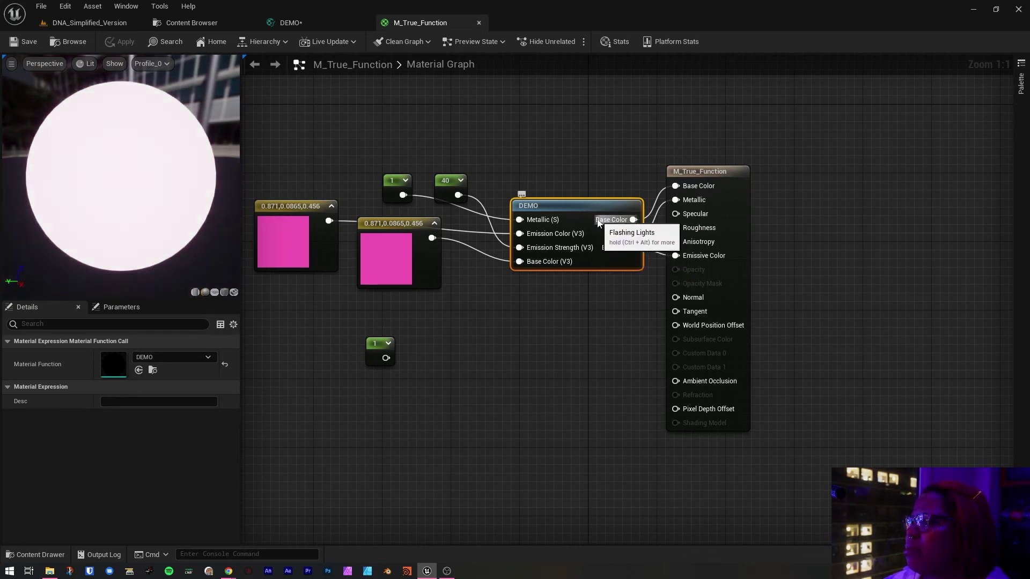
click(317, 21)
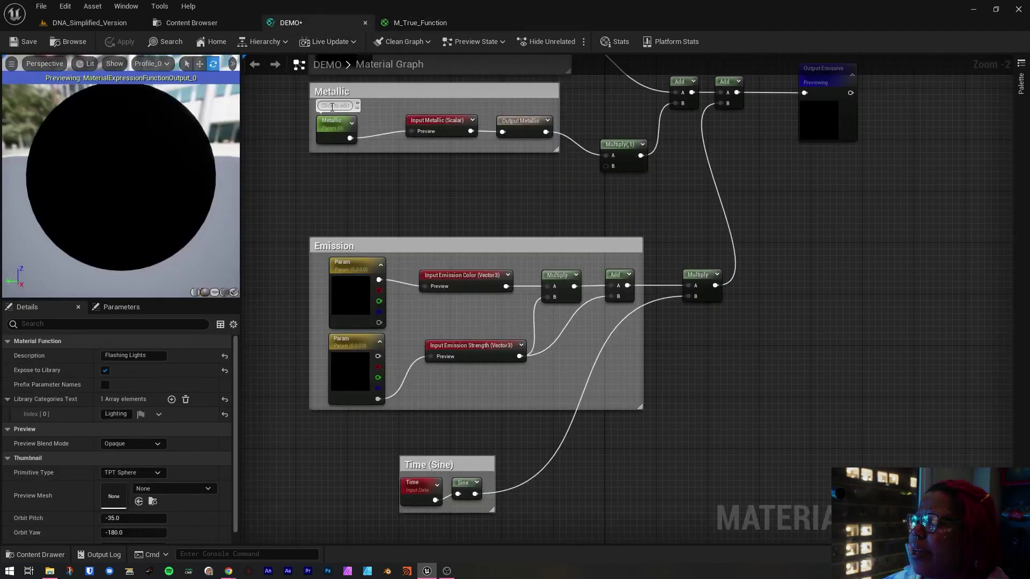
click(191, 24)
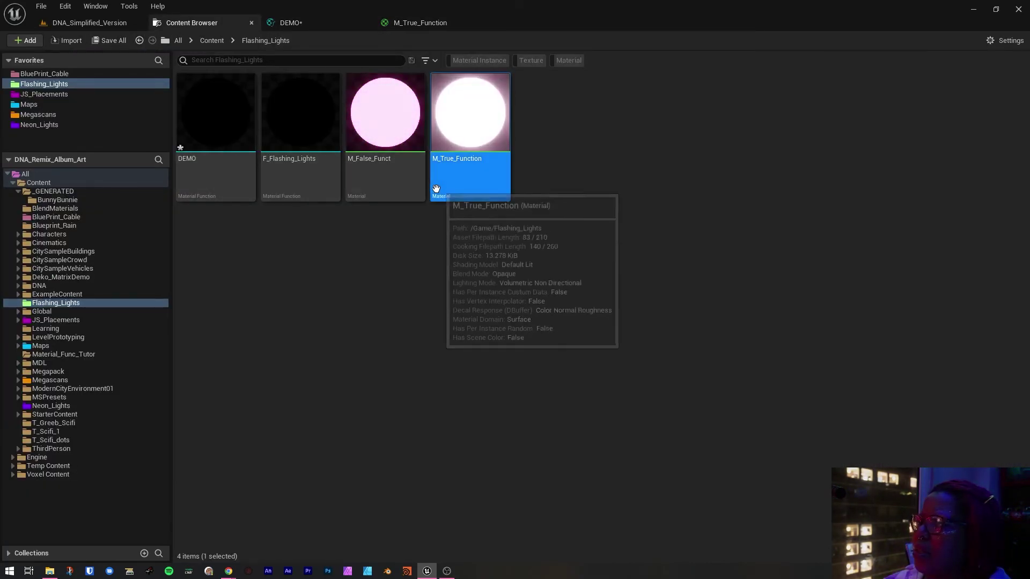
click(400, 190)
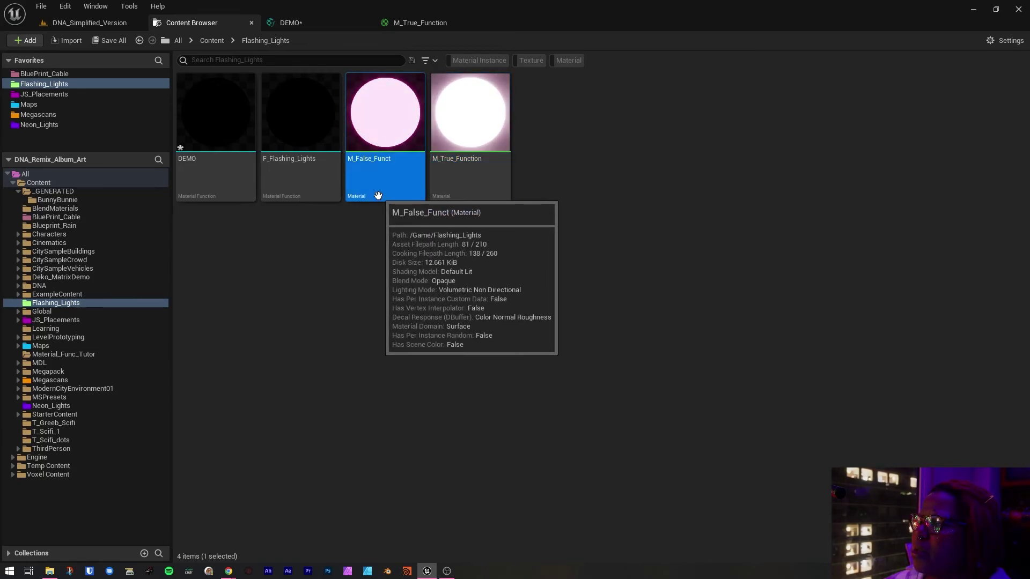
click(231, 172)
click(107, 24)
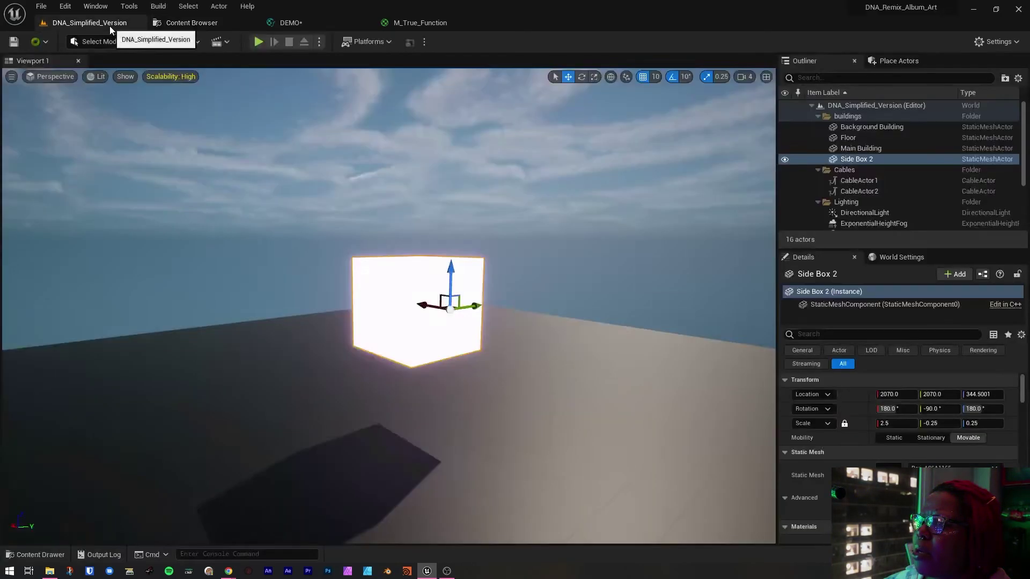
click(301, 23)
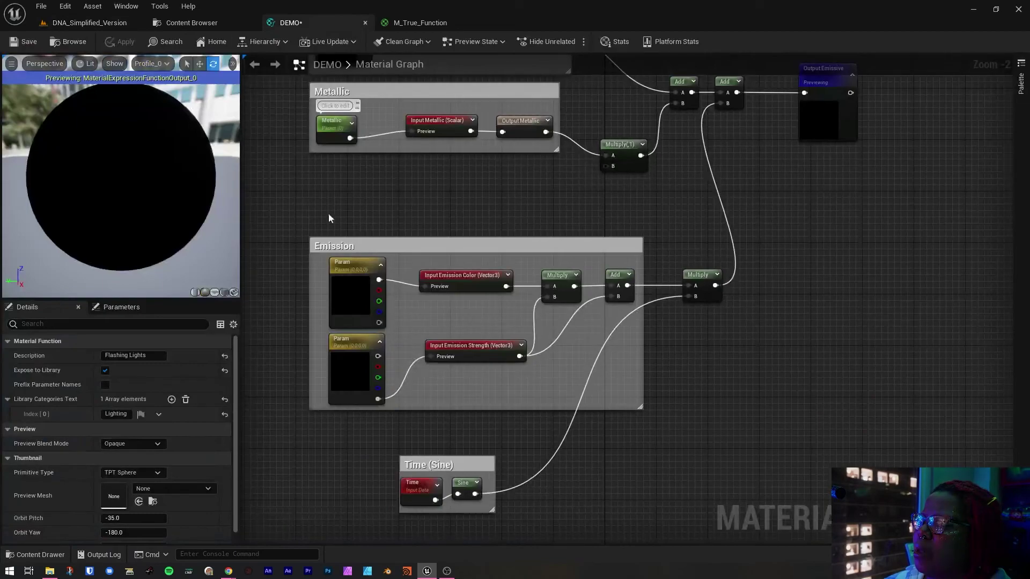
- Assign the M_True_Function material from the Flashing_Lights folder to Side Box 2 in the DNA_Simplified_Version level
click(198, 23)
drag(220, 115, 217, 136)
click(463, 199)
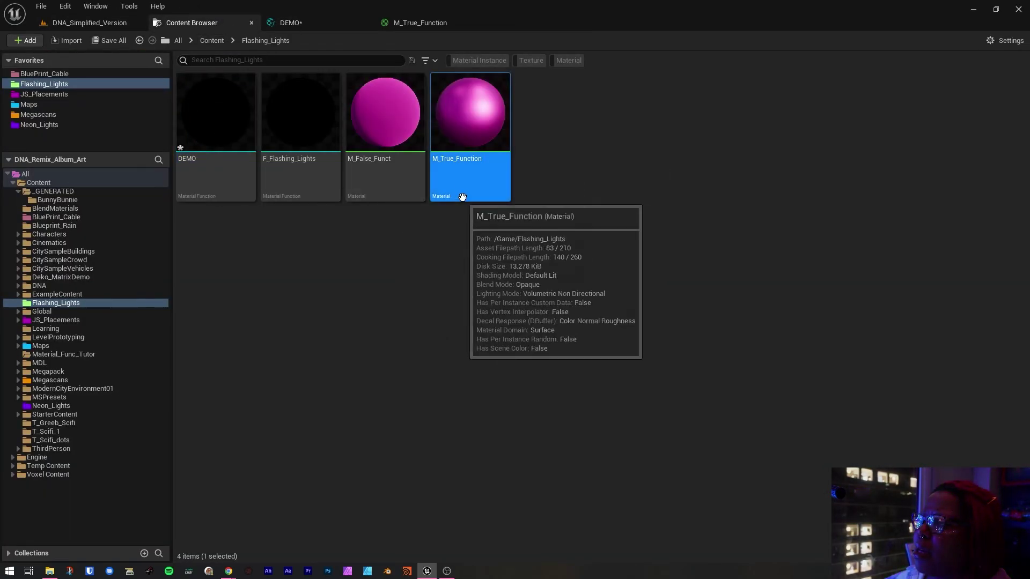
click(407, 27)
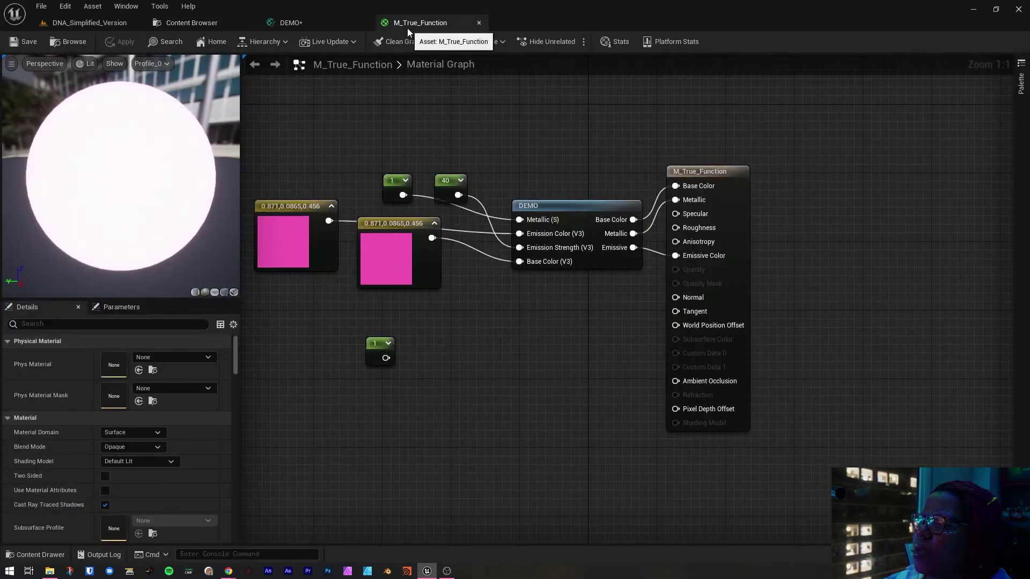
click(204, 23)
drag(454, 178, 411, 305)
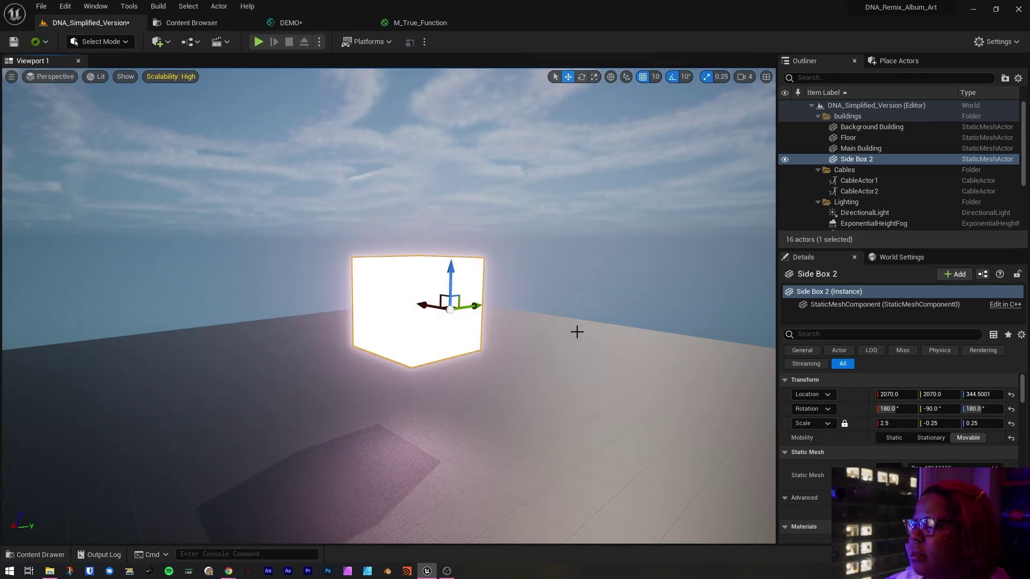
- Browse the material node palette in M_True_Function from the Atmosphere category down to the Coordinates category
click(404, 22)
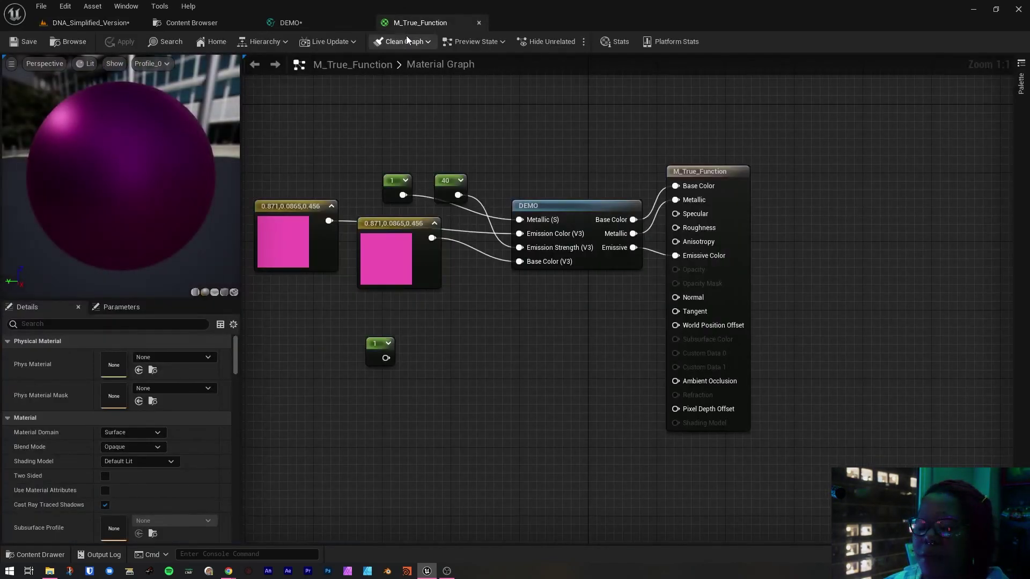
click(1021, 84)
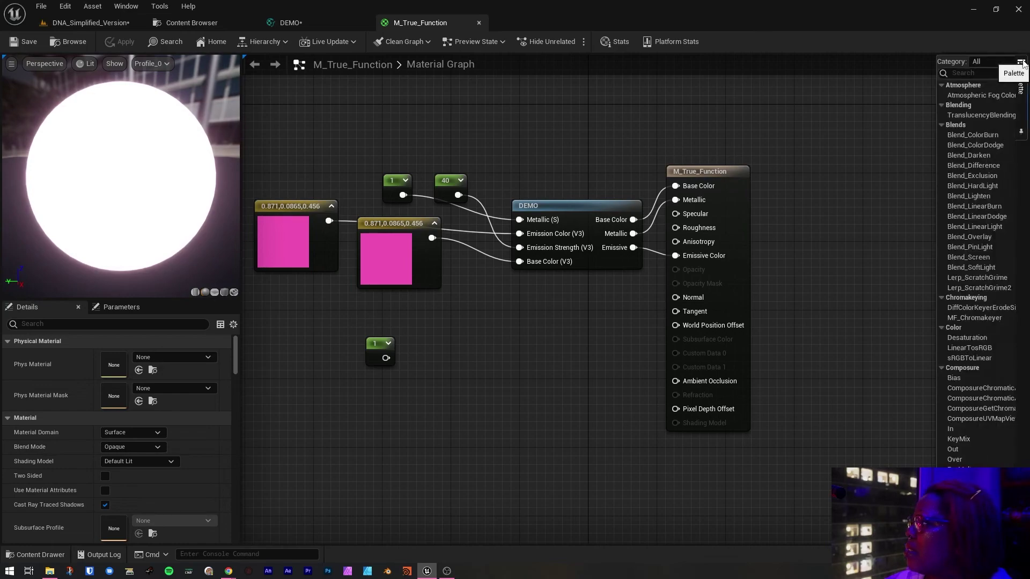
scroll(948, 236, down, 10)
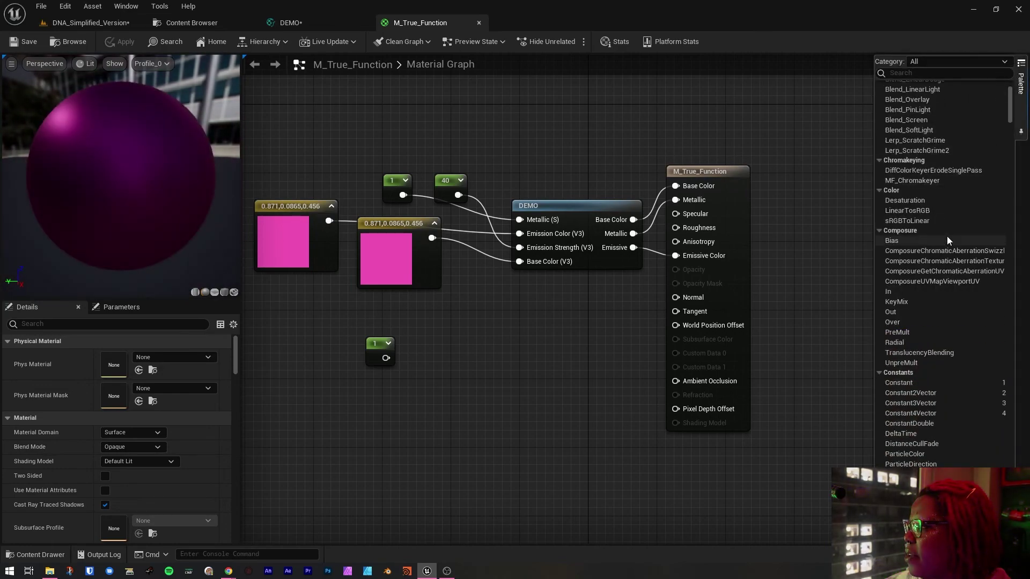
scroll(937, 255, down, 12)
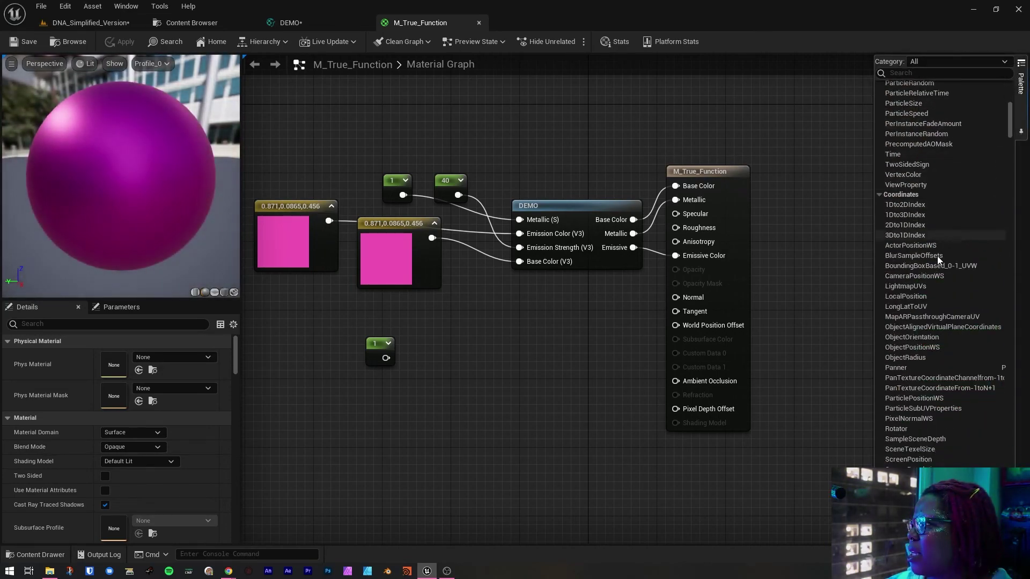
- Search the M_True_Function graph's node list for "demo", then dismiss the list without adding a node
right_click(494, 322)
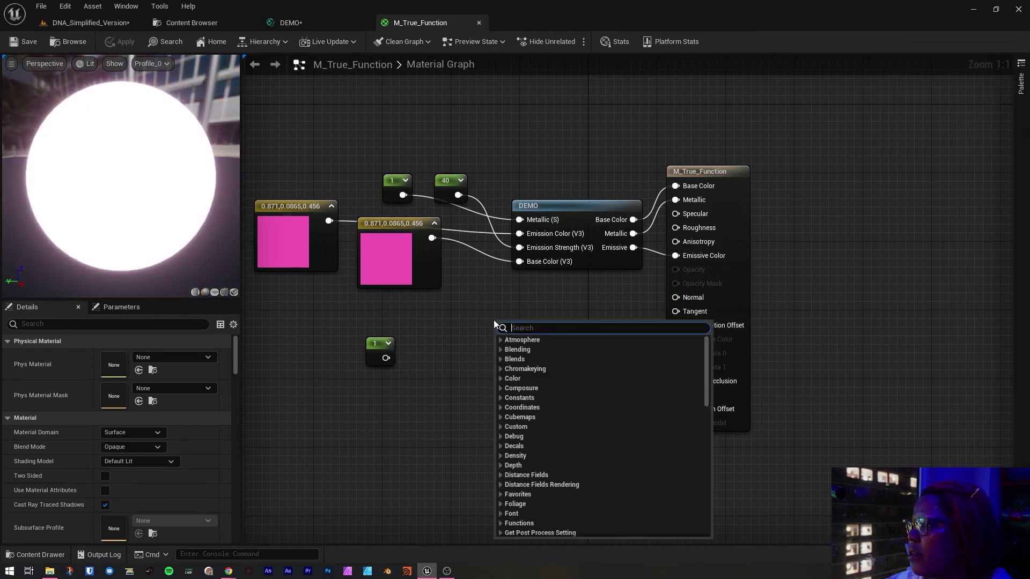
text(de)
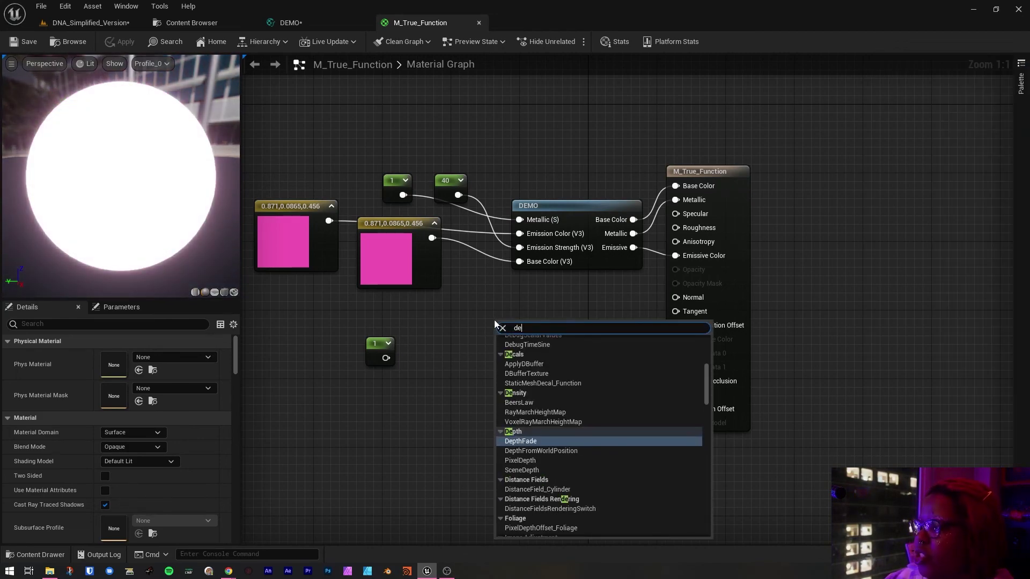
text(mo)
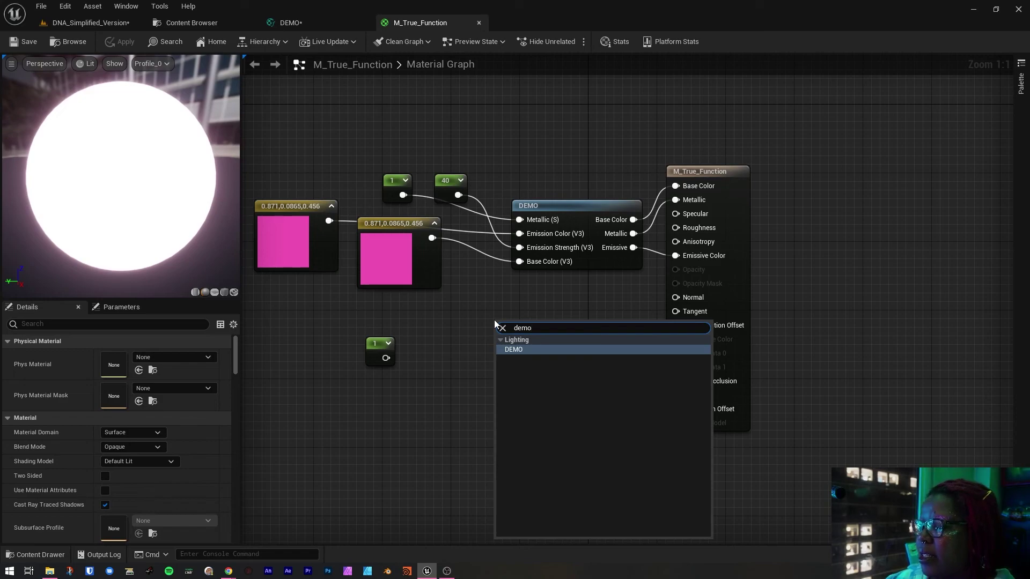
click(412, 331)
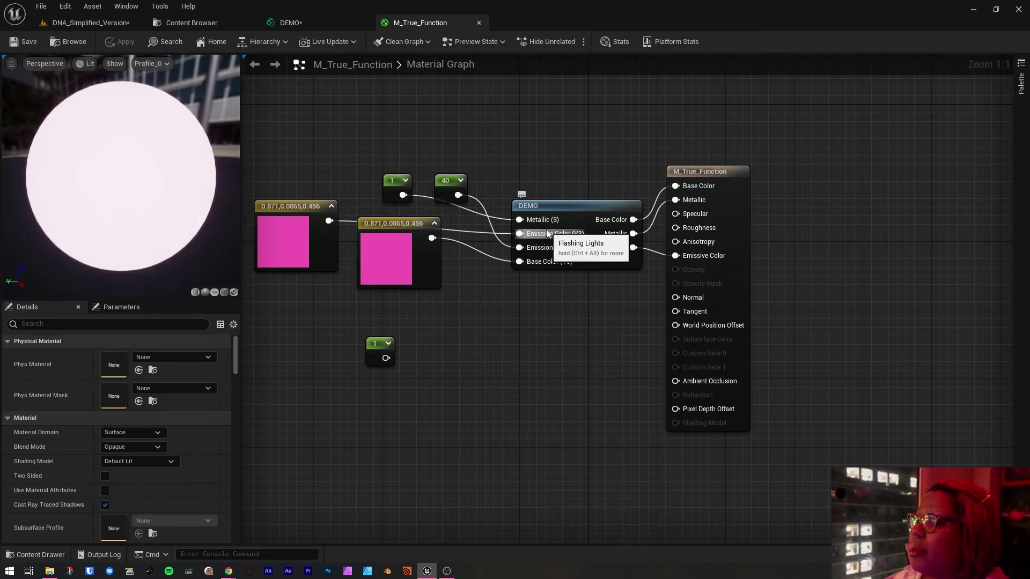
- Nudge the DEMO node closer to the constants, then close the M_True_Function and DEMO editors to return to the Flashing_Lights folder
drag(543, 205, 526, 193)
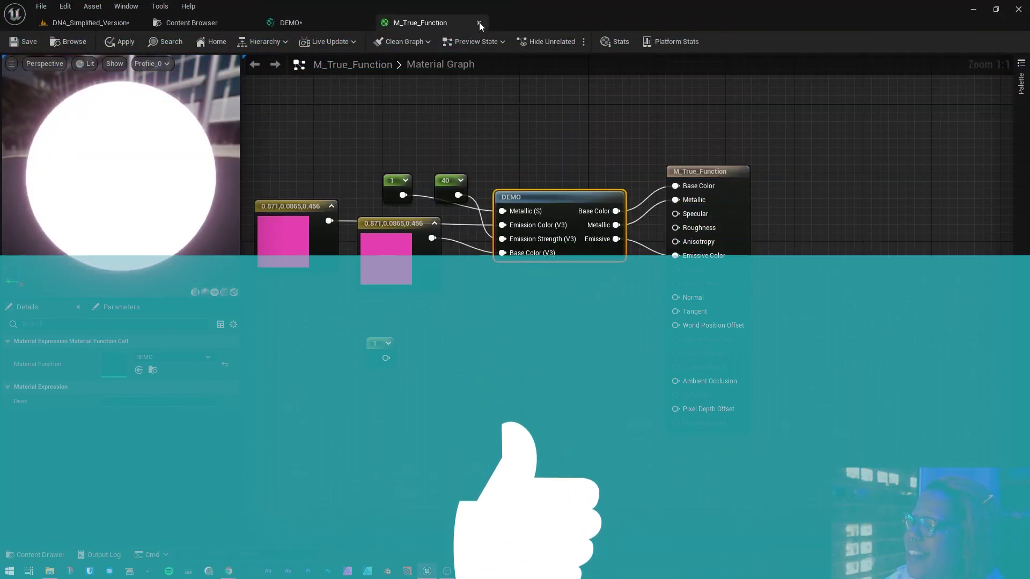
click(479, 22)
click(588, 319)
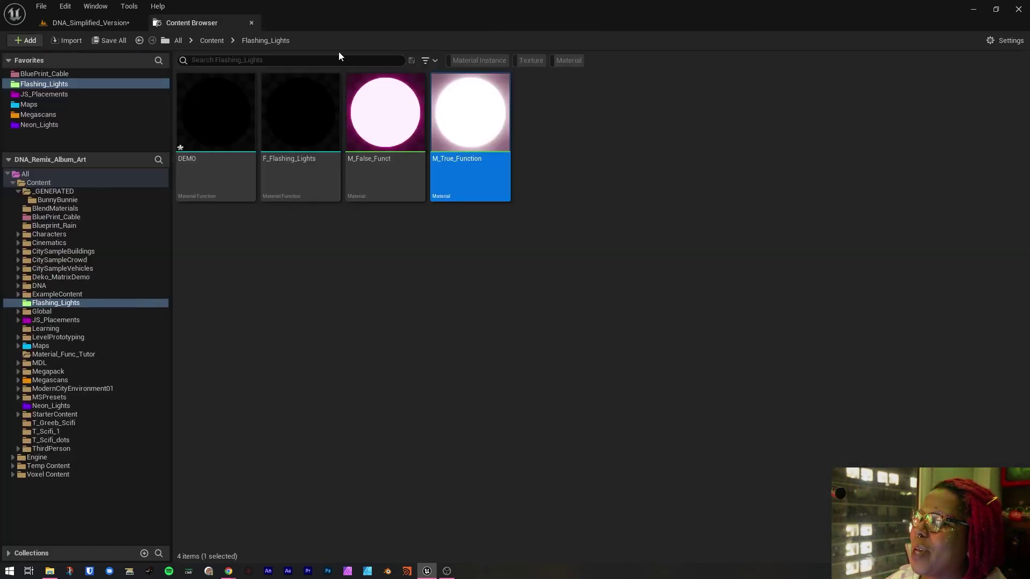
click(364, 23)
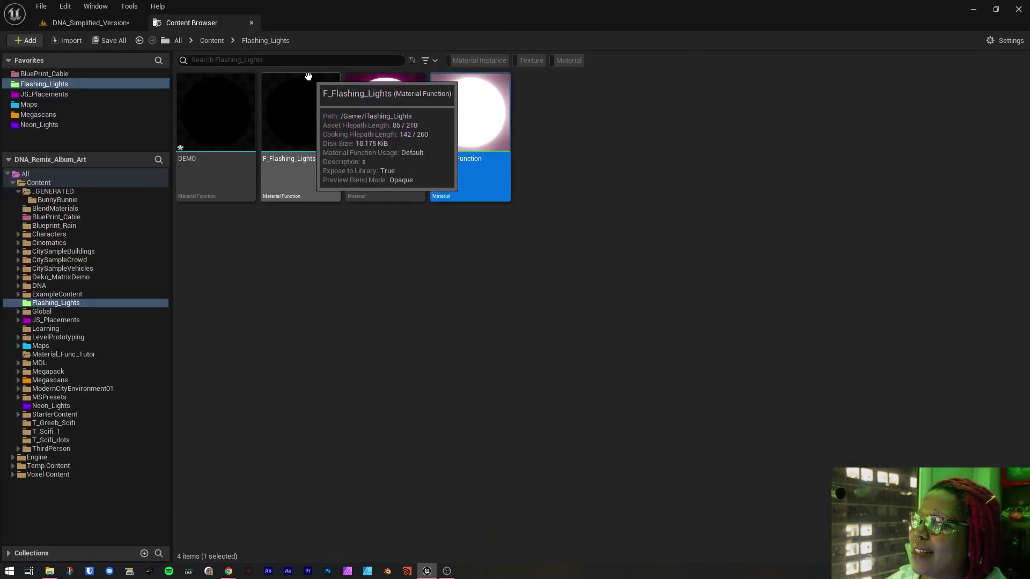